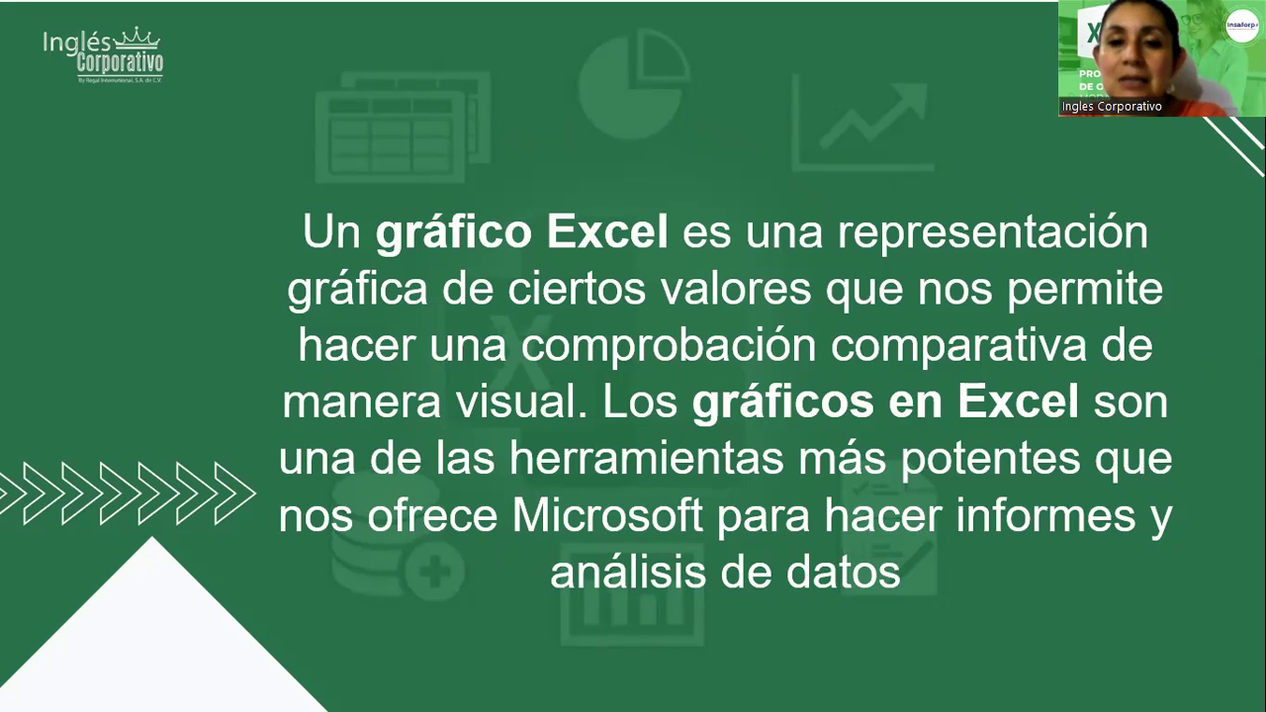
Advance past the 'Personalizar gráficos' slide to the end-of-show screen.
left_click(256, 226)
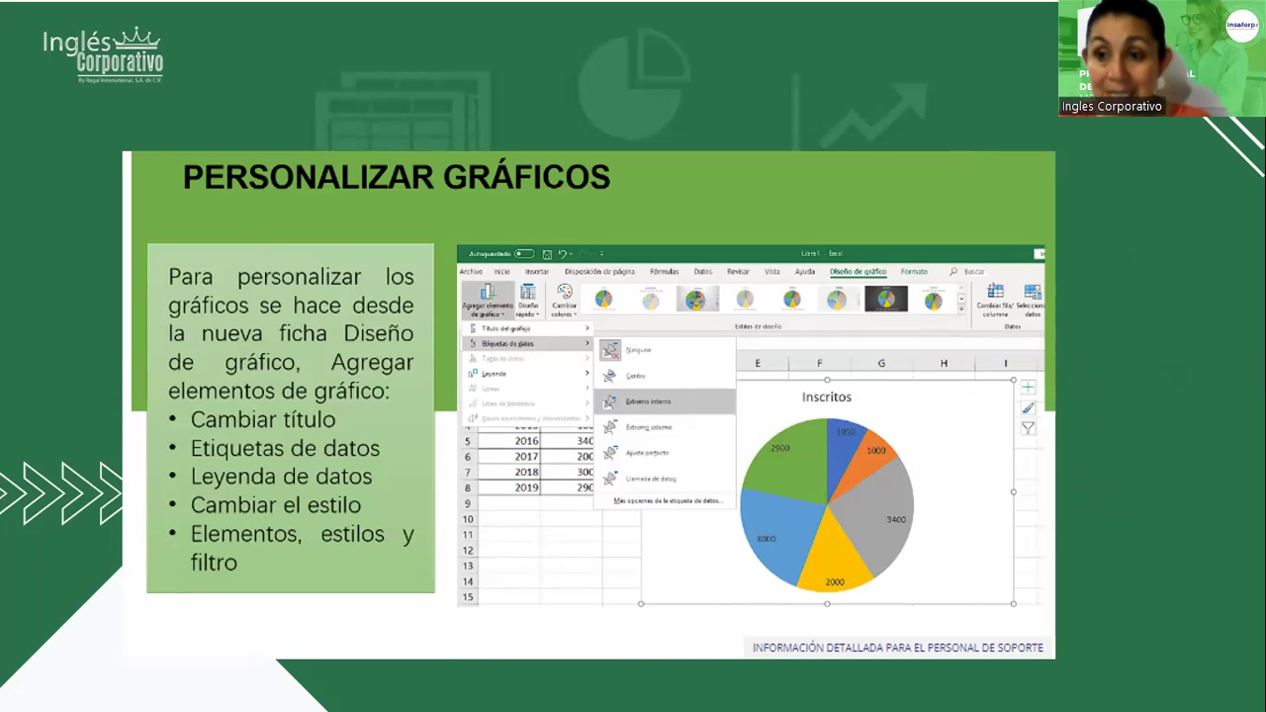
key("Right")
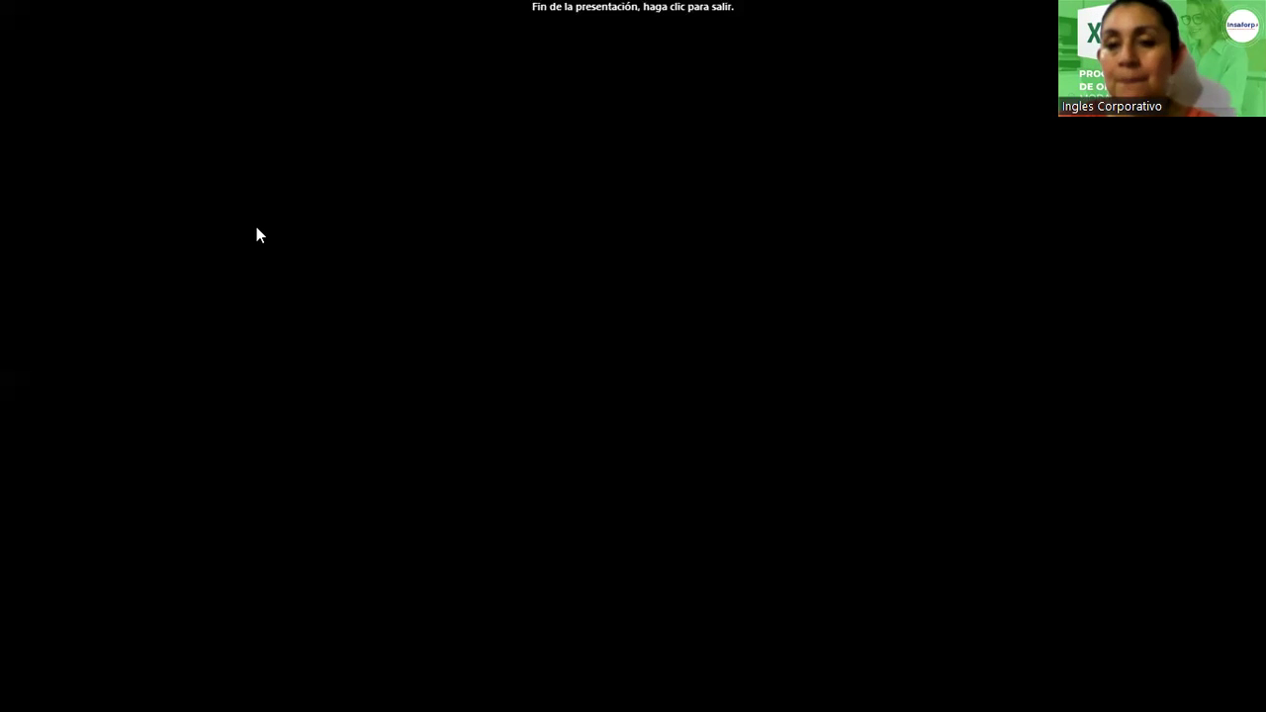
Leave the slide show and select cell A1 in 'Ejercicios de gráficos.xlsx' on Hoja1.
left_click(257, 235)
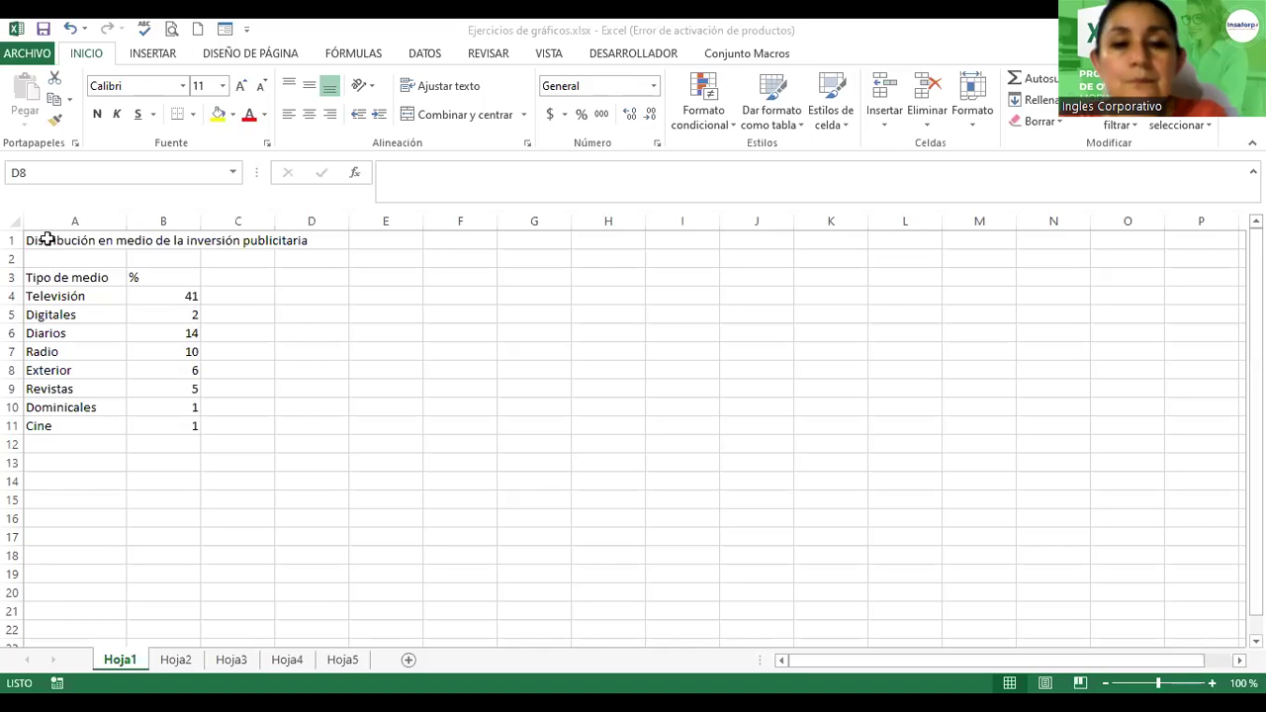
left_click(46, 239)
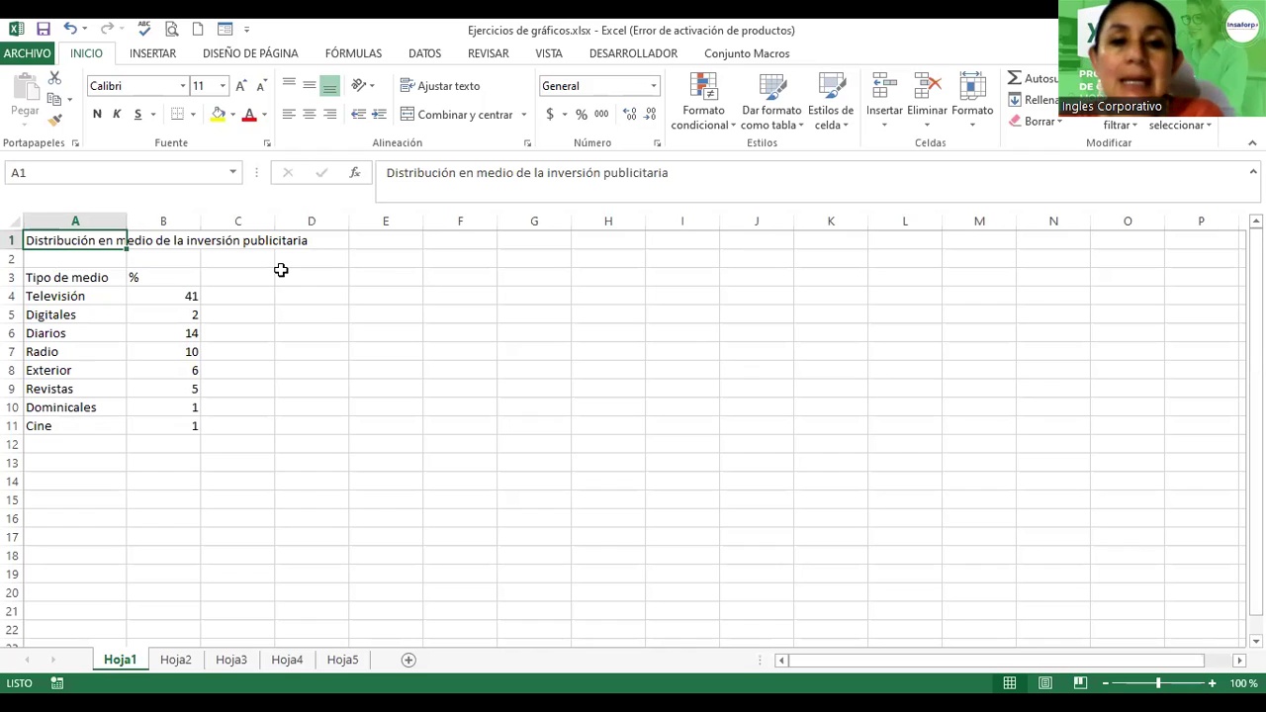
Merge and centre 'Distribución en medio de la inversión publicitaria' across A1:B1 and wrap it.
scroll(286, 265, "up", 5)
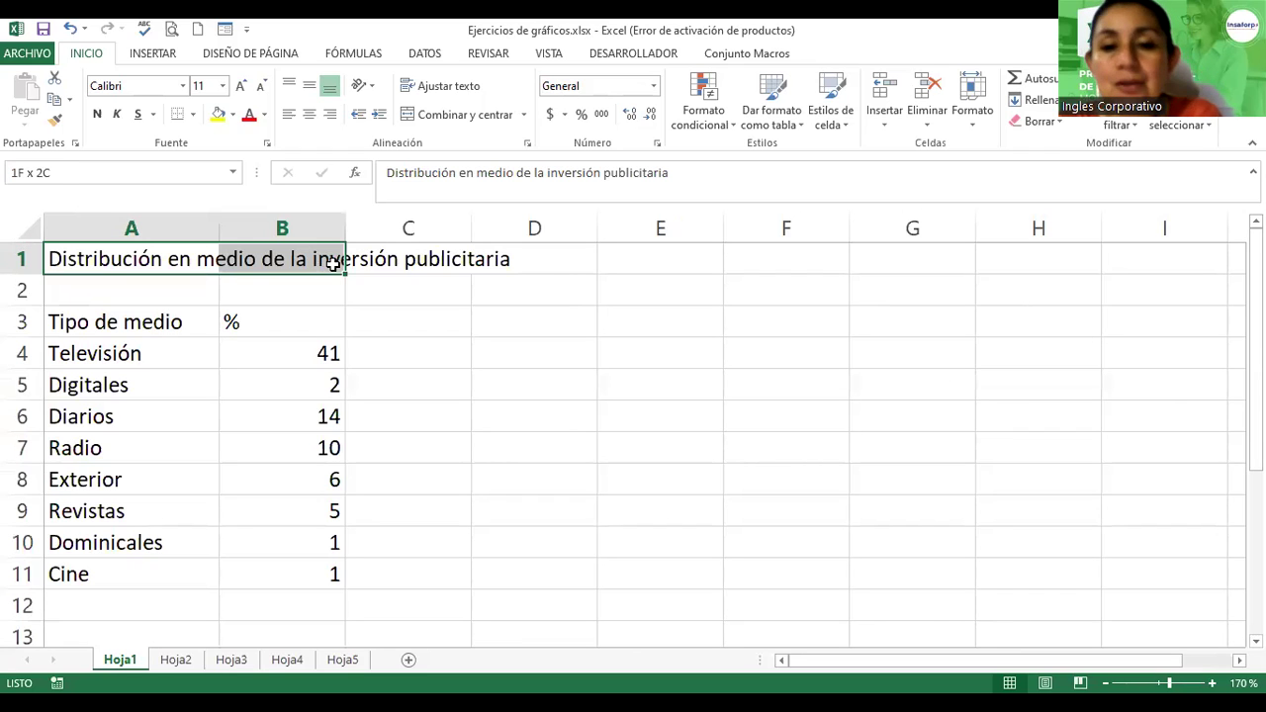
left_click_drag(339, 270, 341, 273)
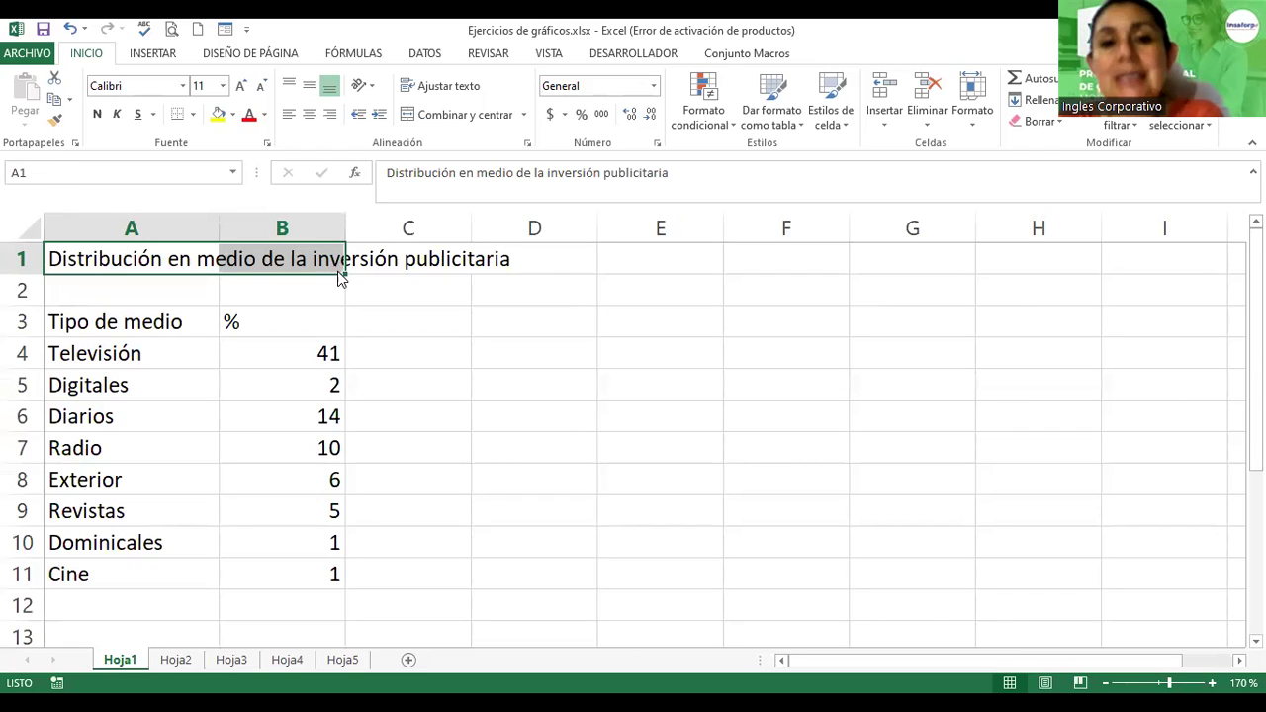
left_click(469, 112)
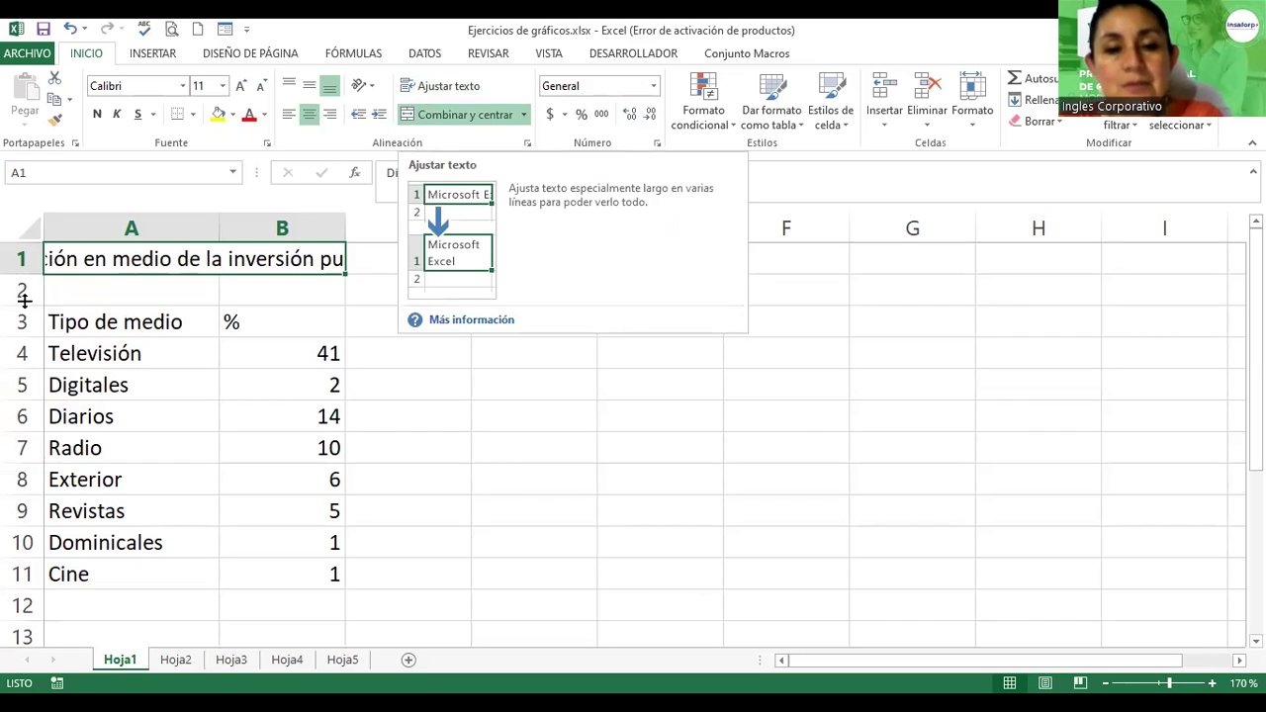
left_click(442, 89)
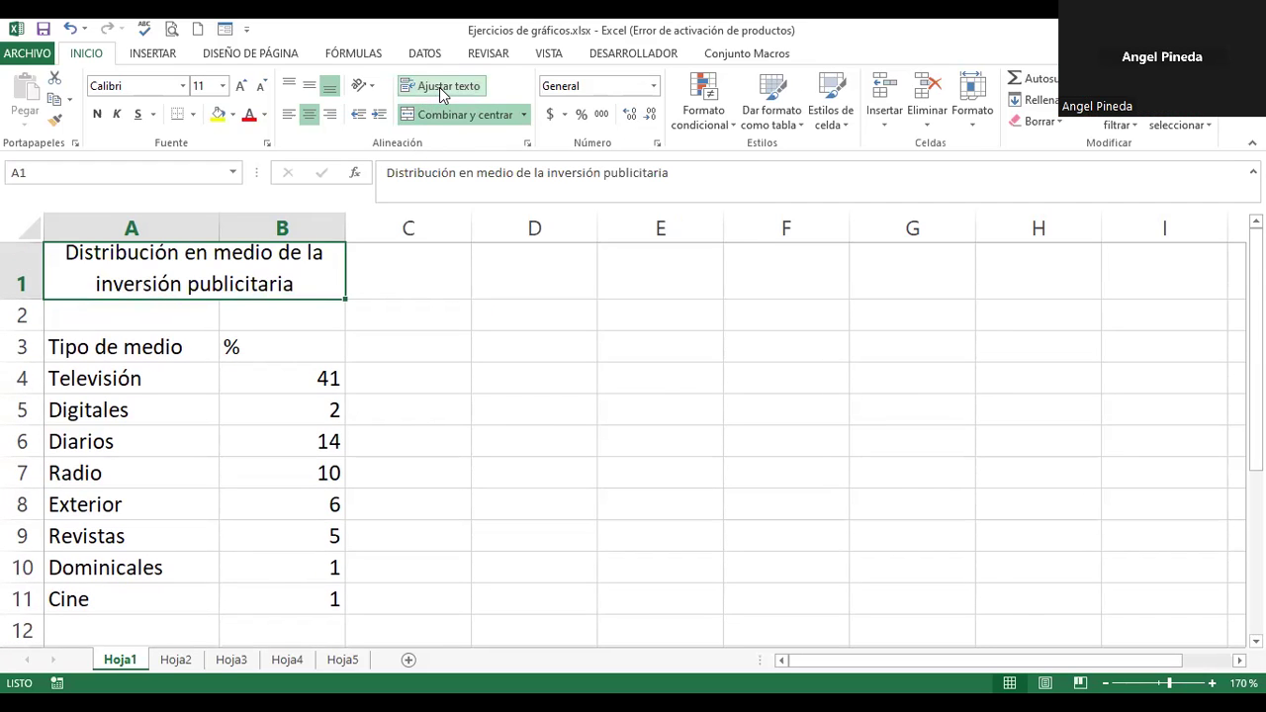
left_click(771, 228)
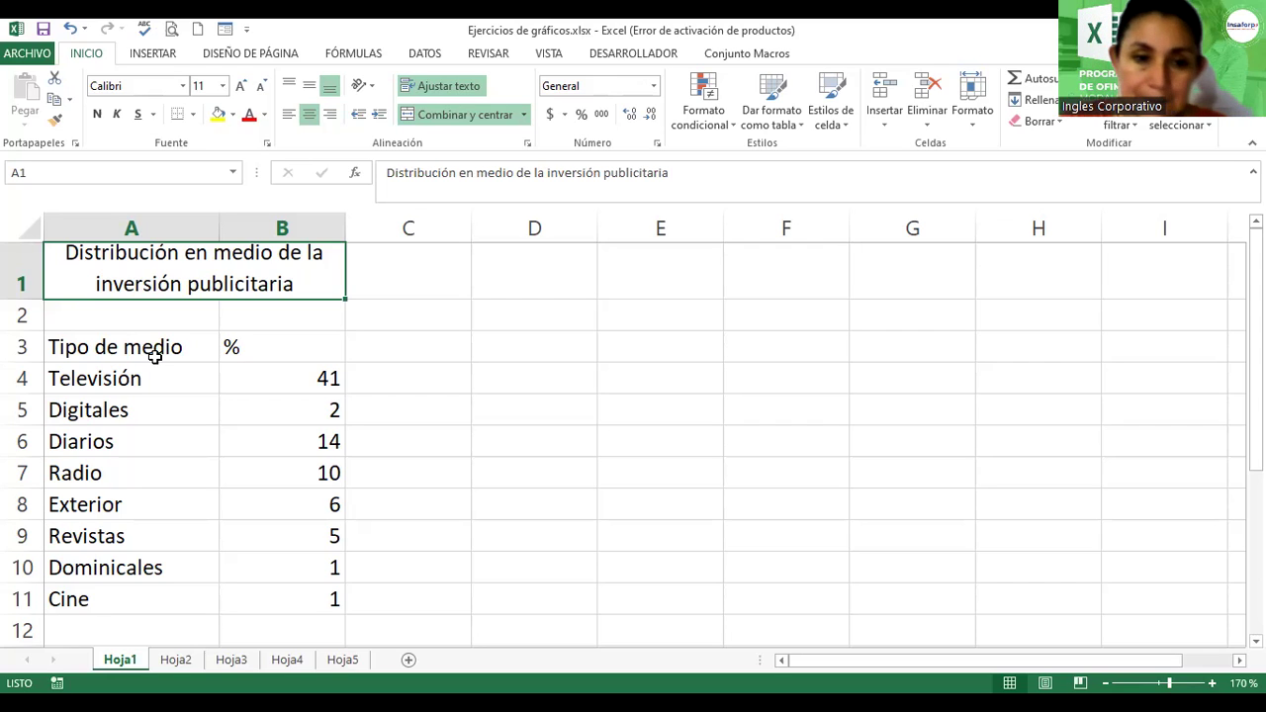
Select A3:B11, the eight media types with their % values.
mouse_move(104, 343)
left_mouse_down()
mouse_move(344, 473)
mouse_move(328, 591)
left_mouse_up()
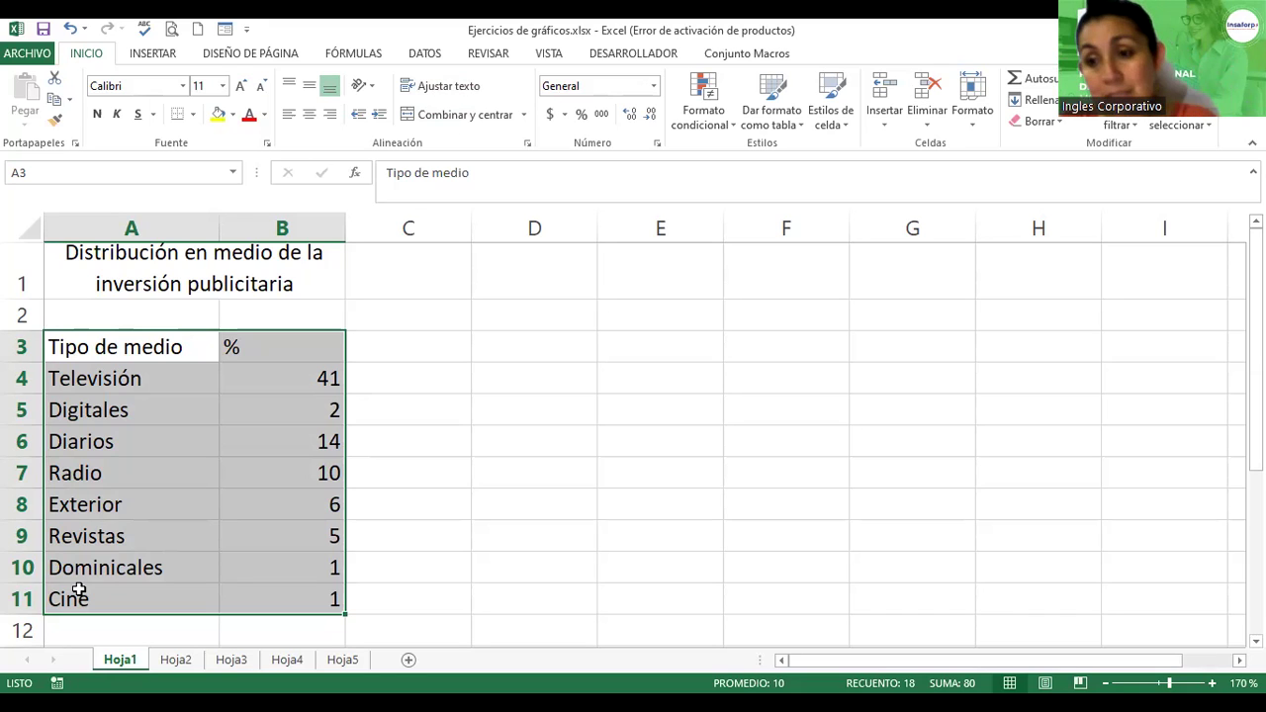
Insert a 3-D clustered column chart of A3:B11 beside the table.
left_click(164, 56)
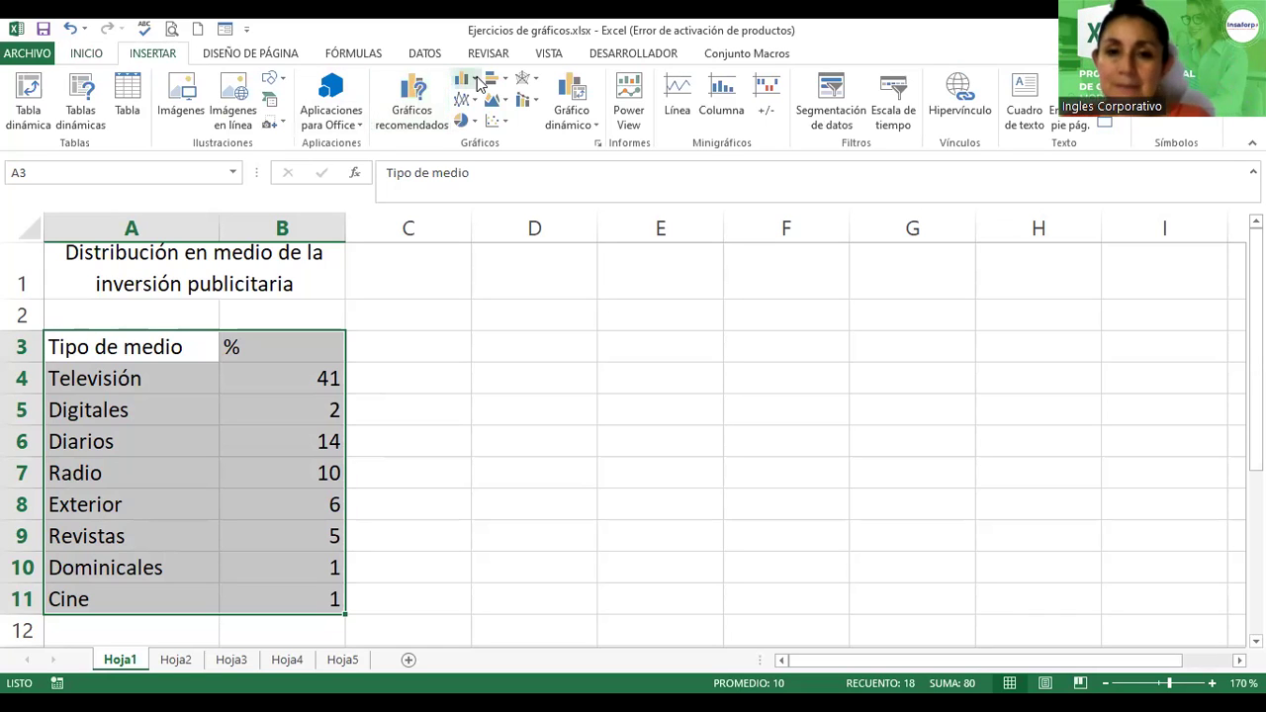
left_click(476, 81)
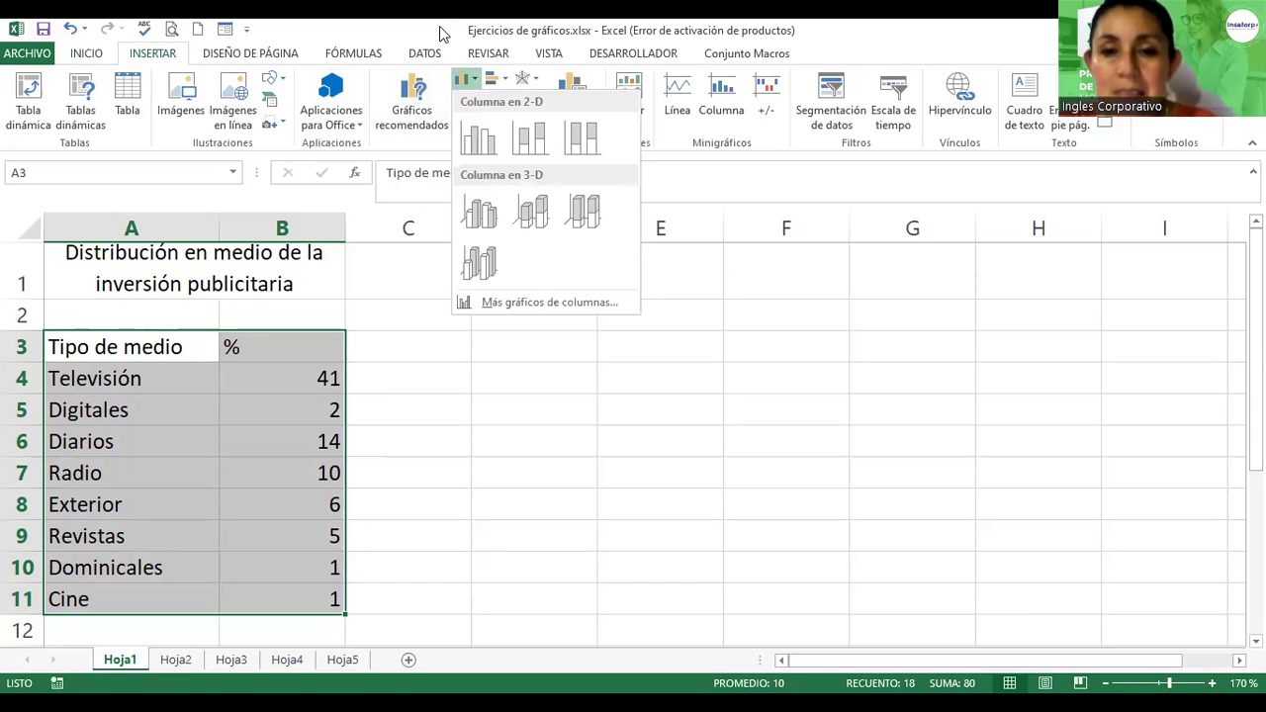
left_click(441, 129)
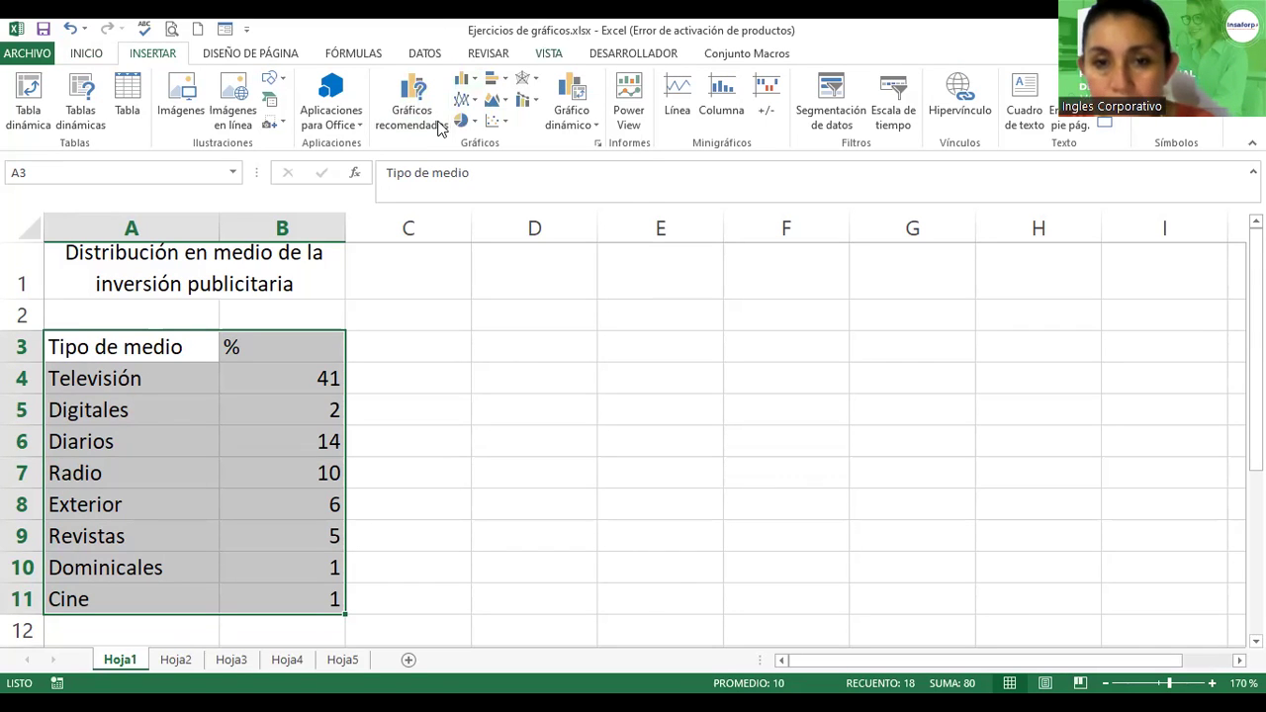
left_click(473, 83)
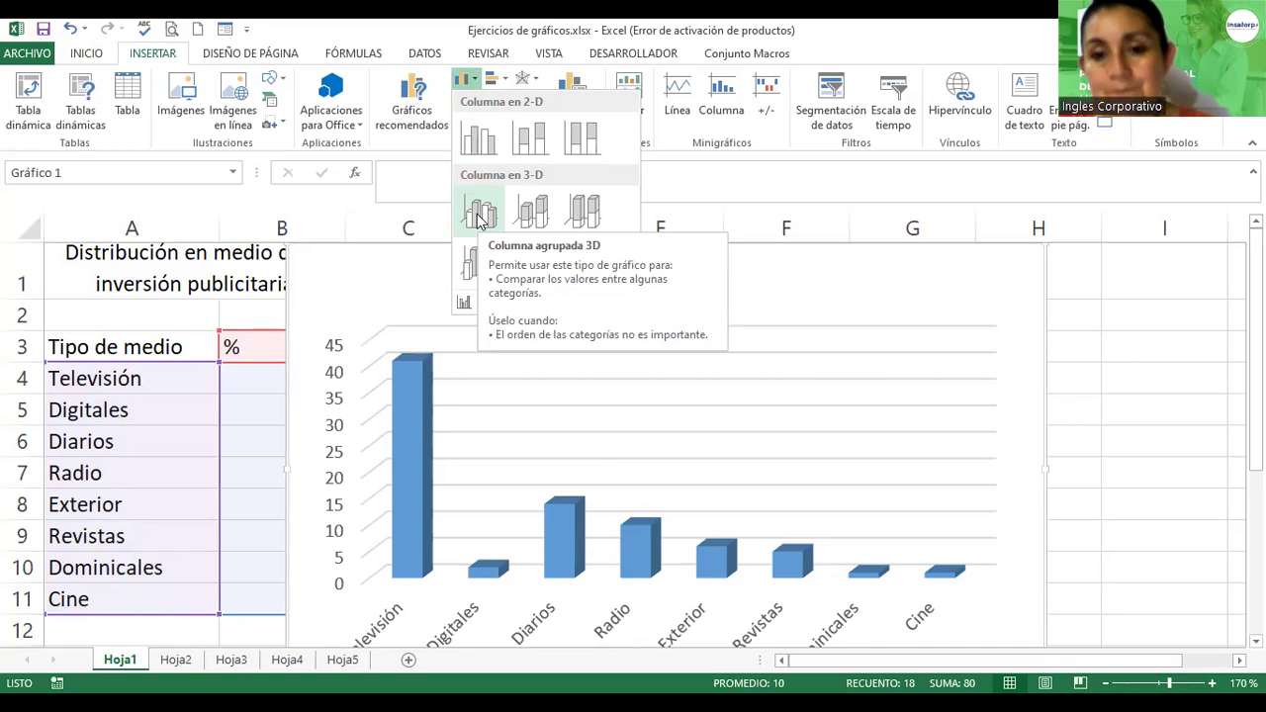
left_click_drag(577, 300, 667, 315)
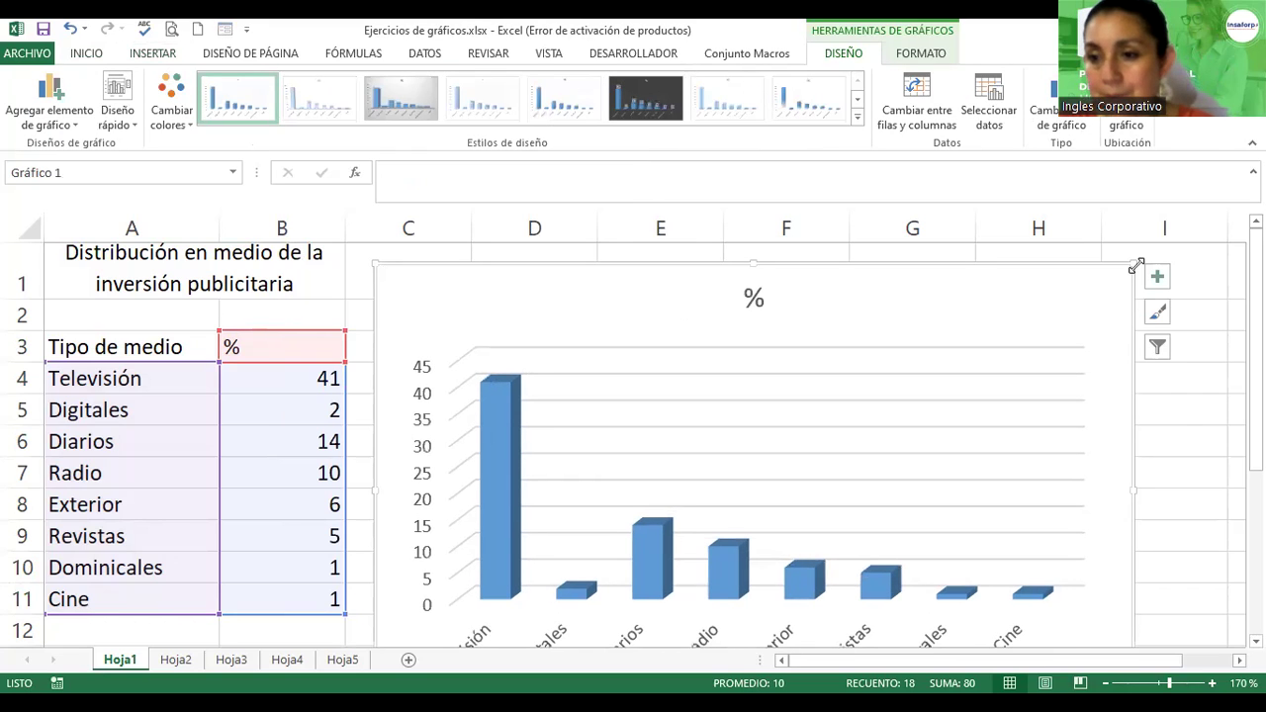
Resize and reposition the chart beside the table at 130% zoom, then delete it.
left_click_drag(1136, 267, 1104, 305)
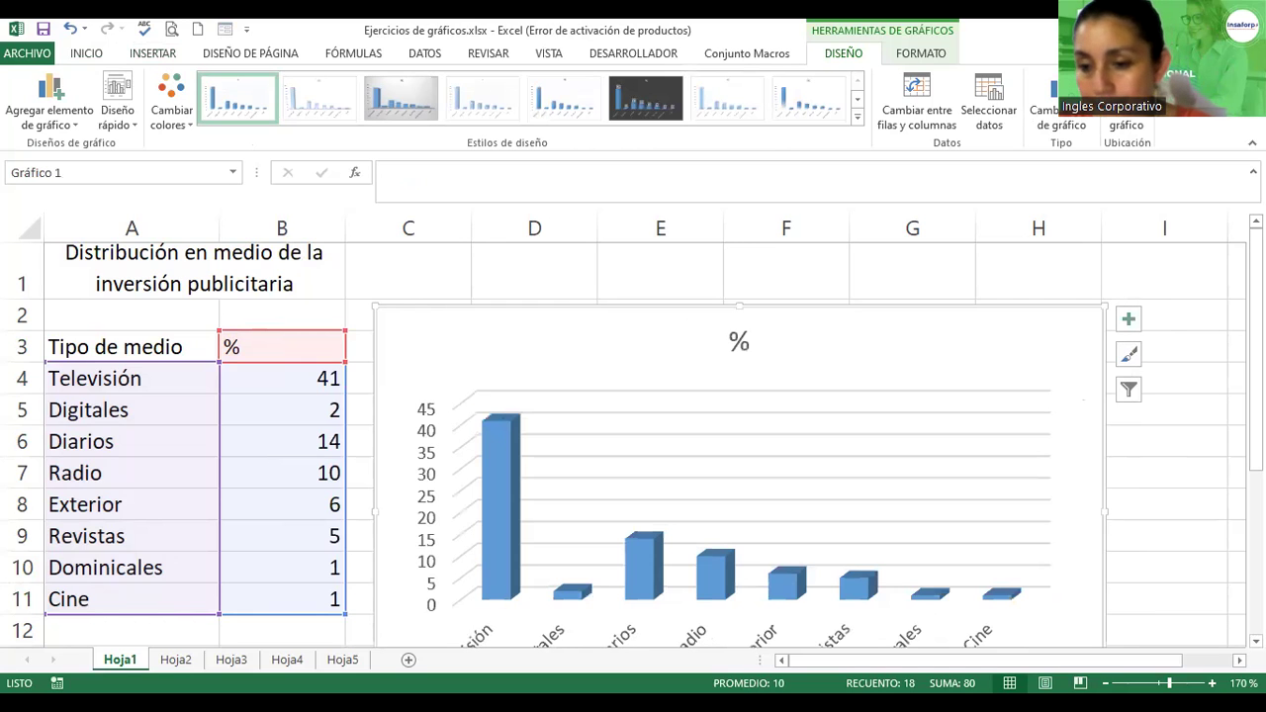
left_click(1167, 465)
scroll(633, 425, "down", 1)
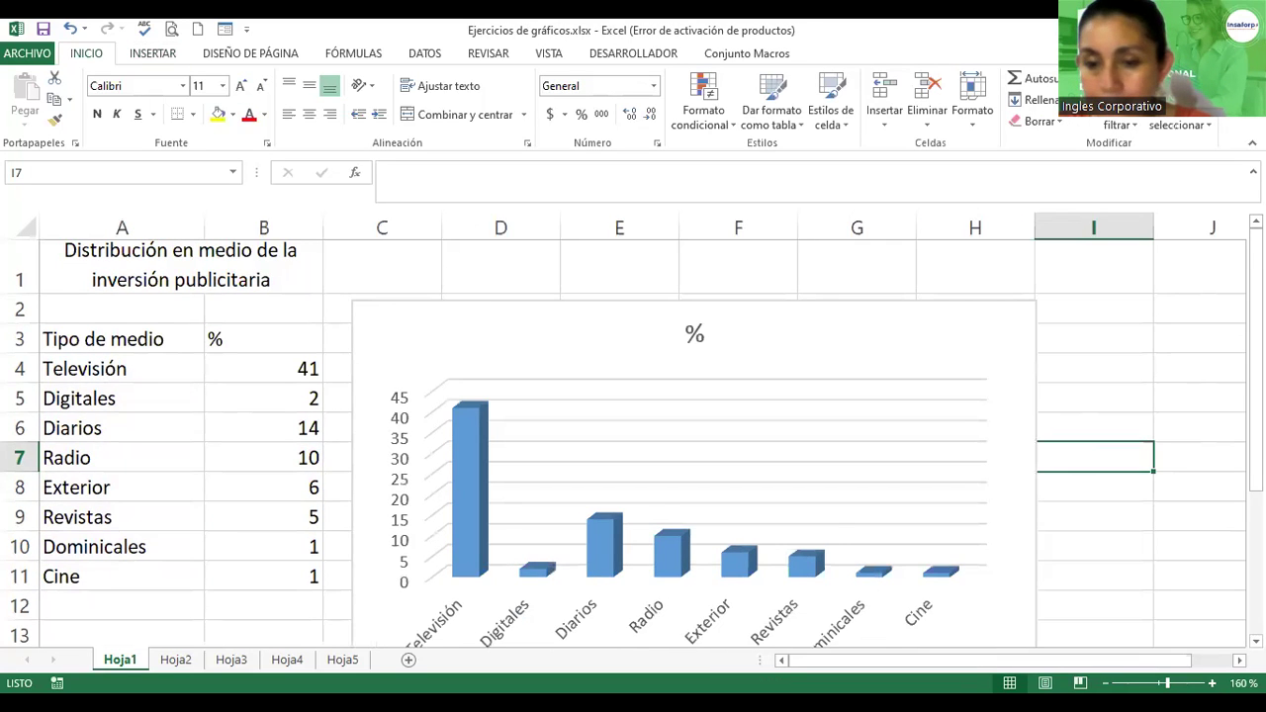
left_click(1105, 683)
scroll(758, 314, "down", 2)
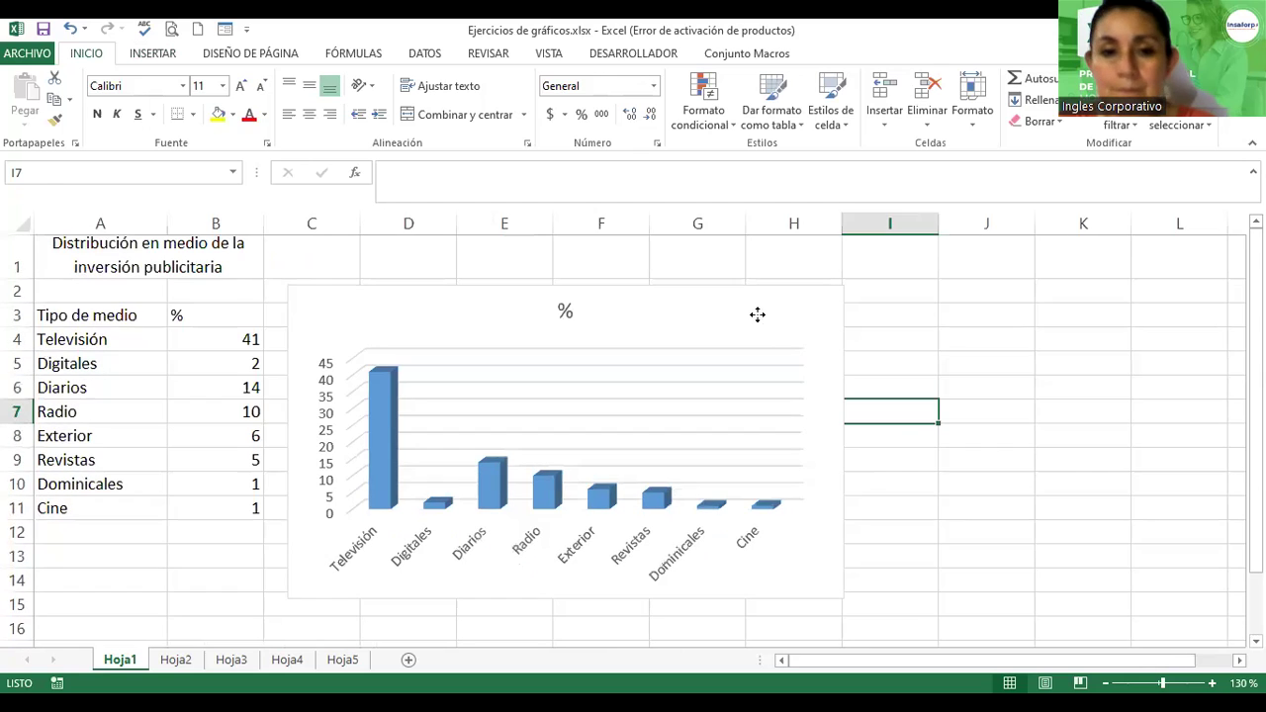
left_click_drag(758, 315, 784, 258)
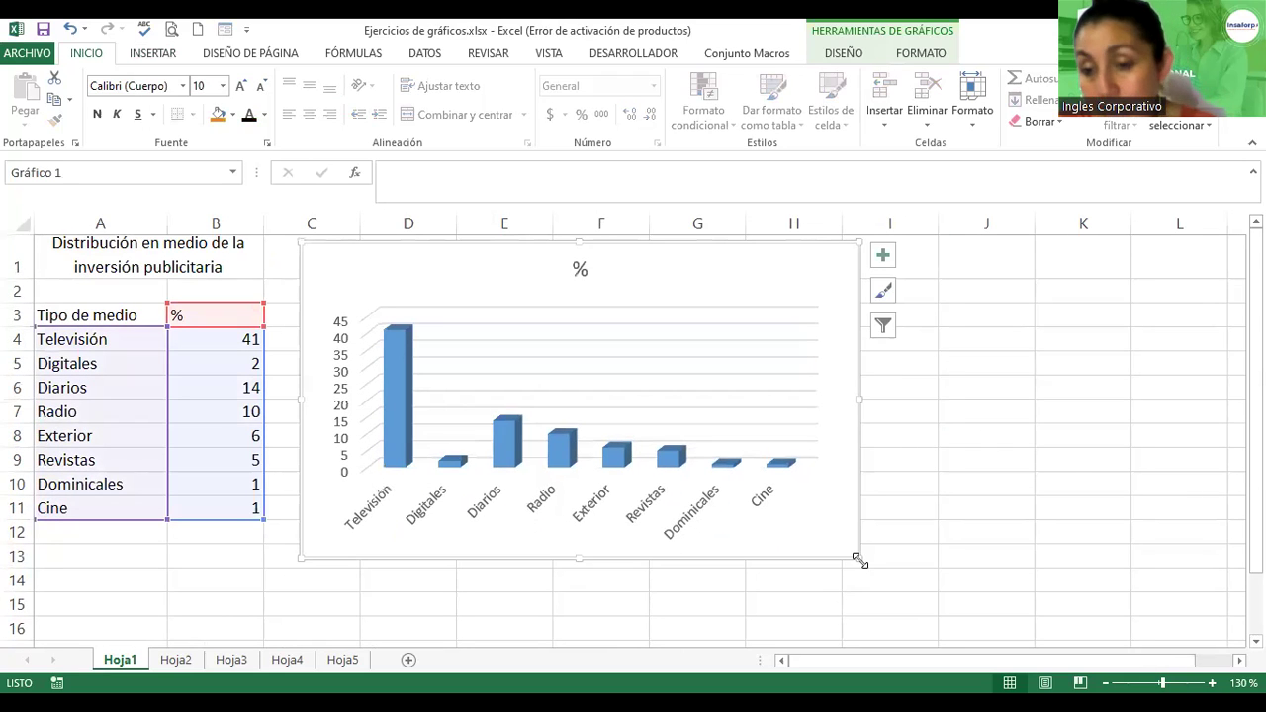
left_click_drag(859, 561, 924, 608)
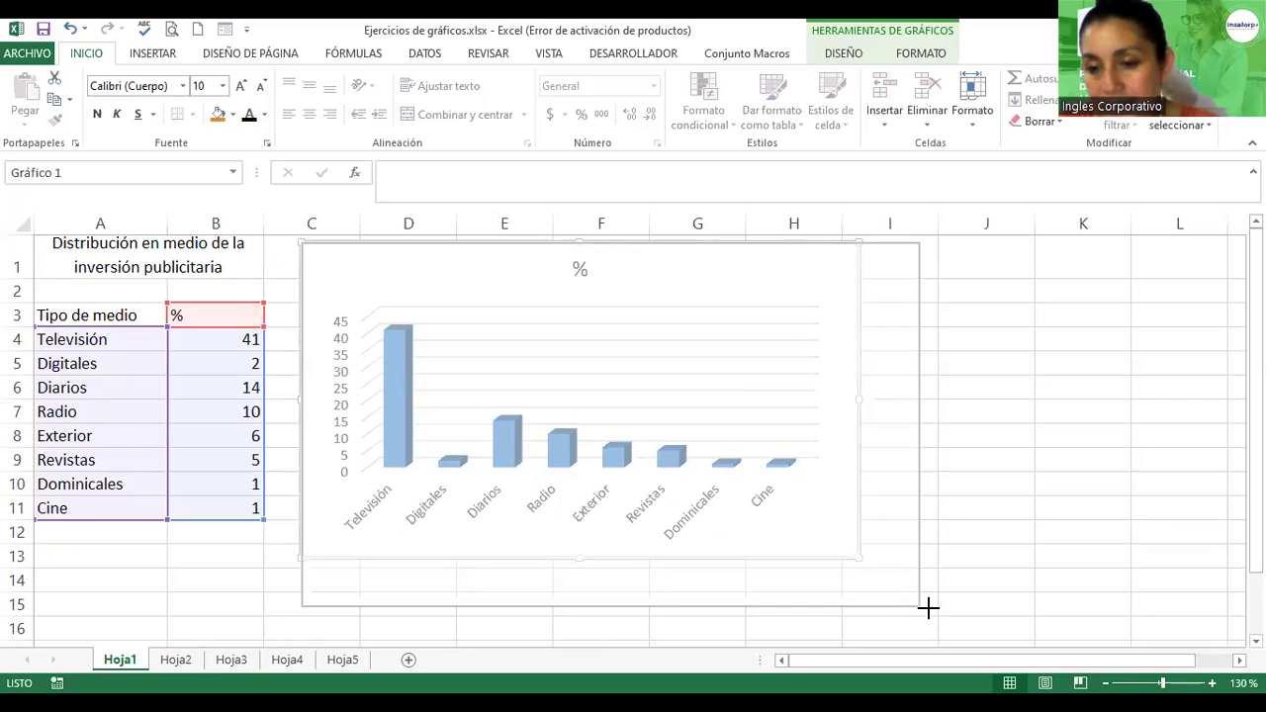
left_click_drag(927, 608, 937, 612)
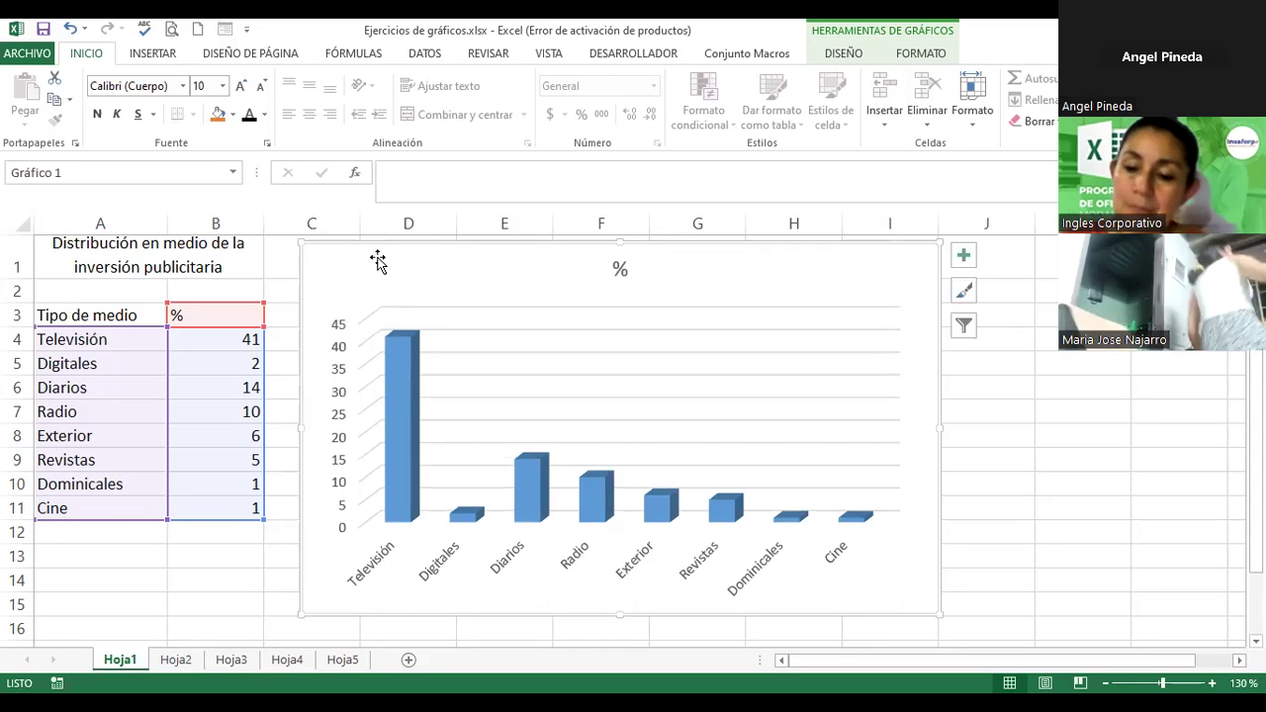
key("Delete")
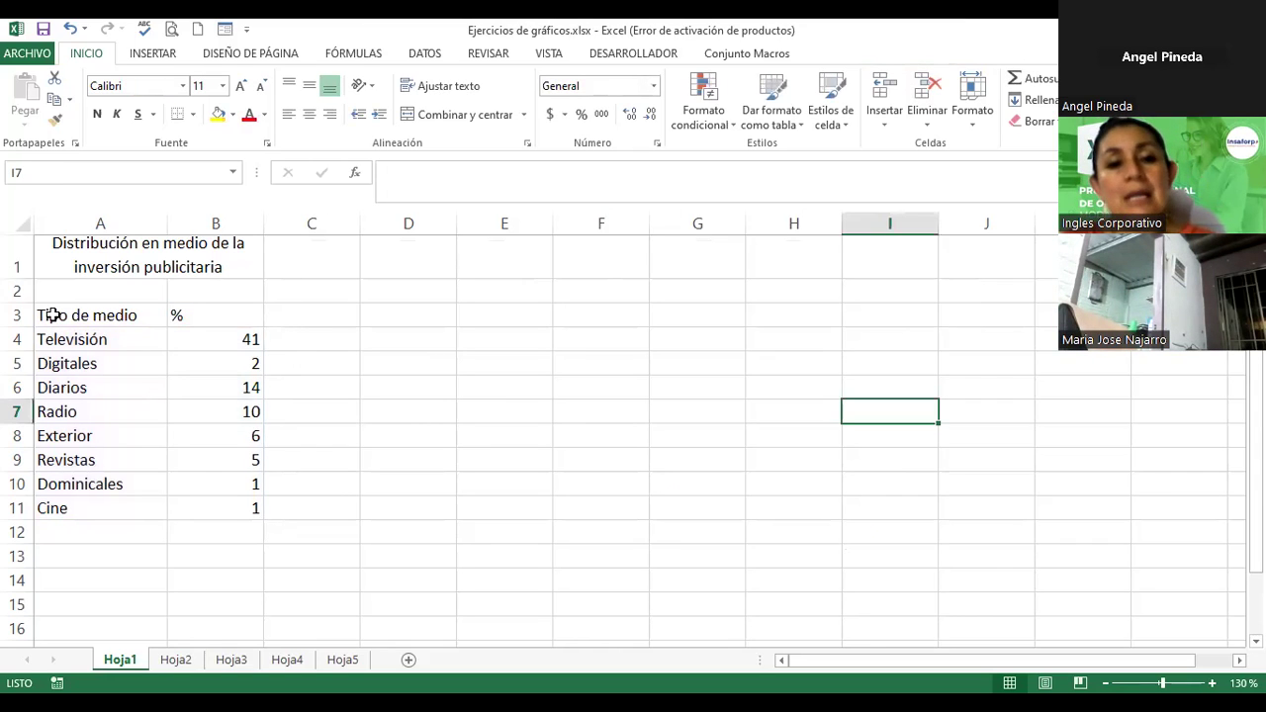
Reselect A3:B11 and insert a Columna agrupada 3D chart again.
left_click(137, 325)
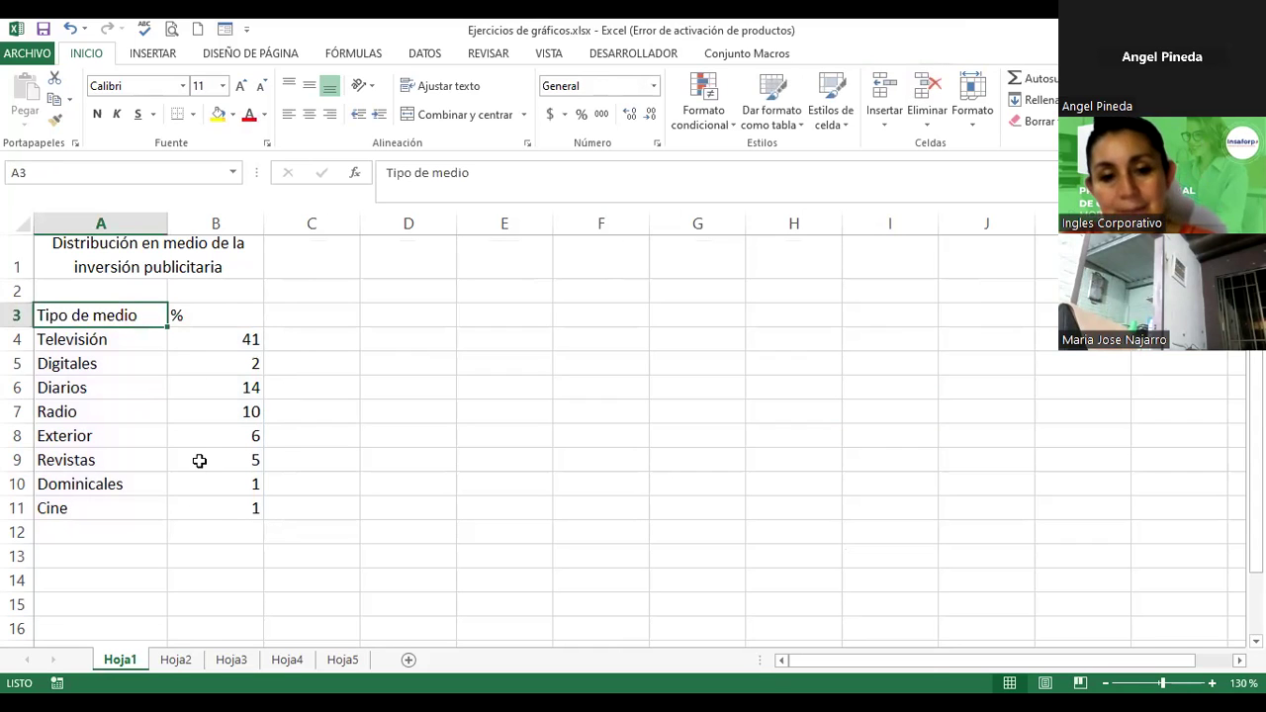
left_click(197, 510, "shift")
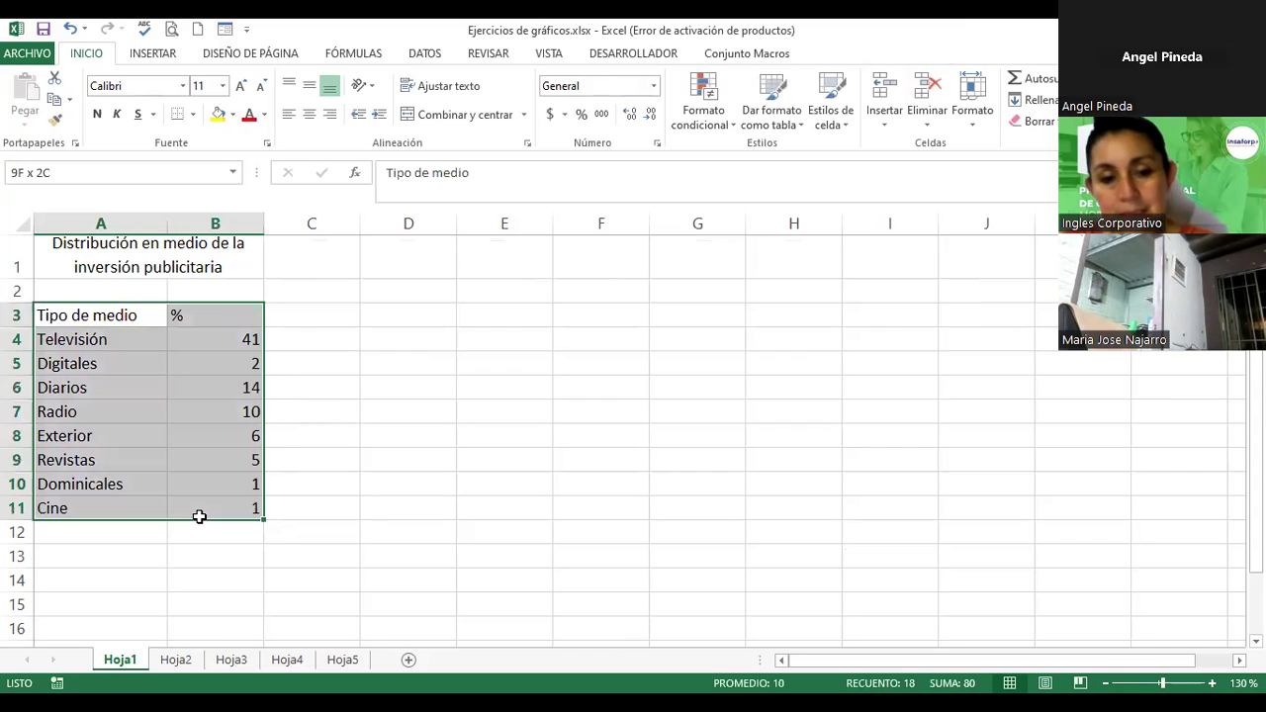
left_click(154, 54)
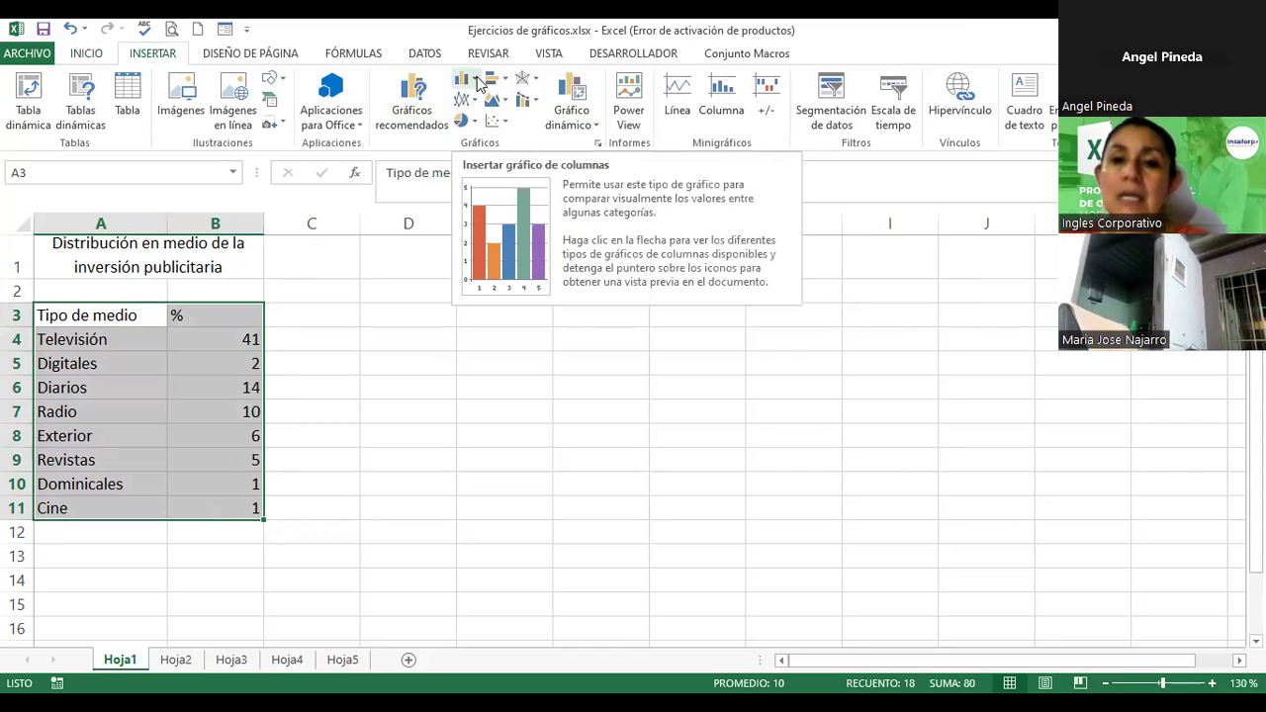
left_click(476, 79)
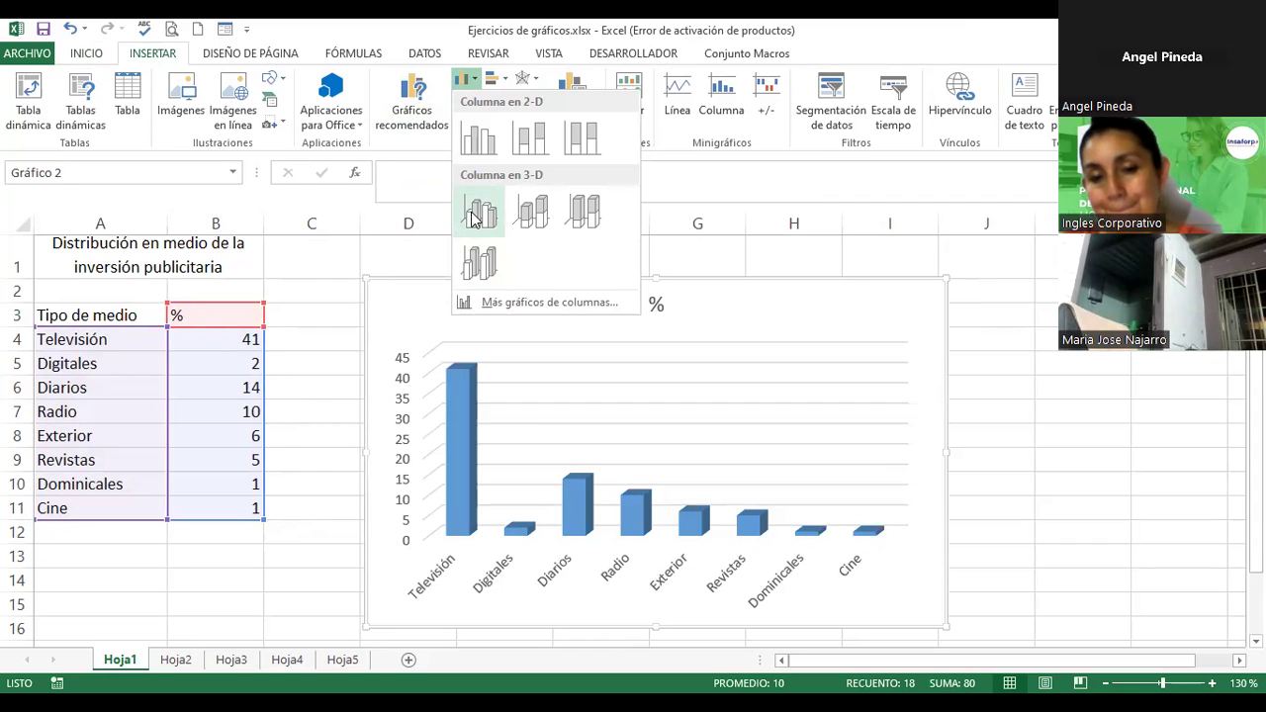
left_click(474, 218)
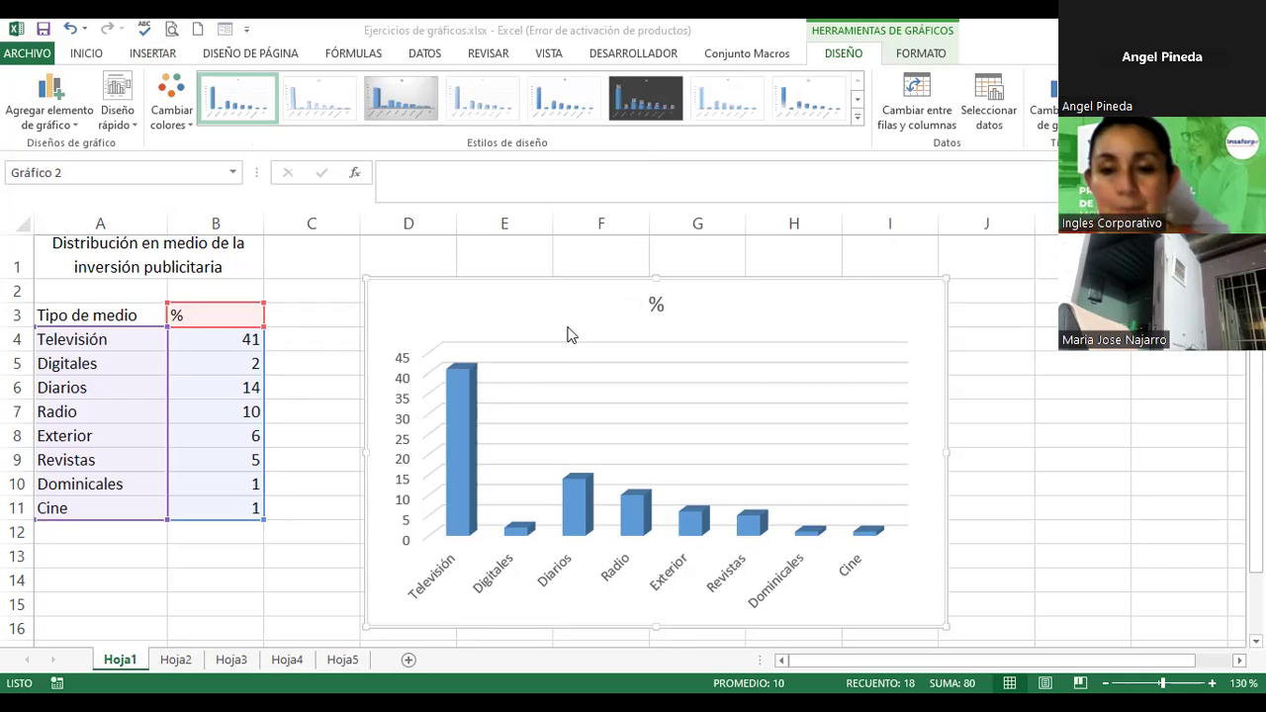
Move the new chart up beside the table and stretch it across columns C to J.
left_click_drag(471, 287, 414, 244)
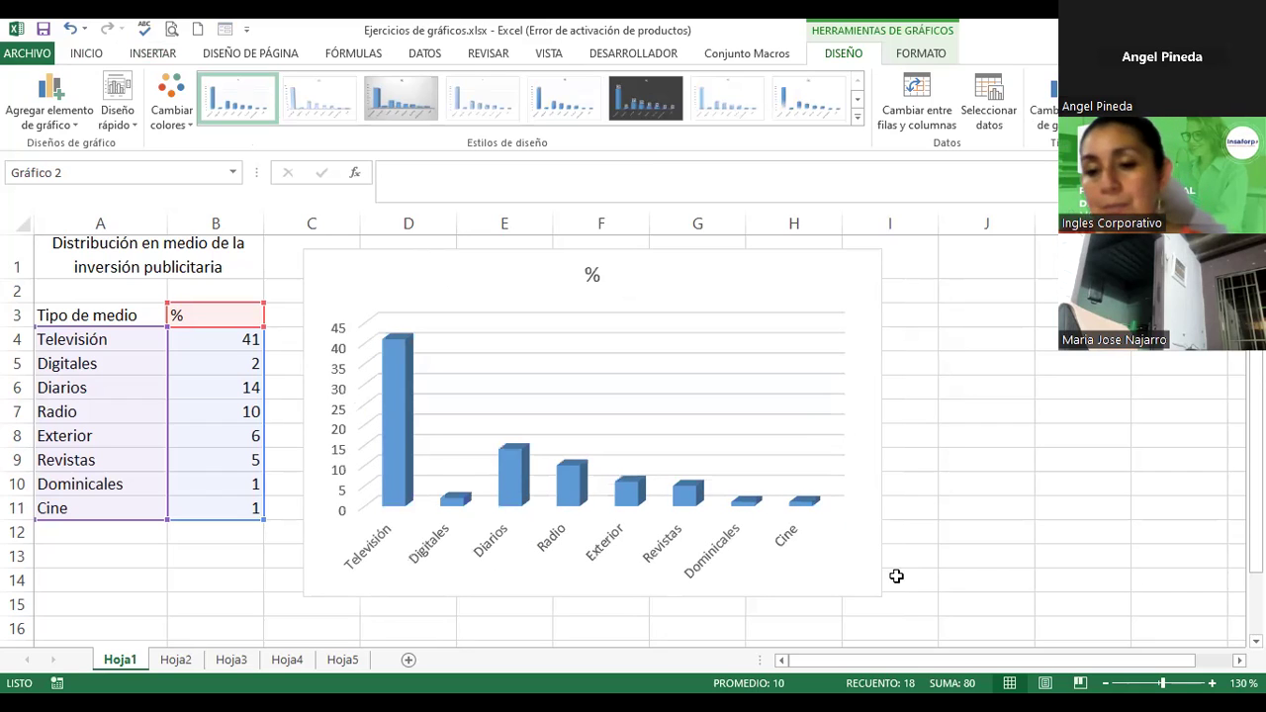
left_click_drag(883, 598, 1023, 607)
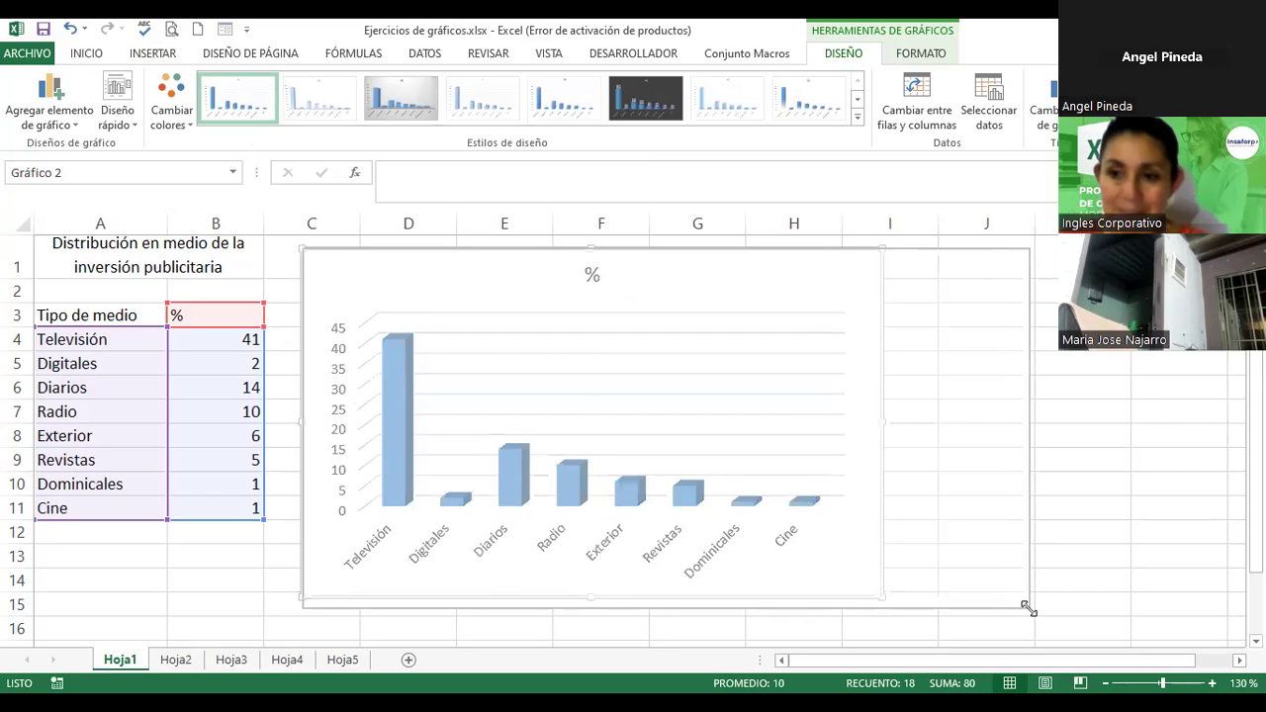
left_click_drag(1023, 607, 1028, 610)
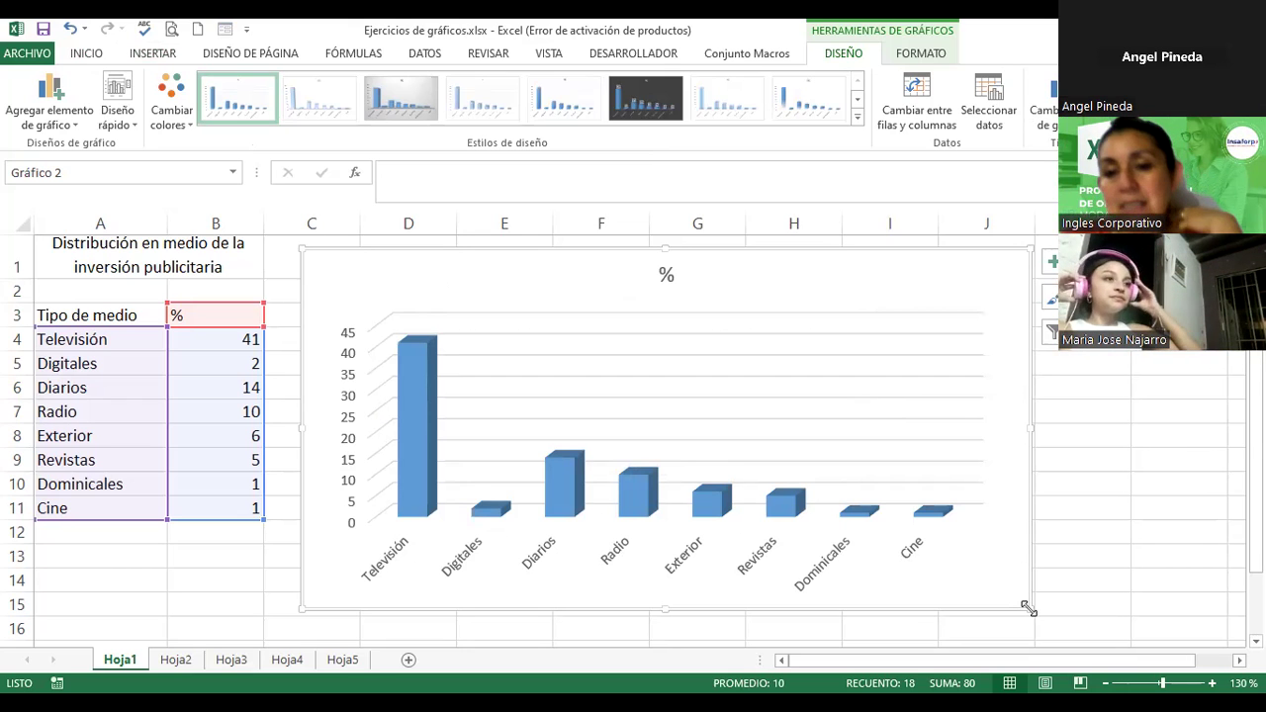
Retitle the chart 'Gráfico de Medios de Inversión Publicitaria', correcting the typo.
left_click(669, 275)
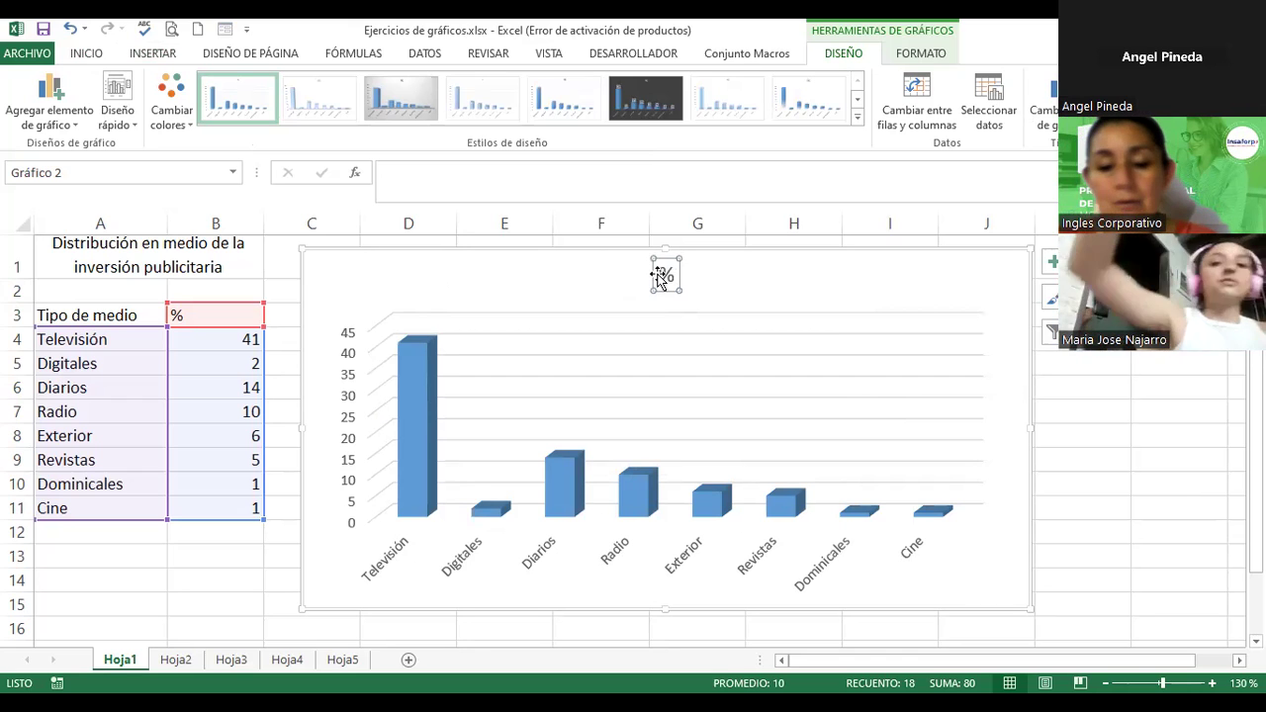
left_click(668, 276)
key("BackSpace")
type("Grá")
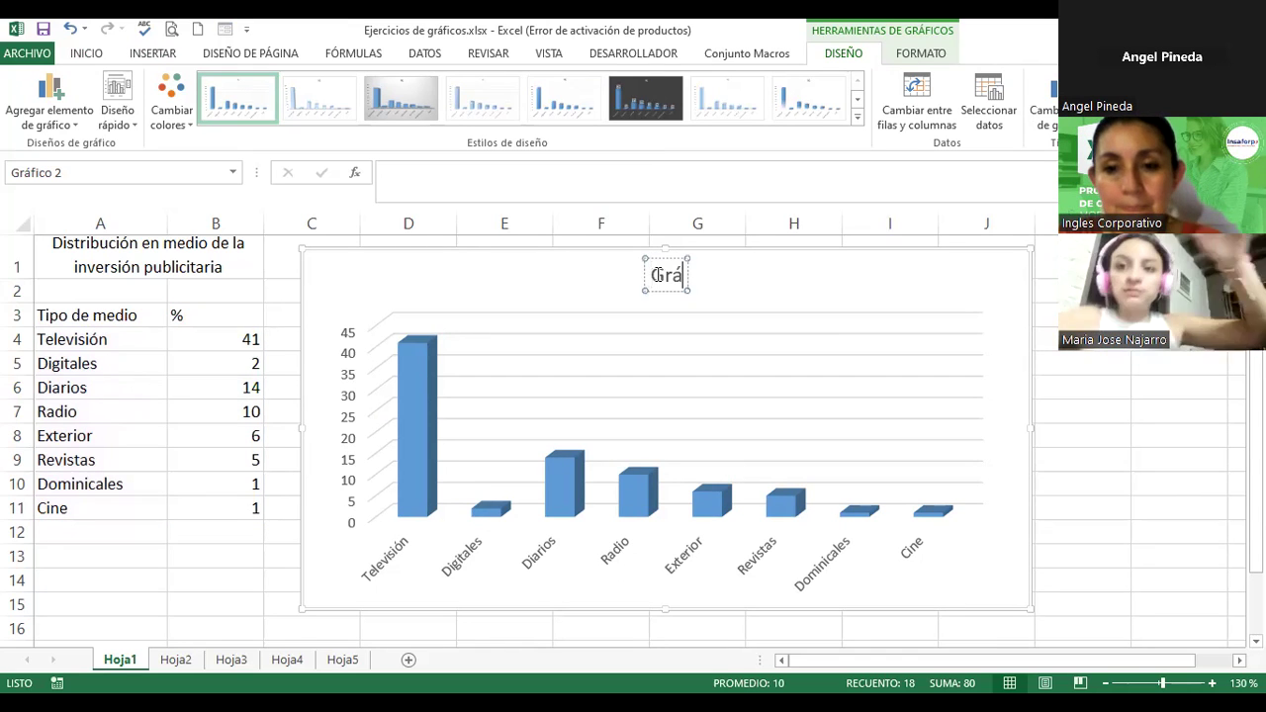
type("fico de")
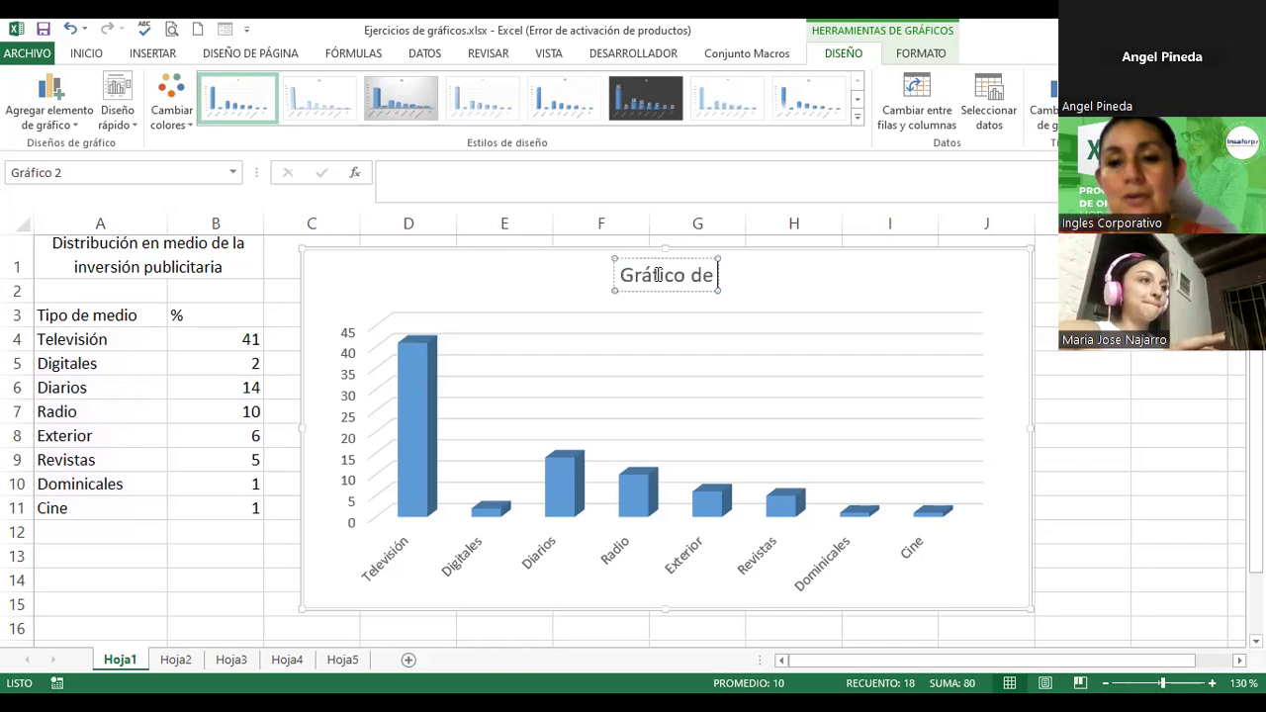
type(" Medios")
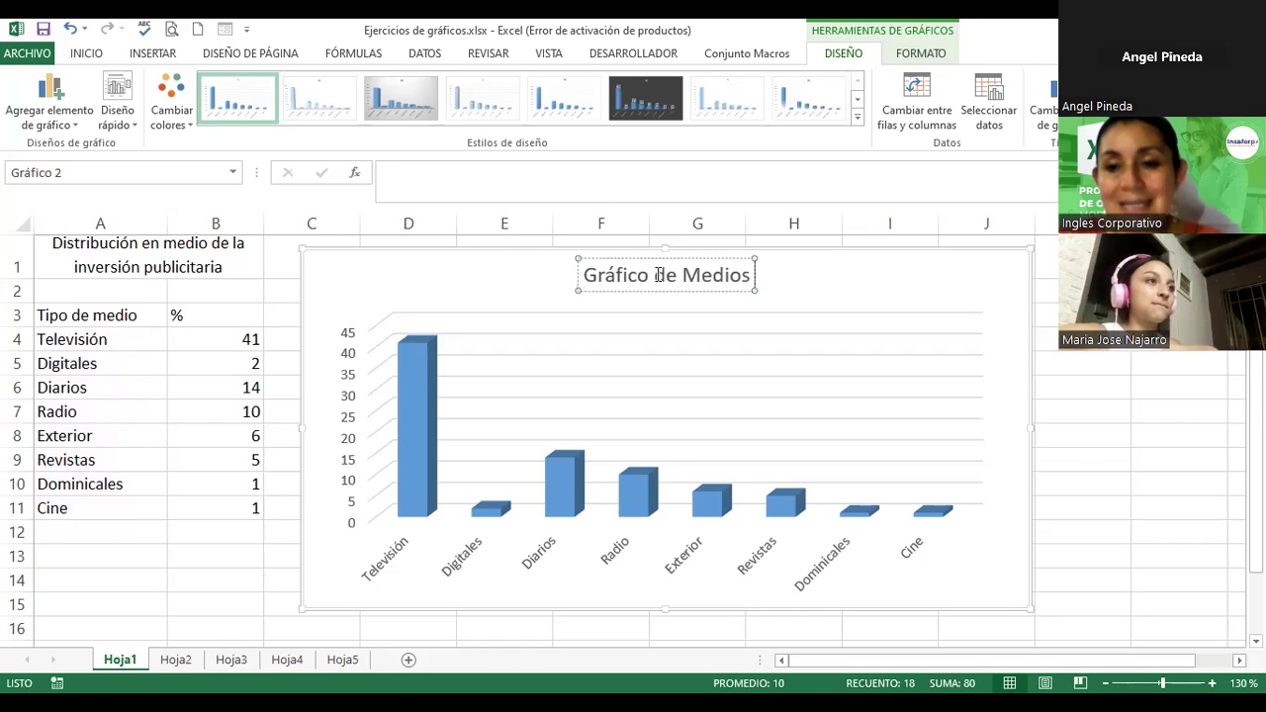
type(" de Ive")
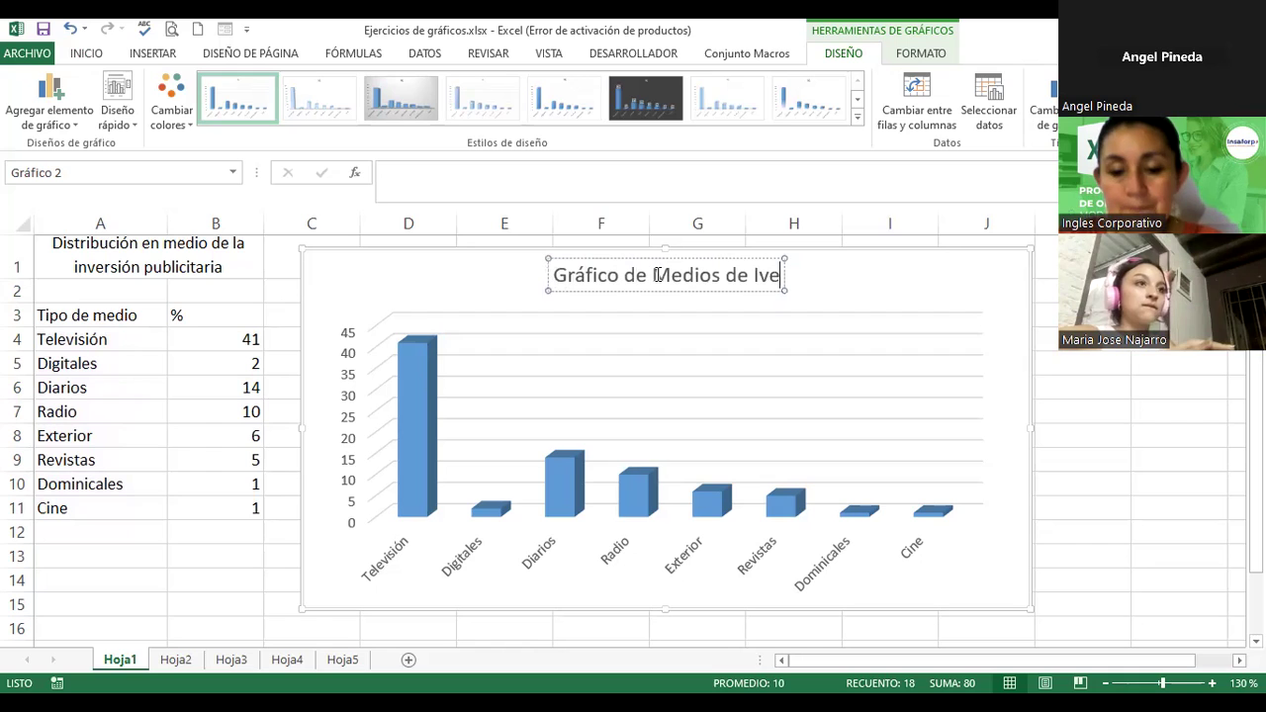
key("BackSpace")
key("BackSpace")
key("BackSpace")
type("I")
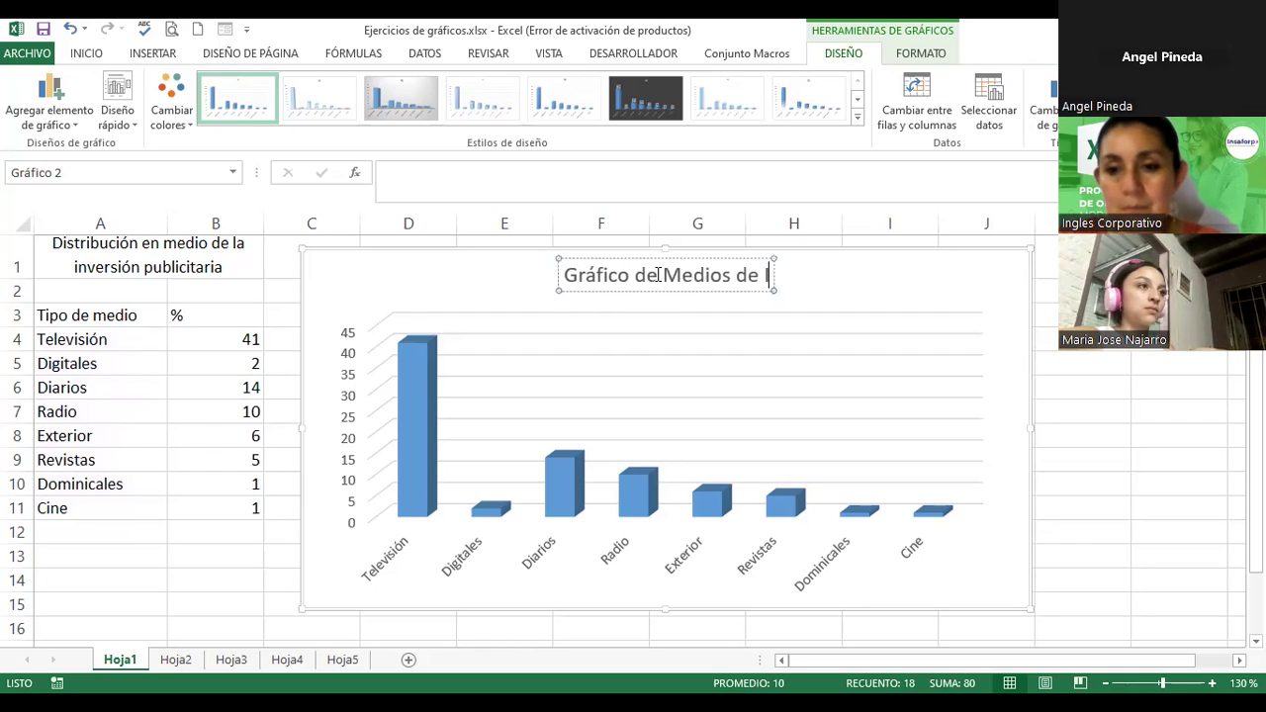
type("nversió")
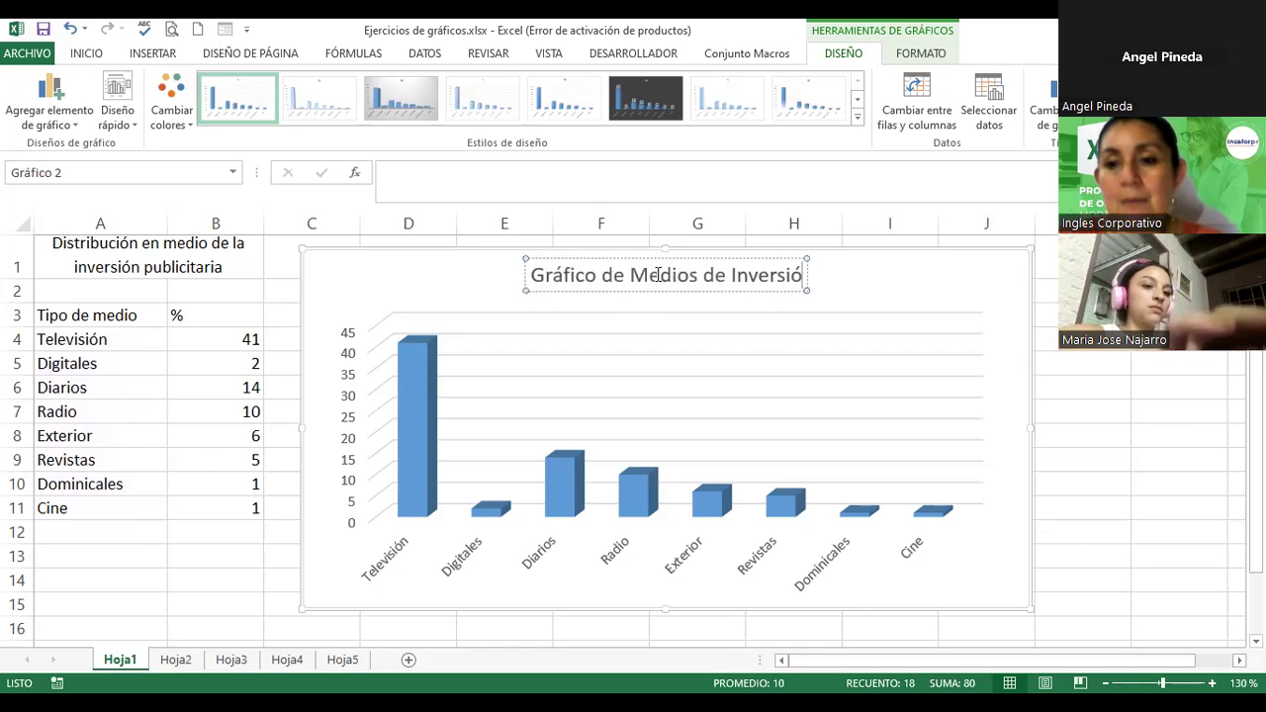
type("n Publi")
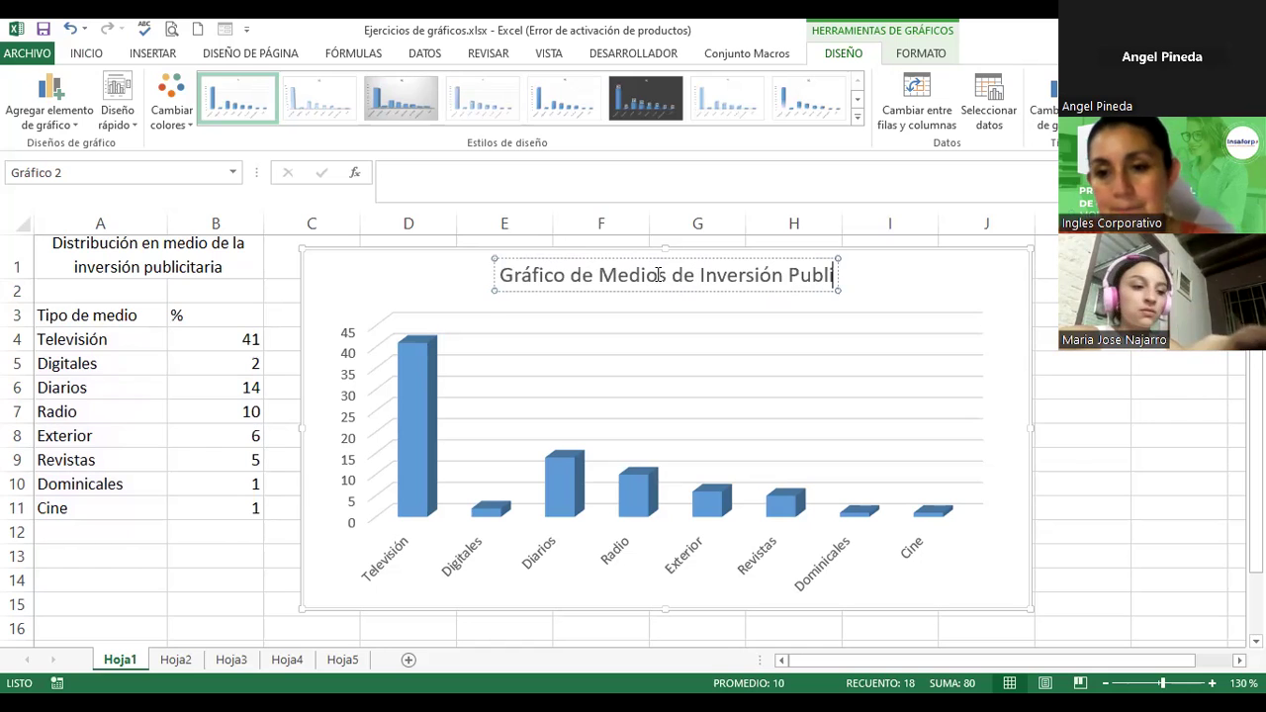
type("citaria")
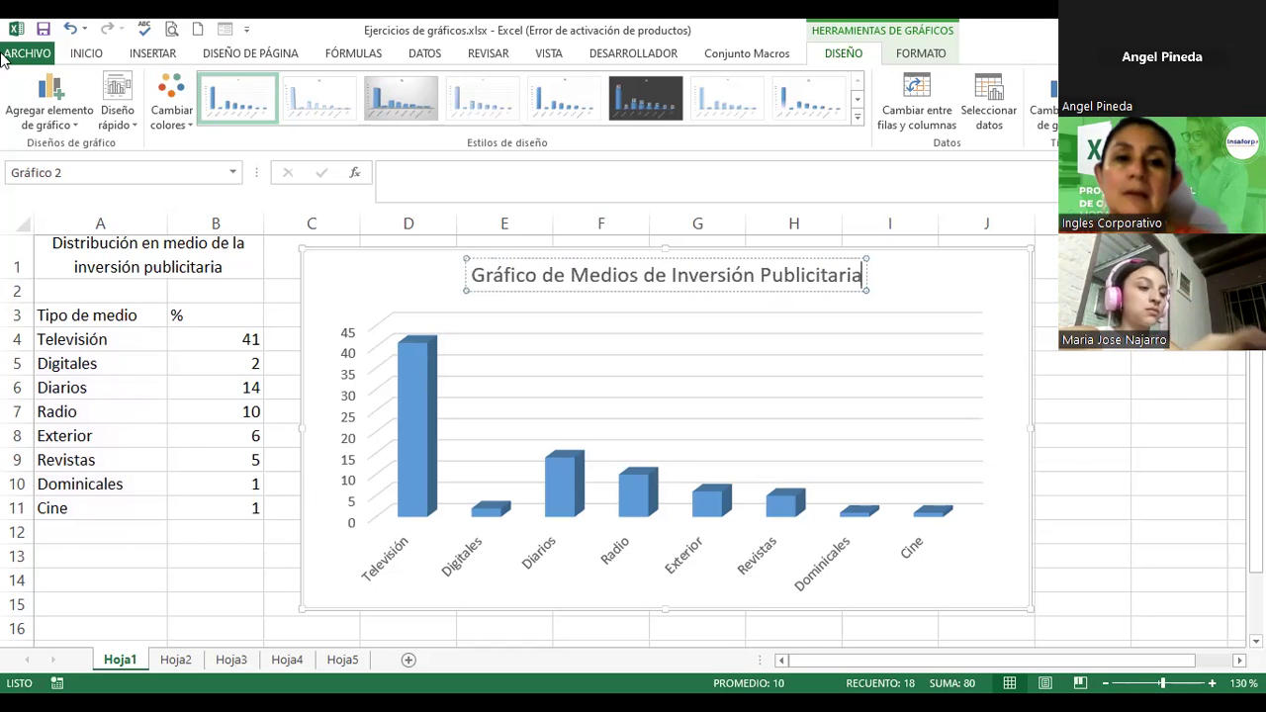
Make the chart title 'Gráfico de Medios de Inversión Publicitaria' bold at 16 pt.
left_click(94, 53)
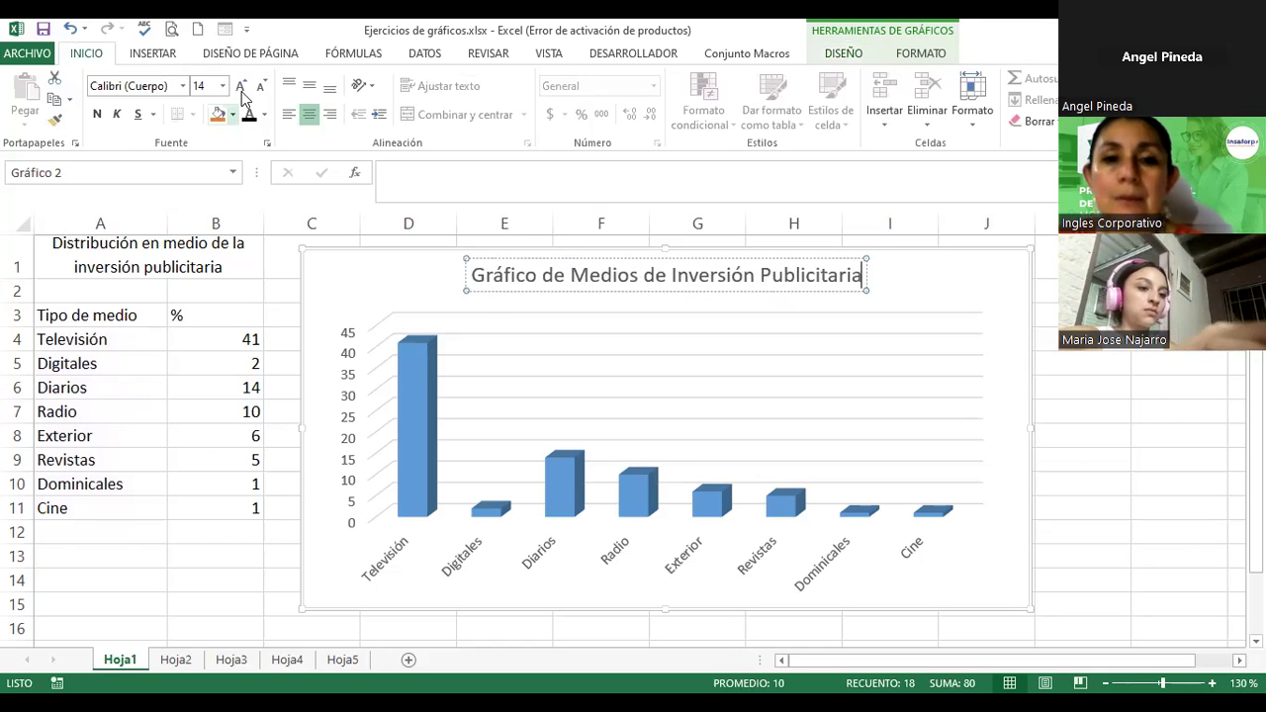
left_click(241, 87)
left_click(242, 89)
left_click(487, 293)
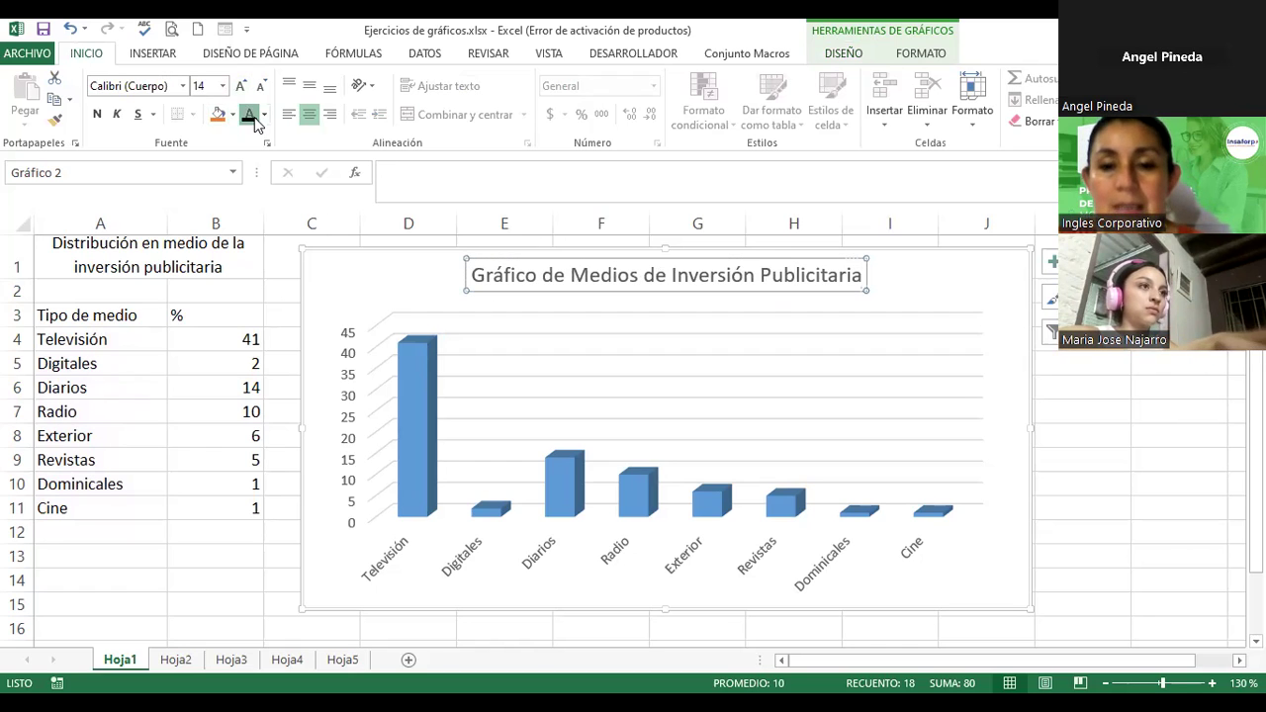
left_click(97, 114)
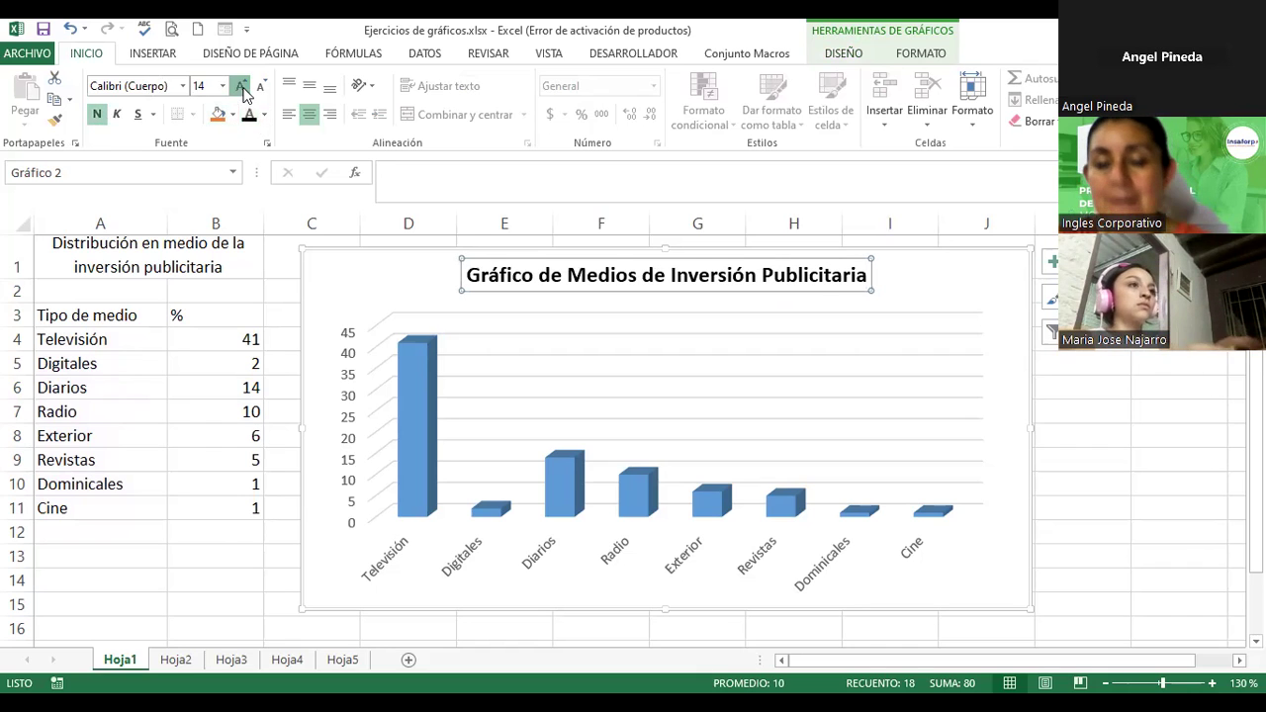
left_click(240, 87)
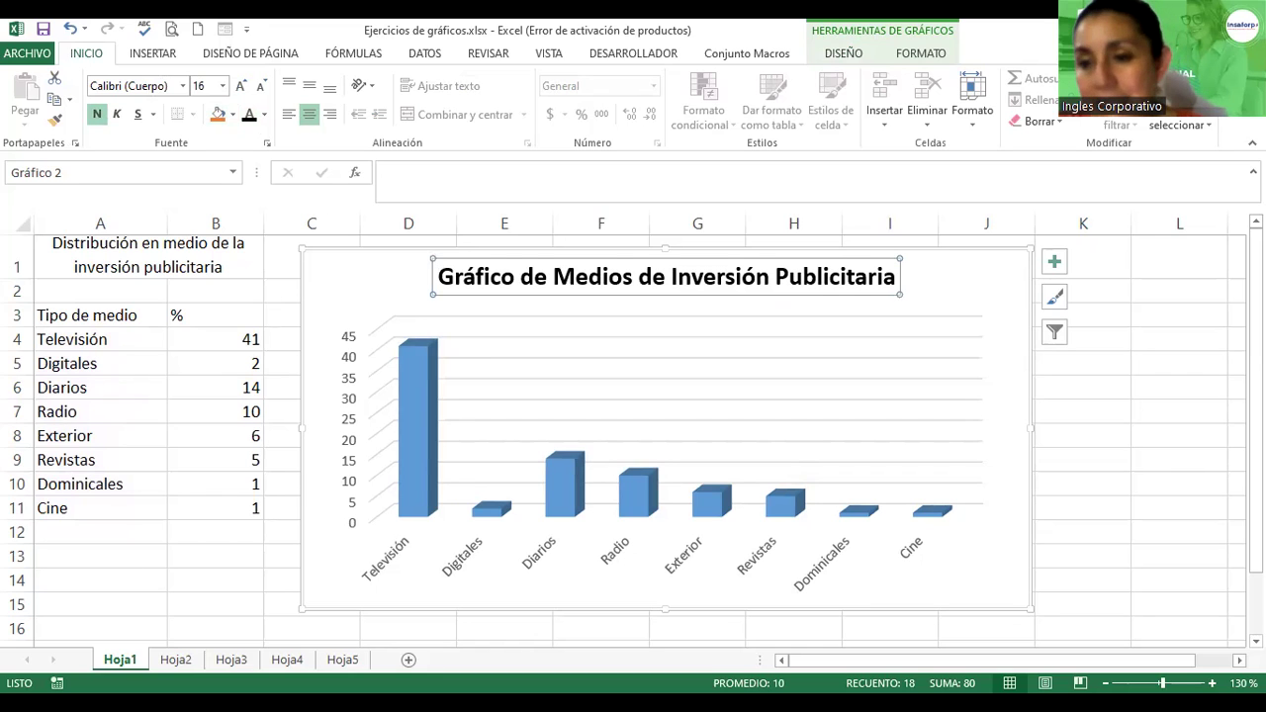
left_click(1015, 273)
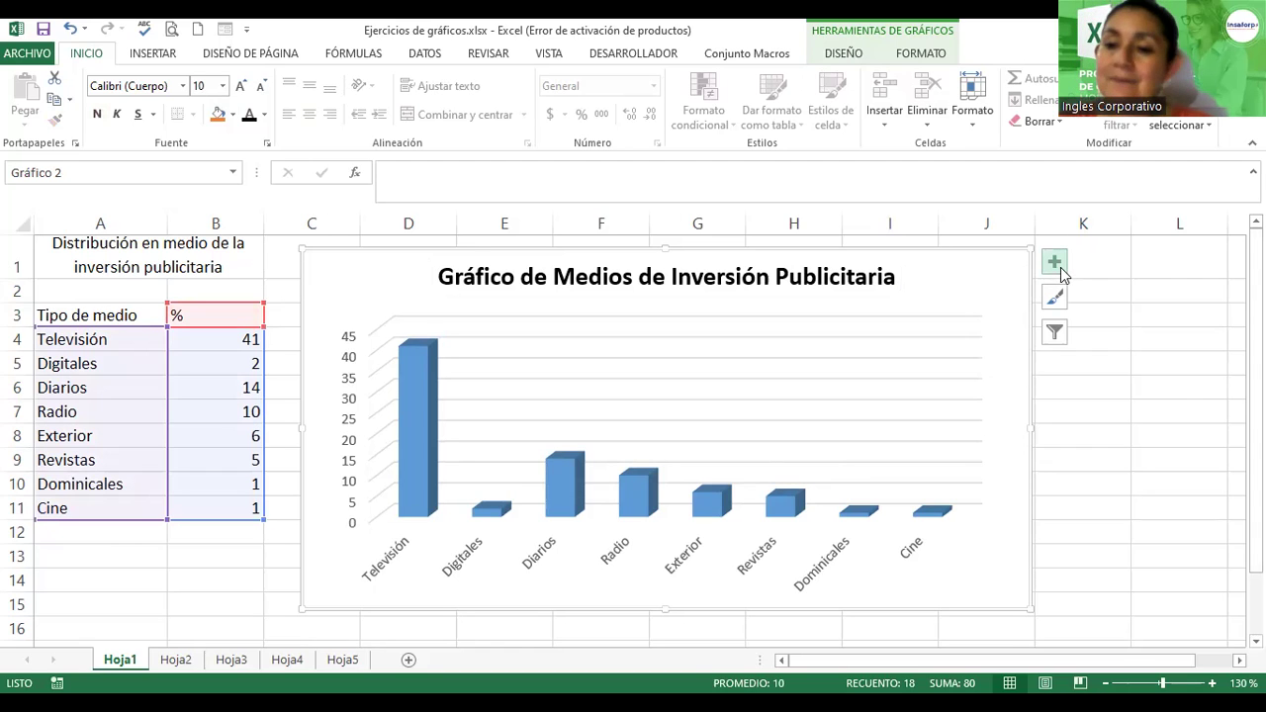
Open the chart elements list and toggle the chart's axes off and on.
left_click(1054, 263)
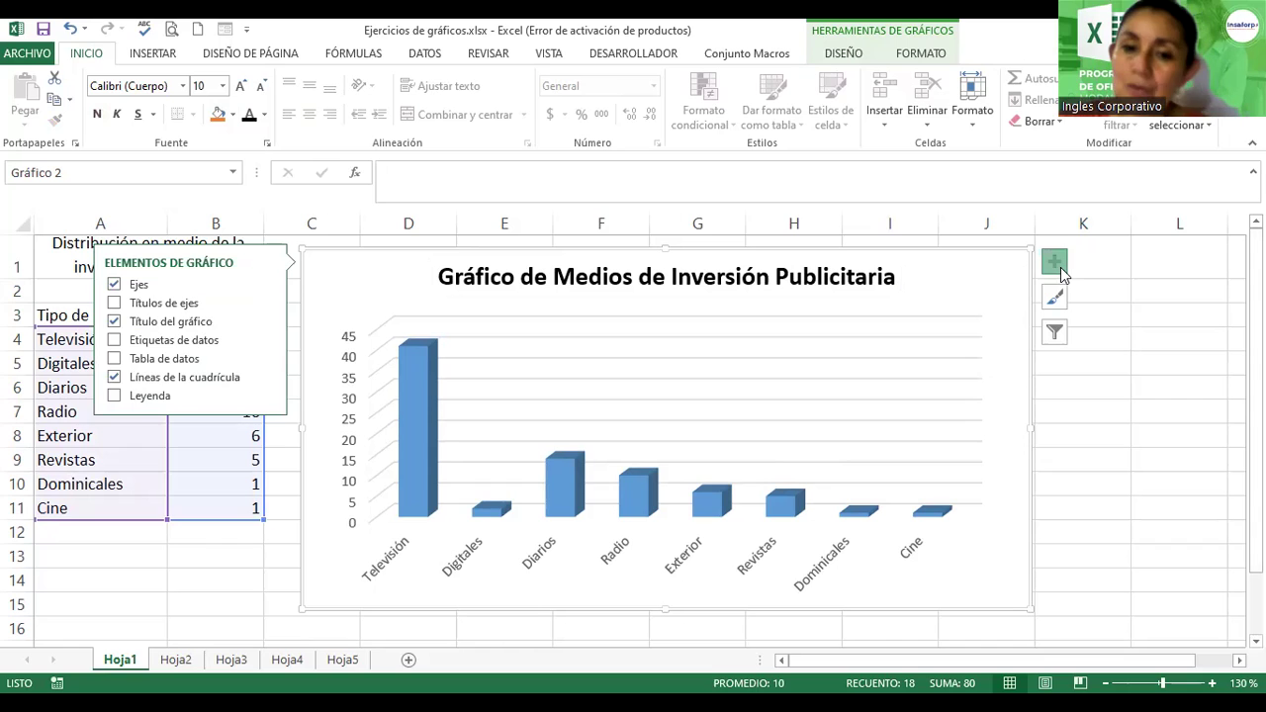
left_click(1061, 273)
left_click(1060, 273)
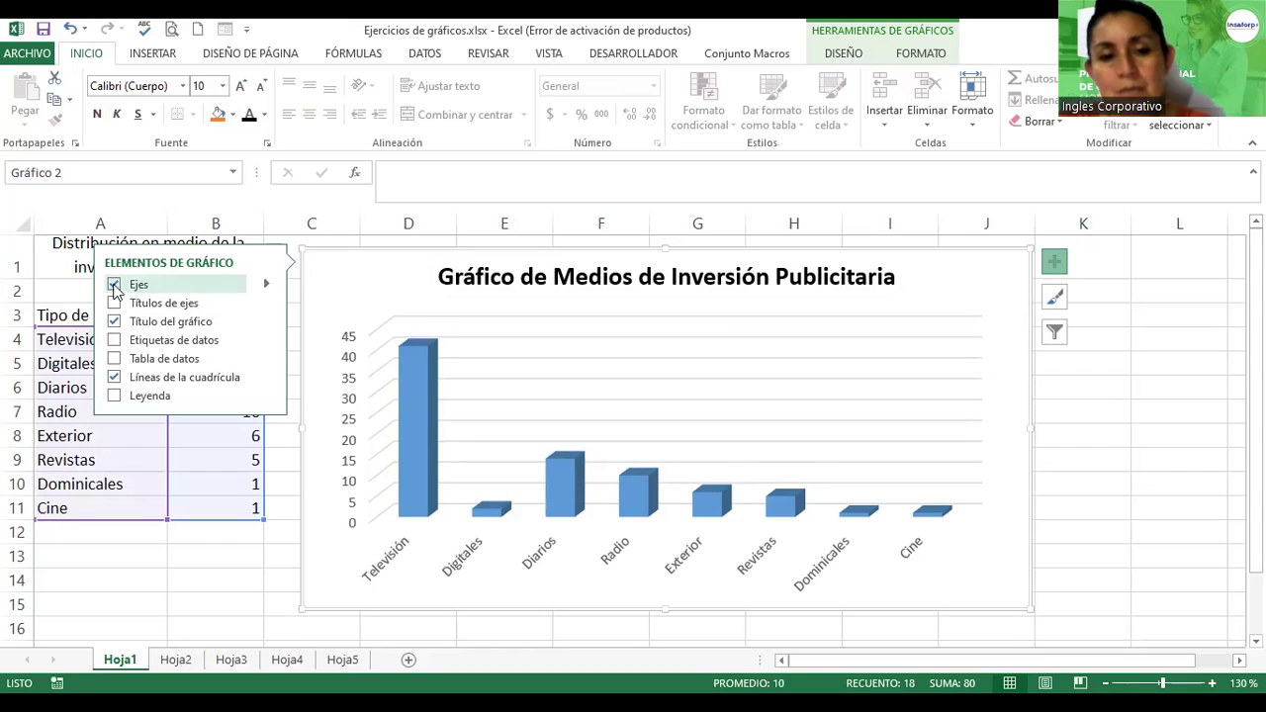
left_click(114, 285)
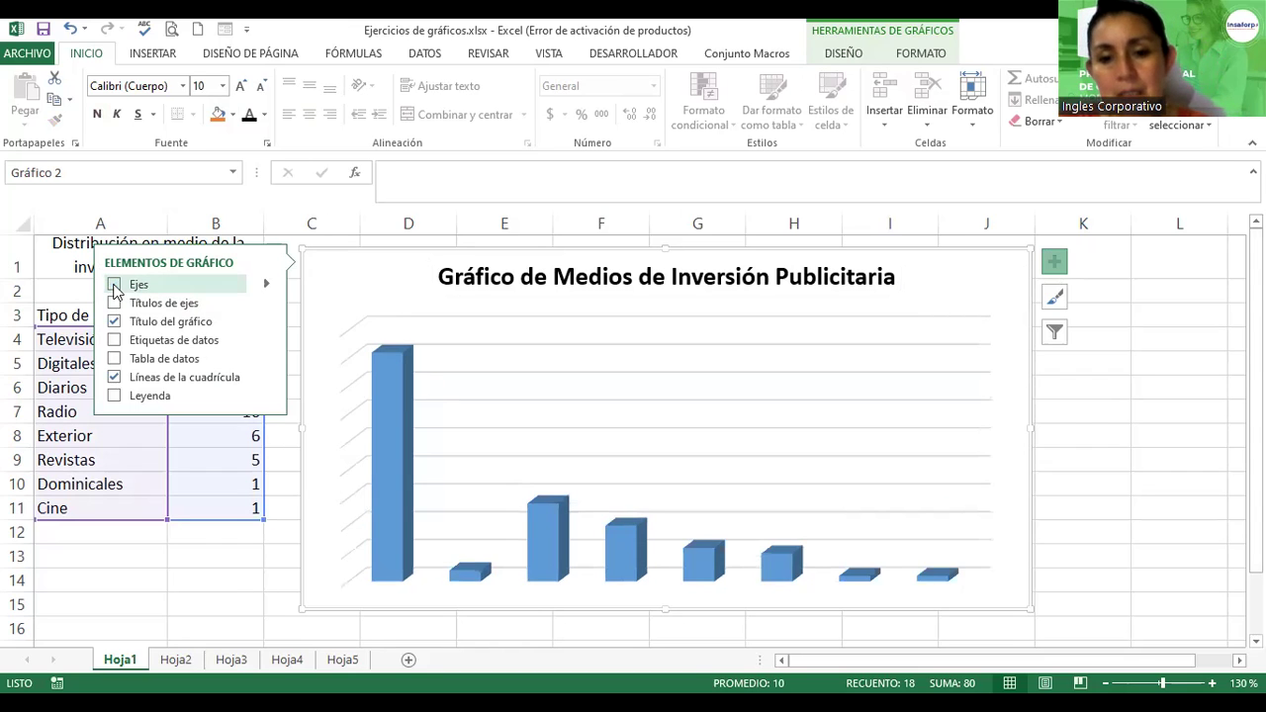
left_click(115, 286)
left_click(115, 286)
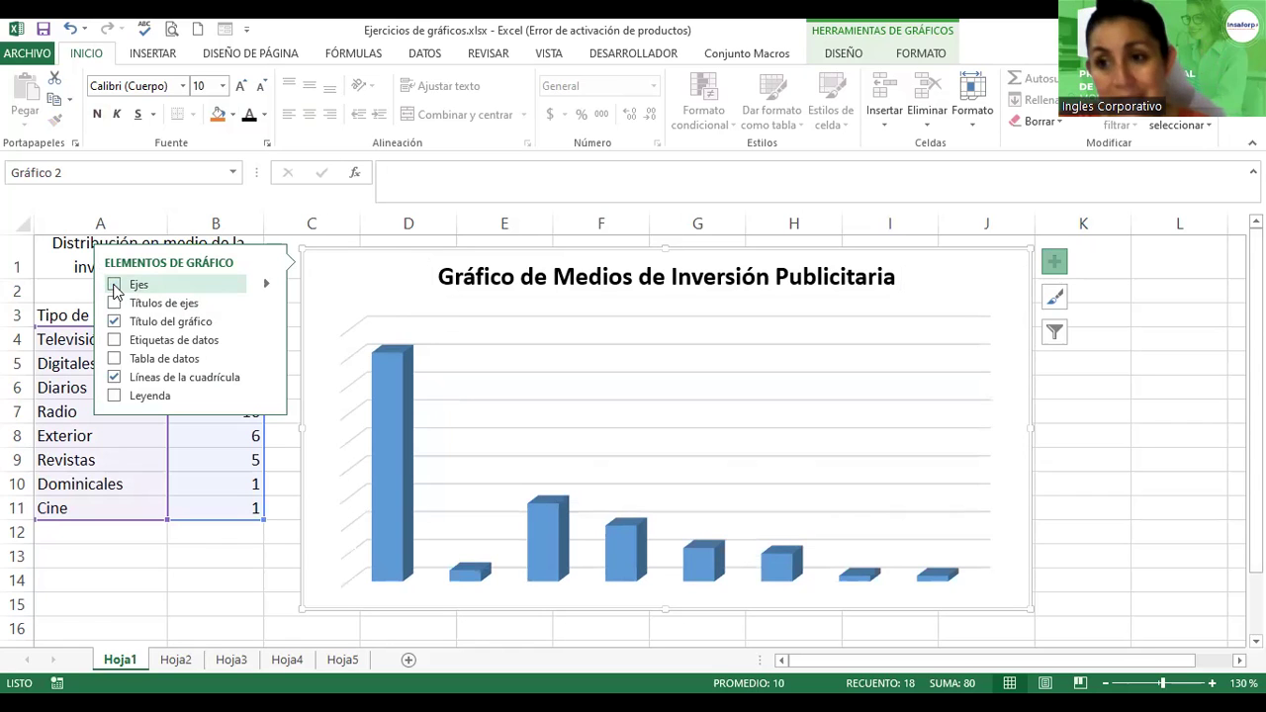
left_click(114, 286)
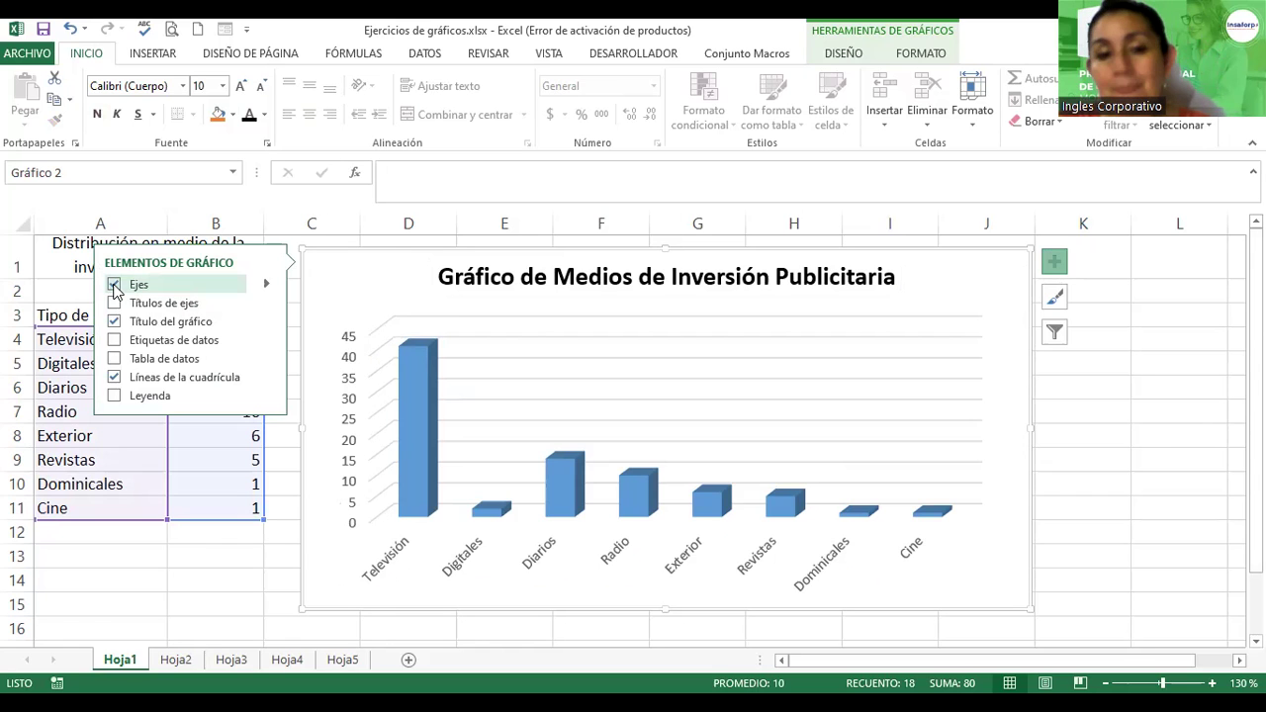
left_click(115, 286)
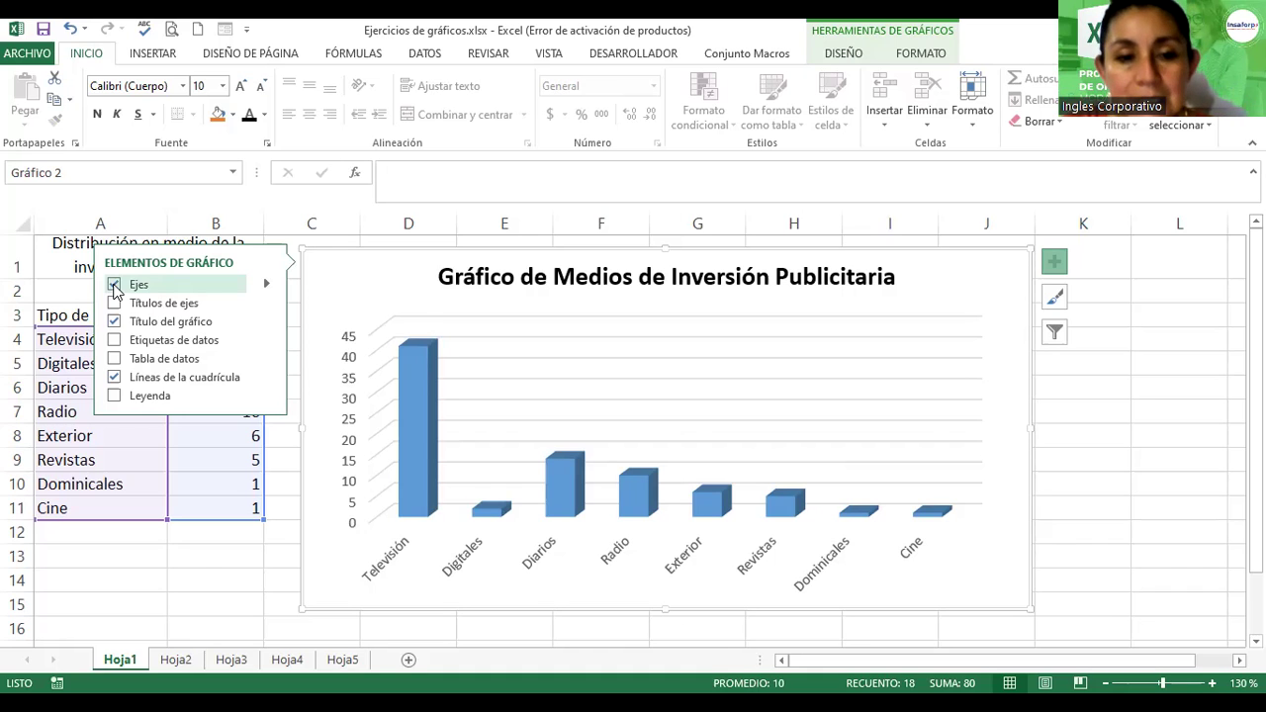
Try axis titles and horizontal gridlines on and off, keeping the gridlines visible.
left_click(115, 303)
left_click(115, 302)
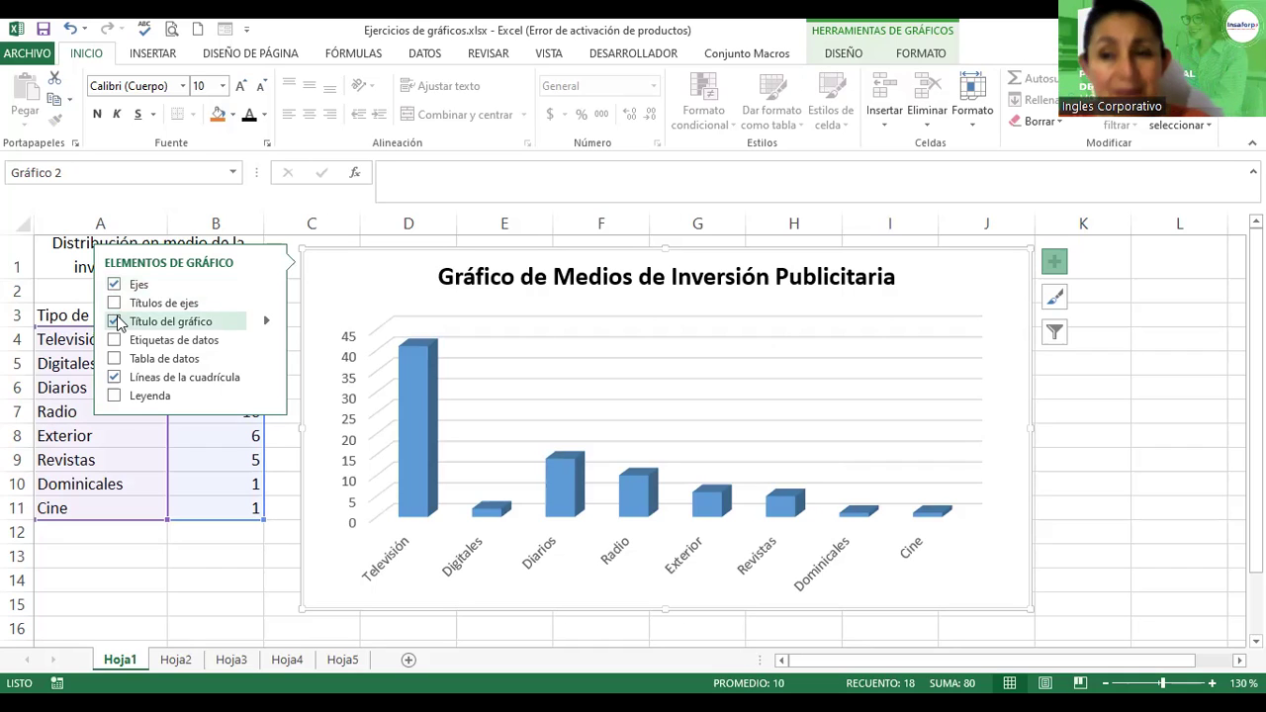
left_click(116, 382)
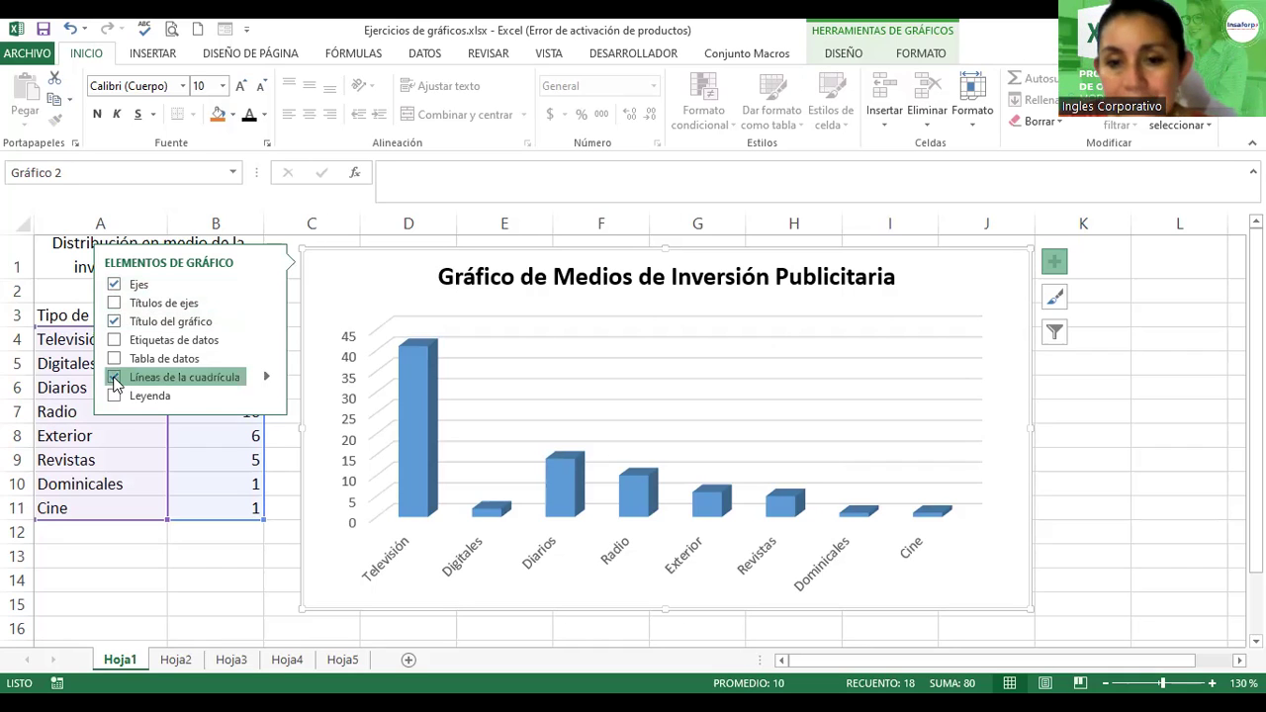
left_click(114, 378)
left_click(115, 378)
left_click(114, 378)
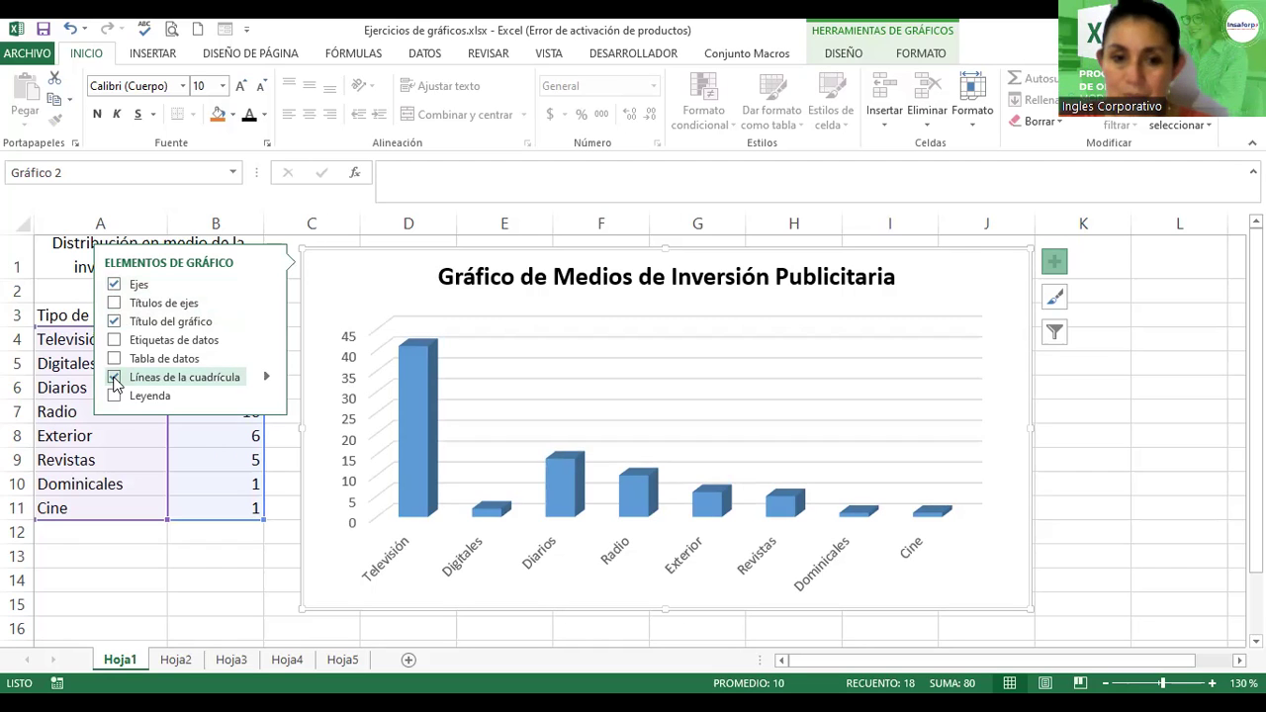
Add a '%' legend and open the formatting options for its legend entry.
left_click(116, 396)
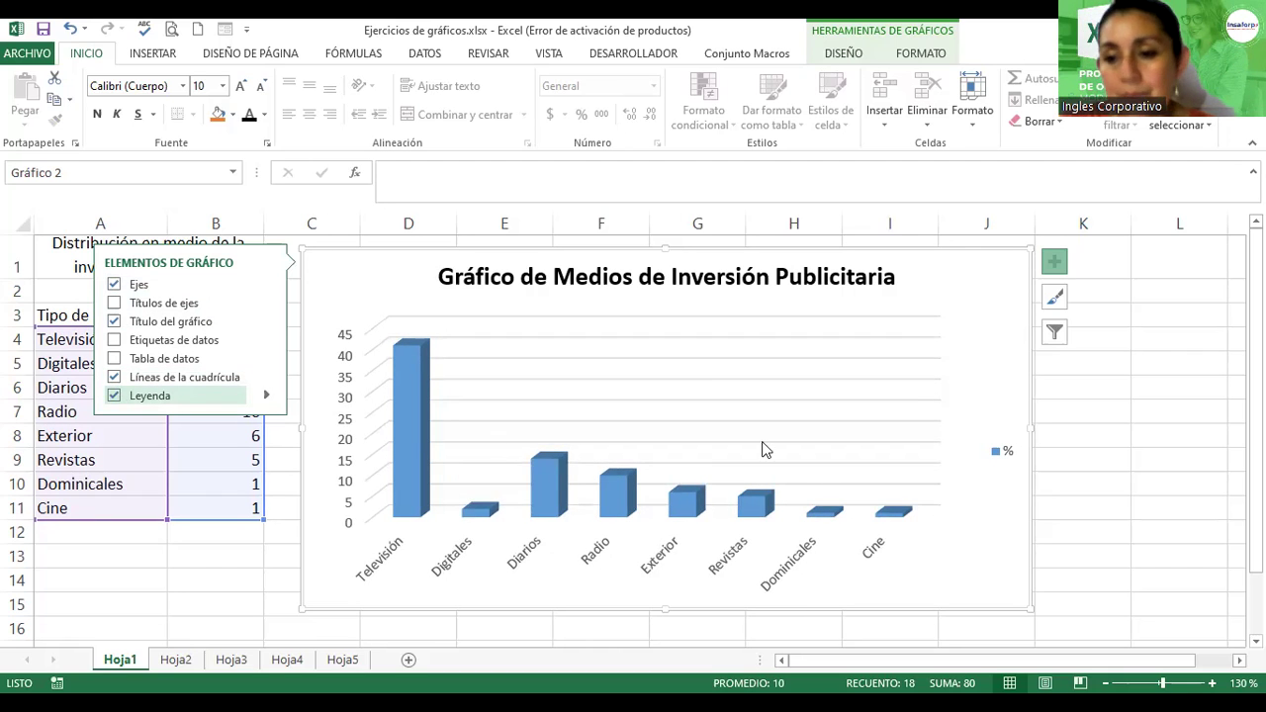
left_click(1010, 455)
left_click(1016, 457)
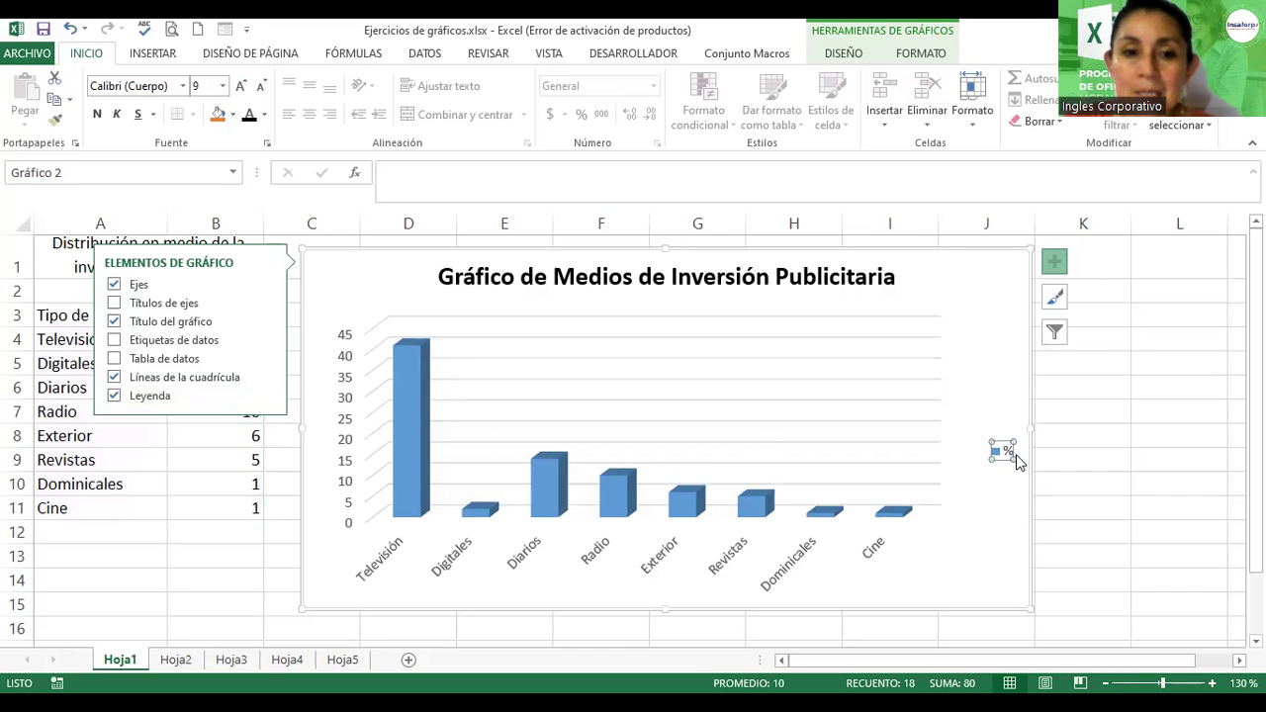
double_click(1015, 454)
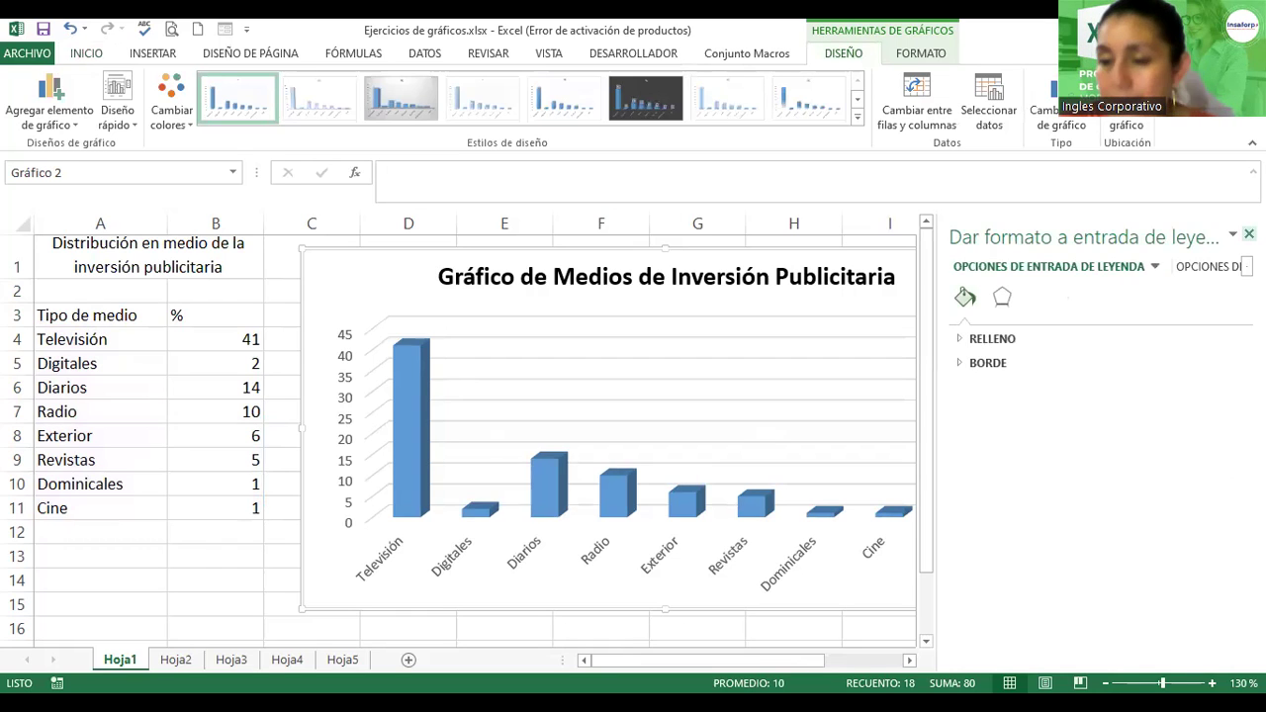
Close the legend formatting, zoom the sheet from 130% to 80%, and deselect the chart.
left_click(1249, 234)
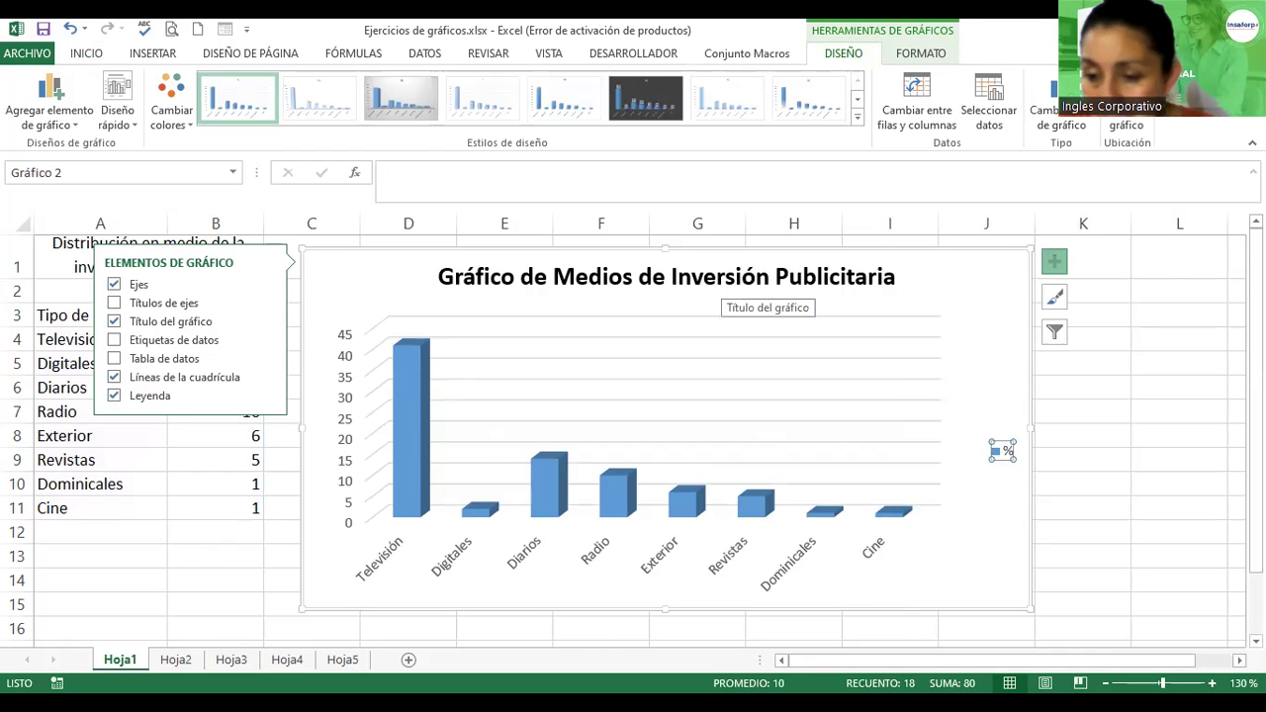
scroll(1002, 451, "down", 1)
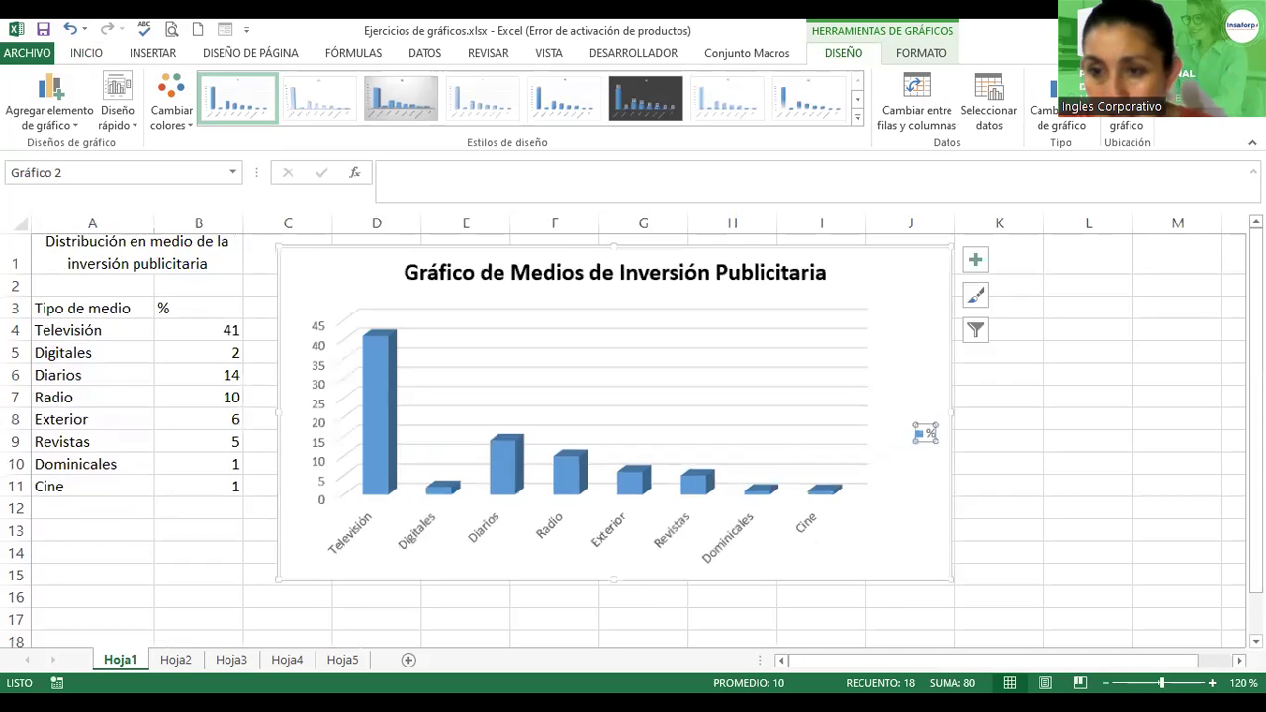
scroll(925, 432, "down", 2)
scroll(802, 403, "down", 1)
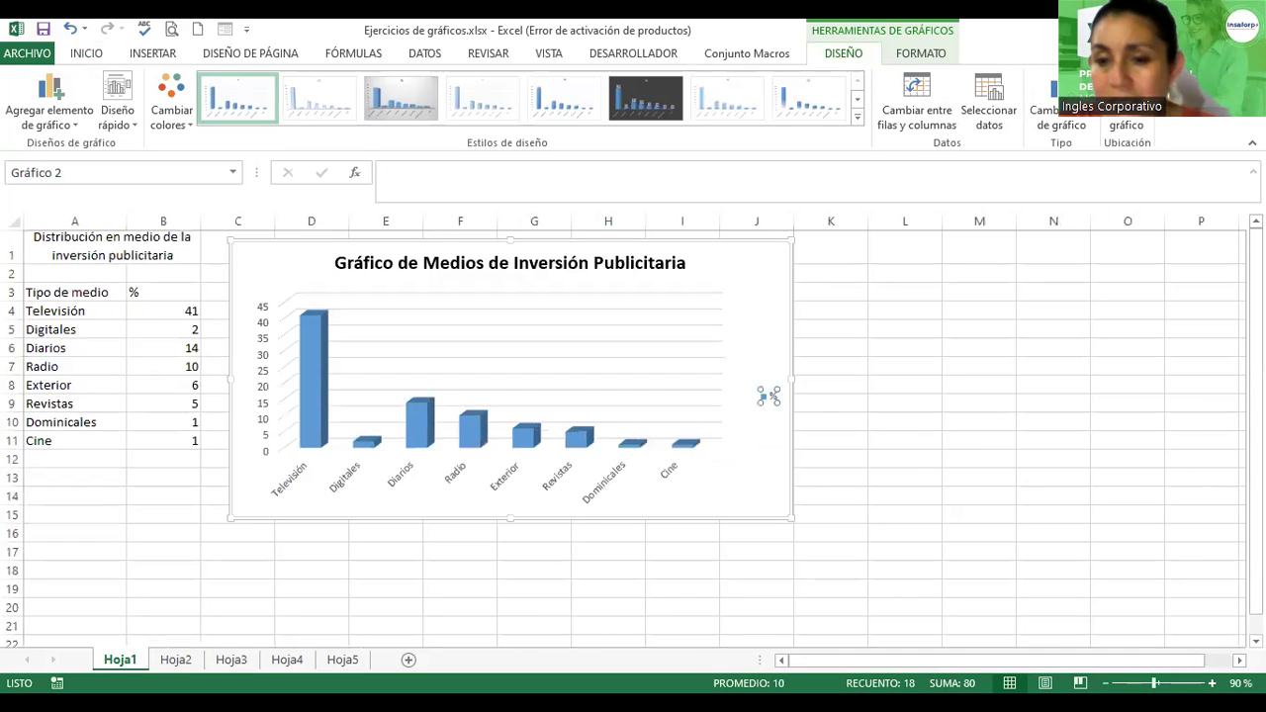
scroll(769, 396, "down", 1)
scroll(694, 376, "down", 1)
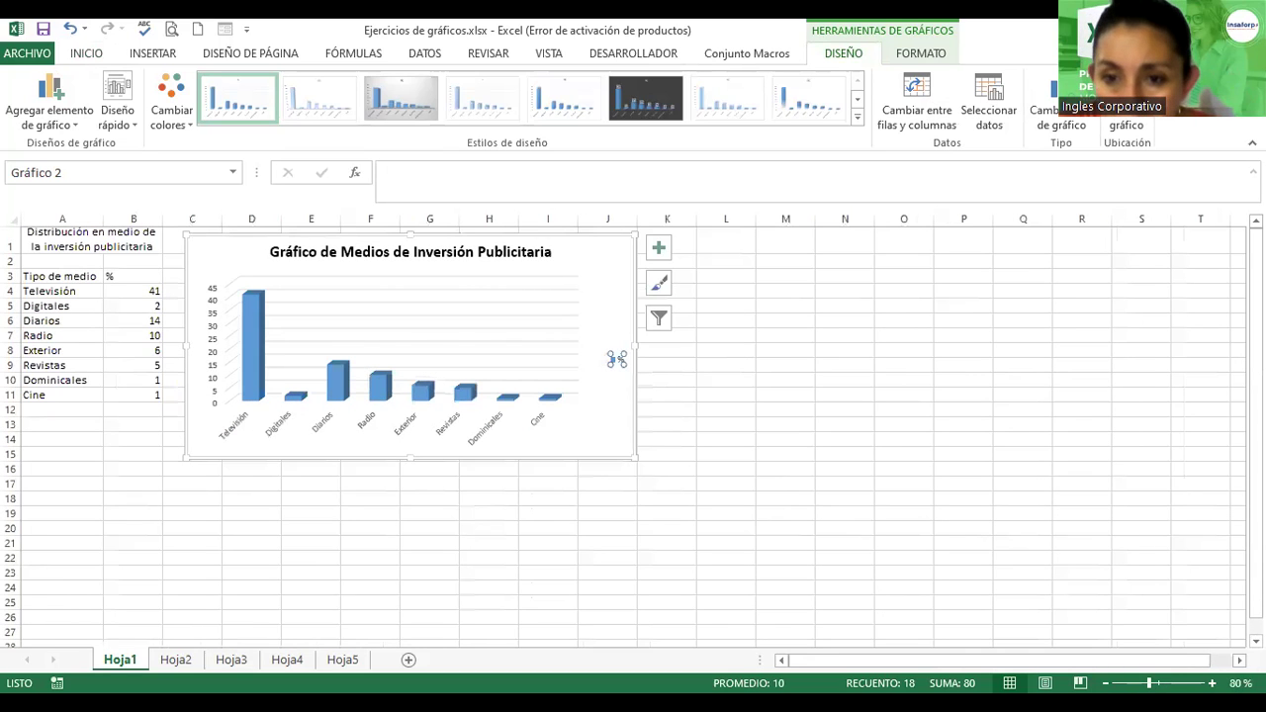
key("Escape")
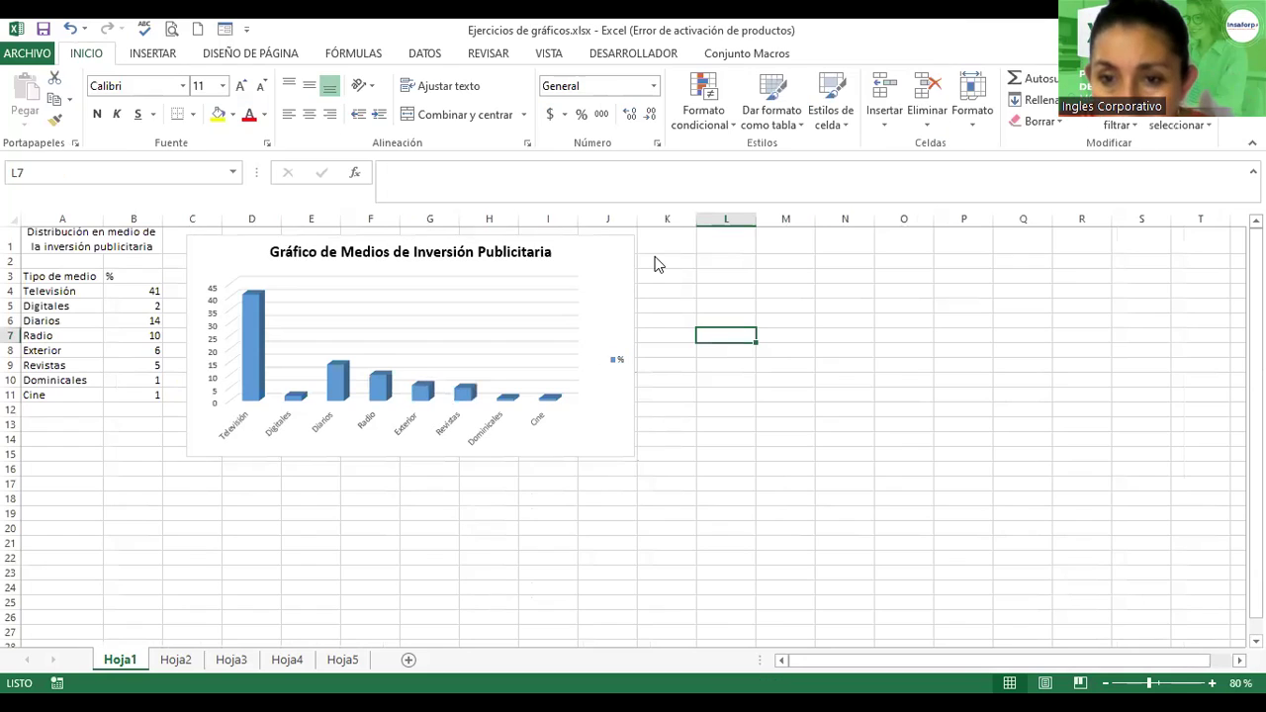
left_click(618, 262)
left_click(658, 249)
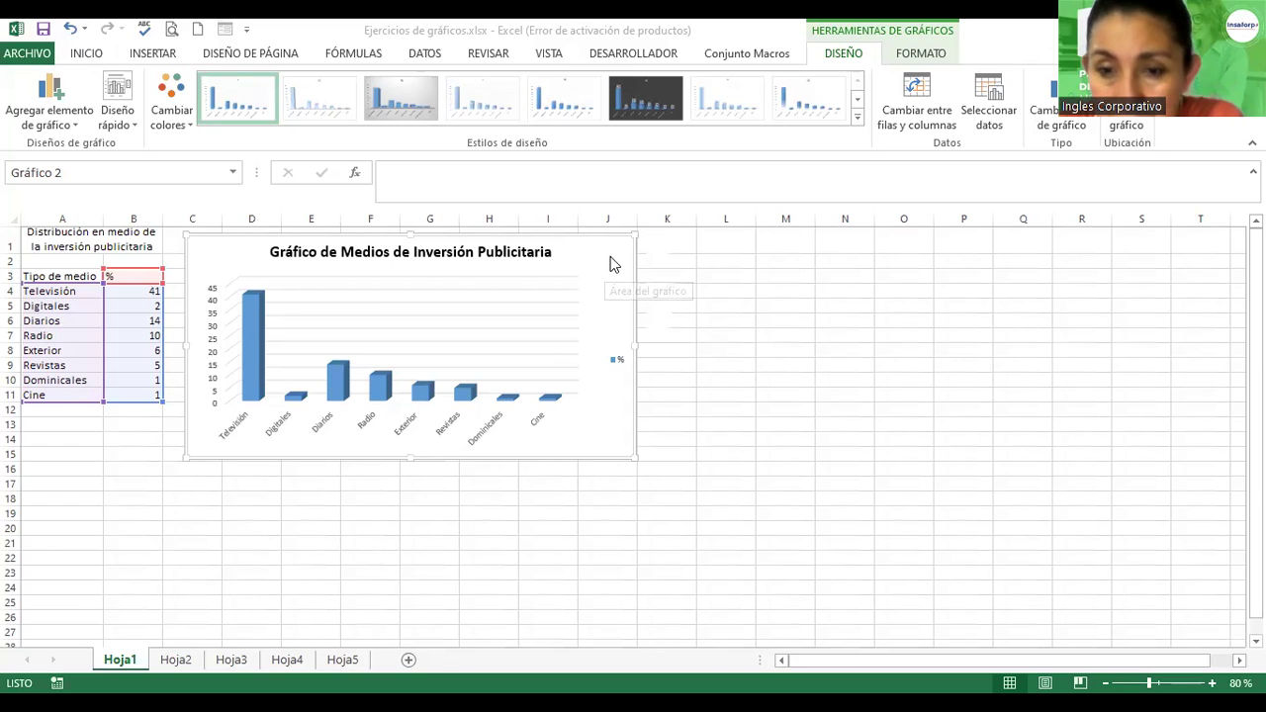
Open the Formato del área del gráfico pane from the chart's shortcut menu.
left_click(659, 247)
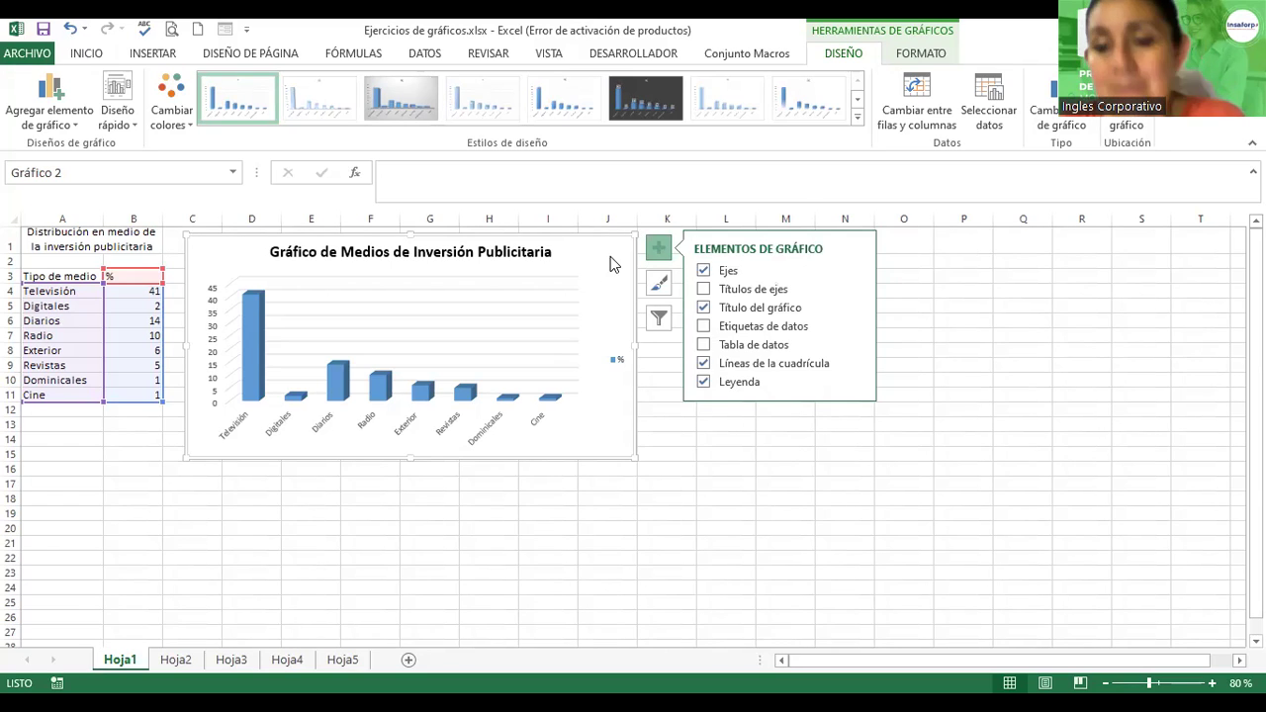
right_click(612, 263)
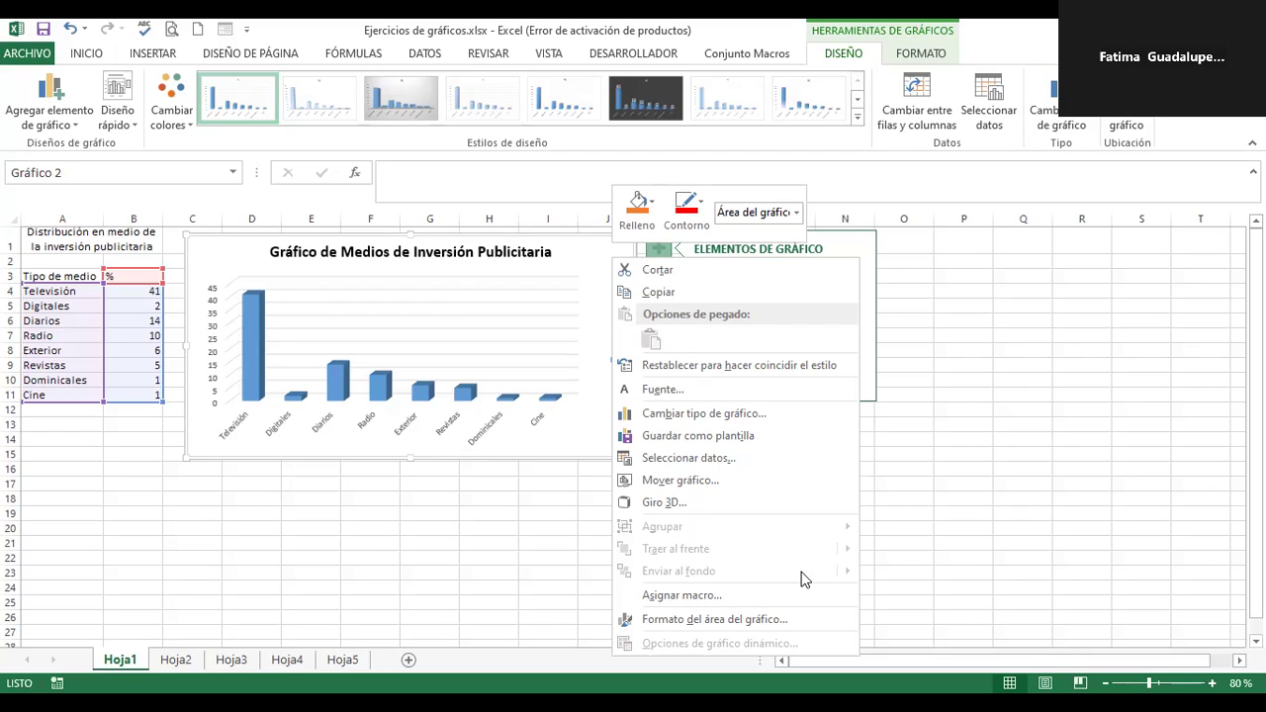
left_click(719, 623)
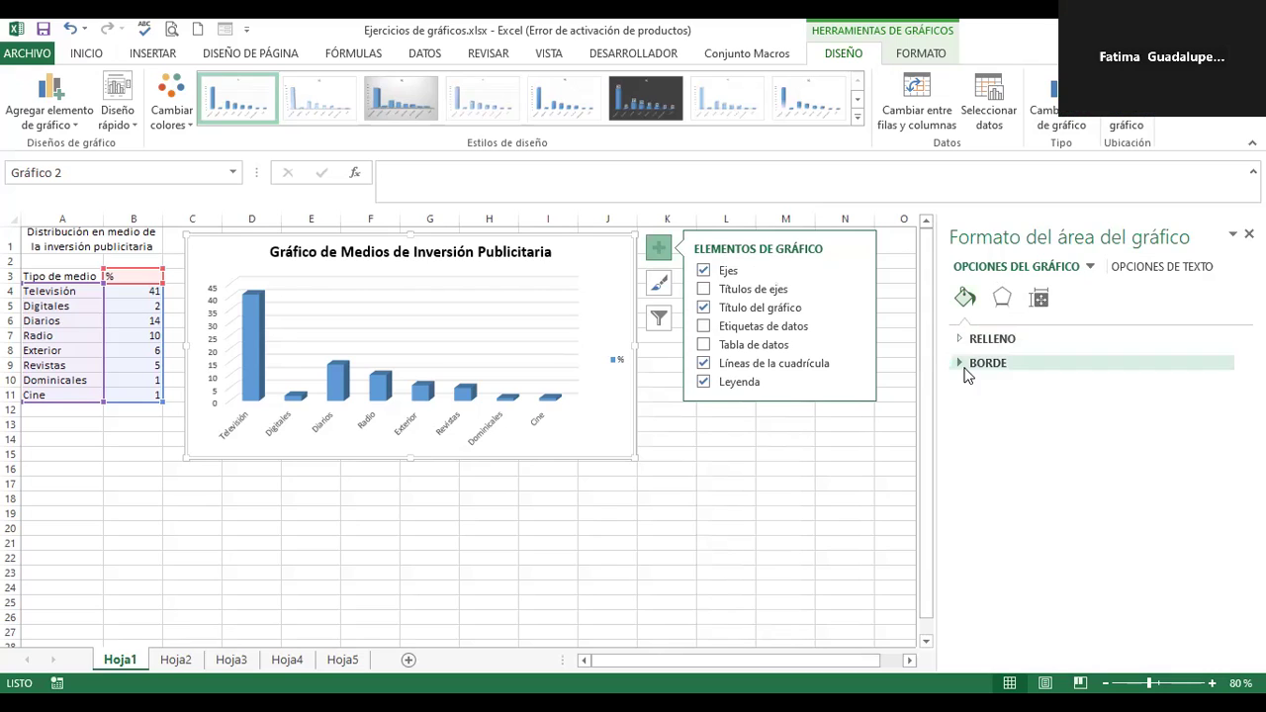
Expand the chart area's Borde and Relleno options, then show the Agregar elemento de gráfico list.
left_click(964, 366)
left_click(961, 341)
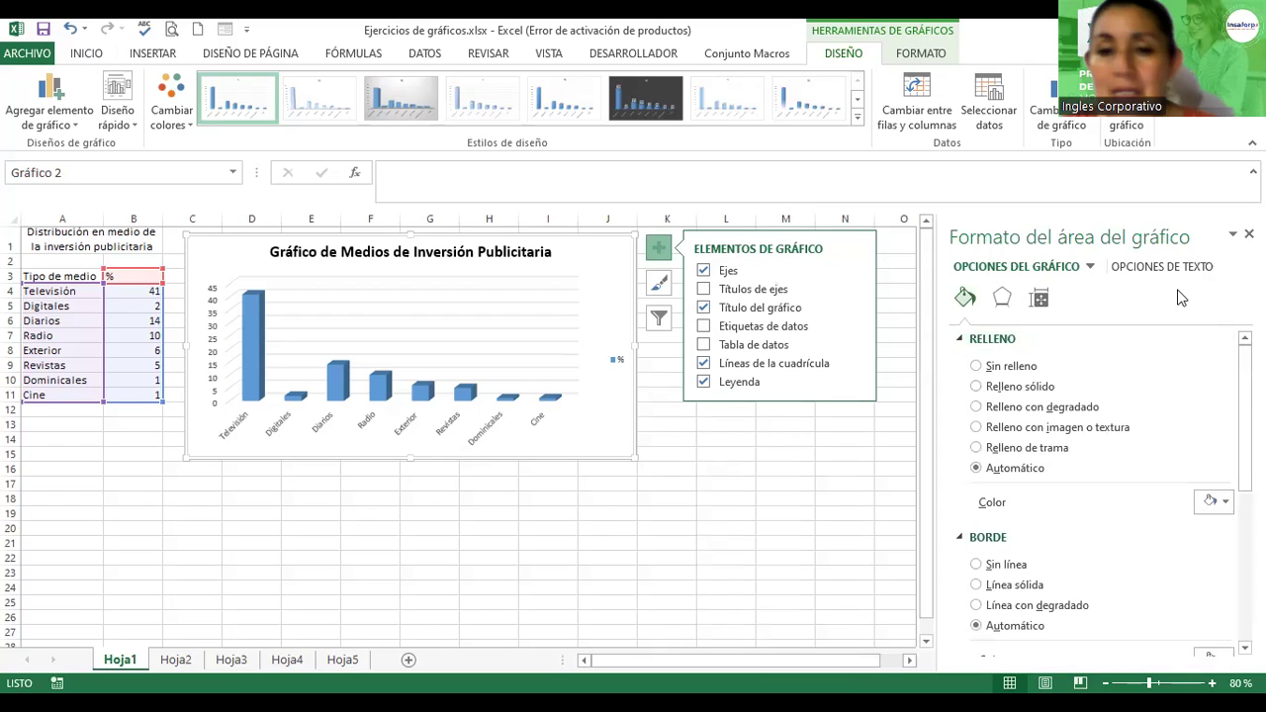
left_click(624, 273)
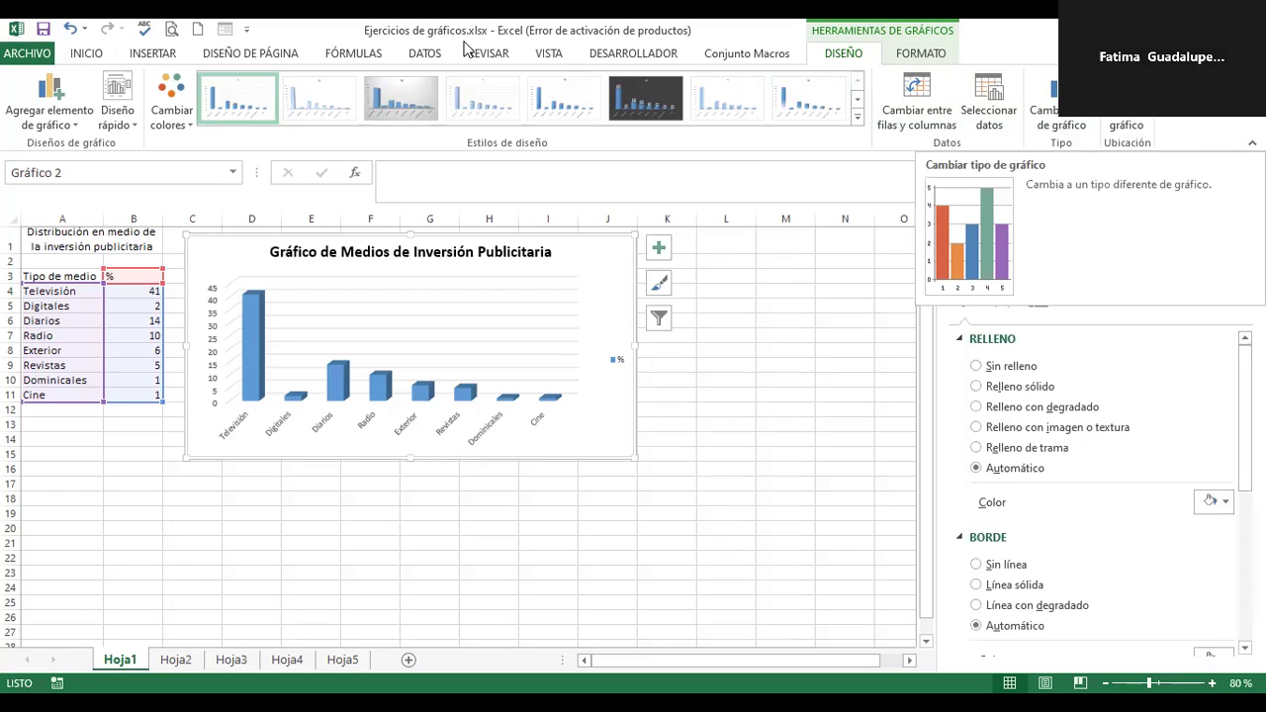
left_click(71, 129)
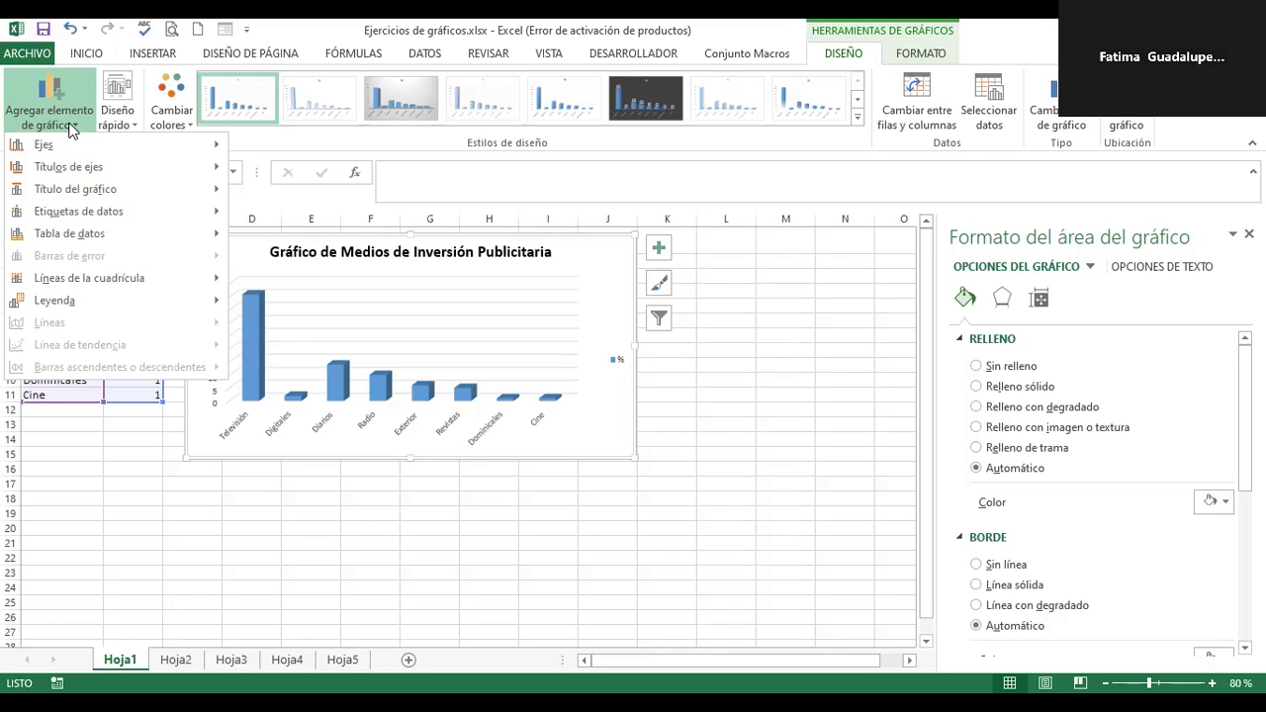
Enlarge the chart by dragging its corner down and to the right.
left_click(631, 295)
left_click(629, 297)
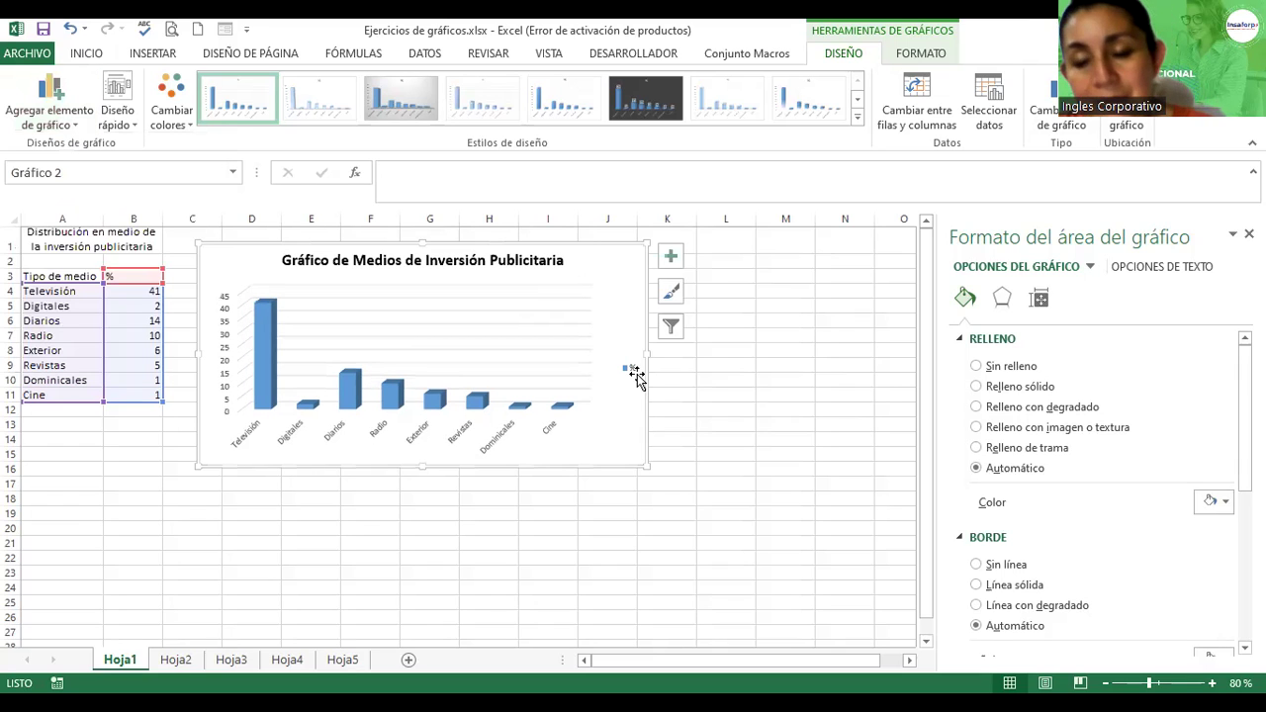
left_click_drag(645, 465, 734, 523)
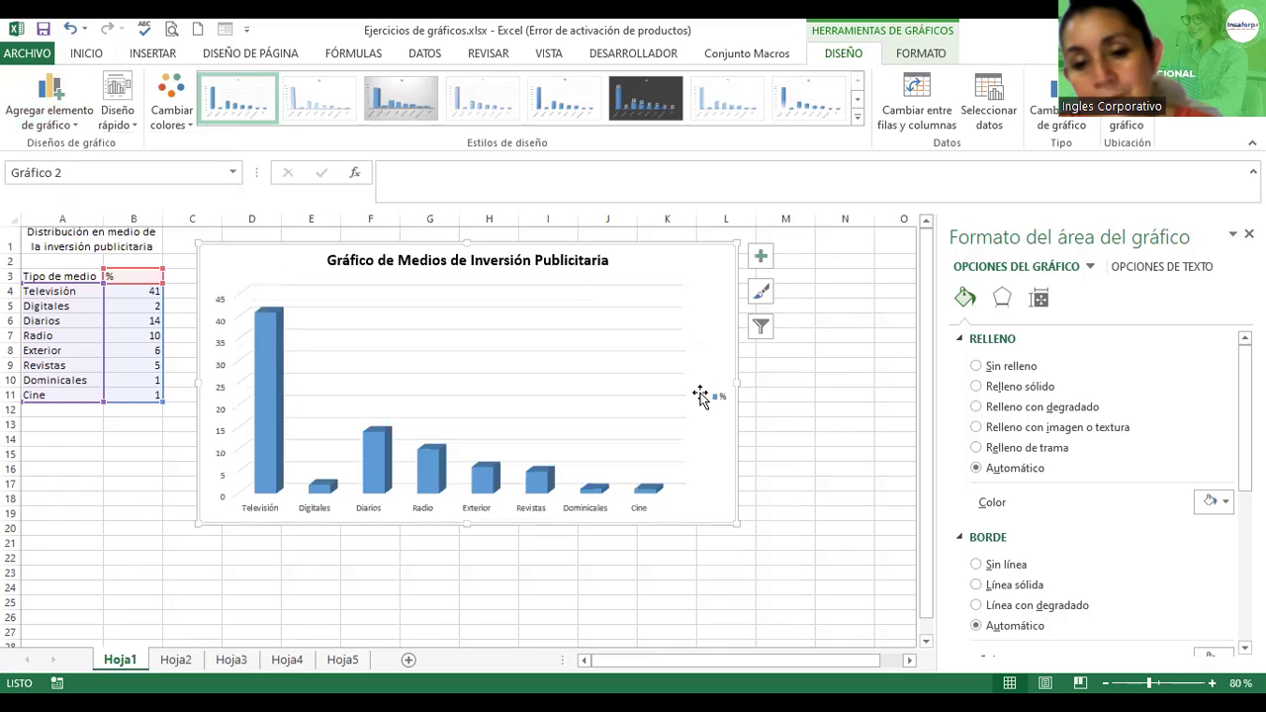
Turn on Etiquetas de datos so each bar shows its value.
left_click(760, 259)
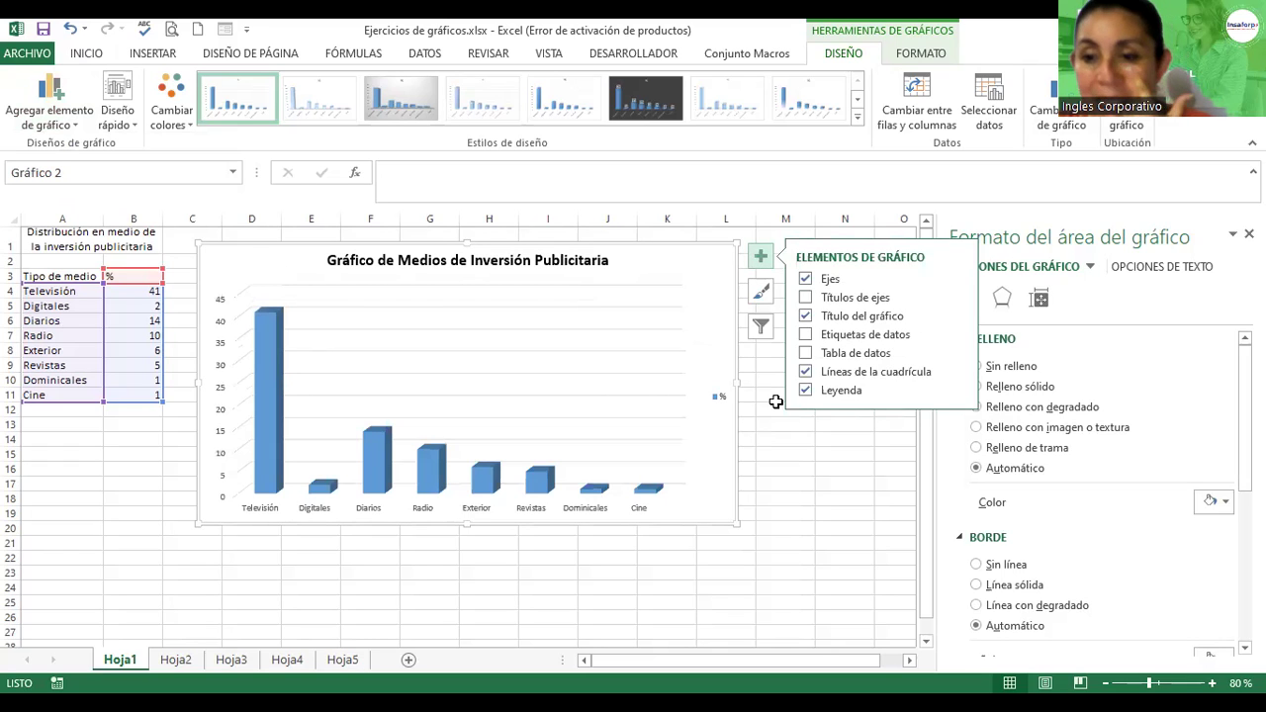
left_click(806, 337)
left_click(806, 336)
left_click(806, 336)
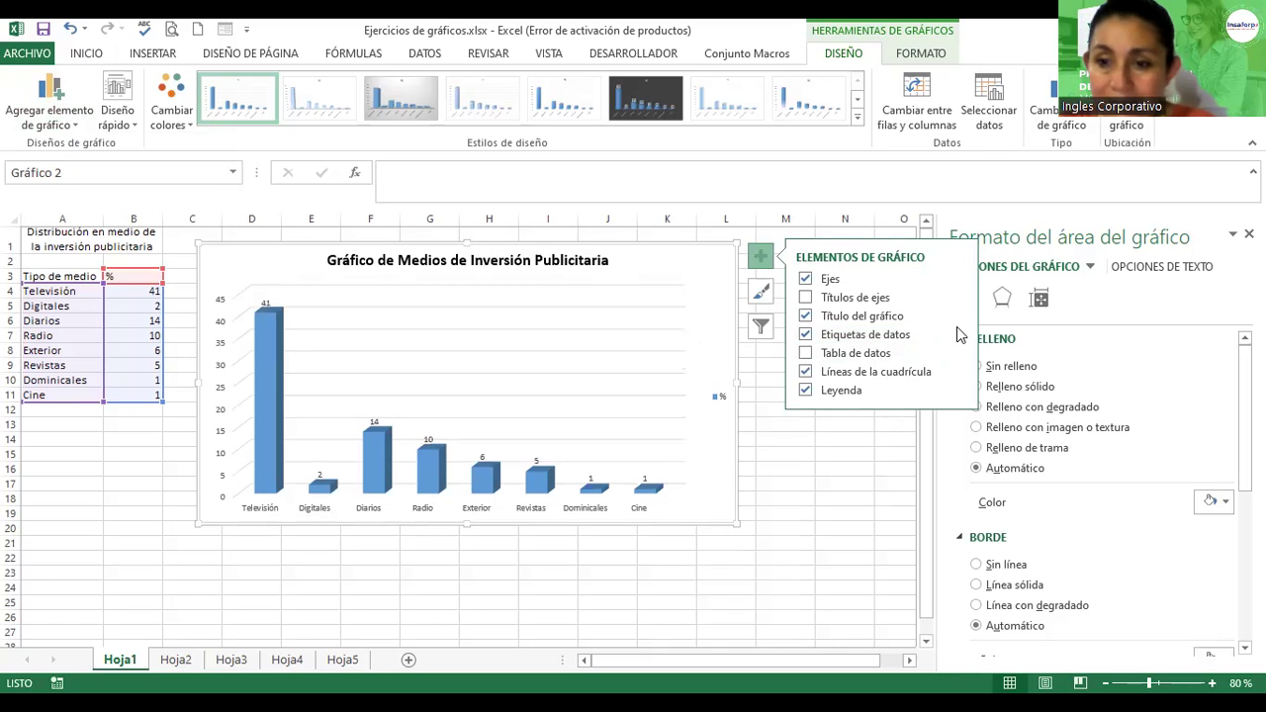
left_click(836, 353)
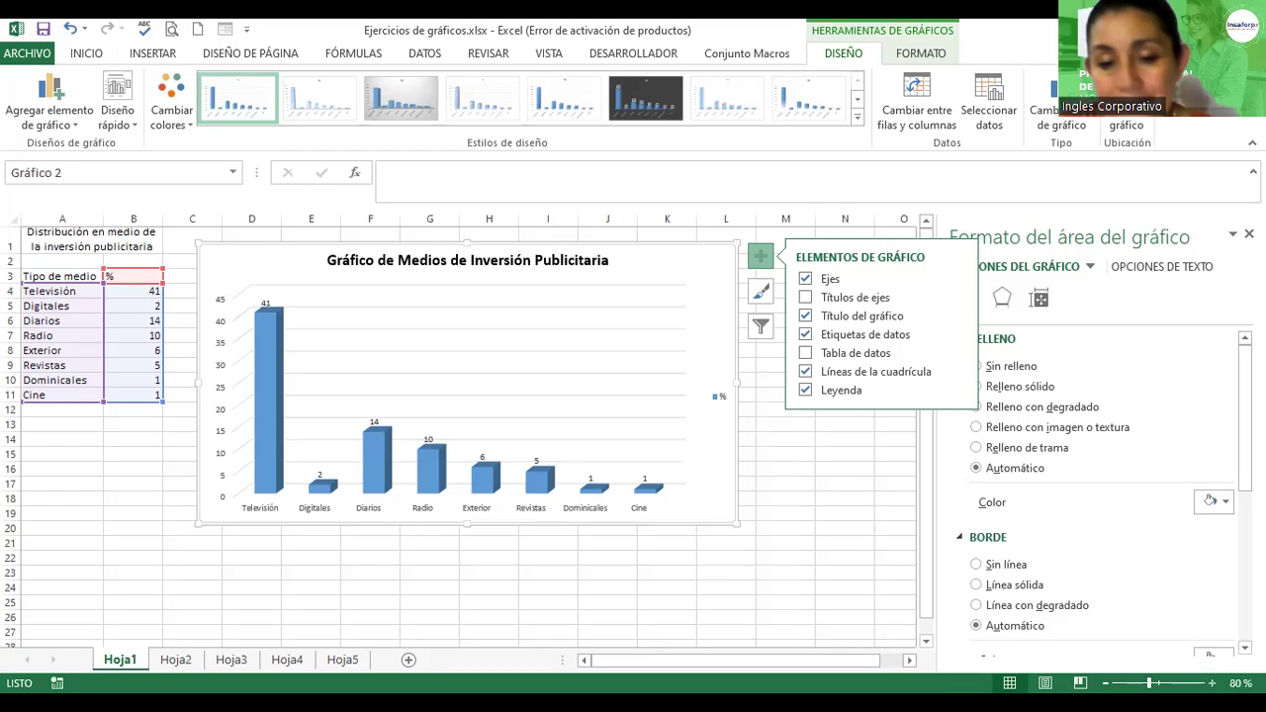
Apply the eighth chart style with gradient bars and an uppercase title.
scroll(465, 435, "up", 2)
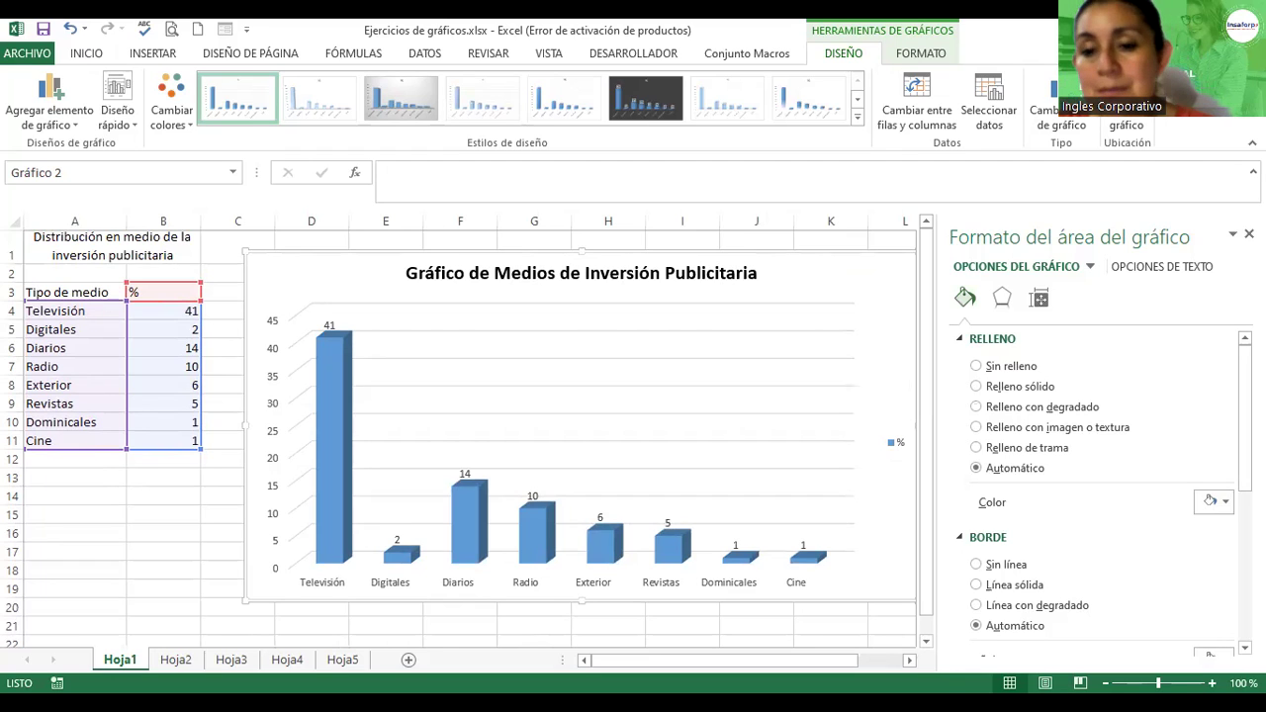
left_click(809, 104)
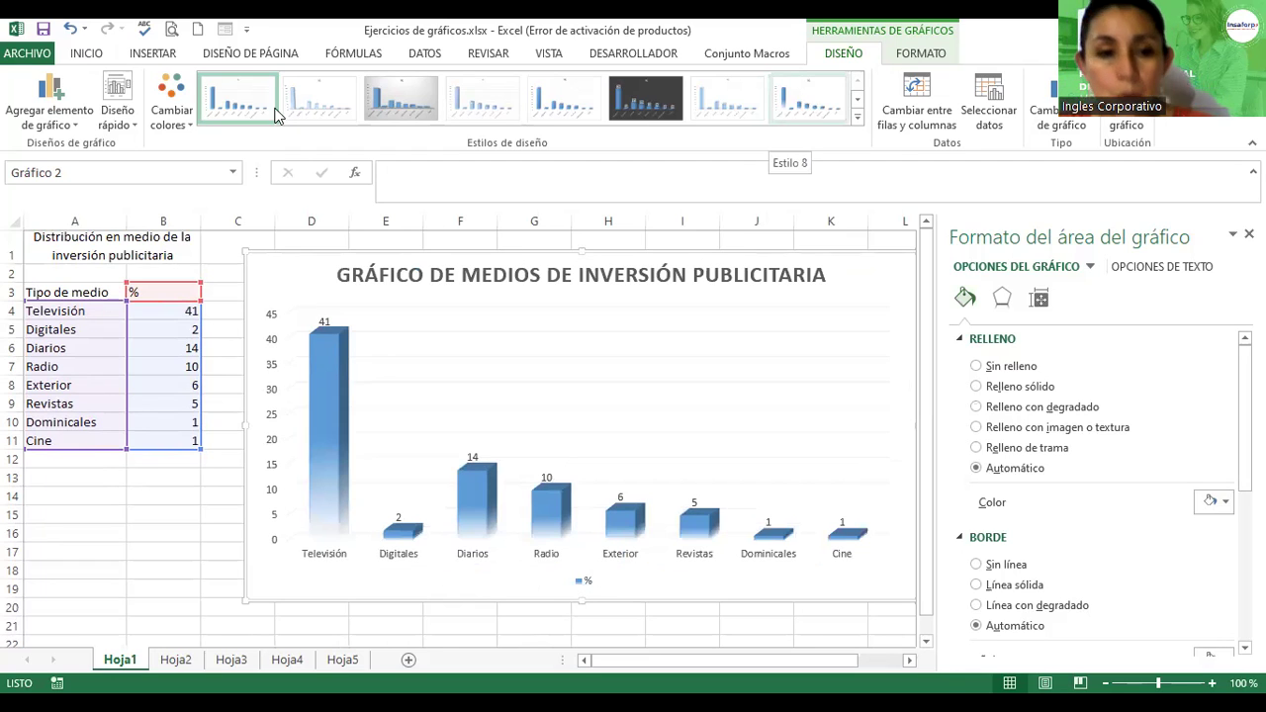
left_click(173, 104)
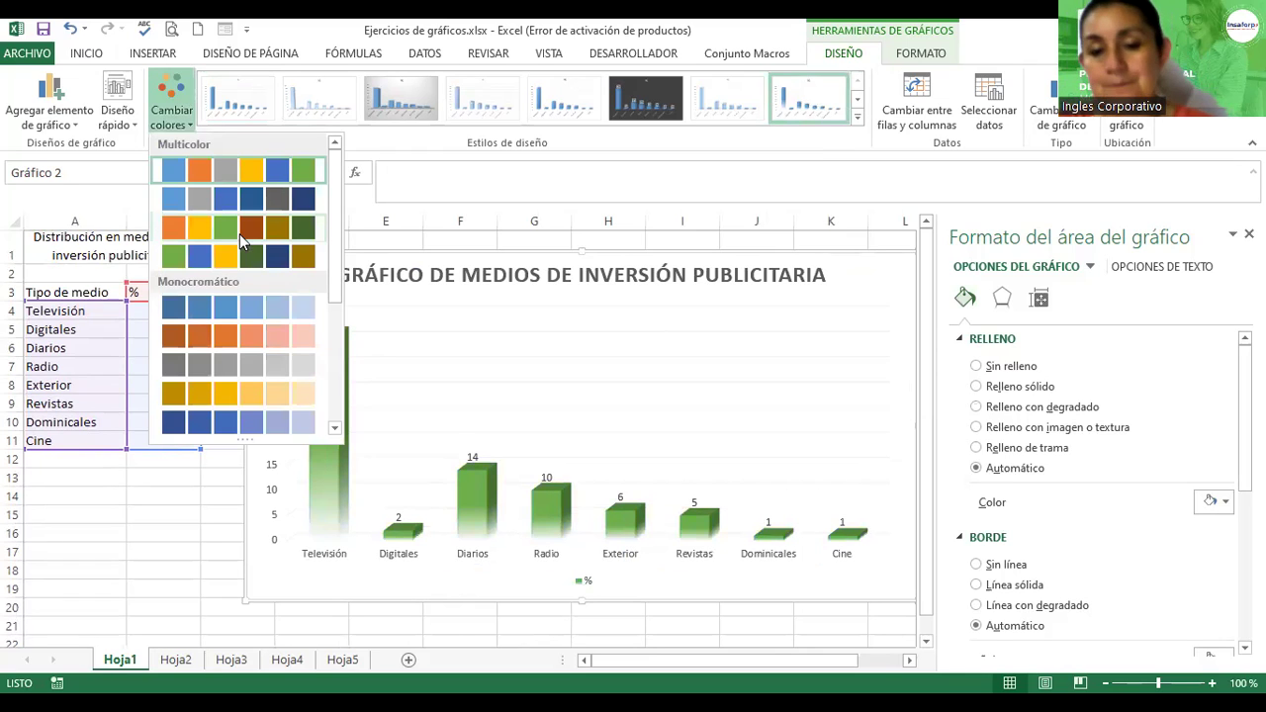
Recolour the bars with an orange palette, shift the chart slightly right, and select A3:B11.
left_click(239, 232)
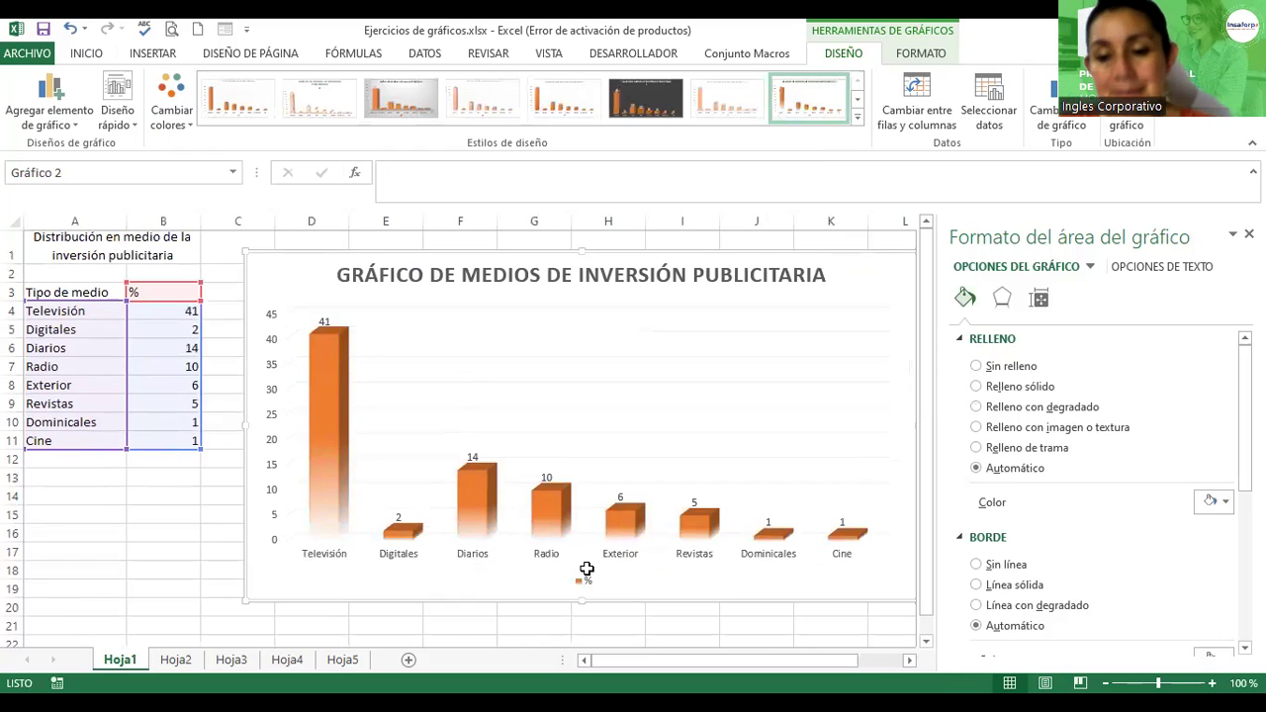
key("Escape")
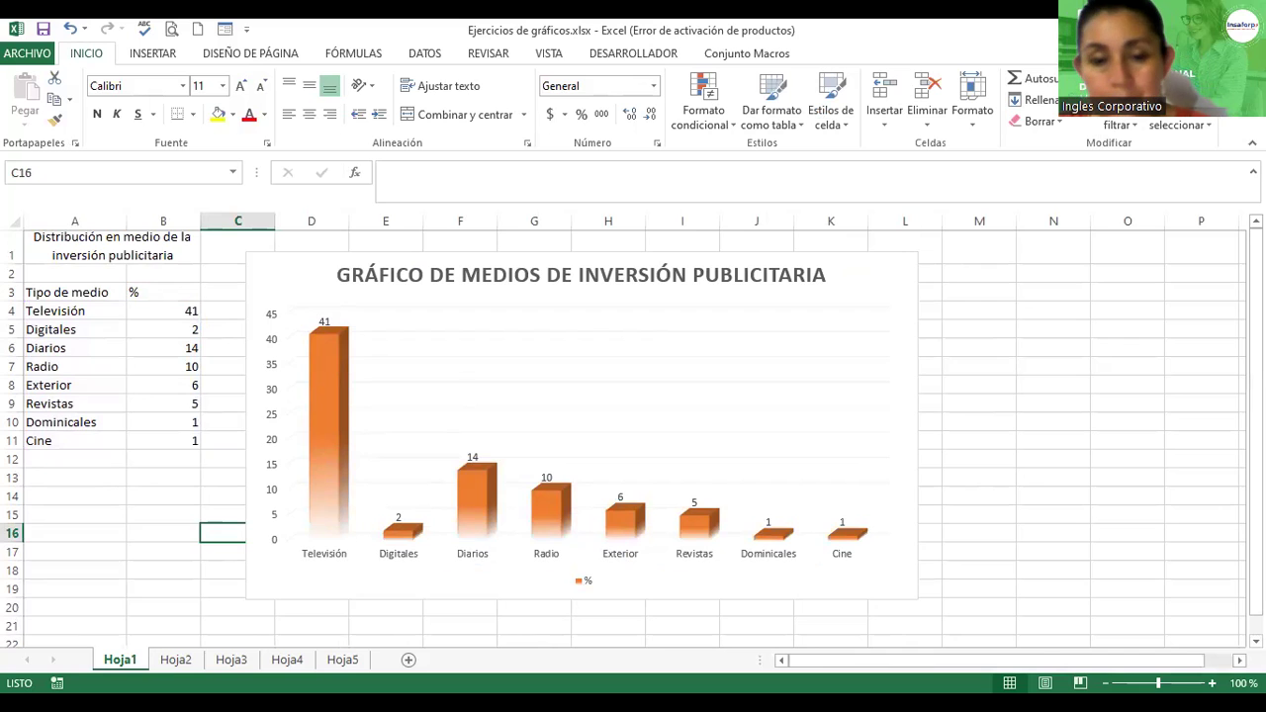
scroll(742, 485, "down", 2, "ctrl")
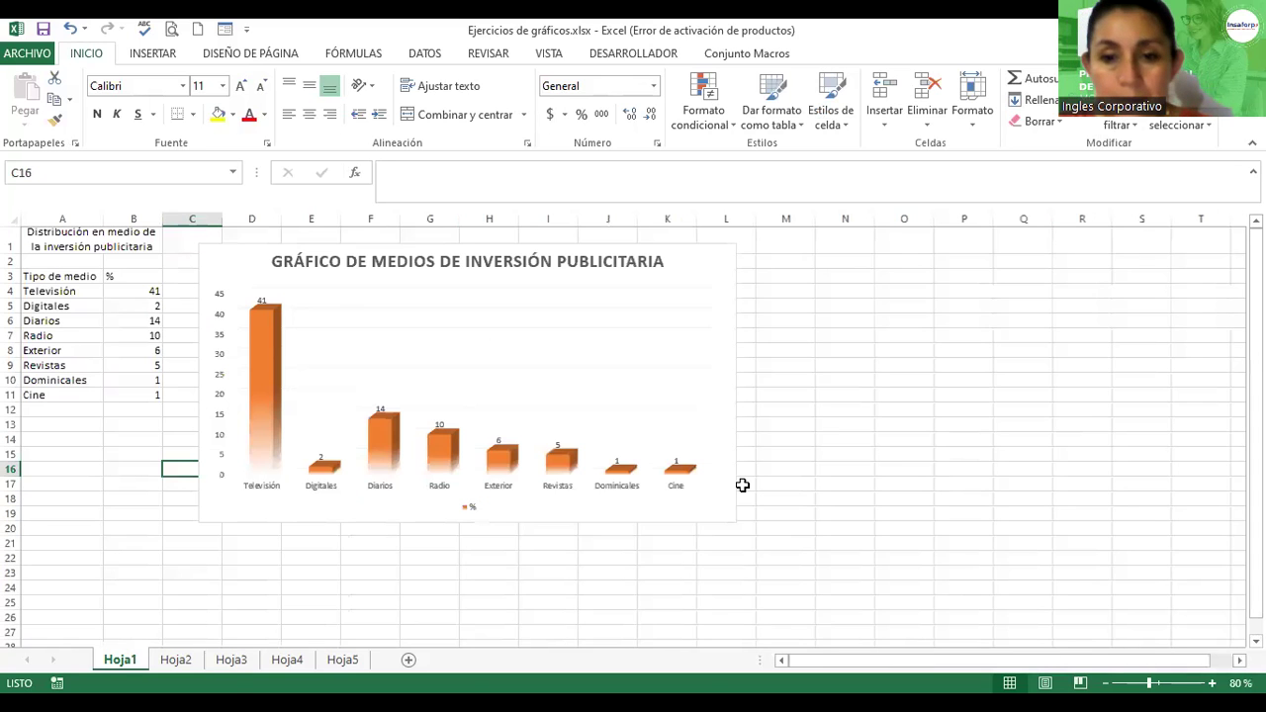
left_click(693, 275)
mouse_move(713, 263)
left_mouse_down()
mouse_move(760, 260)
mouse_move(751, 273)
left_mouse_up()
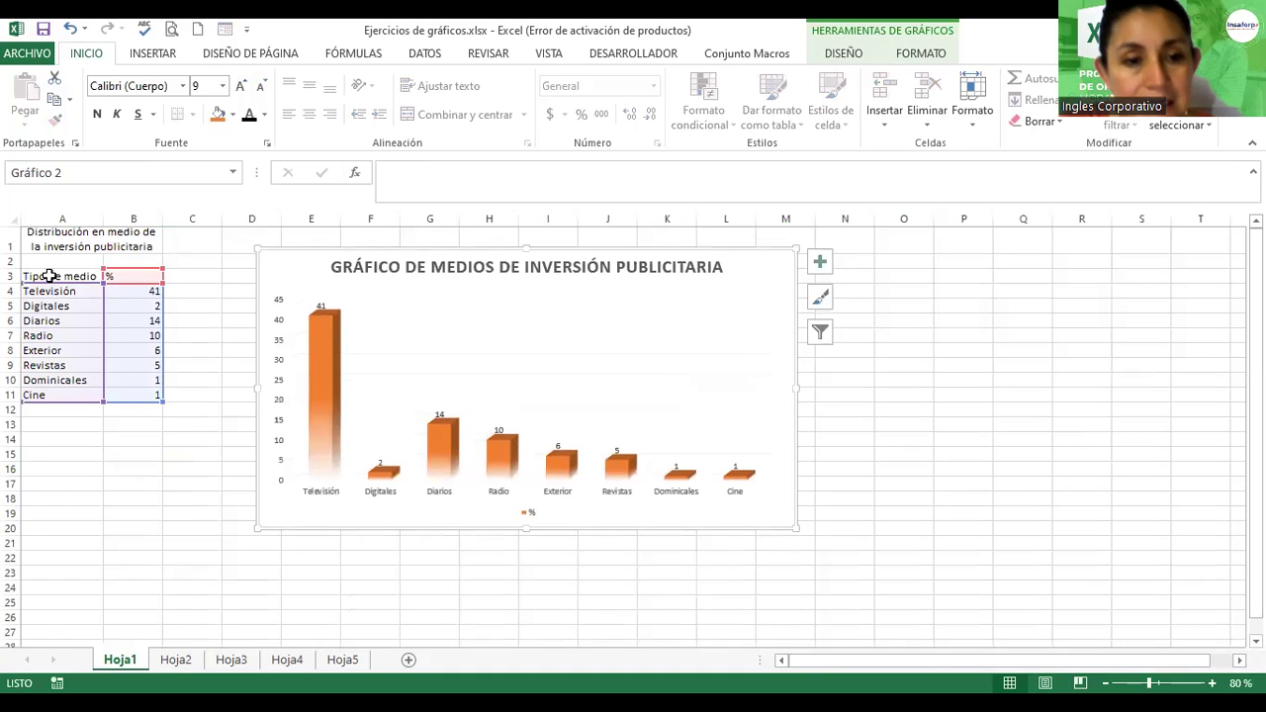
left_click_drag(49, 276, 135, 396)
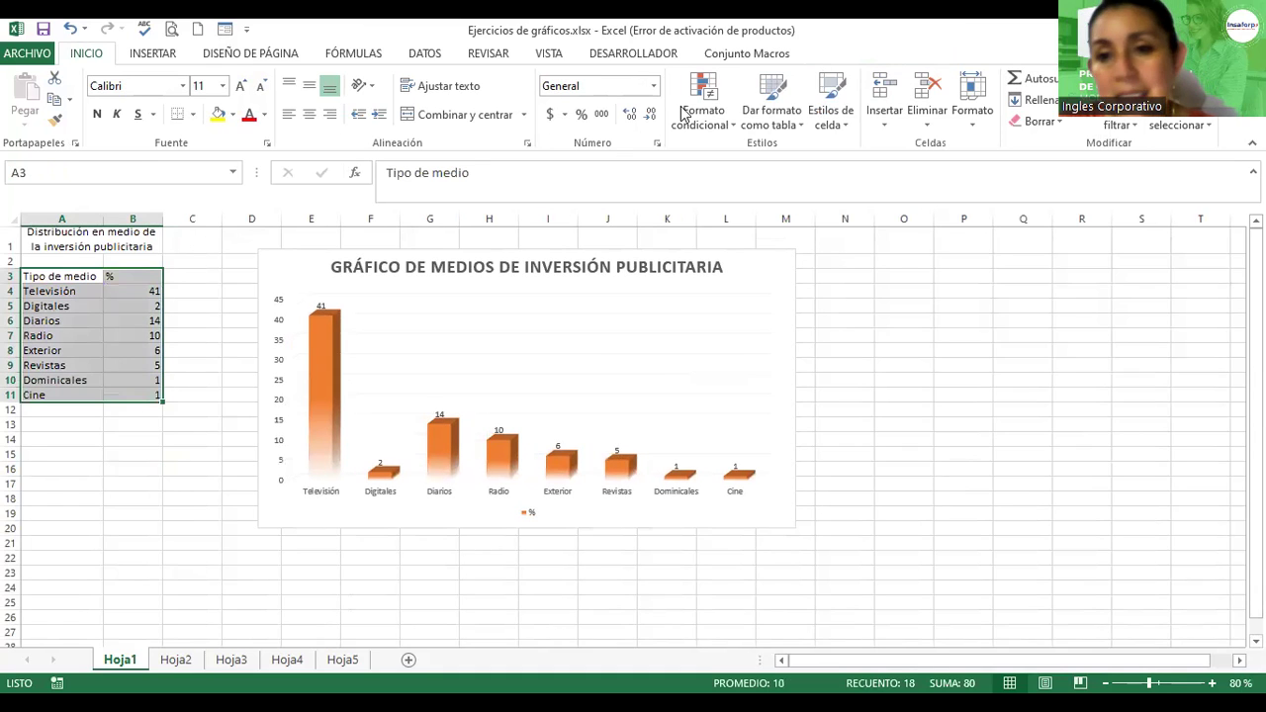
Format A3:B11 as a table with an orange style and no filter buttons.
left_click(763, 114)
left_click(902, 446)
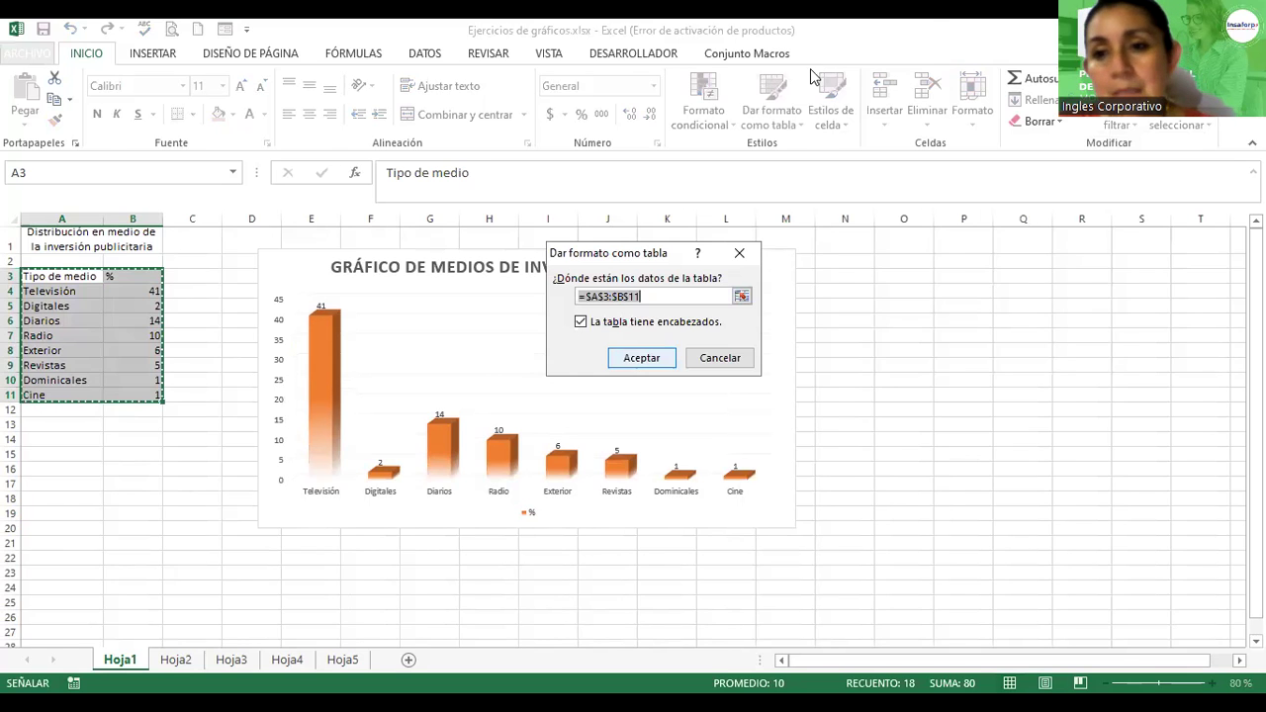
key("Return")
left_click(848, 79)
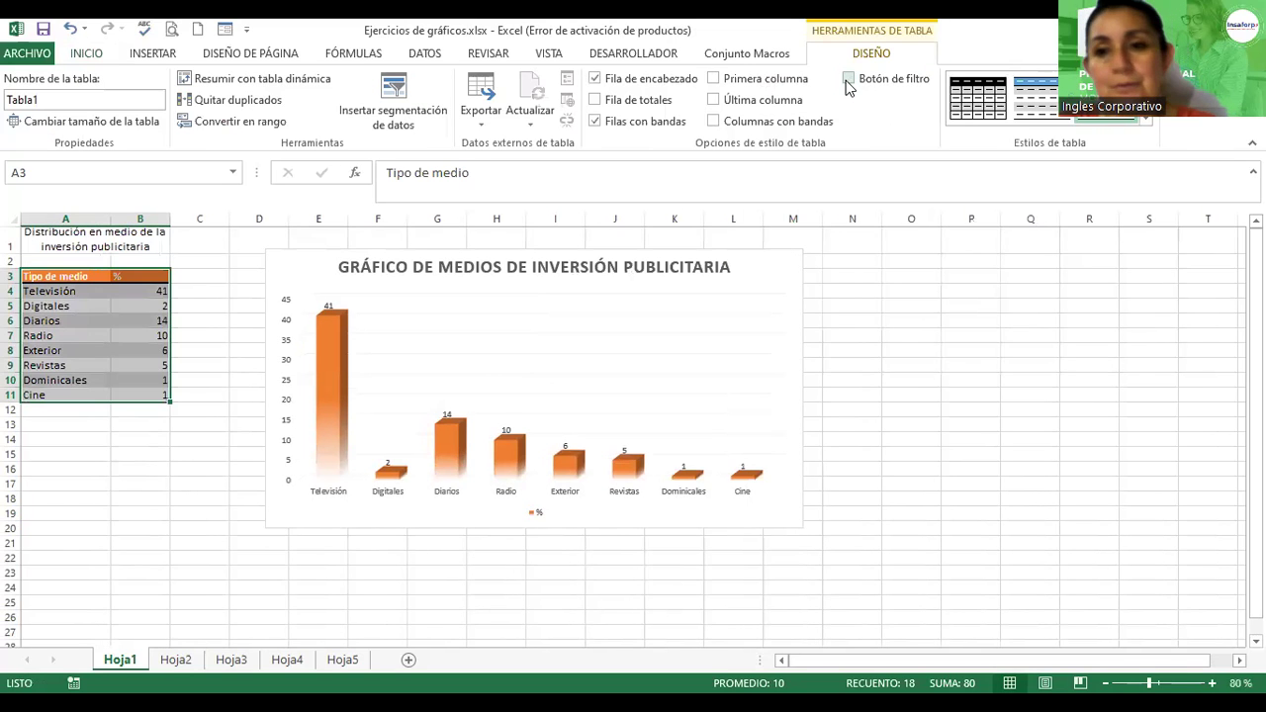
Nudge the whole chart slightly up and to the right, then deselect it.
left_click(446, 288)
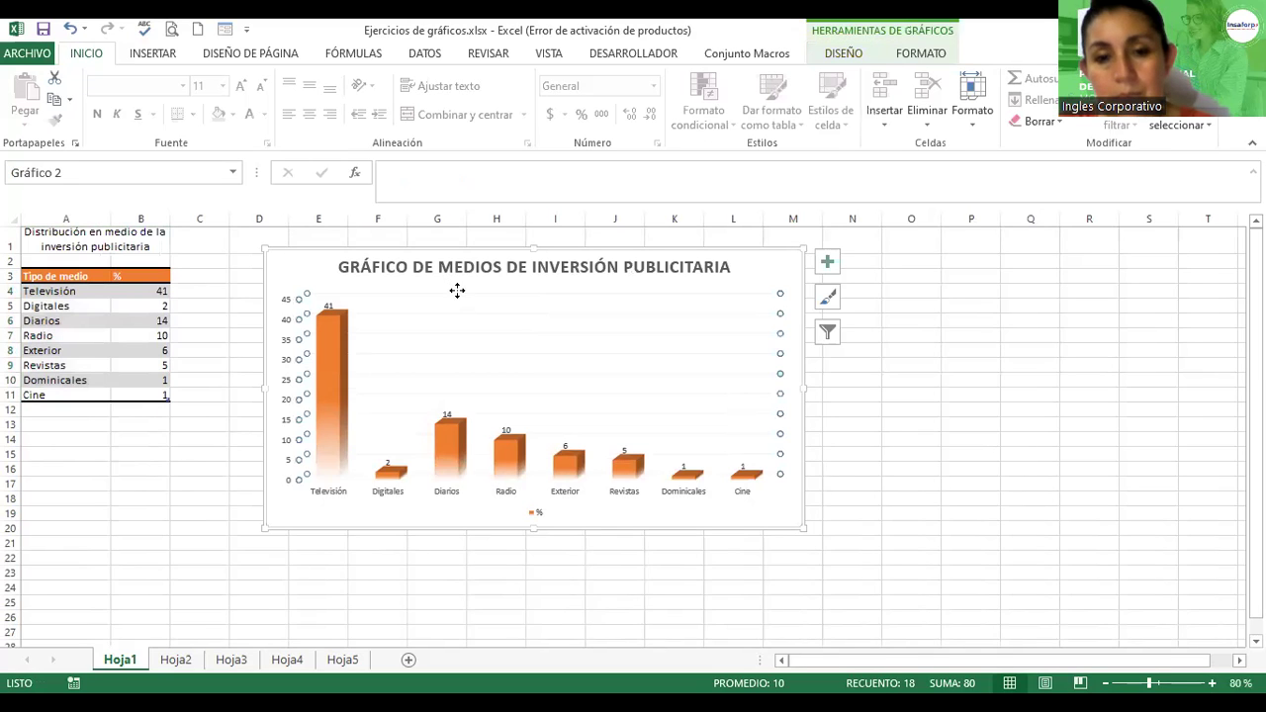
left_click(451, 288)
left_click(624, 276)
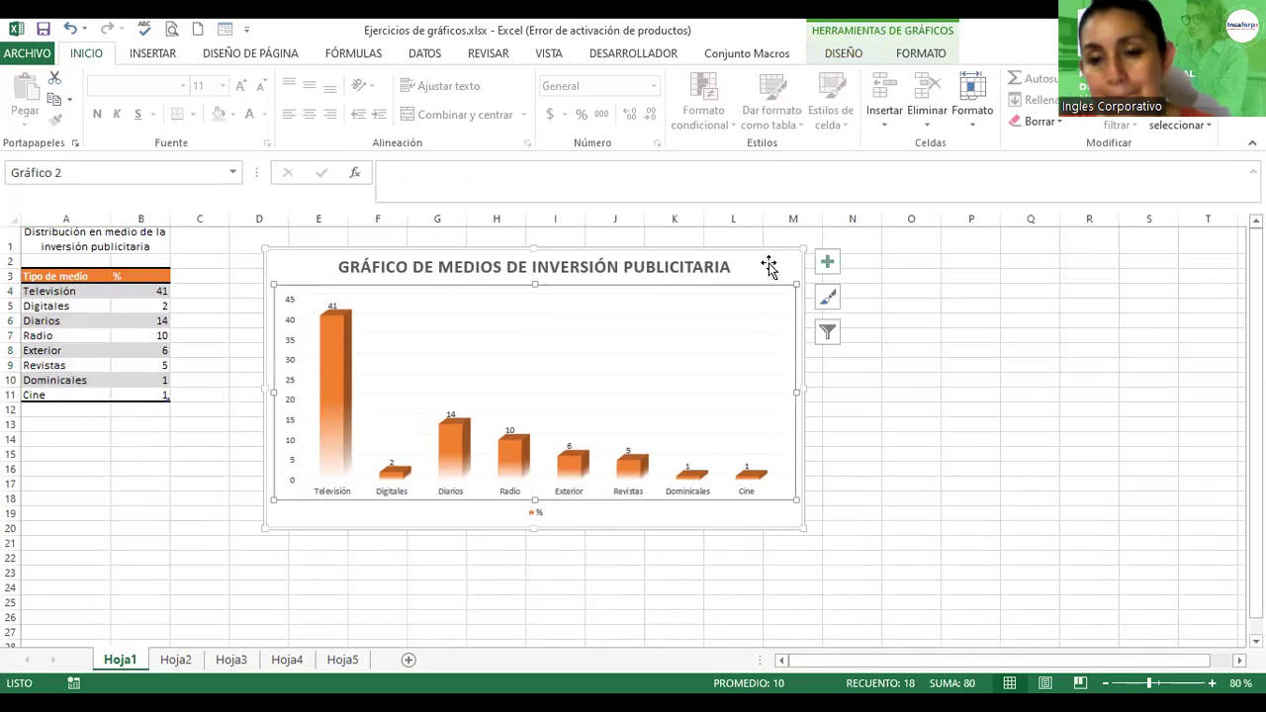
left_click_drag(775, 257, 781, 252)
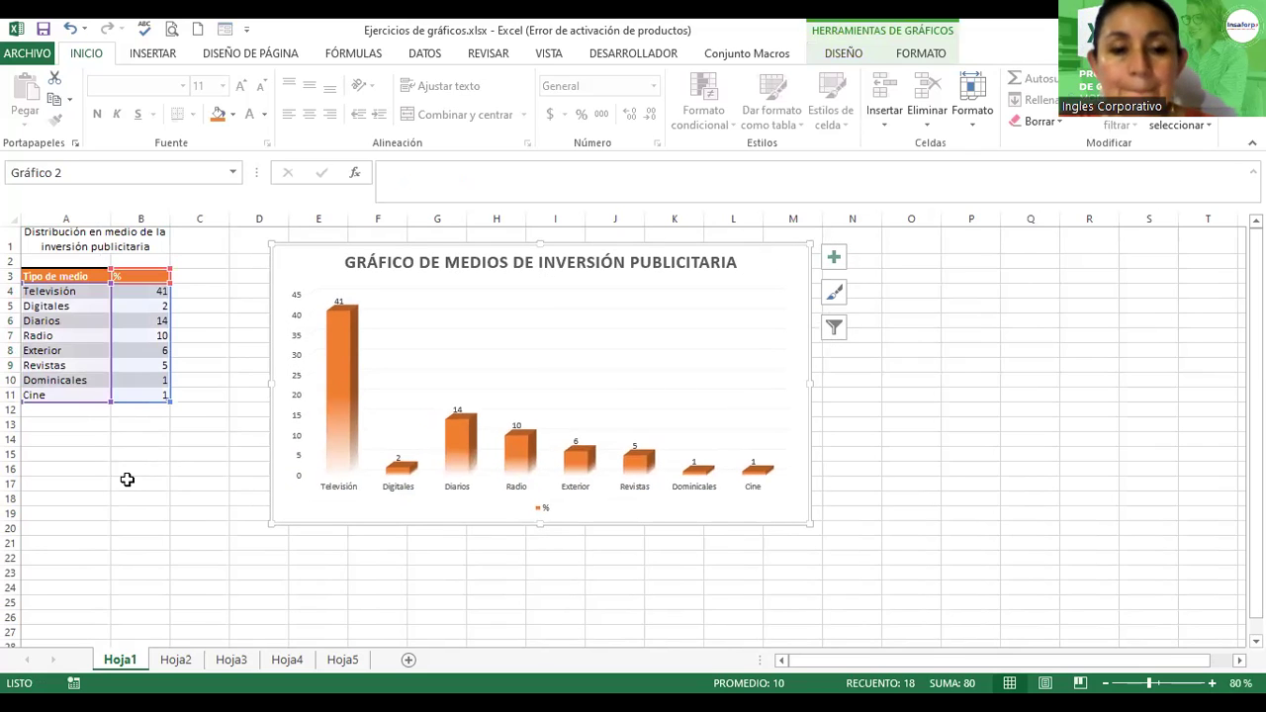
key("Escape")
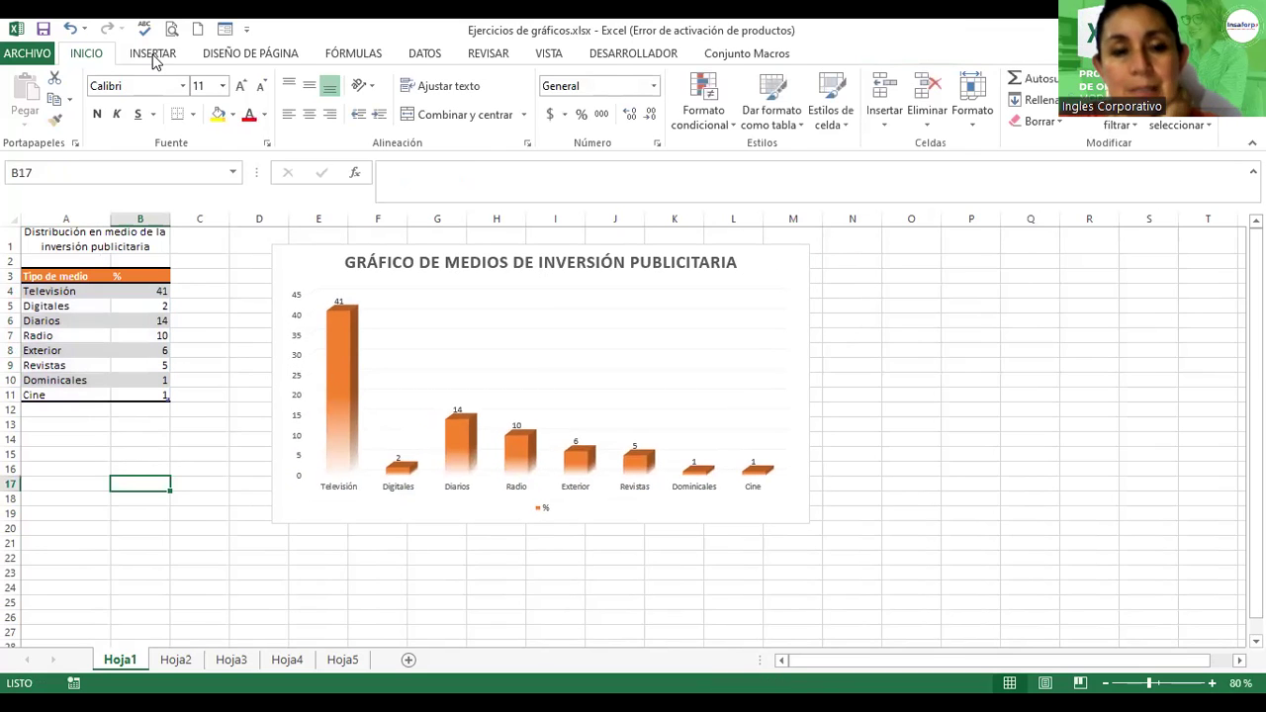
Draw an orange Flecha curvada hacia arriba below the table, pointing up toward the chart.
left_click(153, 54)
left_click(277, 79)
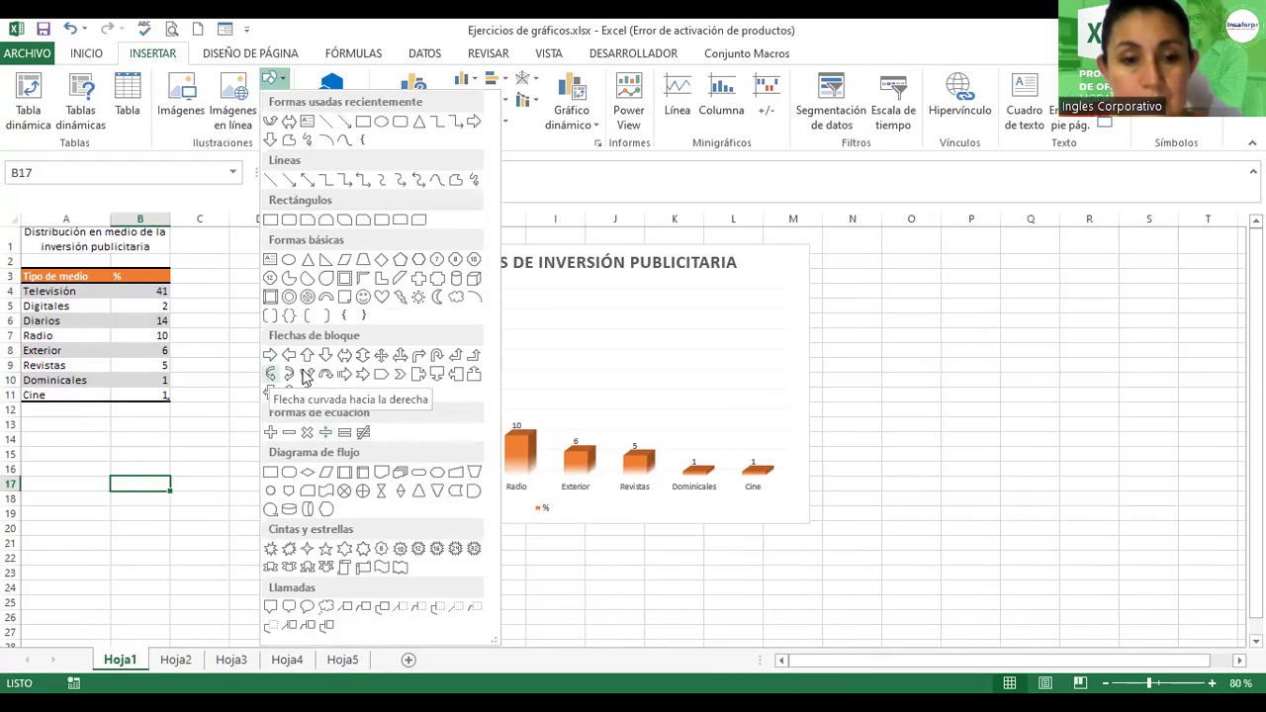
left_click(305, 376)
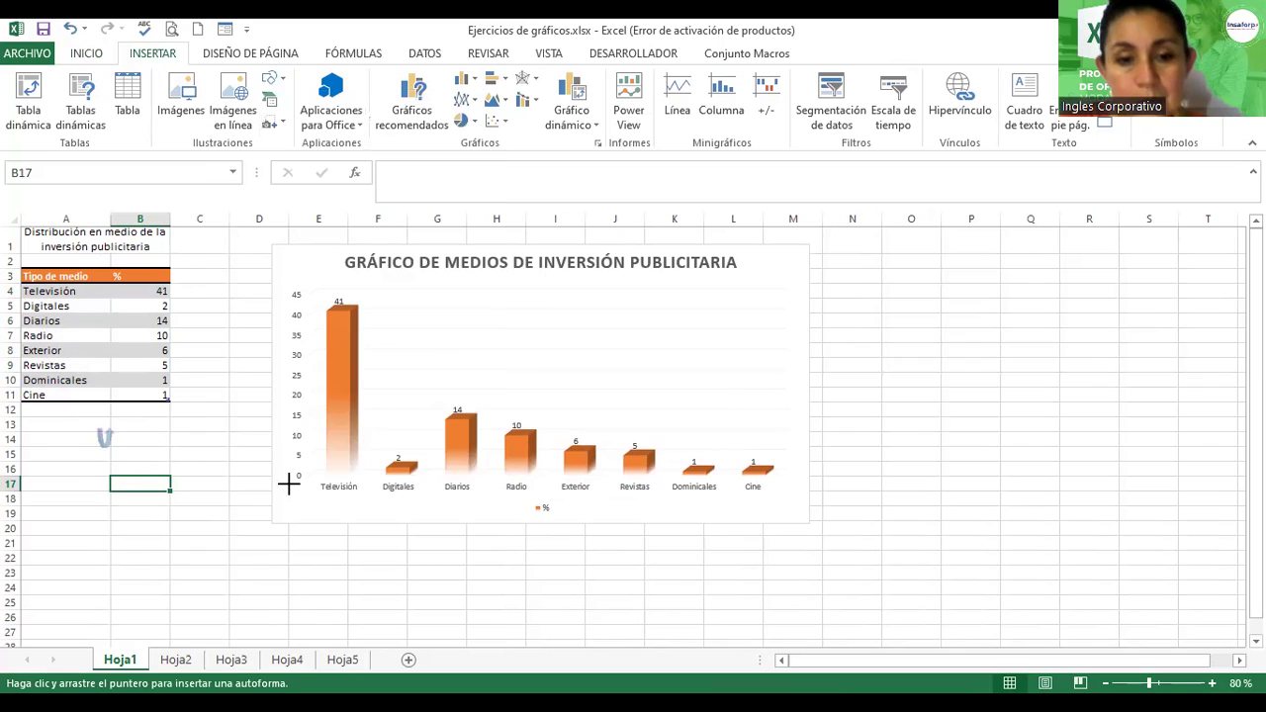
left_click_drag(289, 483, 290, 481)
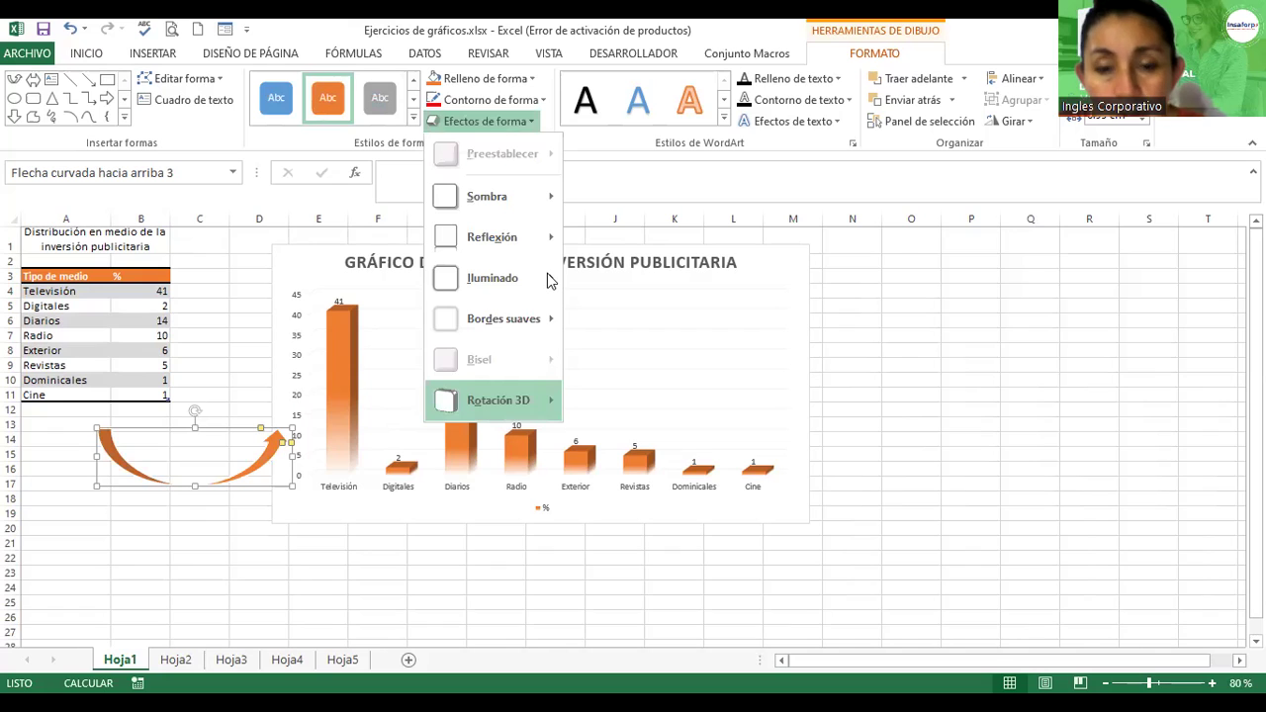
mouse_move(487, 196)
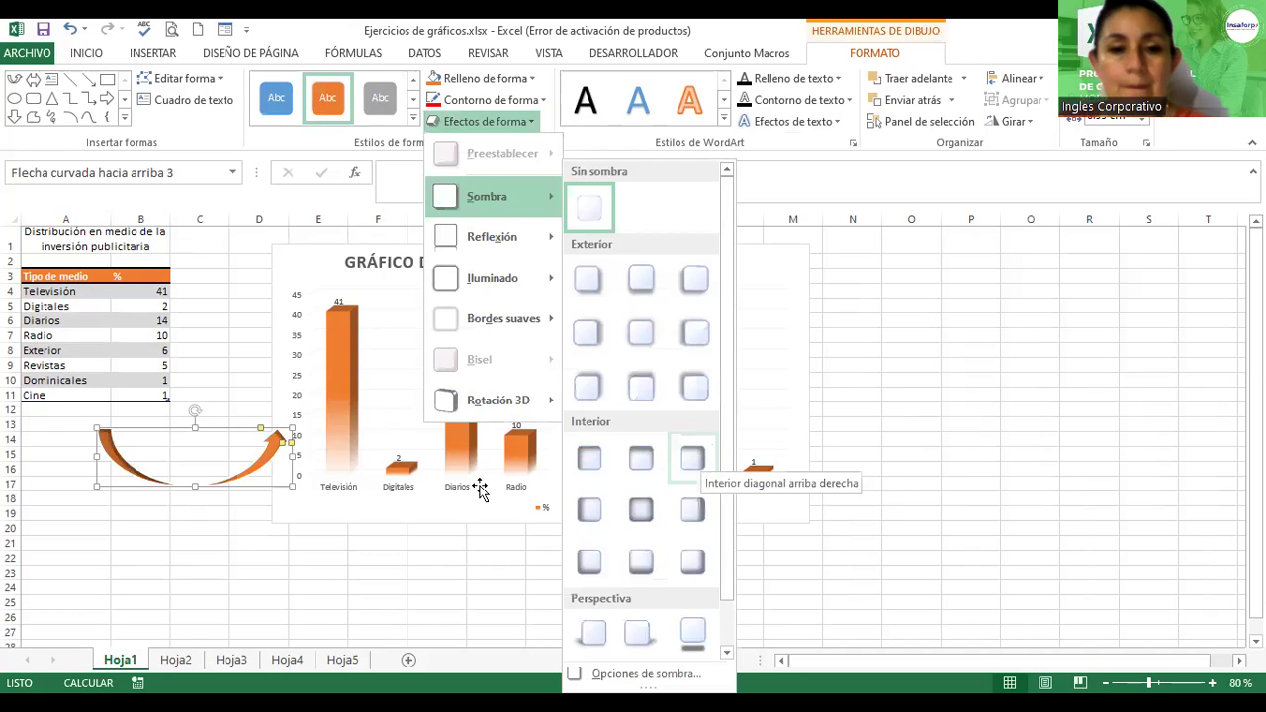
left_click(159, 580)
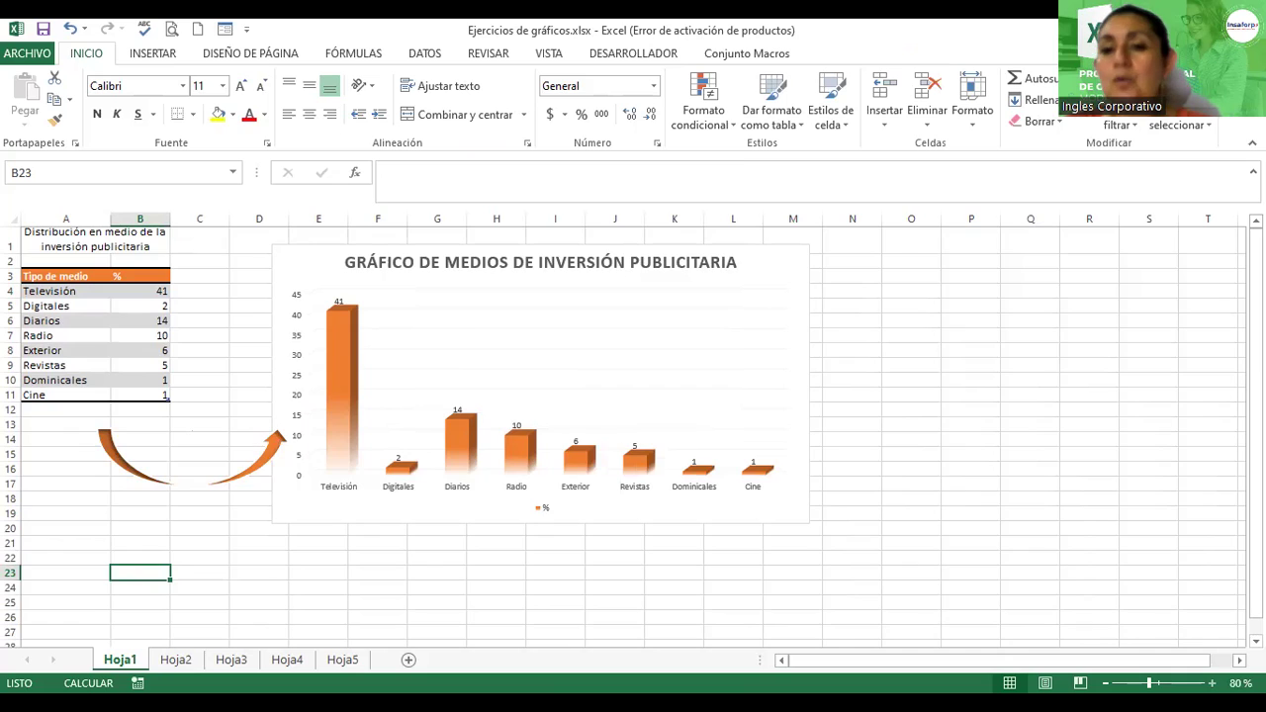
Make the A1 title bold, 12 pt, with a light orange fill, at 100% zoom.
scroll(633, 430, "up", 2)
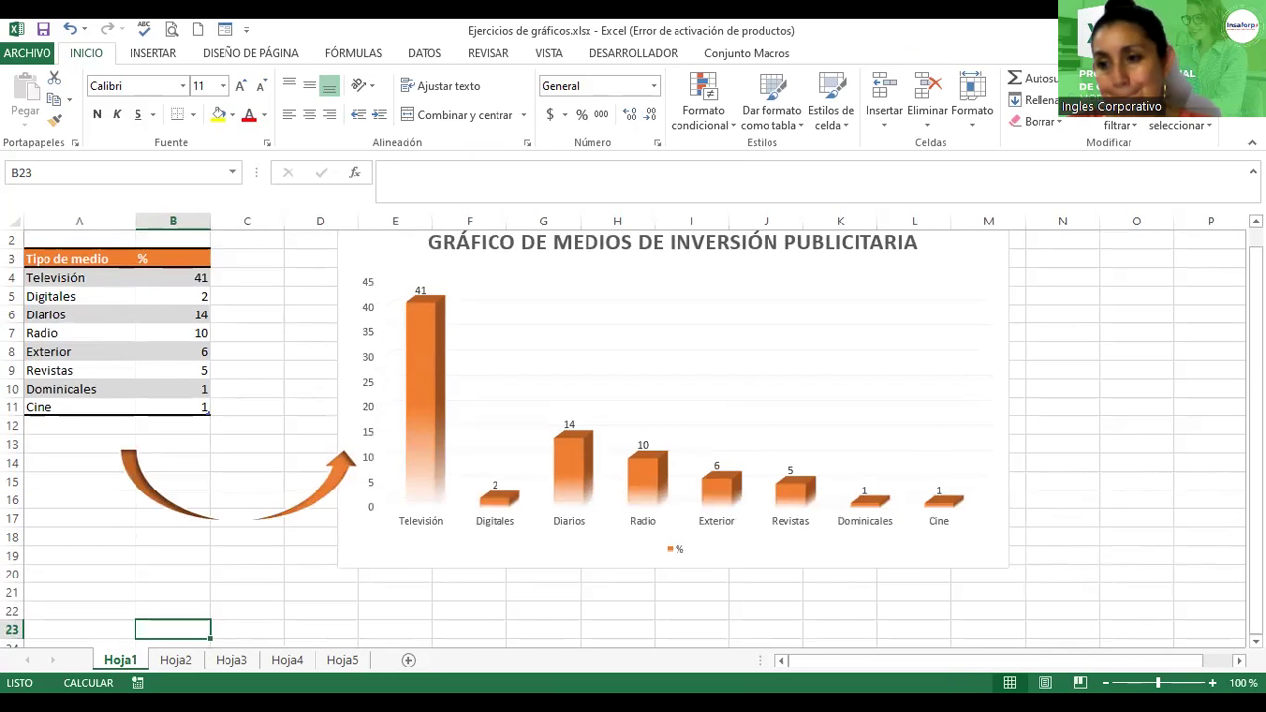
scroll(87, 249, "up", 1)
left_click(89, 247)
left_click(99, 116)
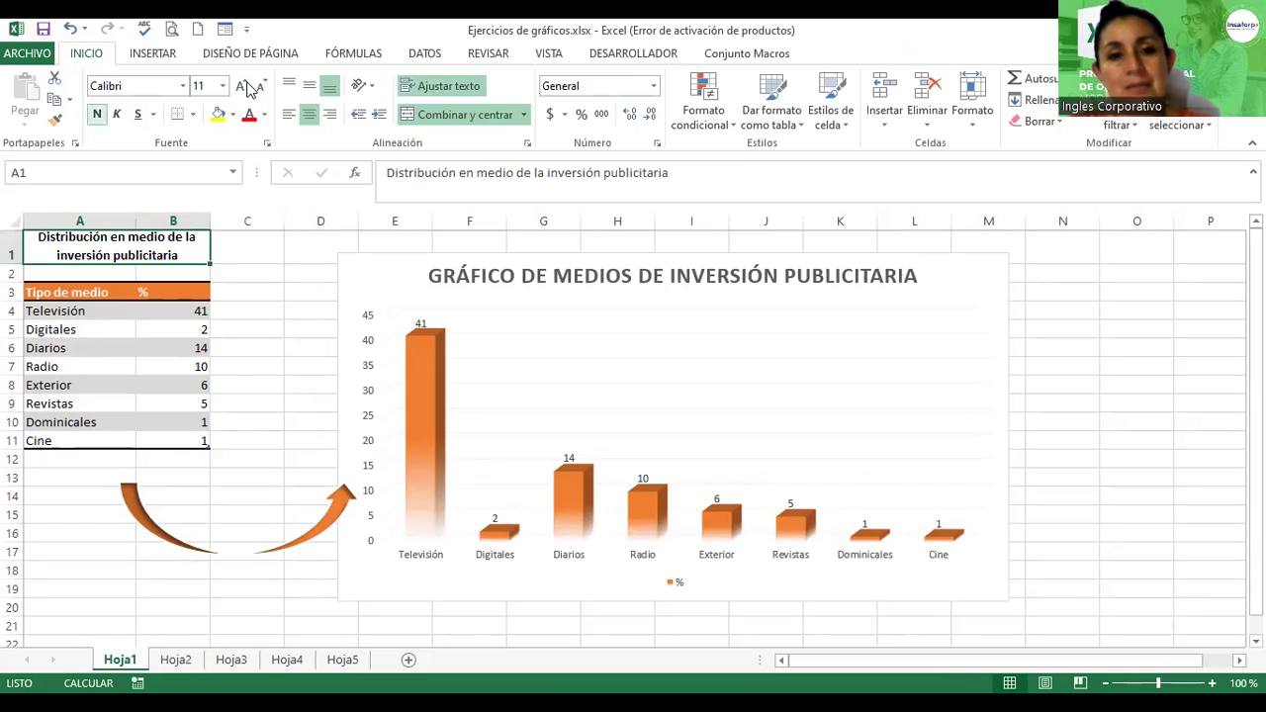
left_click(241, 86)
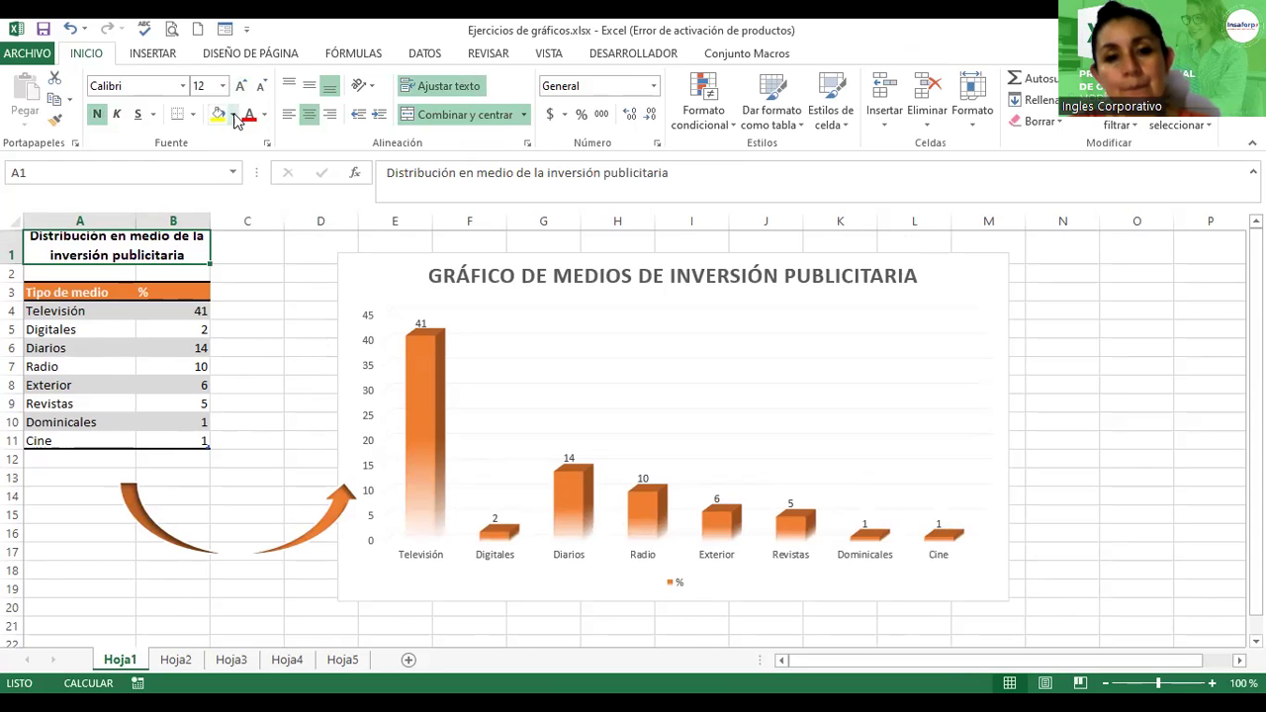
left_click(234, 116)
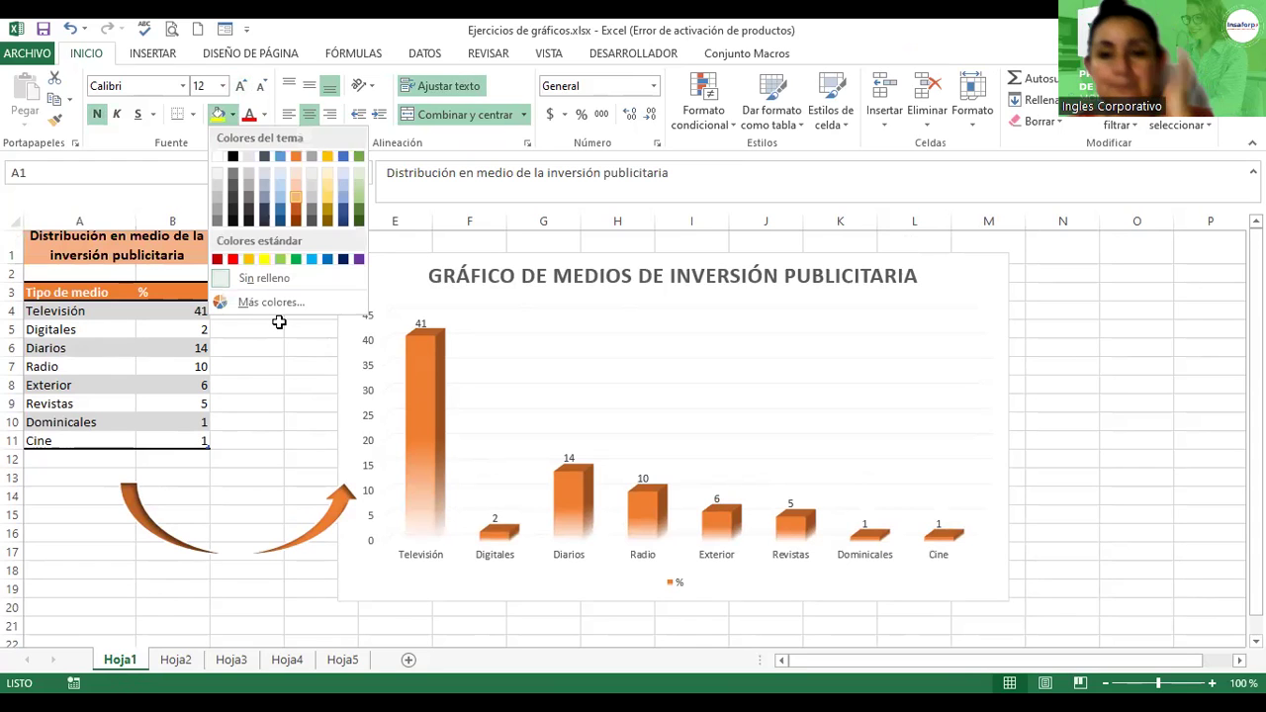
left_click(279, 326)
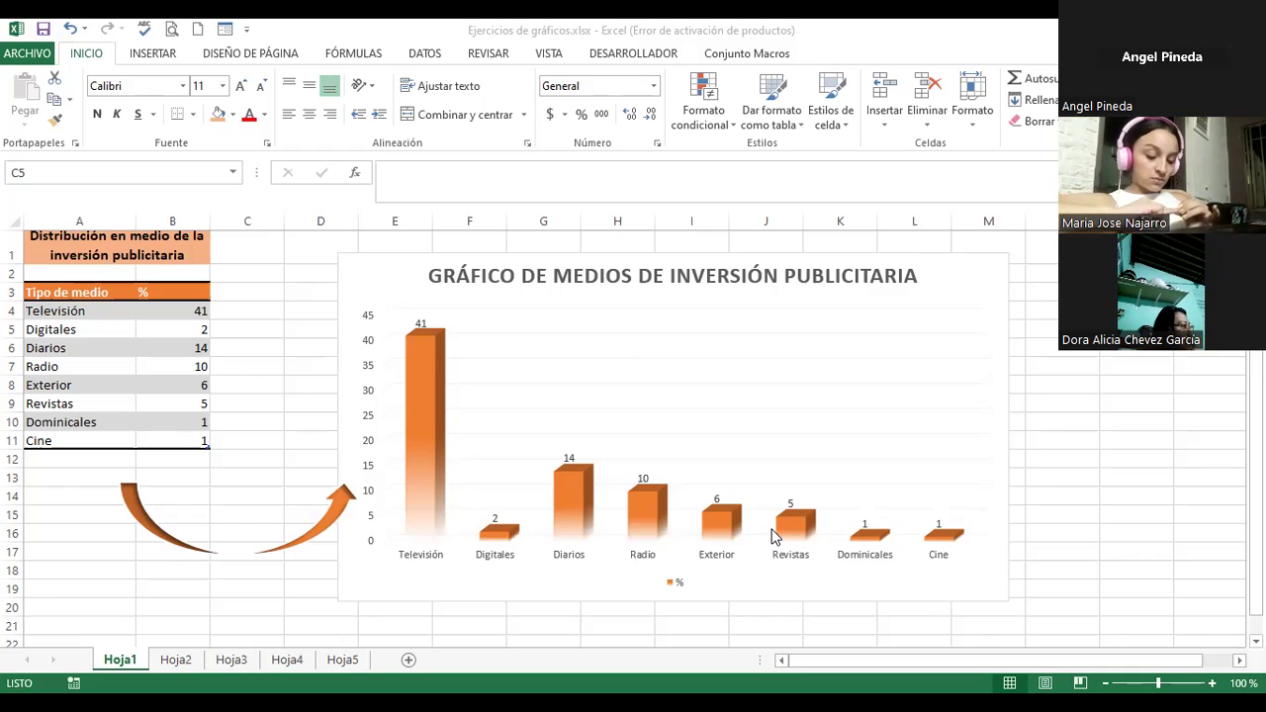
Rename Hoja1 to 'Gráfico Publicitario' and colour its tab orange.
double_click(108, 660)
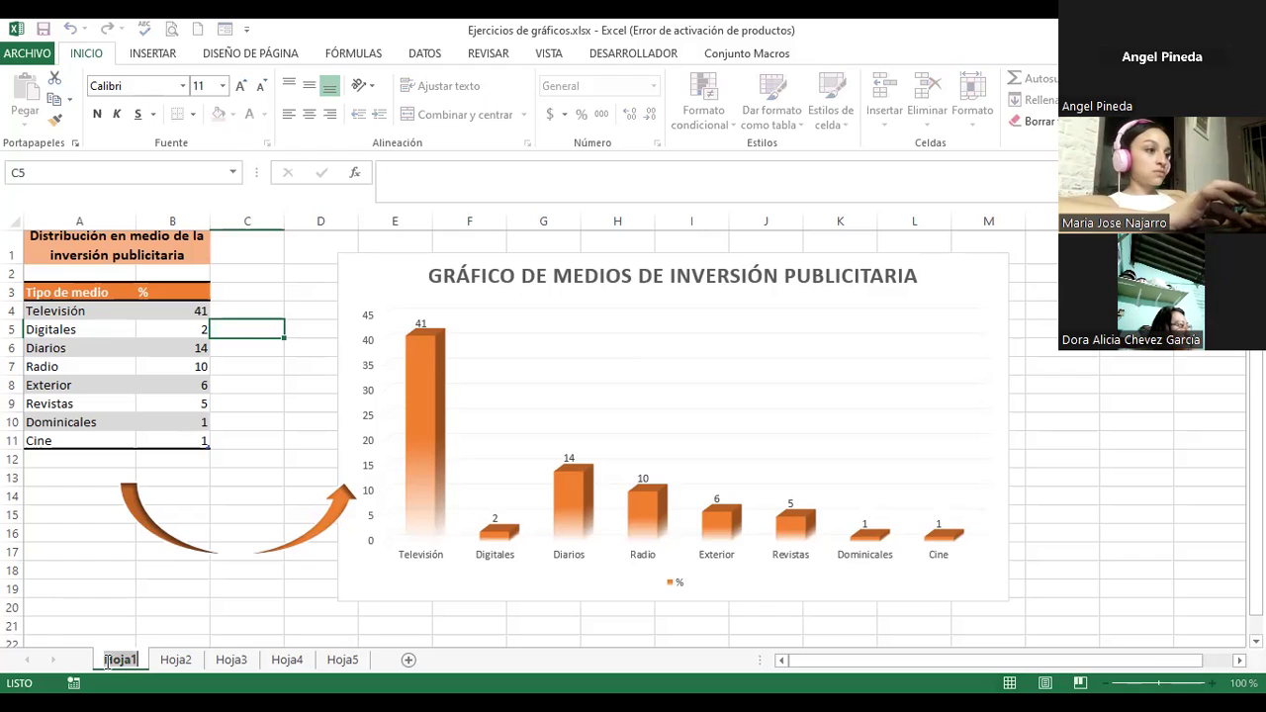
type("Gráfico")
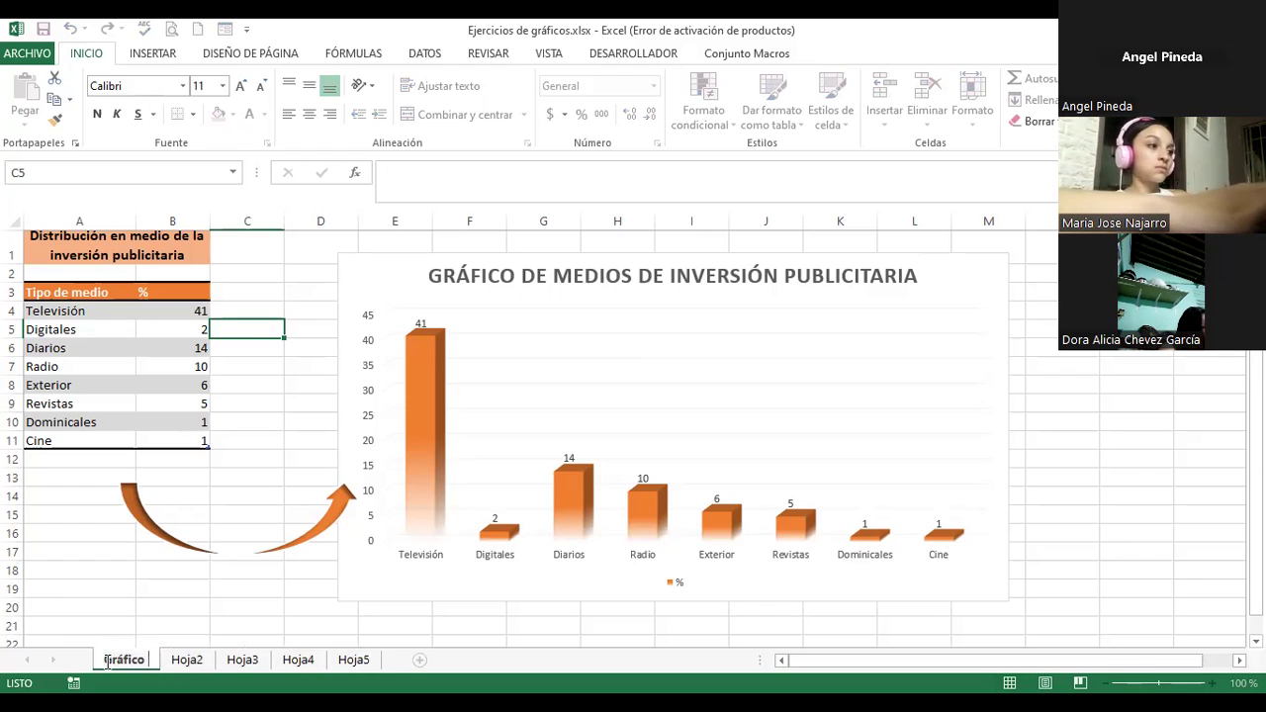
type(" Publicitario")
key("Return")
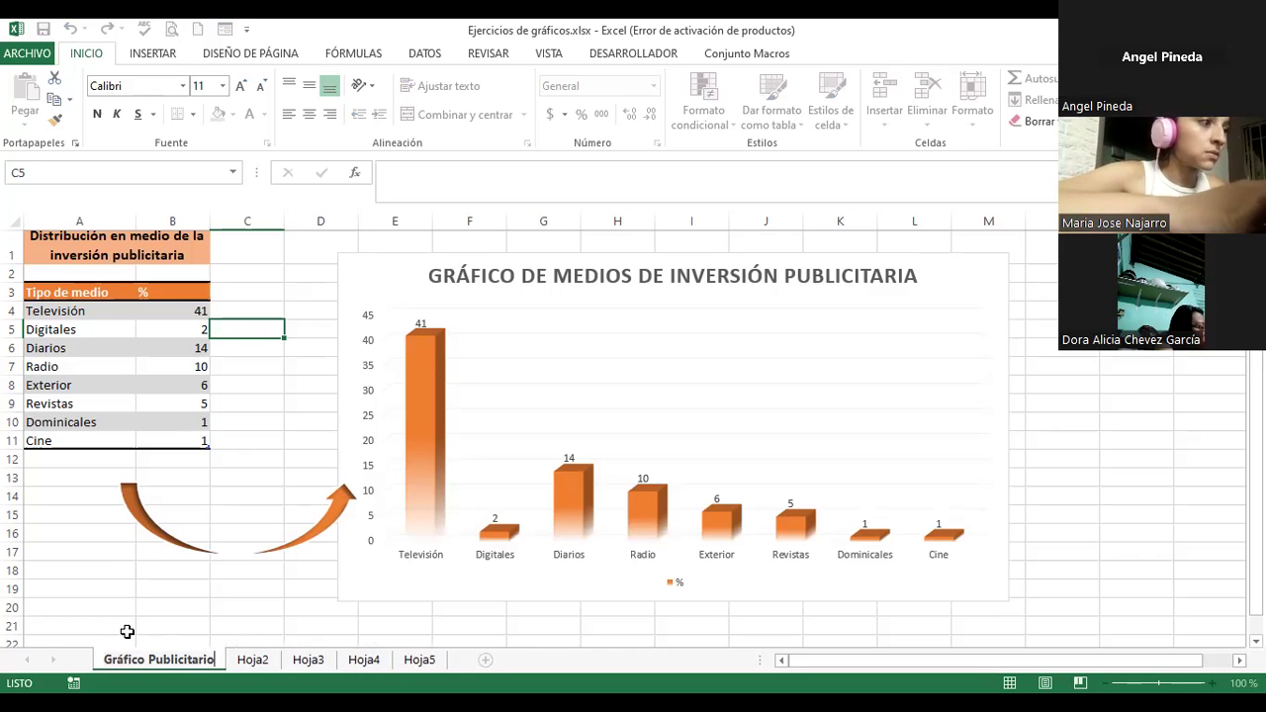
left_click(124, 629)
right_click(129, 661)
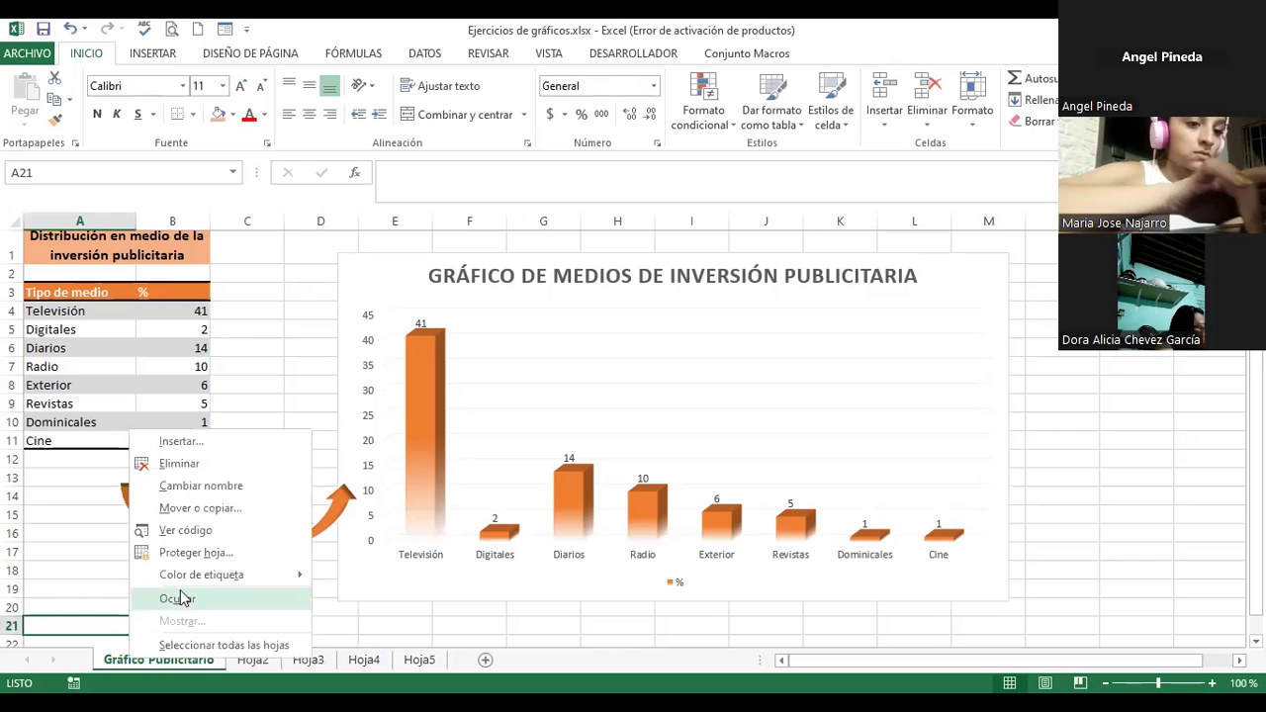
mouse_move(202, 574)
left_click(262, 669)
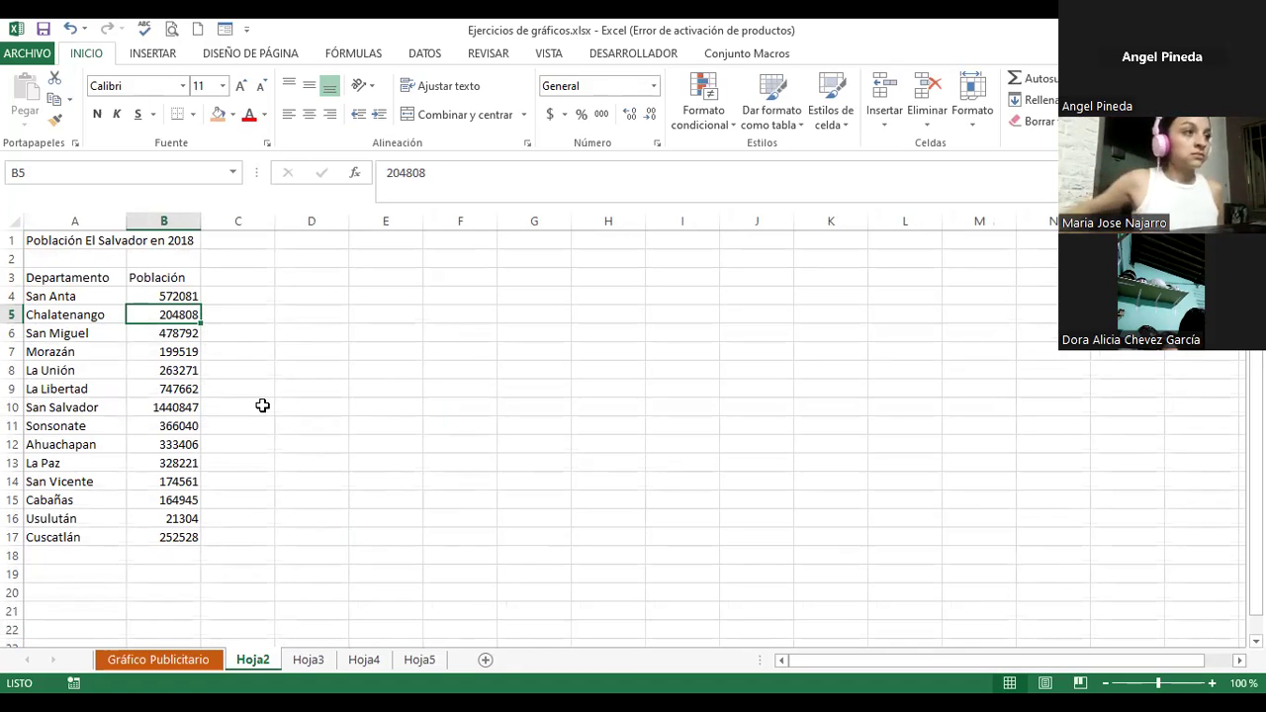
Insert a 3-D bar chart of the department populations in A3:B17.
left_click_drag(41, 280, 173, 533)
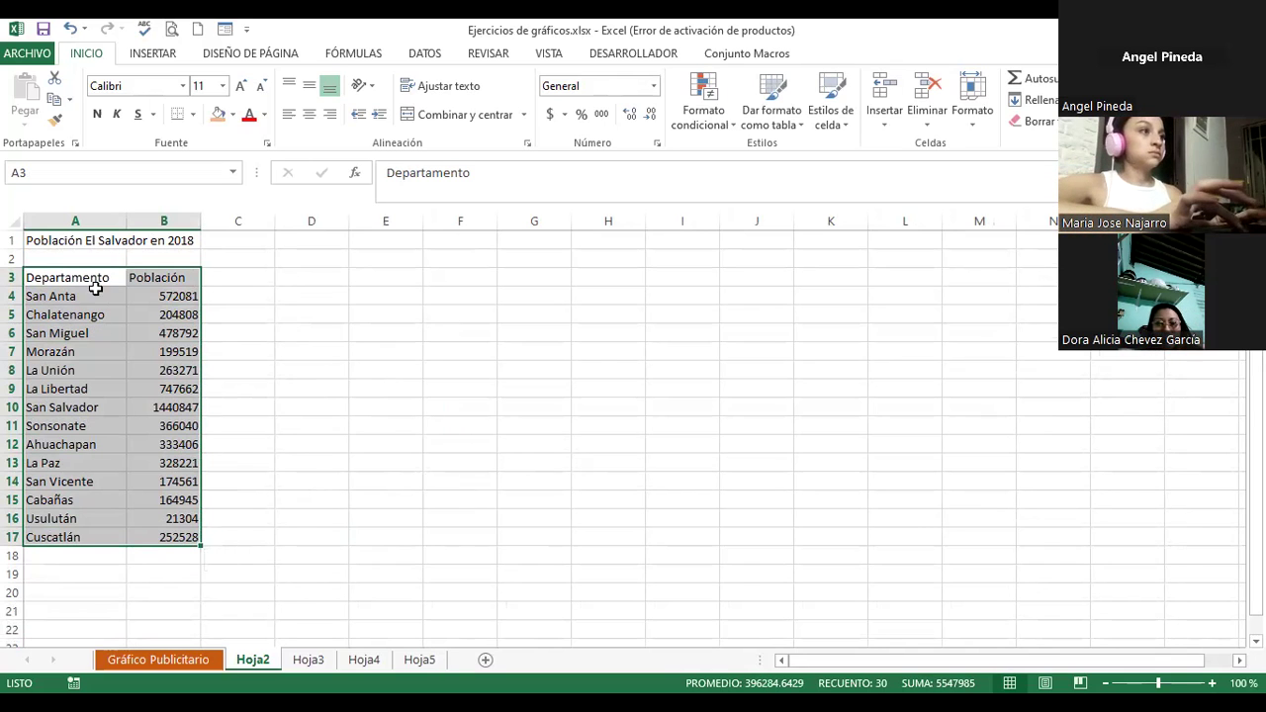
left_click(154, 53)
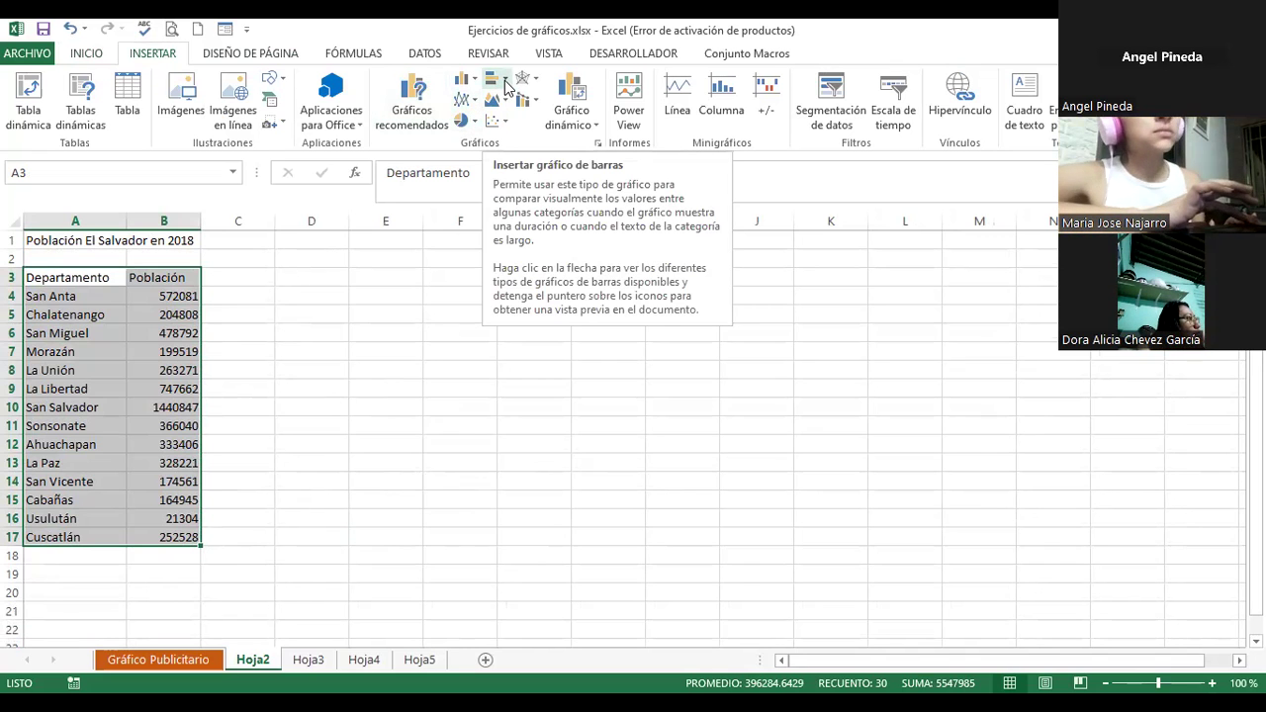
left_click(505, 82)
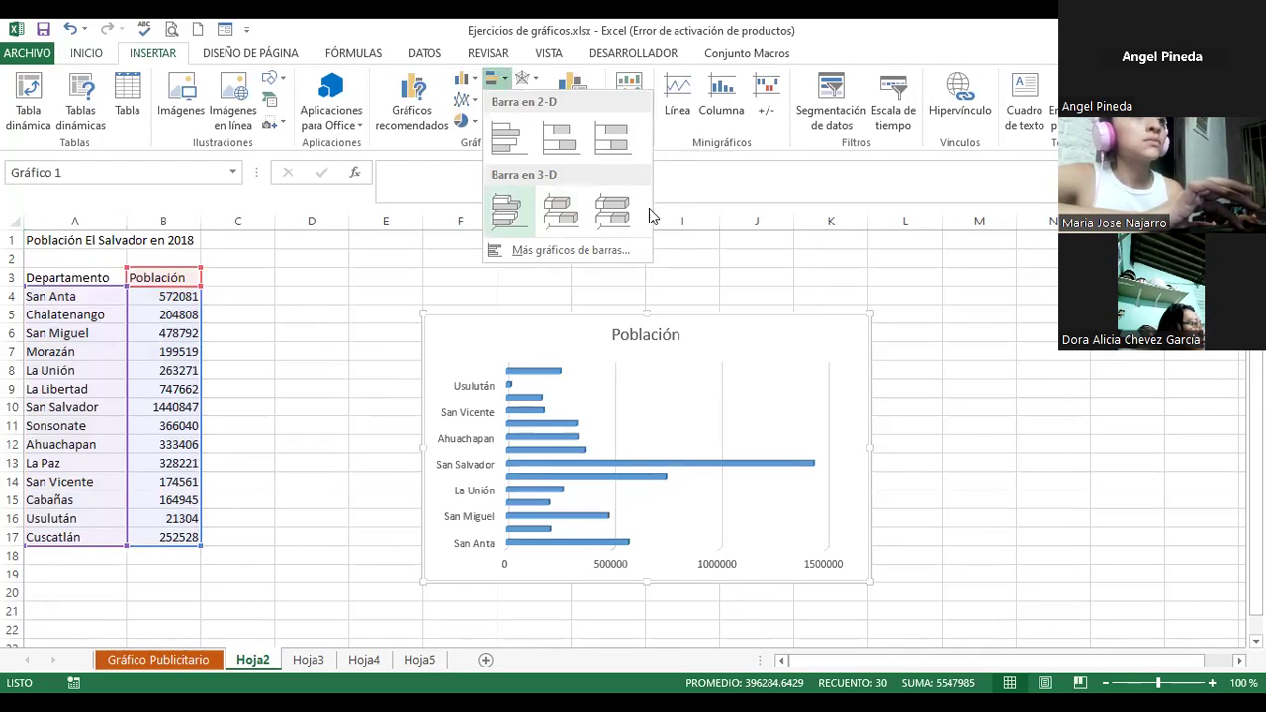
key("Return")
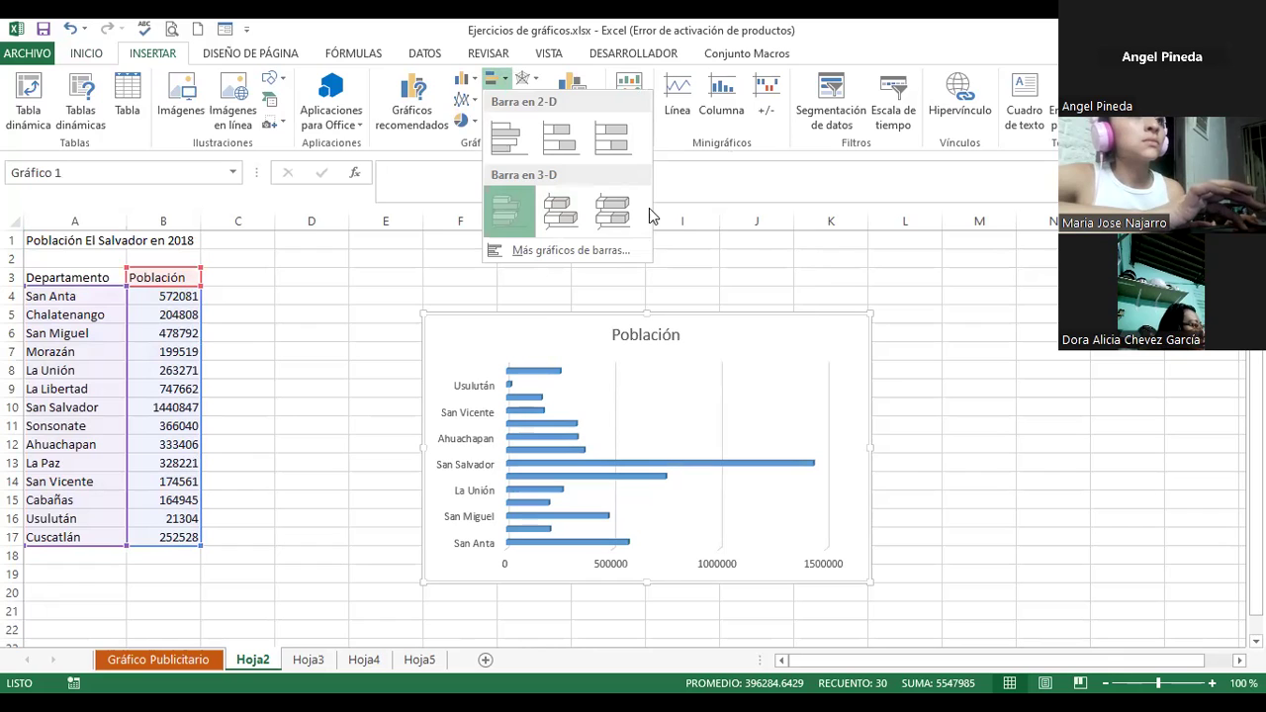
key("Return")
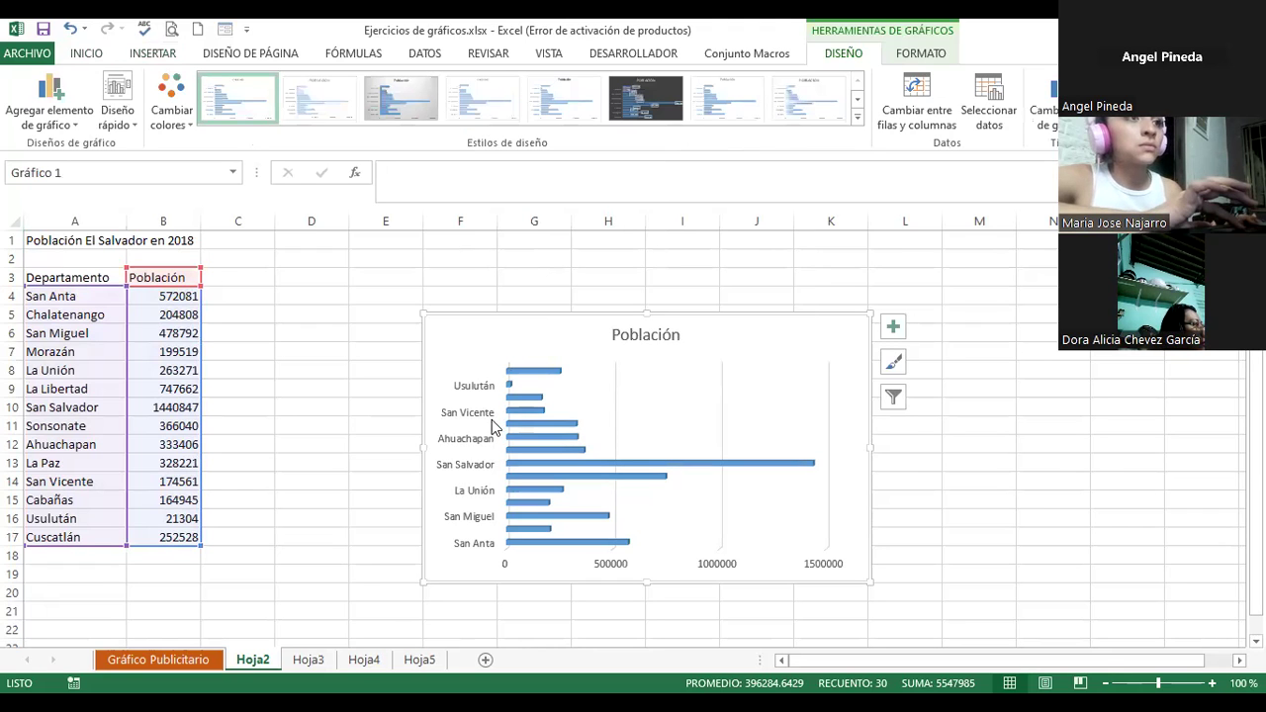
Move the Población chart beside the table, enlarge it so every department shows, and reselect A3:B17.
mouse_move(444, 336)
left_mouse_down()
mouse_move(297, 300)
mouse_move(276, 281)
left_mouse_up()
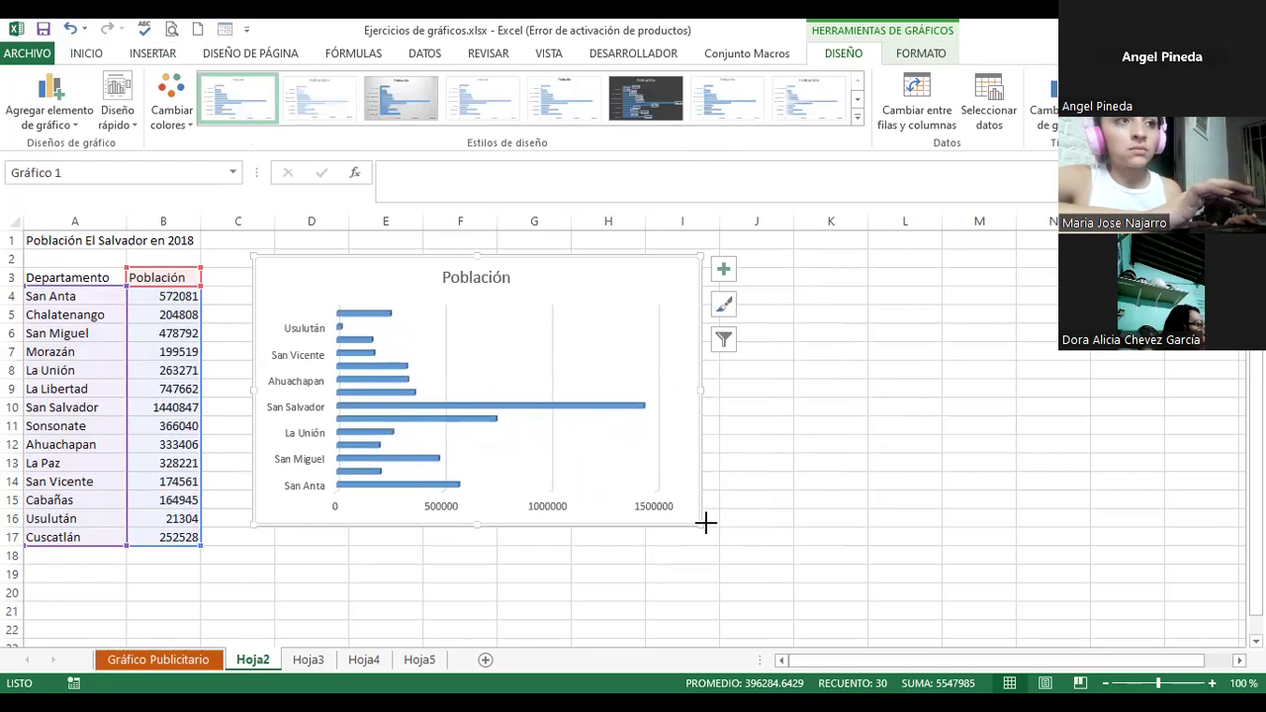
left_click_drag(705, 523, 940, 583)
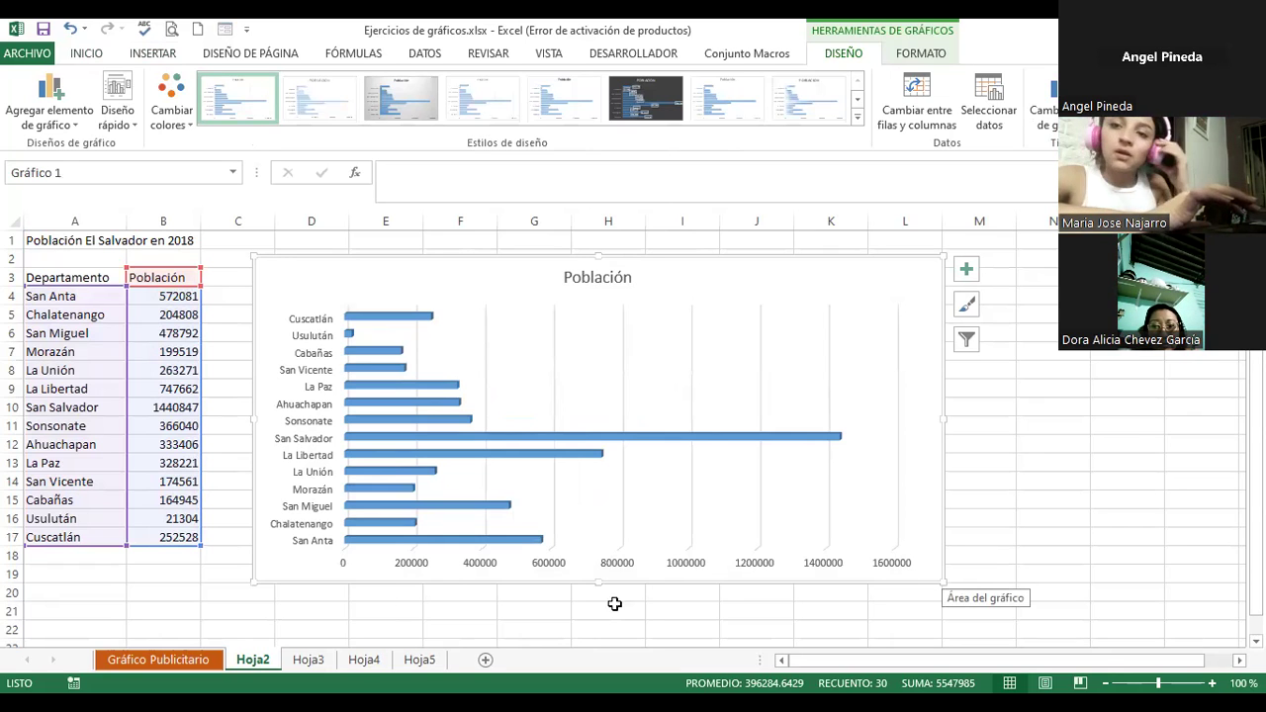
left_click(224, 497)
mouse_move(37, 282)
left_mouse_down()
mouse_move(141, 284)
mouse_move(168, 537)
left_mouse_up()
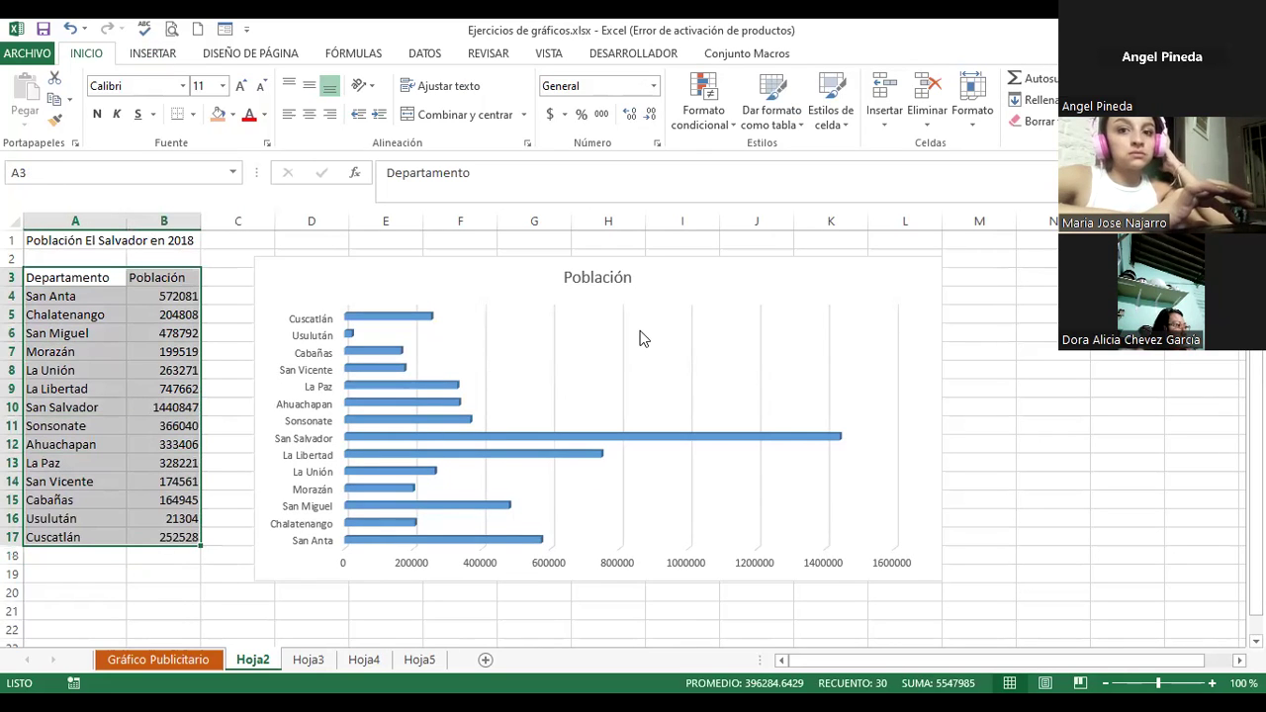
Format A3:B17 as an orange-banded table with headers.
left_click(778, 103)
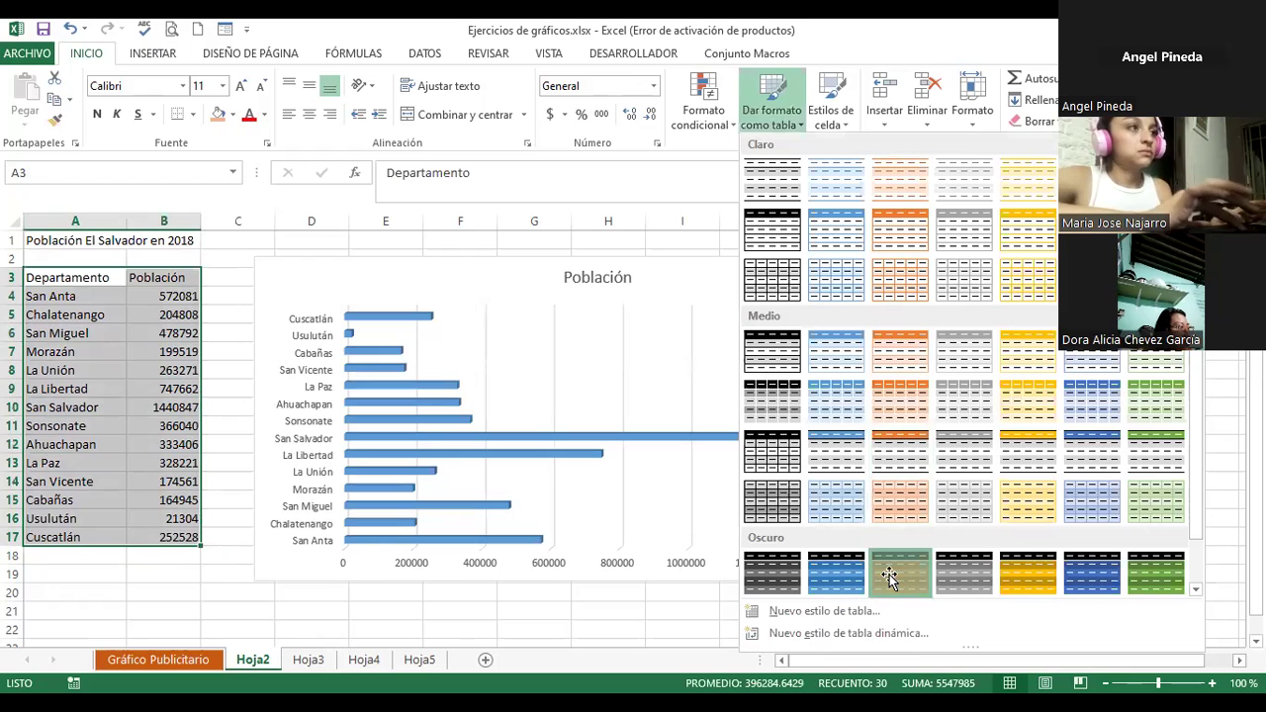
left_click(832, 282)
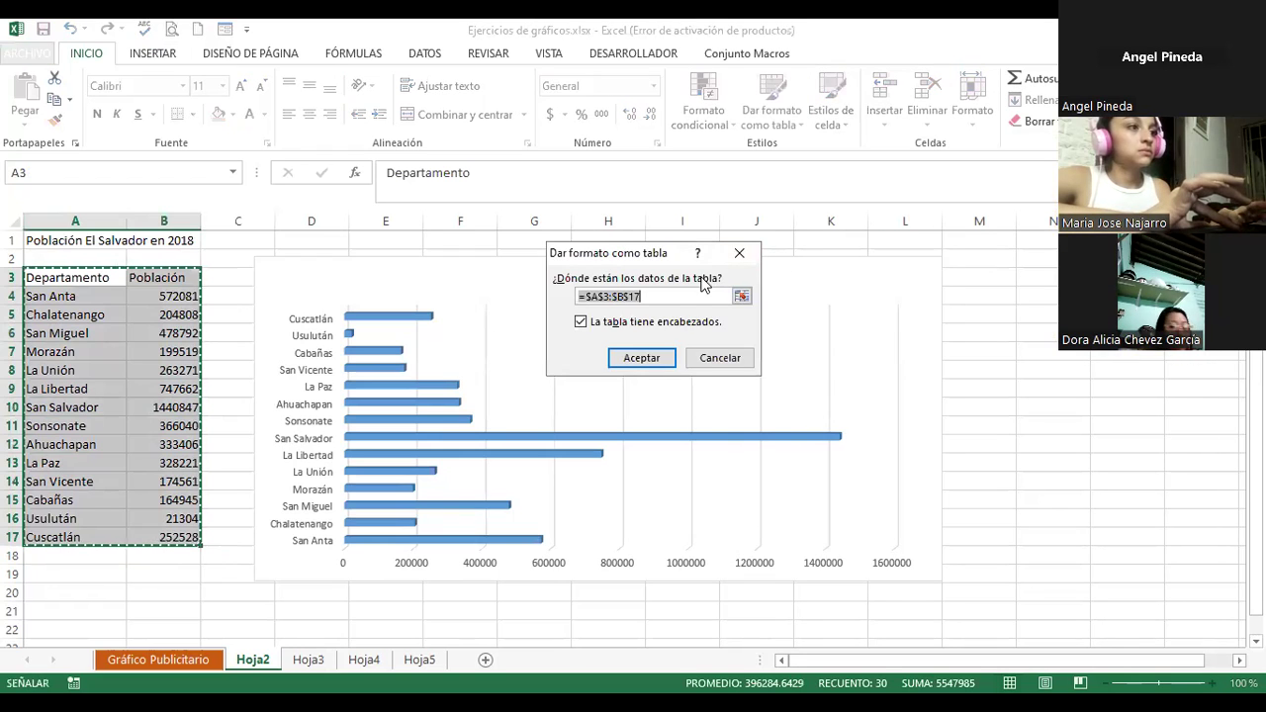
left_click(641, 359)
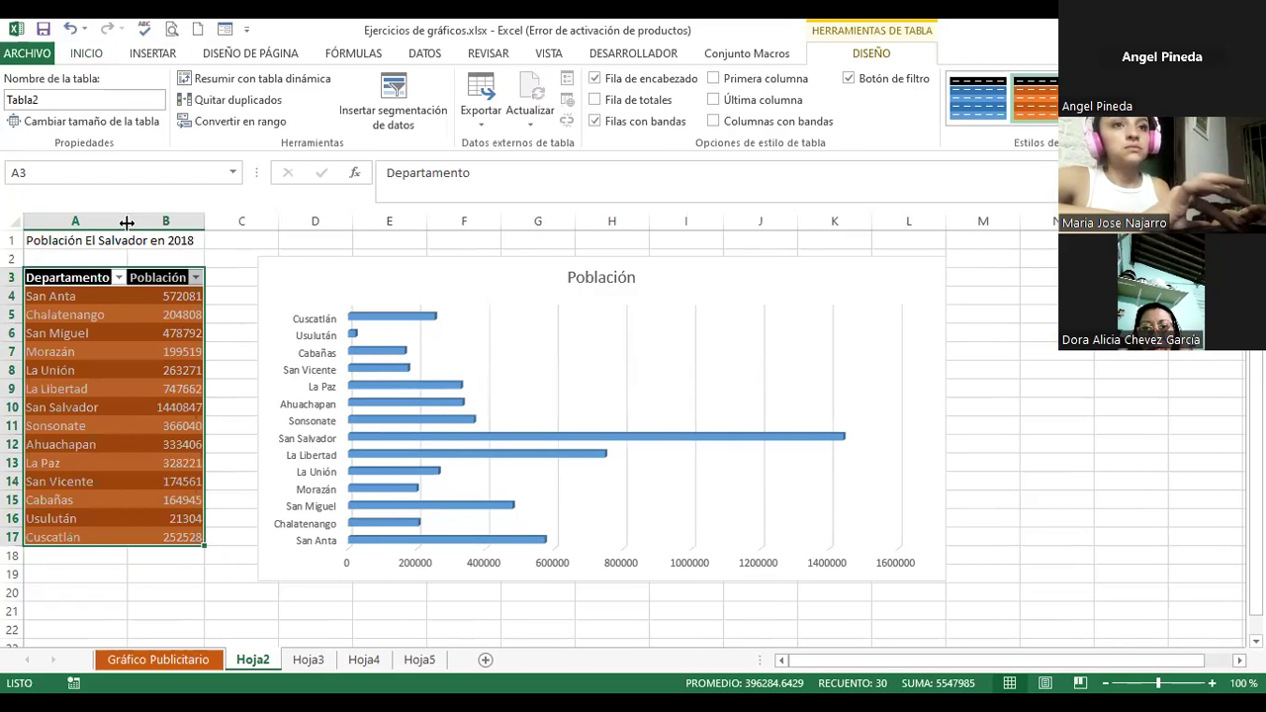
Widen column A to fit the department names and select title cell A1.
left_click_drag(127, 222, 252, 222)
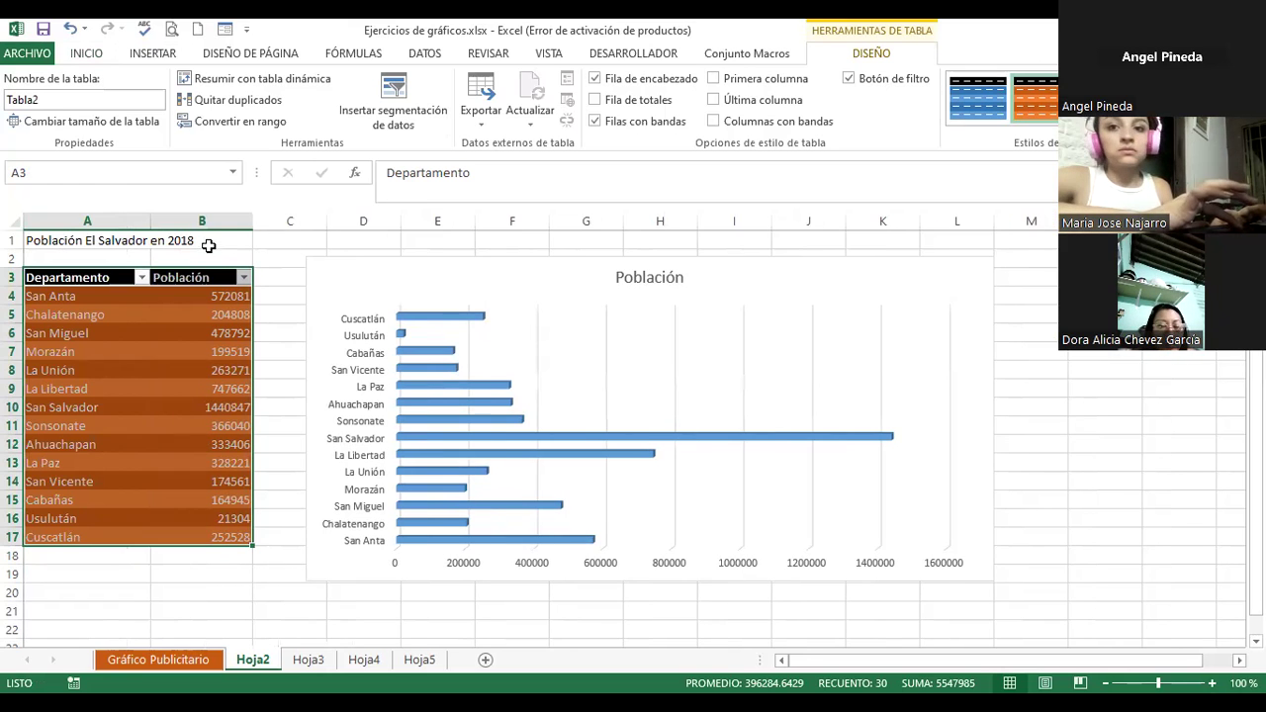
left_click(209, 246)
left_click(109, 241)
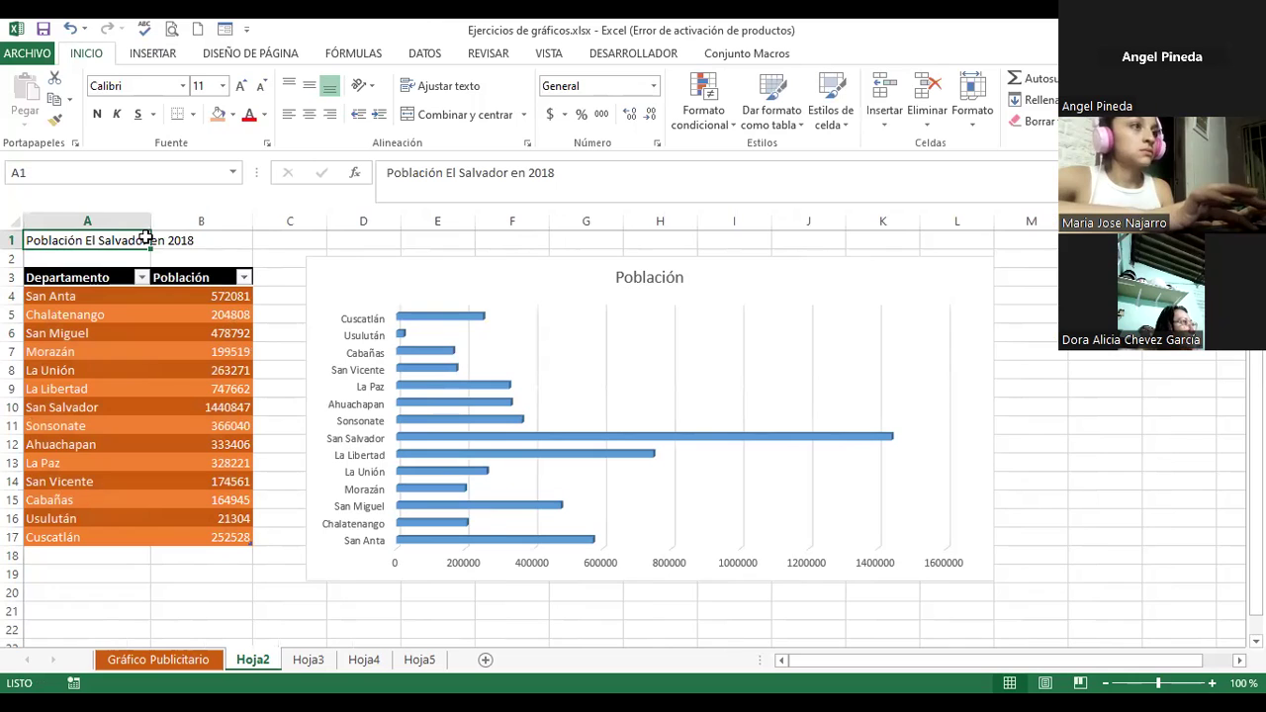
Merge the title over A1:B1, enlarge it to 18 pt, wrap it, and make row 1 taller.
left_click_drag(146, 238, 212, 240)
left_click(420, 116)
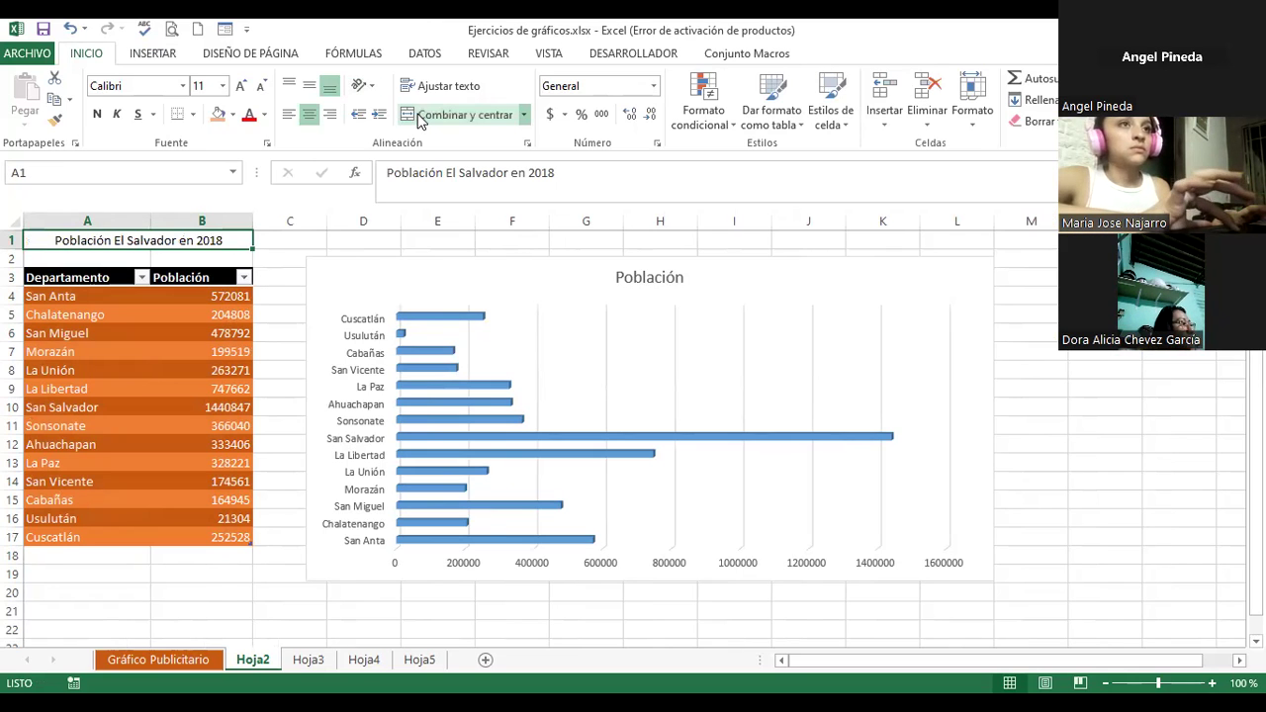
left_click(241, 87)
left_click(242, 87)
left_click(242, 87)
left_click(243, 87)
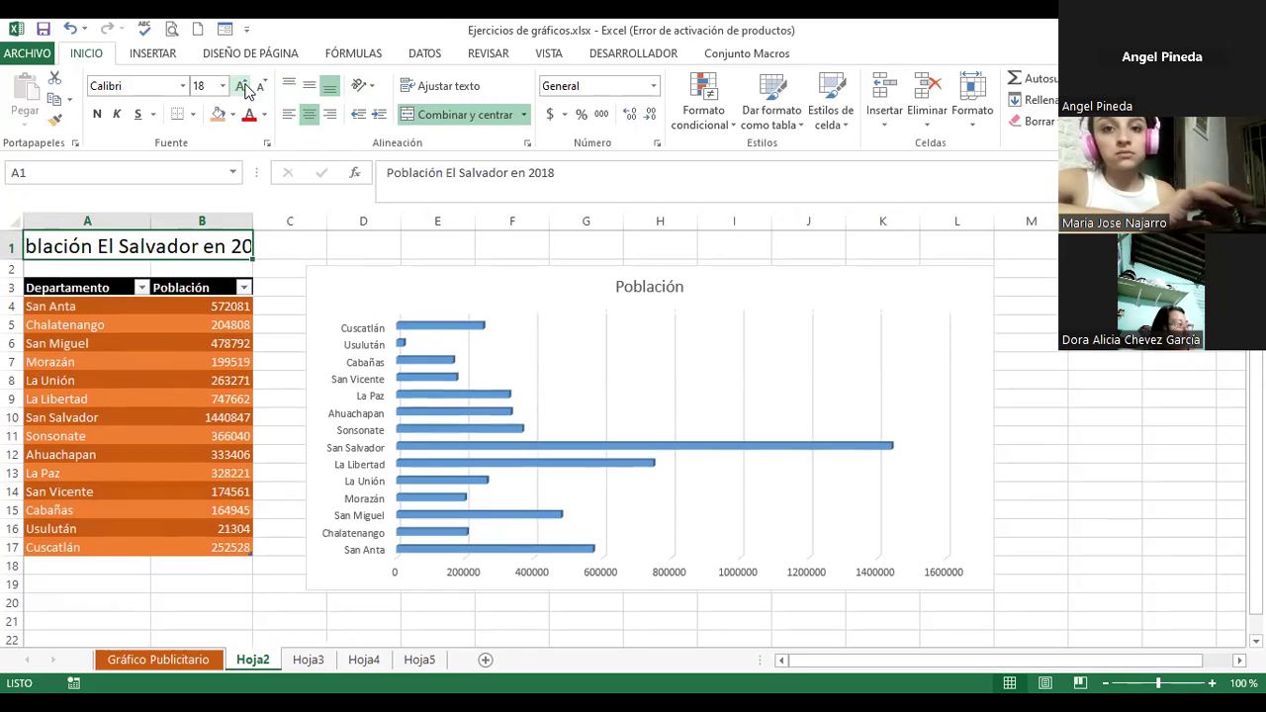
left_click(430, 91)
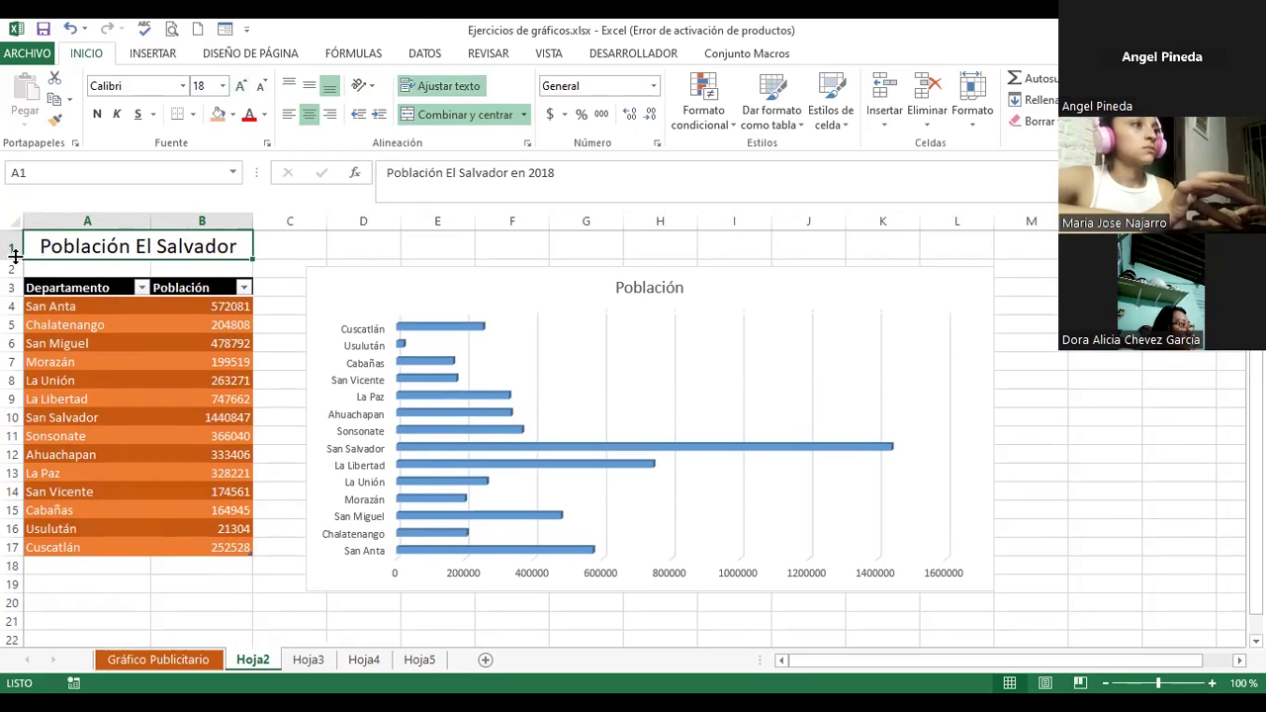
left_click_drag(15, 259, 21, 298)
Hide the table's header filter buttons and nudge the chart slightly higher.
left_click(104, 381)
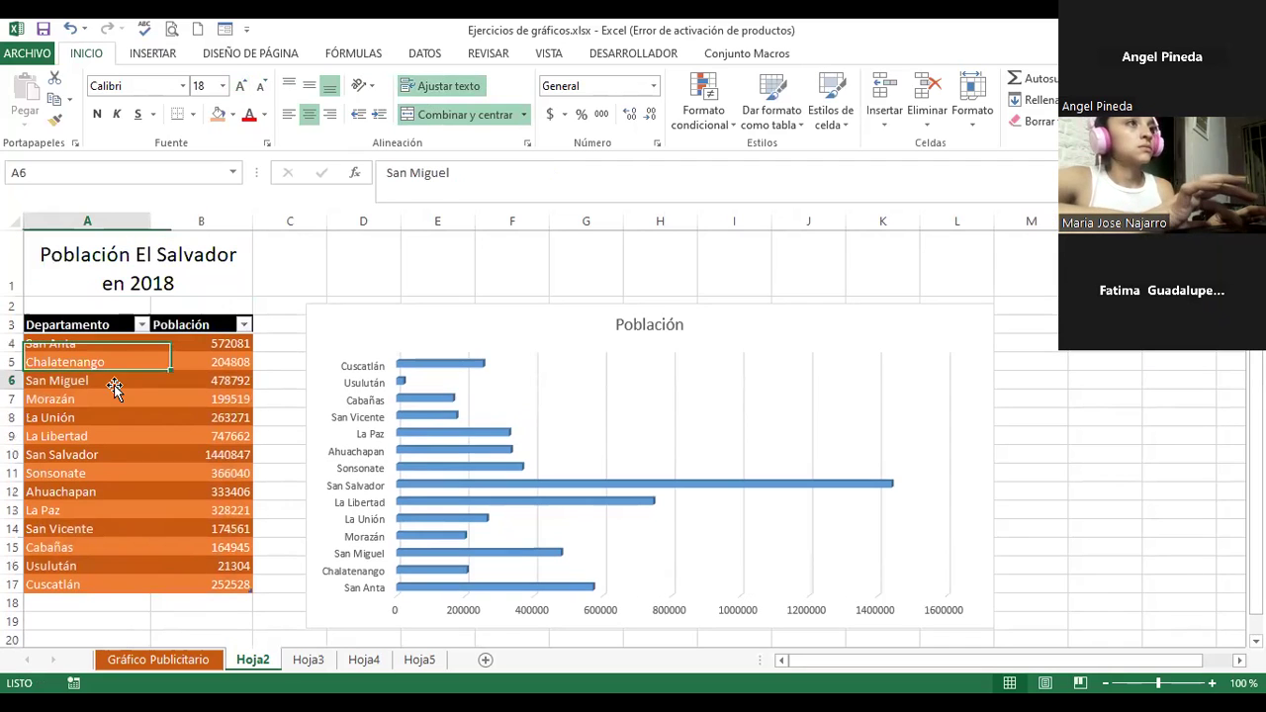
left_click(770, 131)
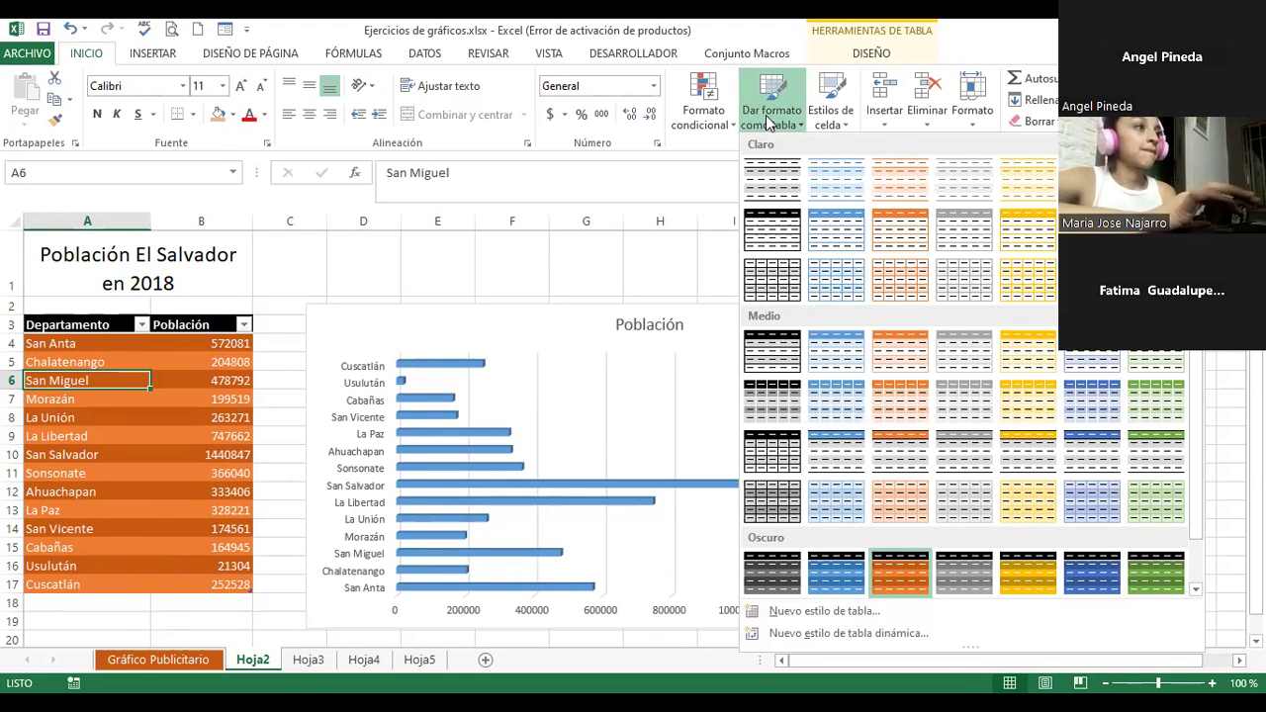
left_click(201, 436)
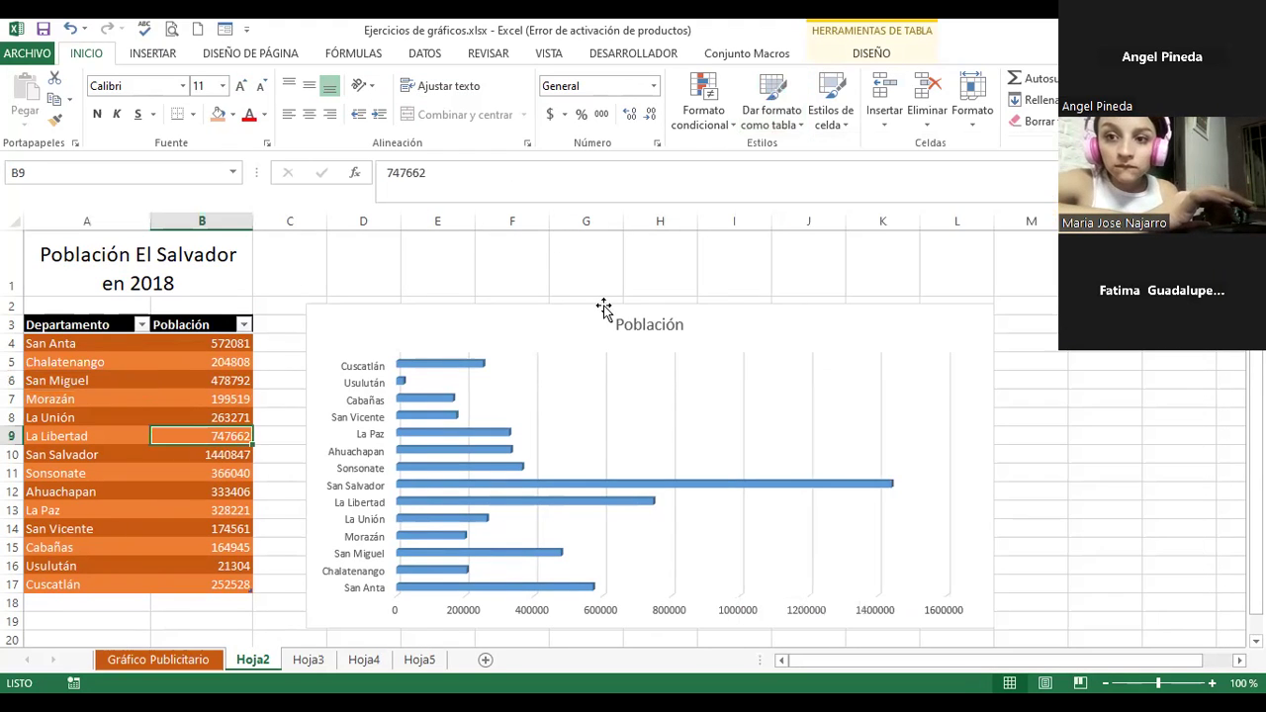
left_click(870, 59)
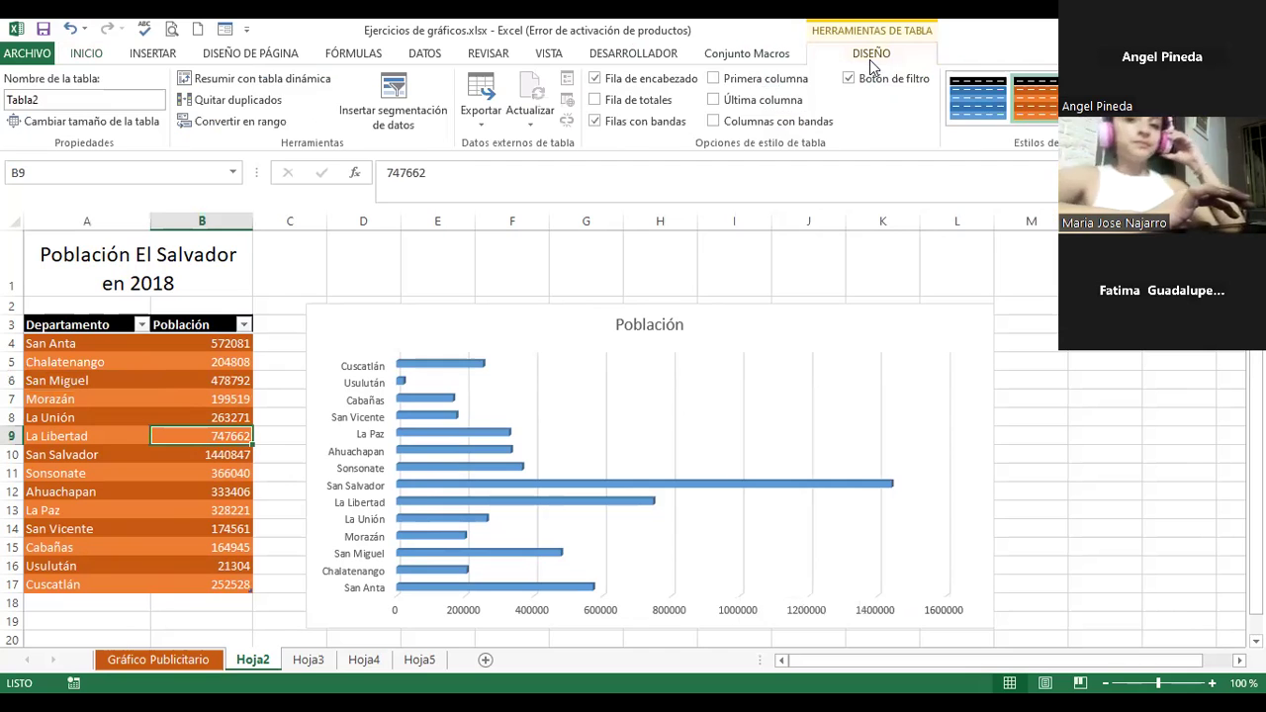
left_click(850, 79)
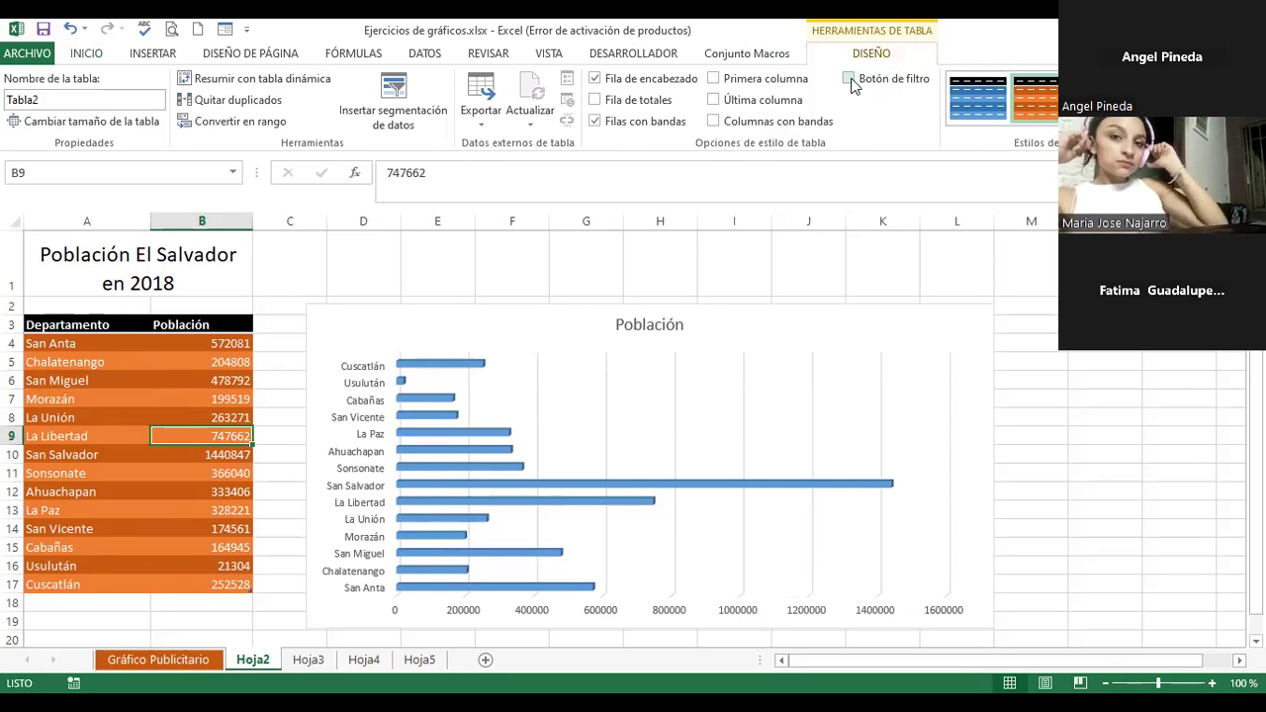
left_click_drag(824, 315, 822, 286)
Move the Población chart onto a new chart sheet named Gráfico1 with Mover gráfico.
right_click(822, 285)
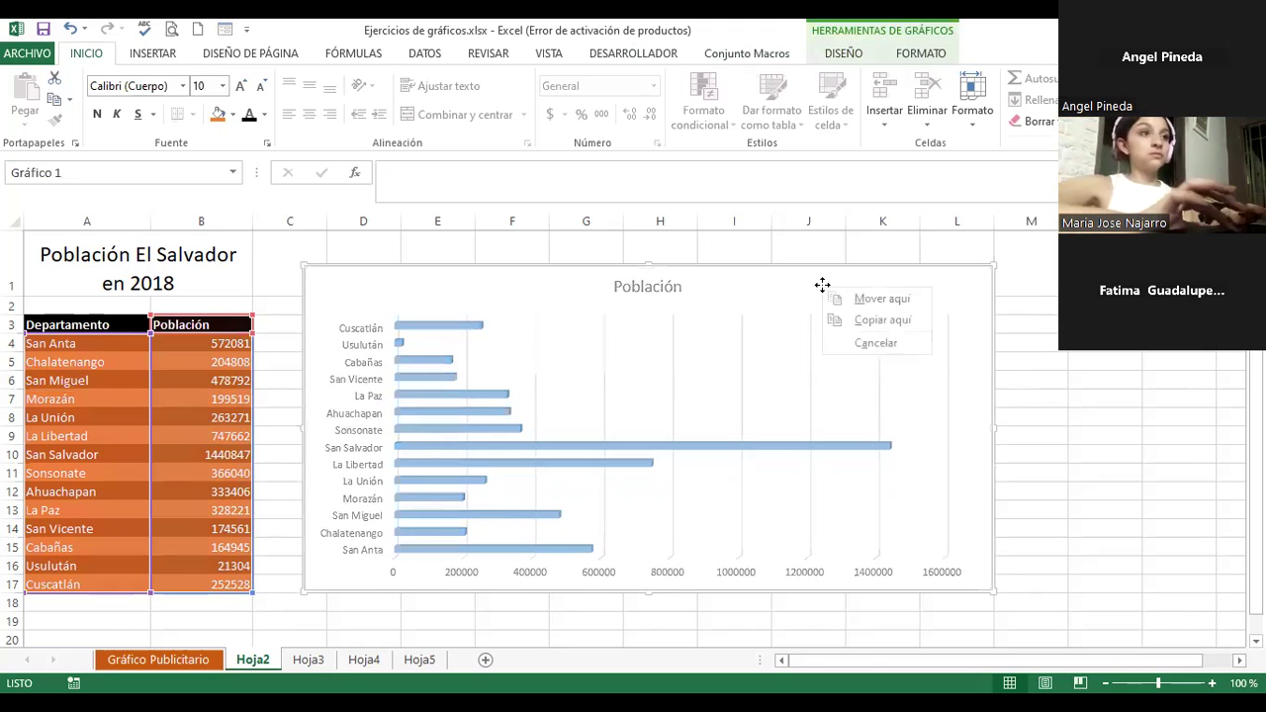
left_click(821, 286)
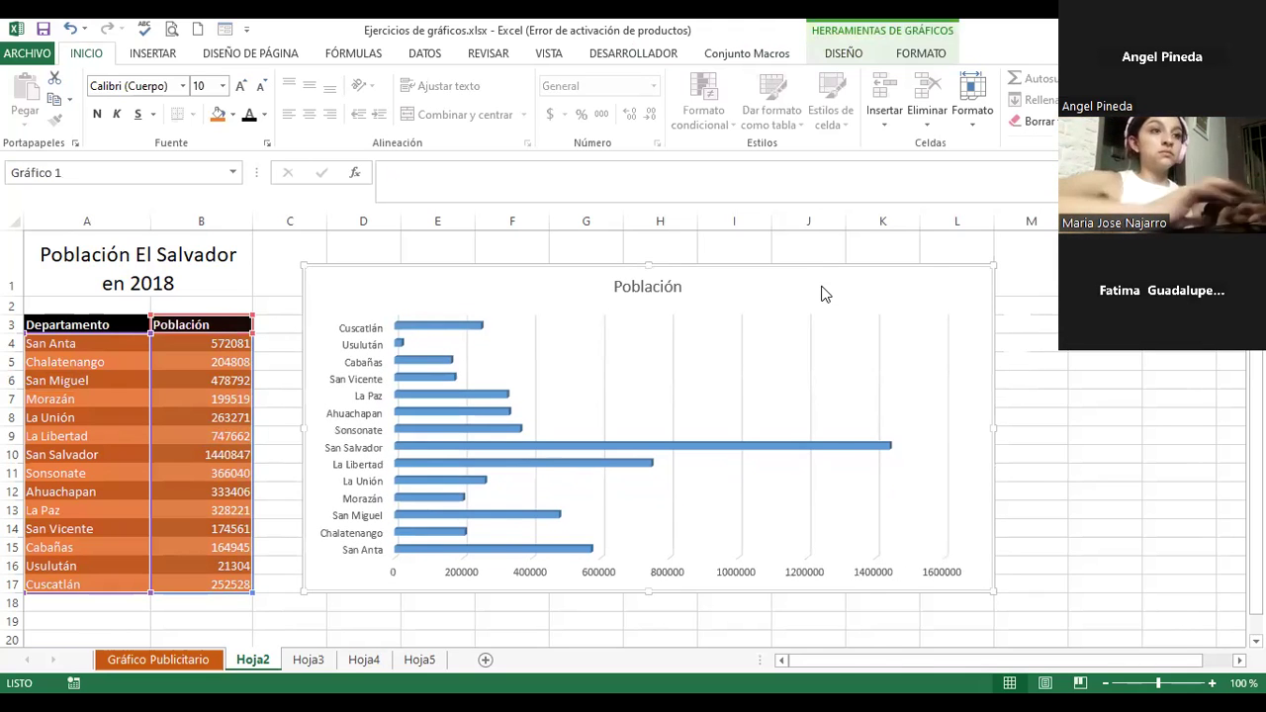
right_click(822, 286)
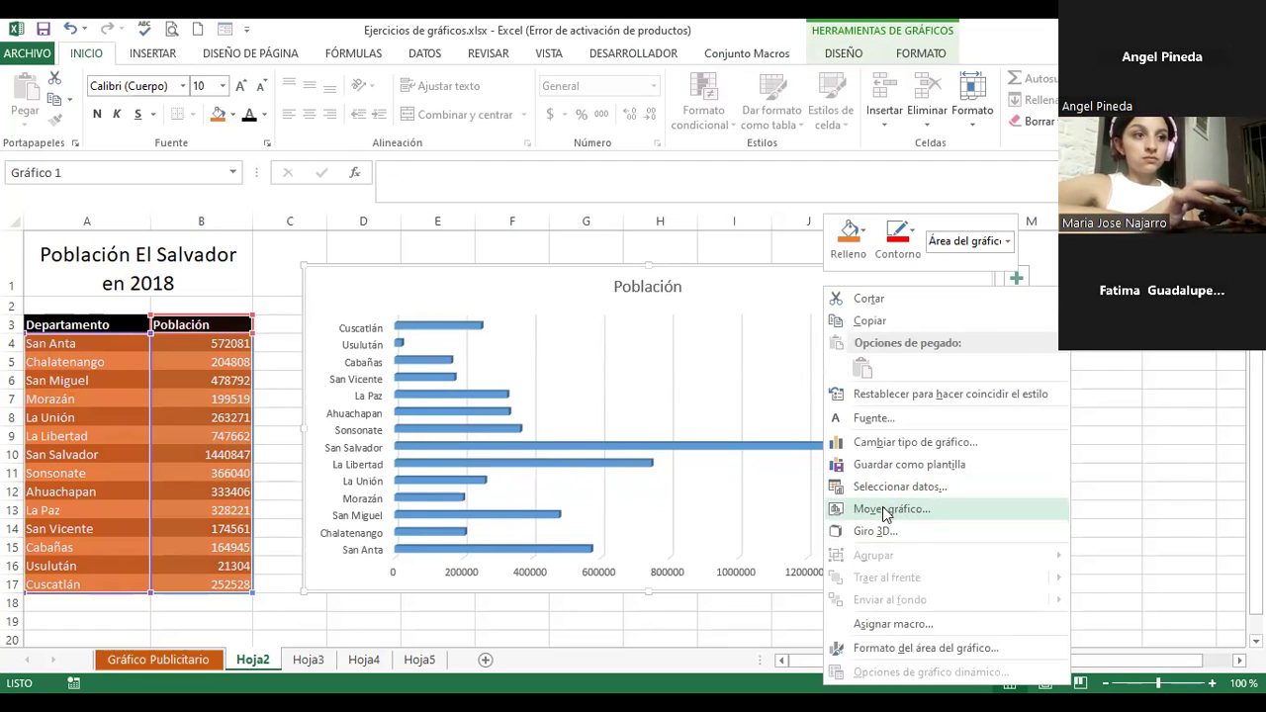
left_click(883, 509)
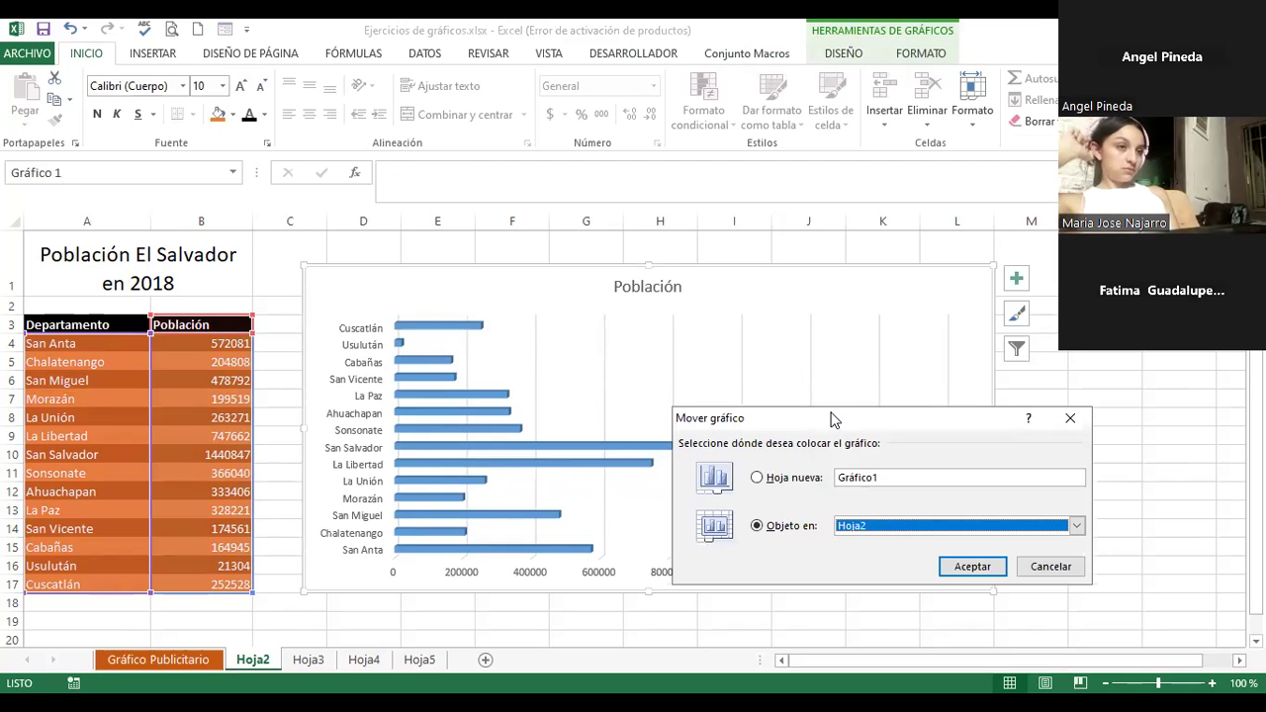
left_click_drag(830, 421, 552, 307)
left_click(478, 366)
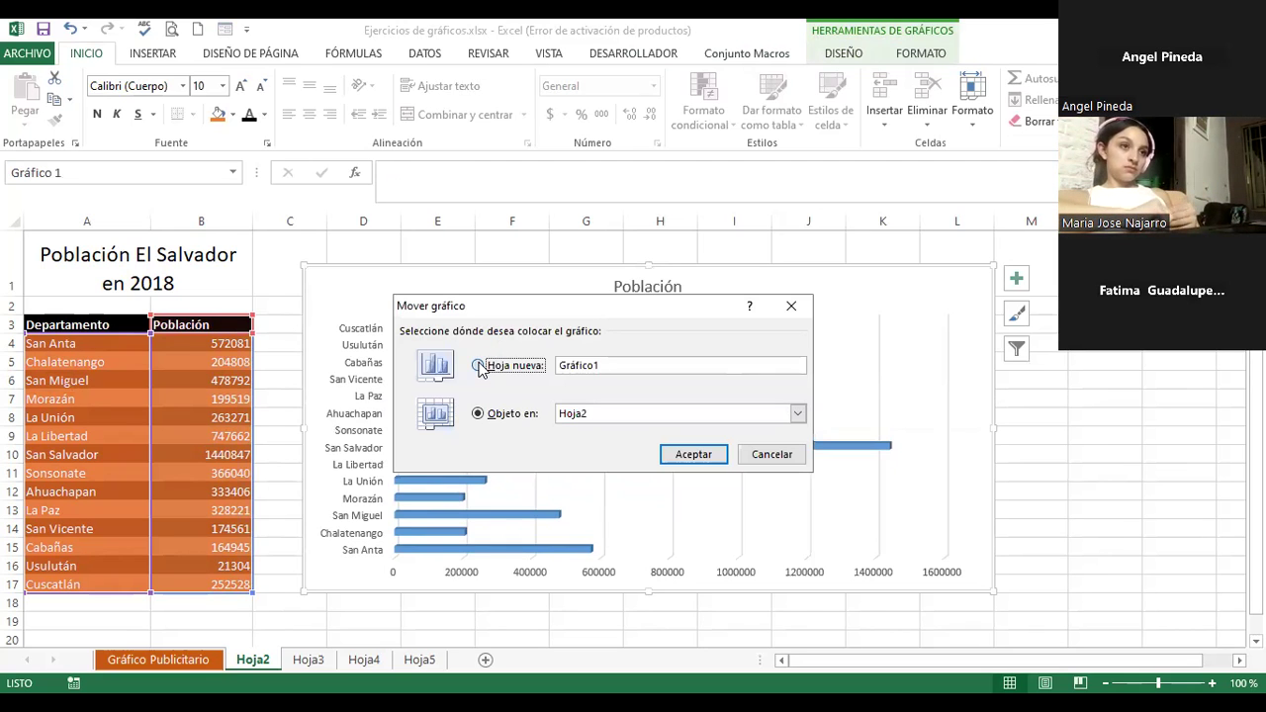
left_click(477, 415)
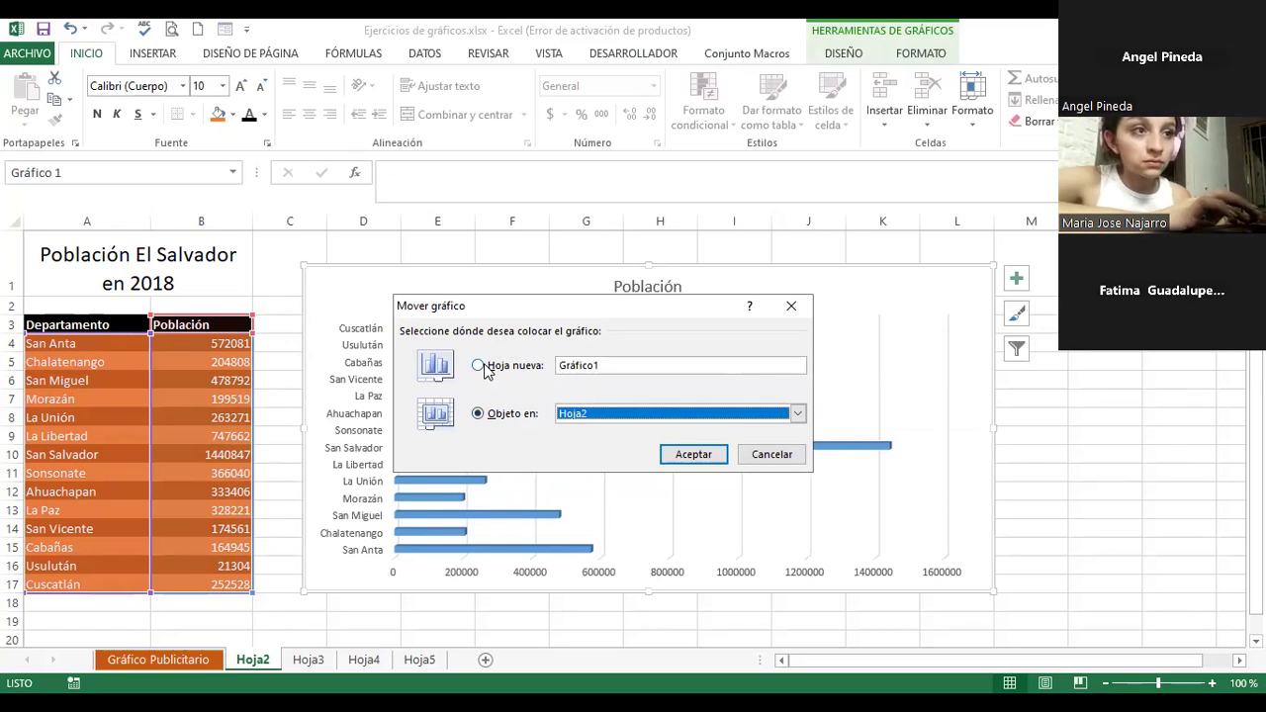
left_click(479, 366)
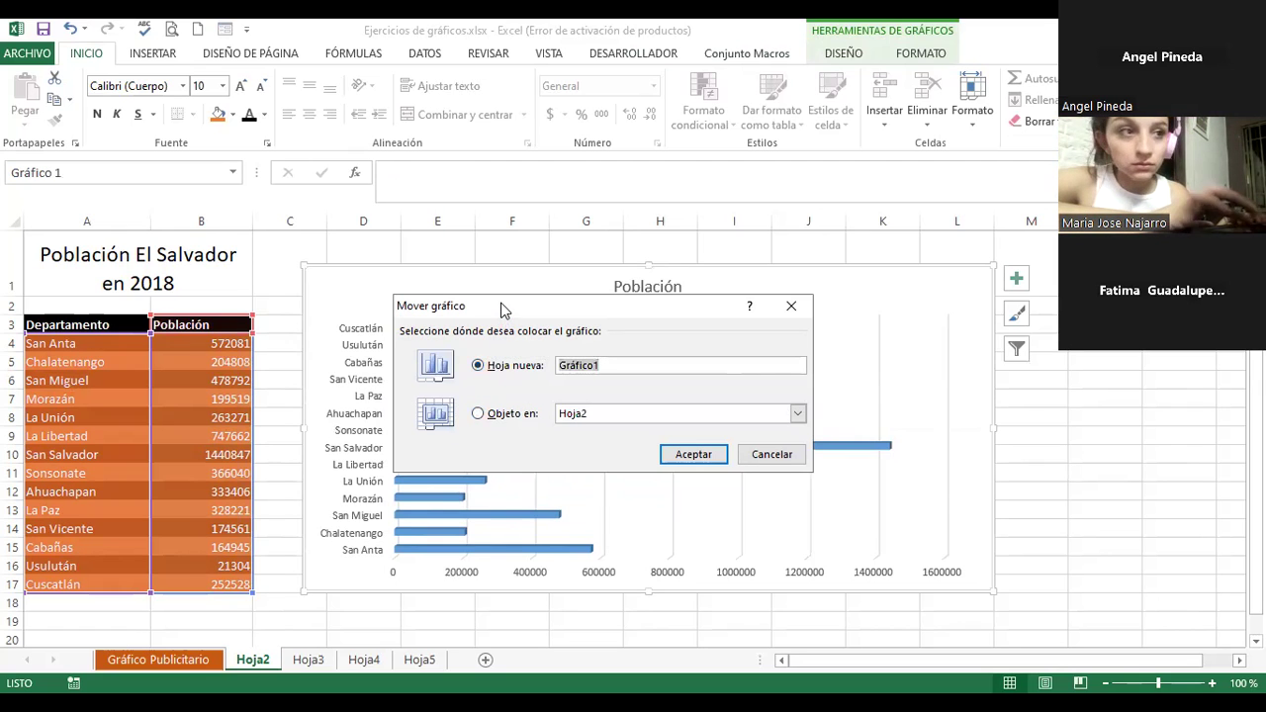
left_click_drag(501, 310, 422, 189)
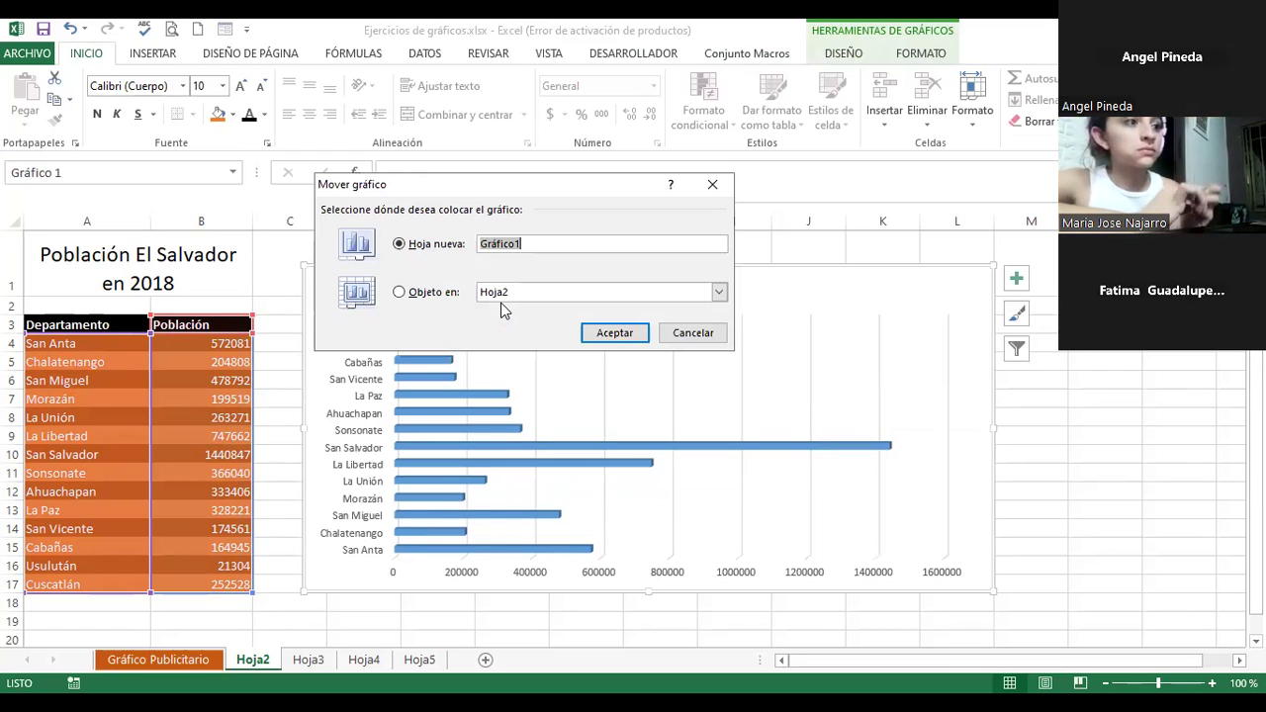
left_click(633, 341)
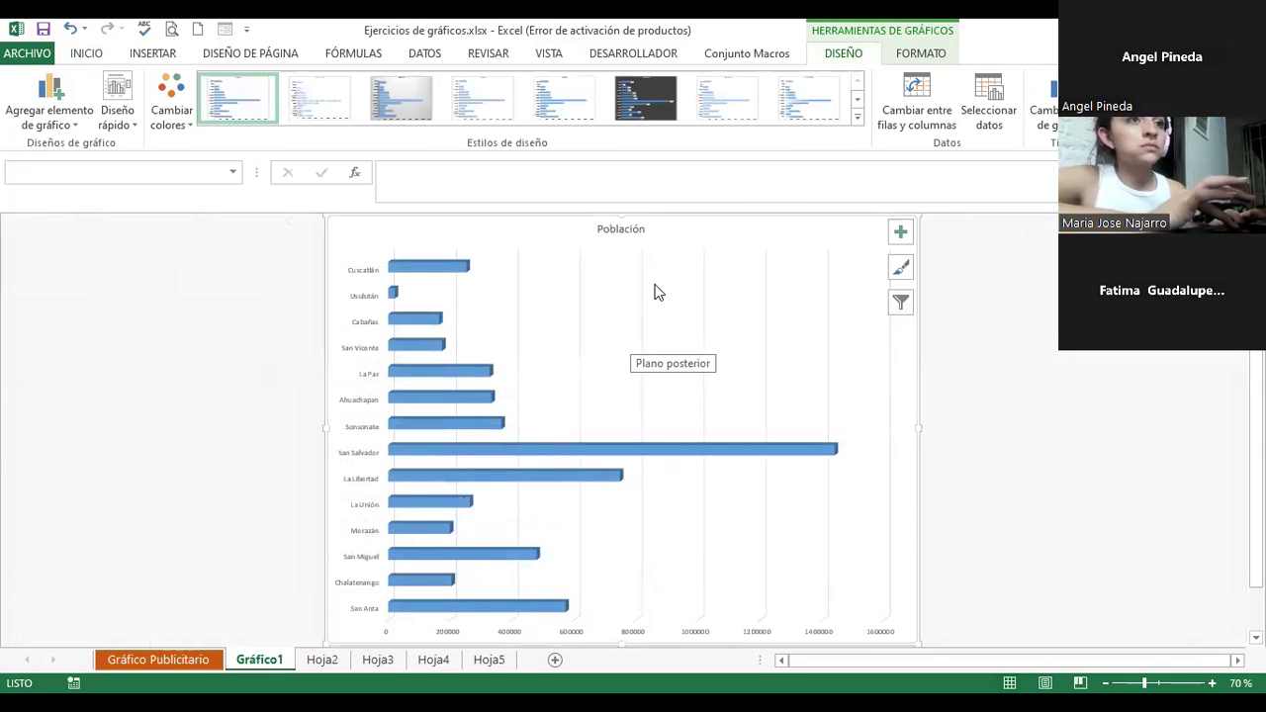
Replace the chart title Población with 'Senso El Salvador 2018'.
left_click(638, 228)
double_click(638, 228)
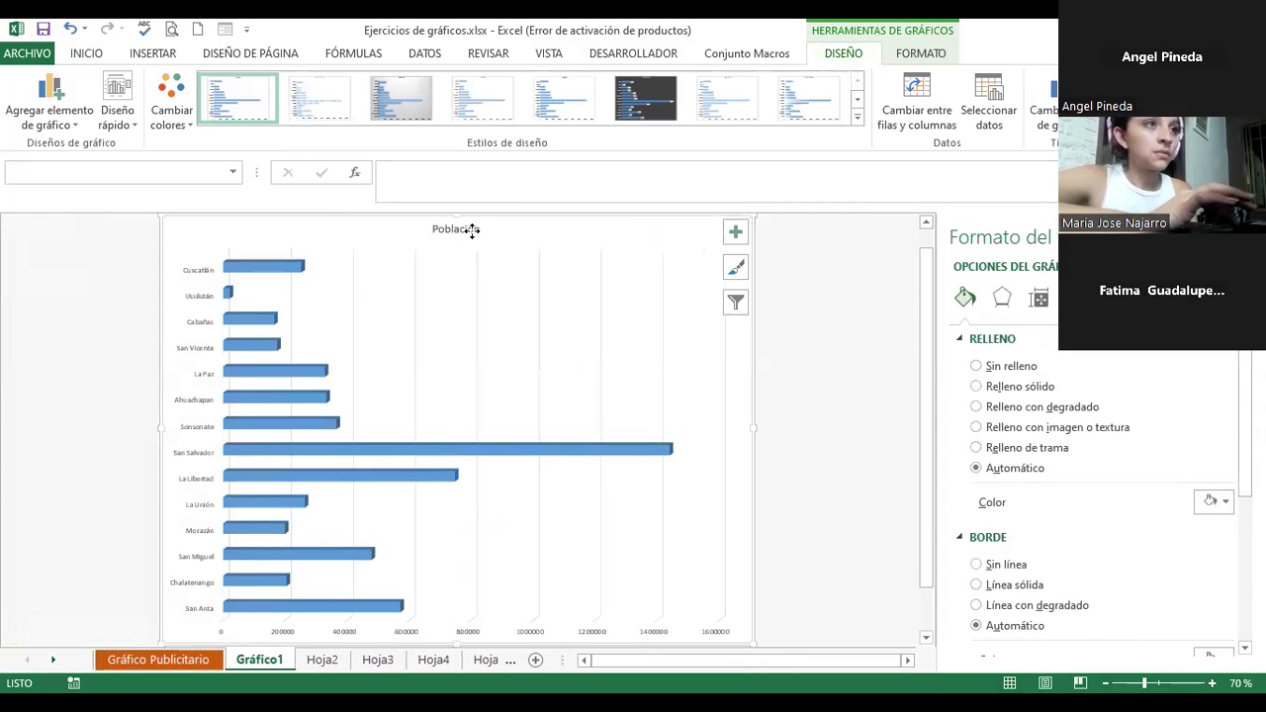
left_click(473, 230)
left_click(439, 230)
left_click_drag(433, 229, 473, 228)
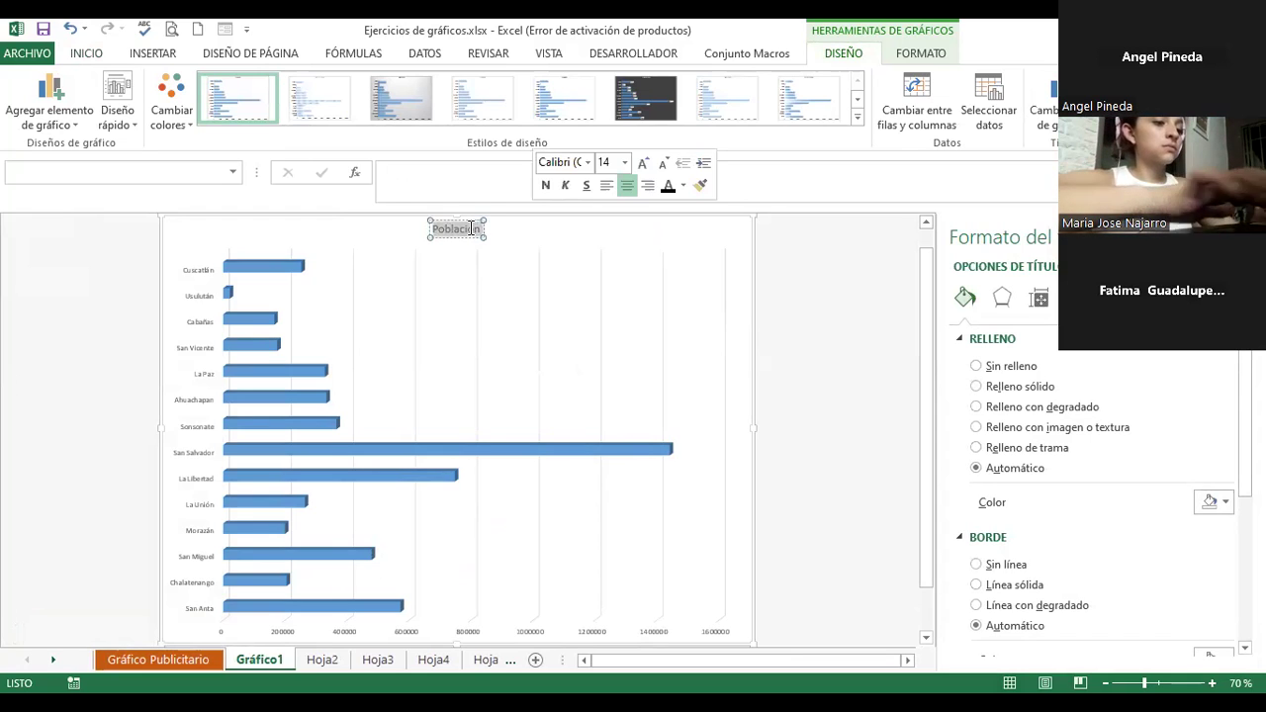
type("Senso")
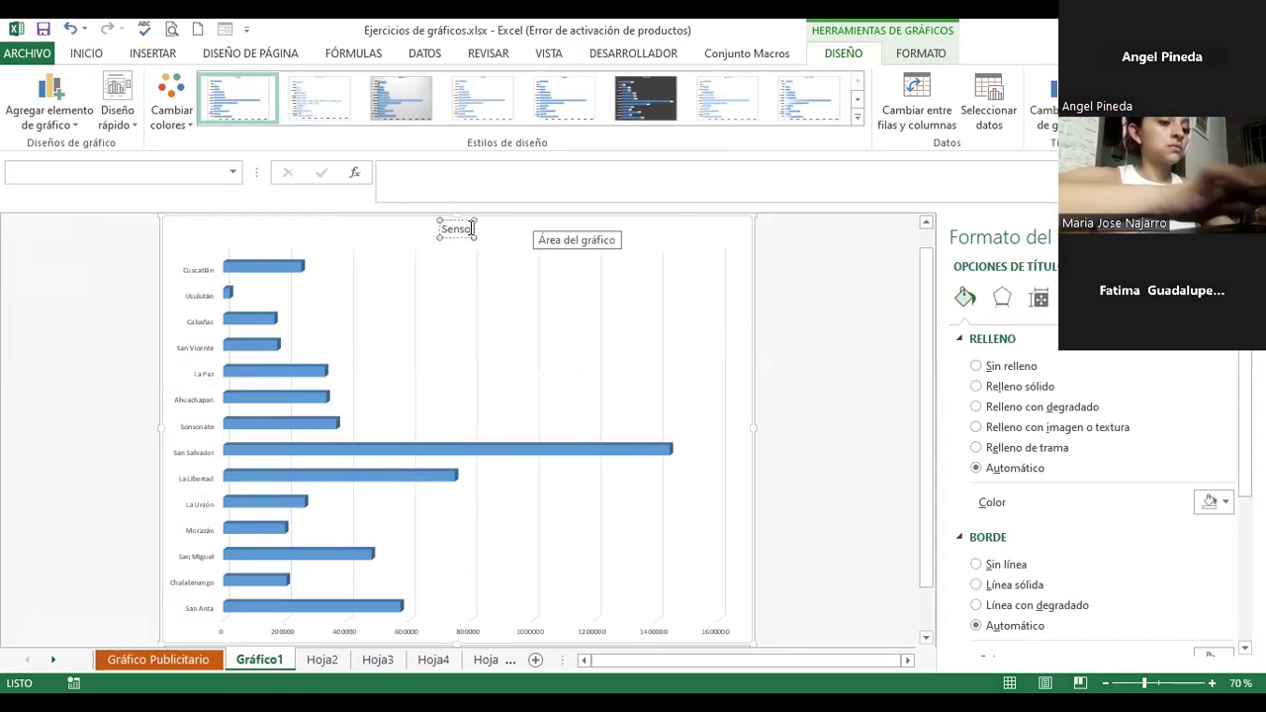
type(" El S")
scroll(470, 228, "up", 5, "ctrl")
type("Salvad")
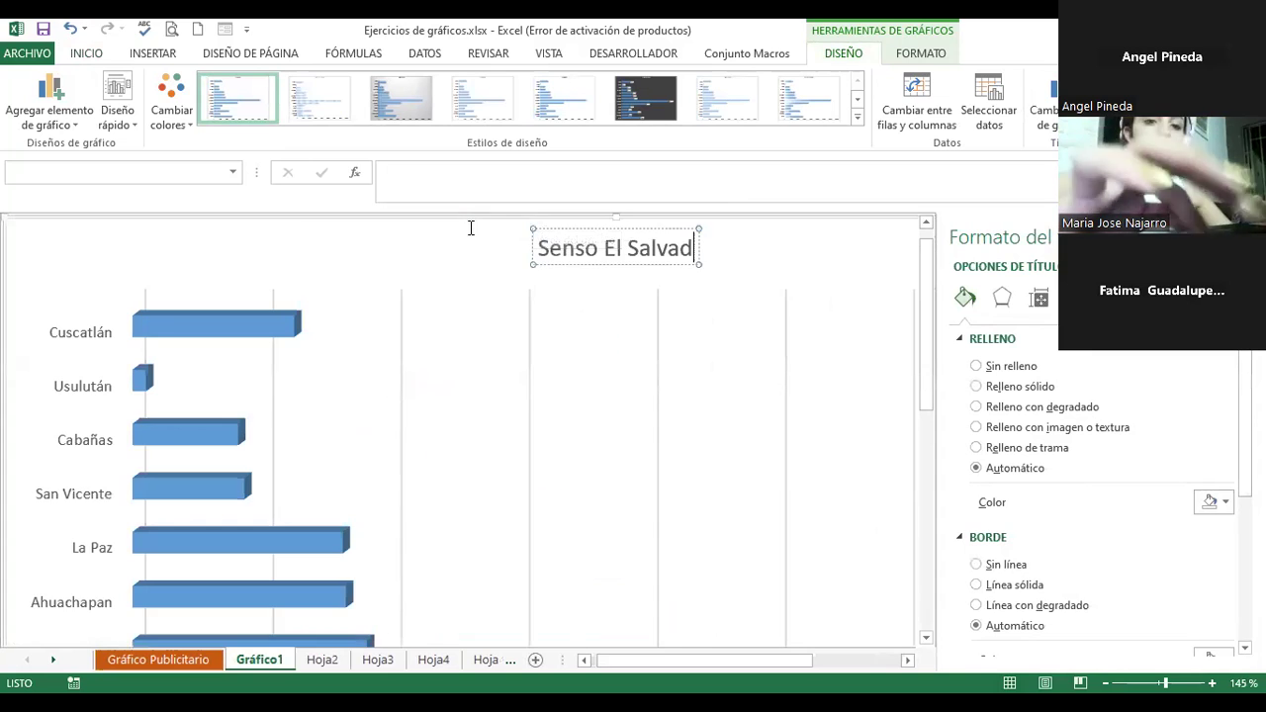
type("o")
scroll(471, 227, "up", 3, "ctrl")
scroll(471, 227, "up", 1, "ctrl")
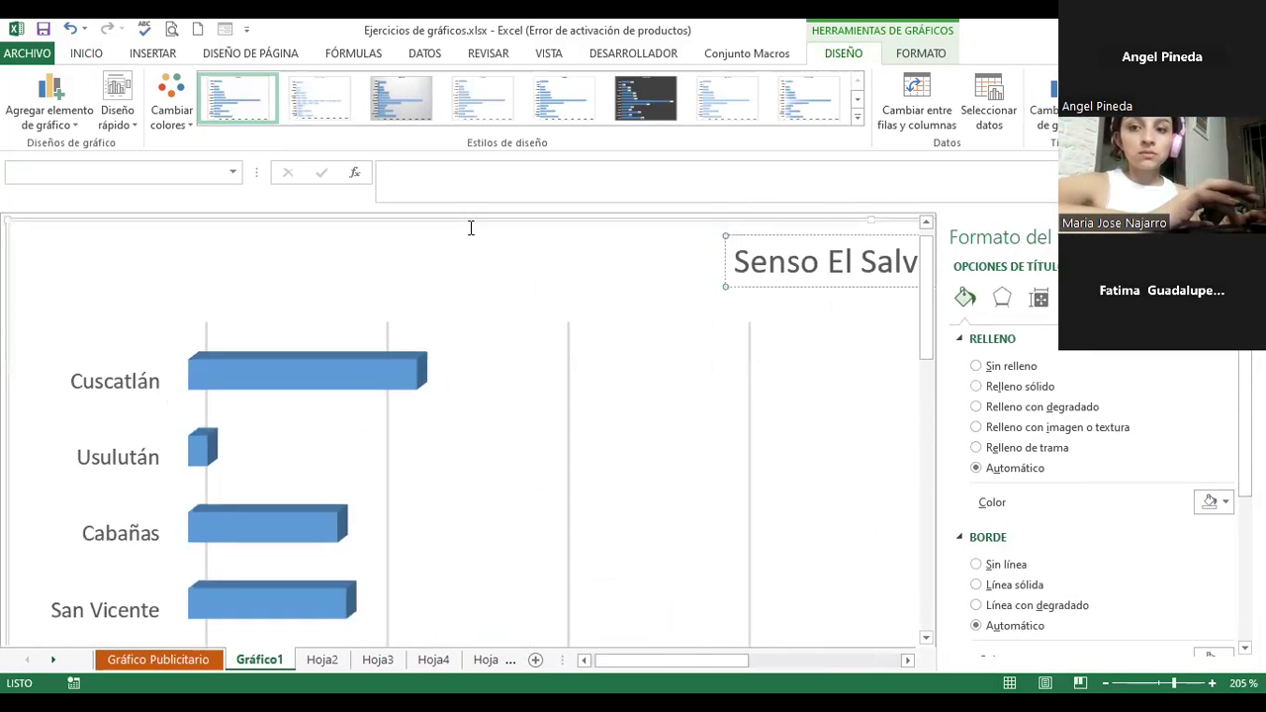
type("r2")
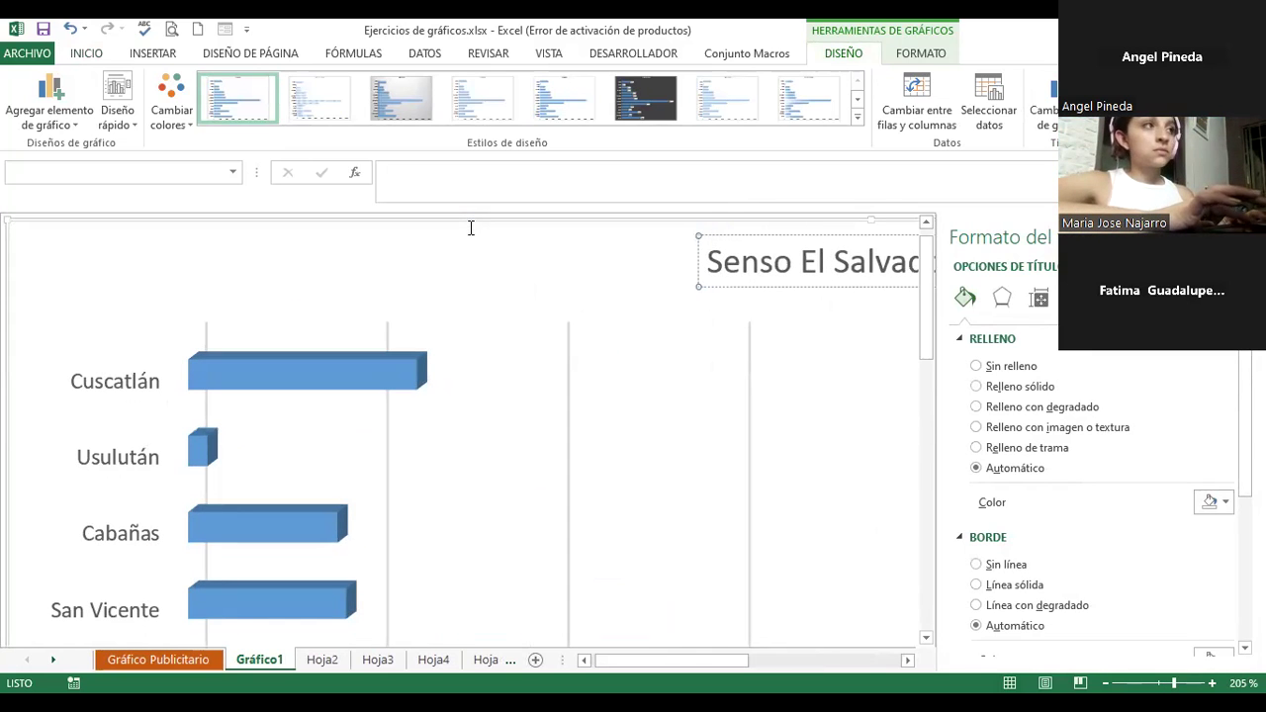
Finish the title edit and switch to the Gráfico Publicitario sheet.
left_click_drag(727, 657, 779, 655)
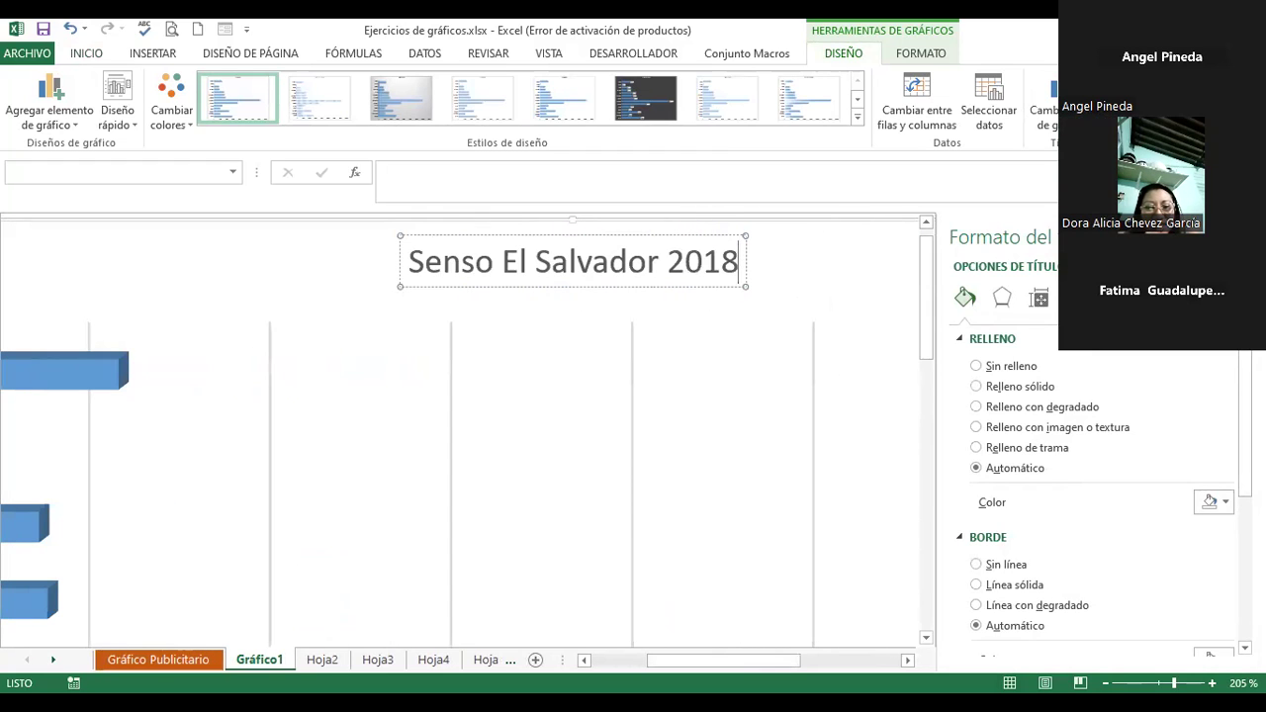
scroll(465, 436, "down", 1, "ctrl")
scroll(465, 435, "down", 1, "ctrl")
scroll(465, 436, "down", 1, "ctrl")
scroll(464, 435, "down", 1, "ctrl")
scroll(465, 435, "down", 1, "ctrl")
scroll(465, 435, "down", 1, "ctrl")
scroll(465, 435, "down", 1, "ctrl")
scroll(465, 435, "down", 1, "ctrl")
scroll(731, 558, "down", 1, "ctrl")
scroll(732, 559, "down", 1, "ctrl")
scroll(732, 559, "down", 1, "ctrl")
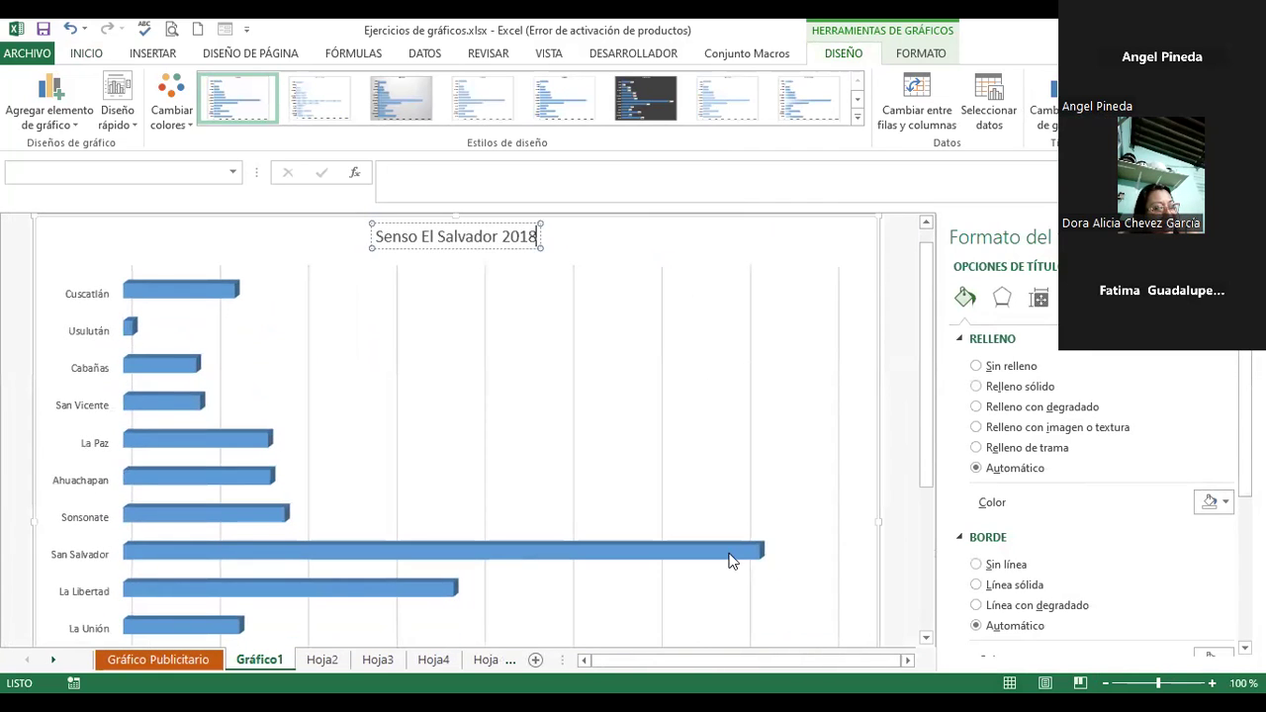
left_click(893, 359)
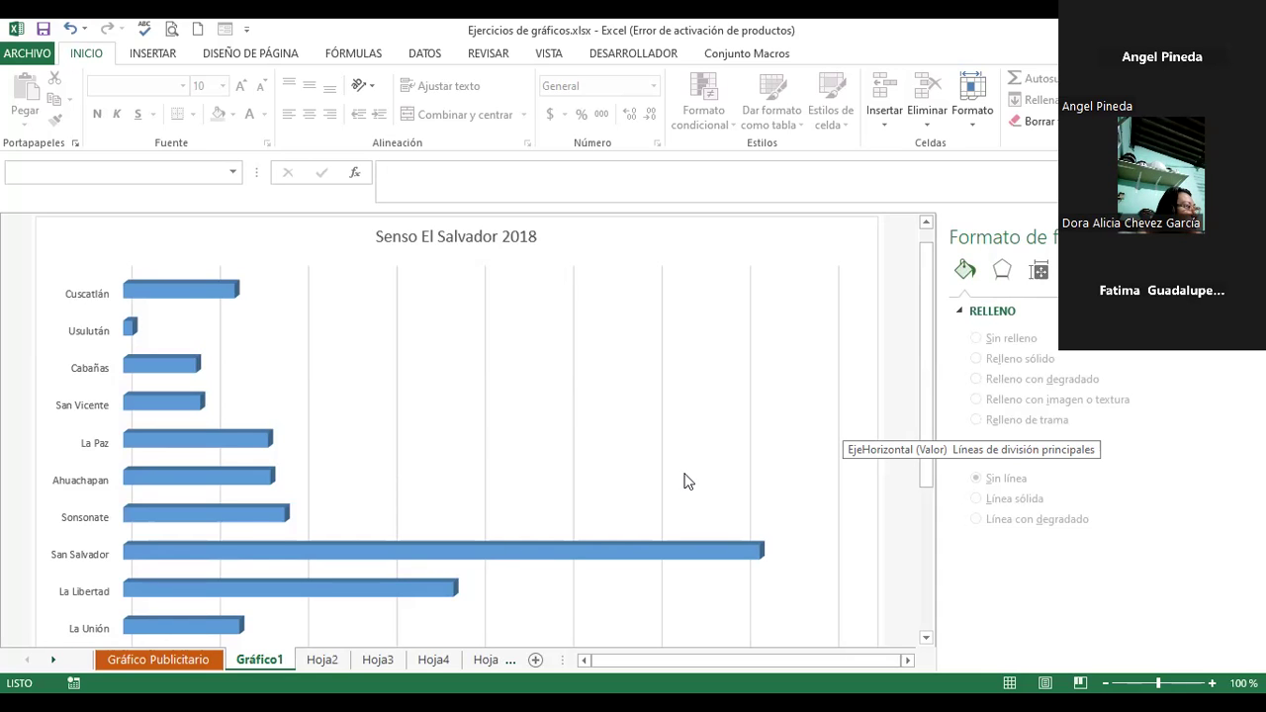
left_click(115, 658)
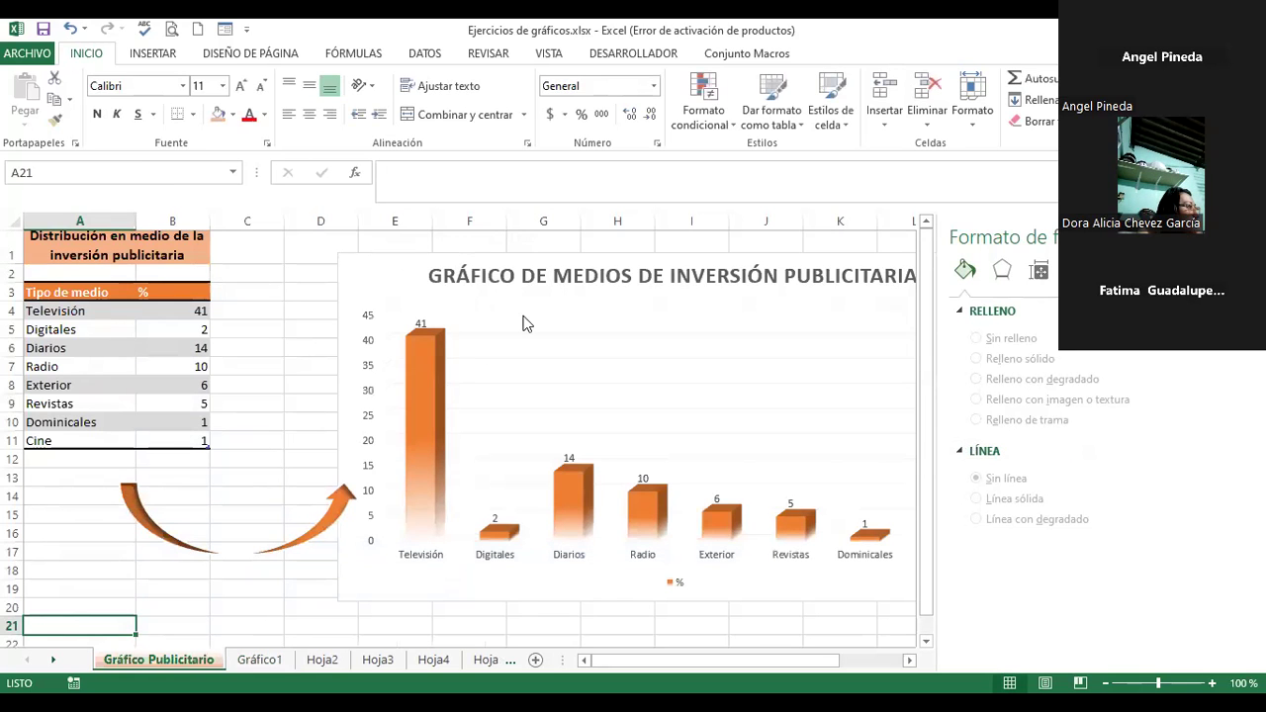
Select the advertising-investment chart and show the Chart Tools DISEÑO styles.
left_click(569, 314)
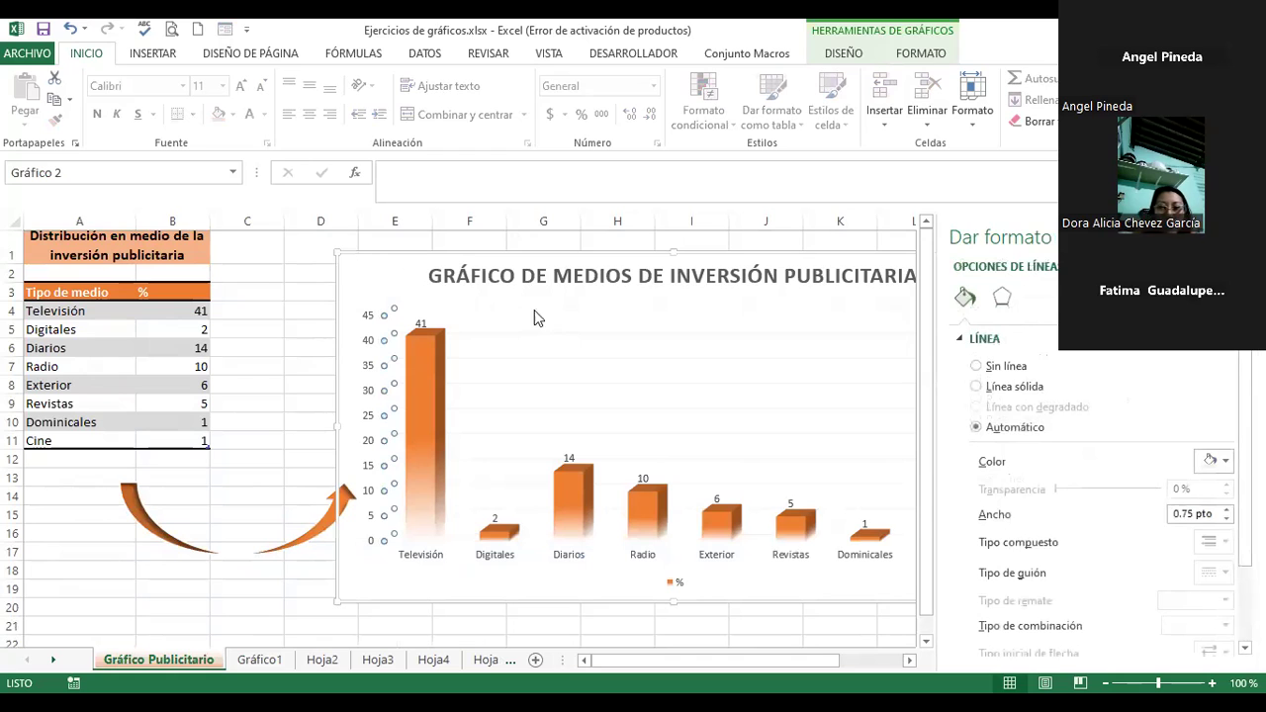
right_click(360, 273)
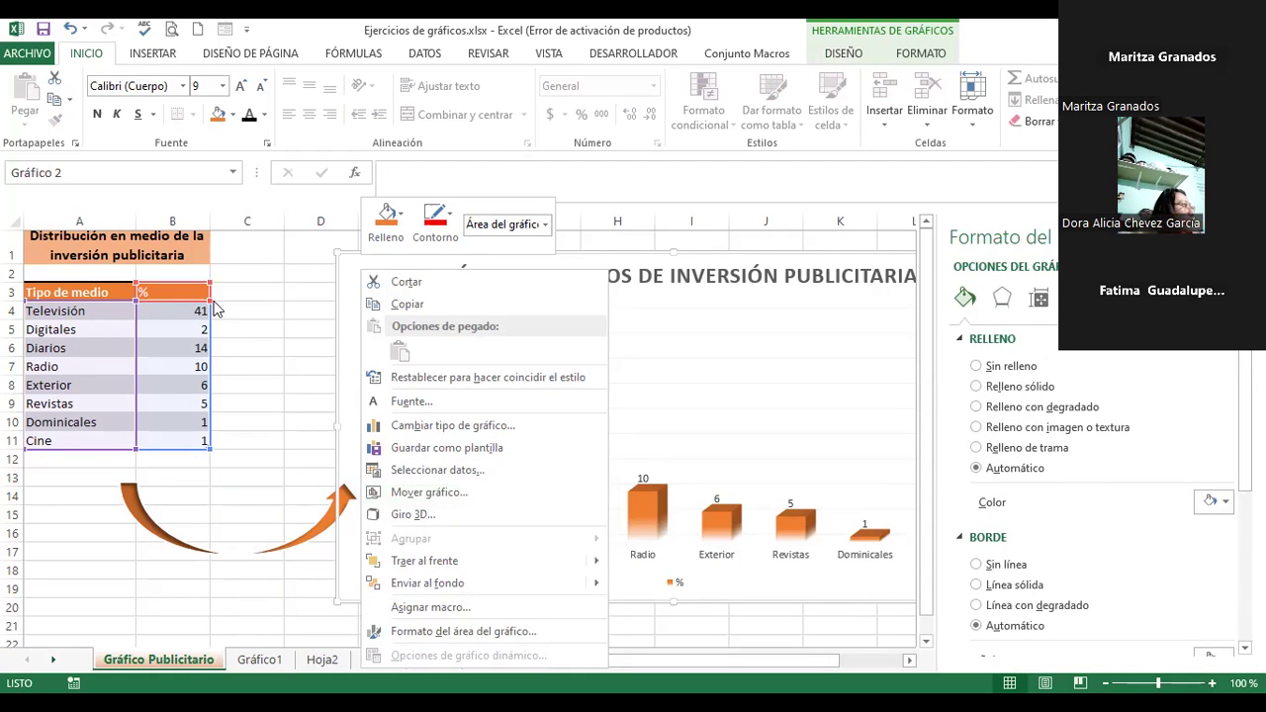
left_click(693, 371)
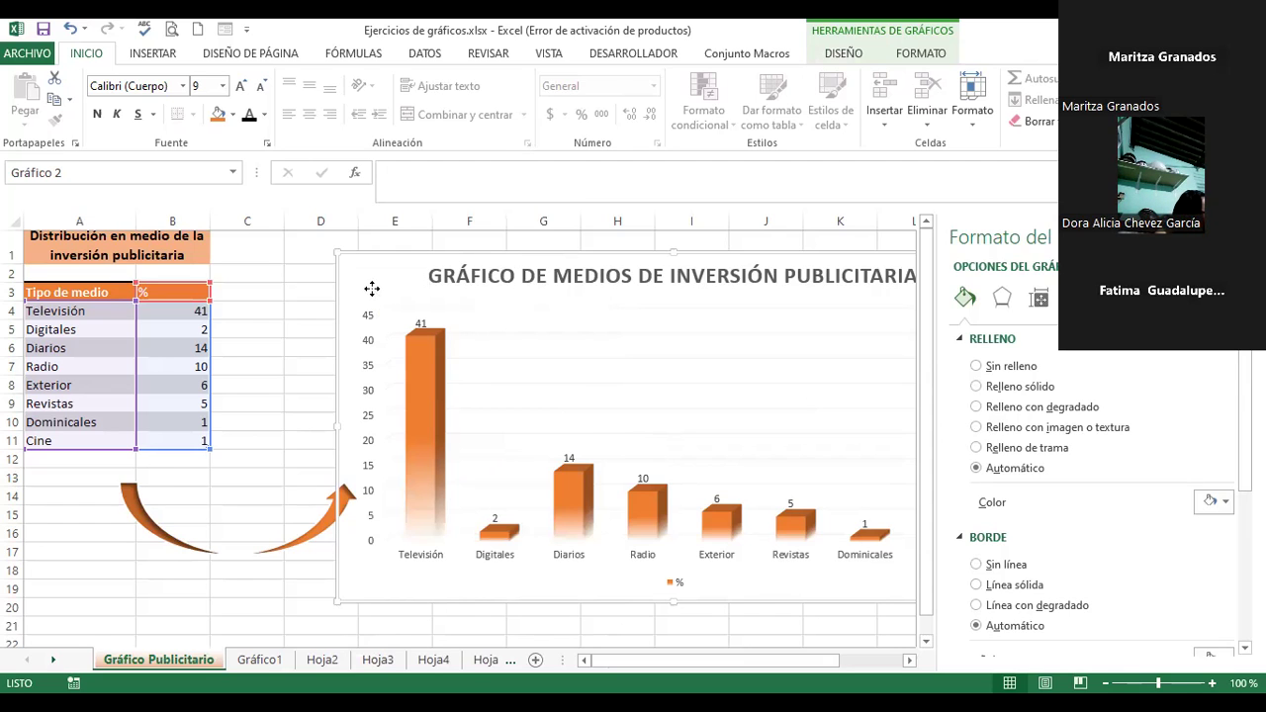
left_click_drag(371, 293, 387, 291)
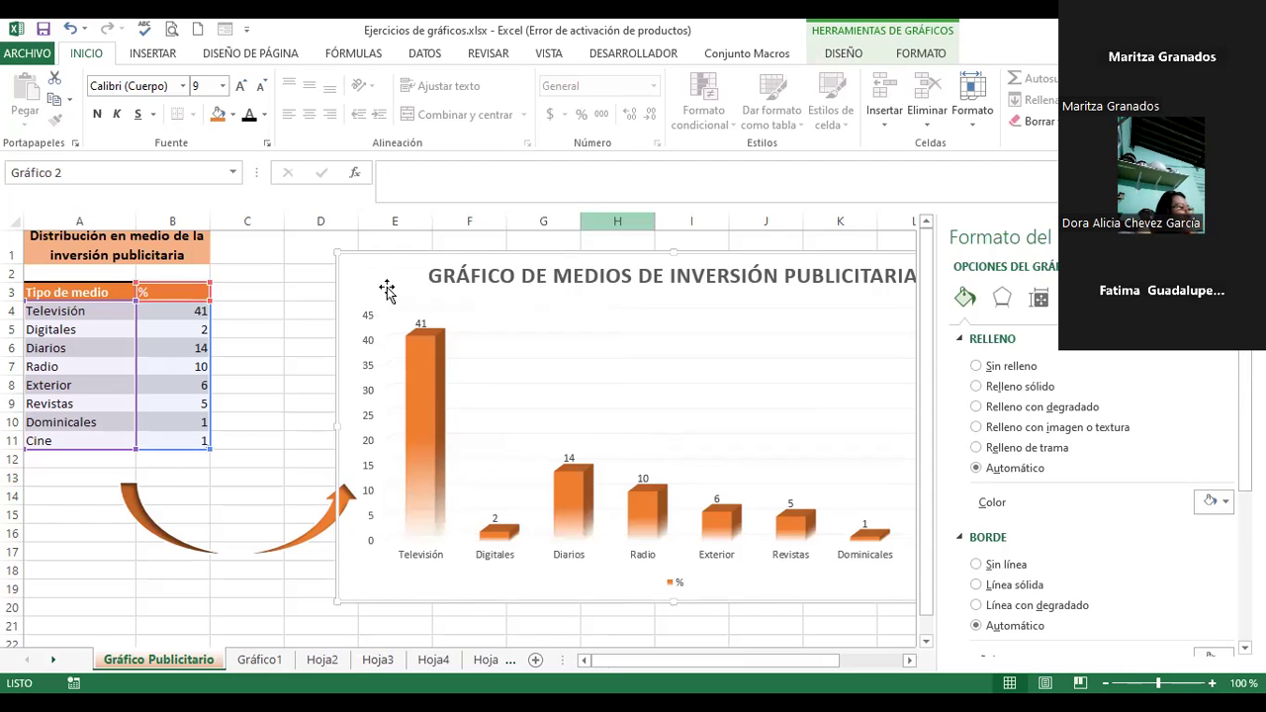
left_click(846, 55)
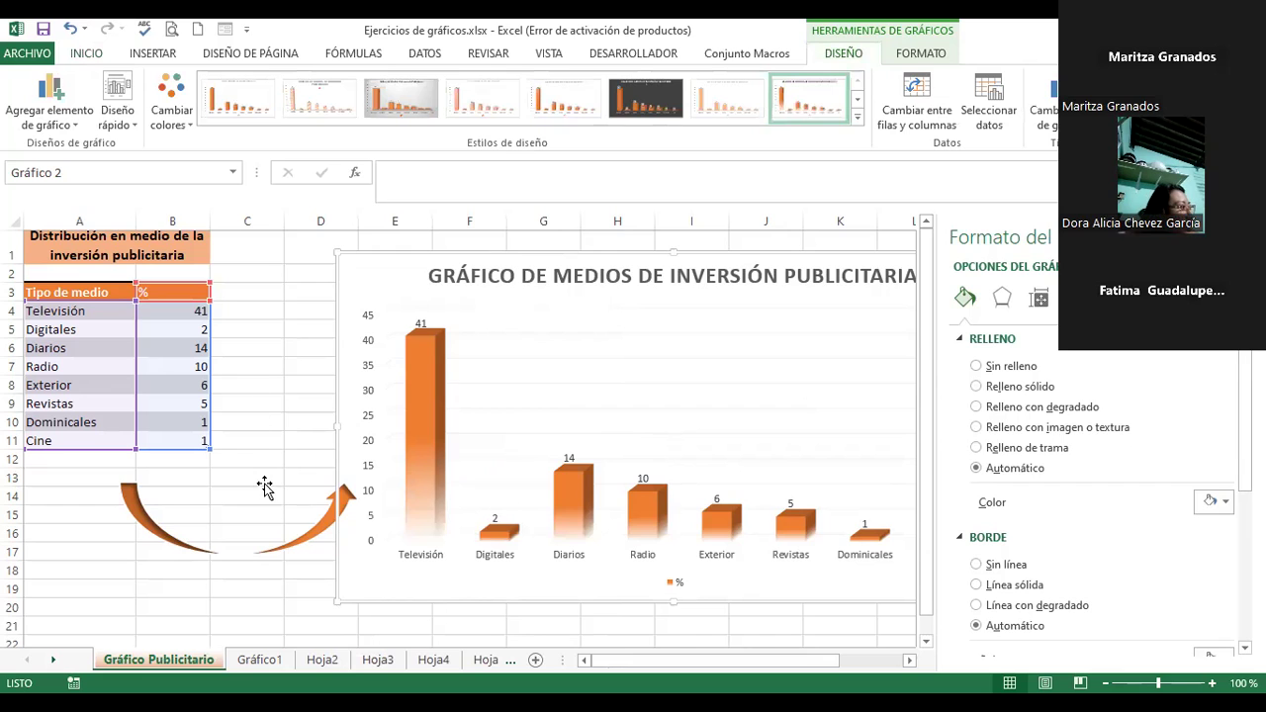
Go through the sheet tabs and open the Gráfico1 chart sheet.
left_click(337, 665)
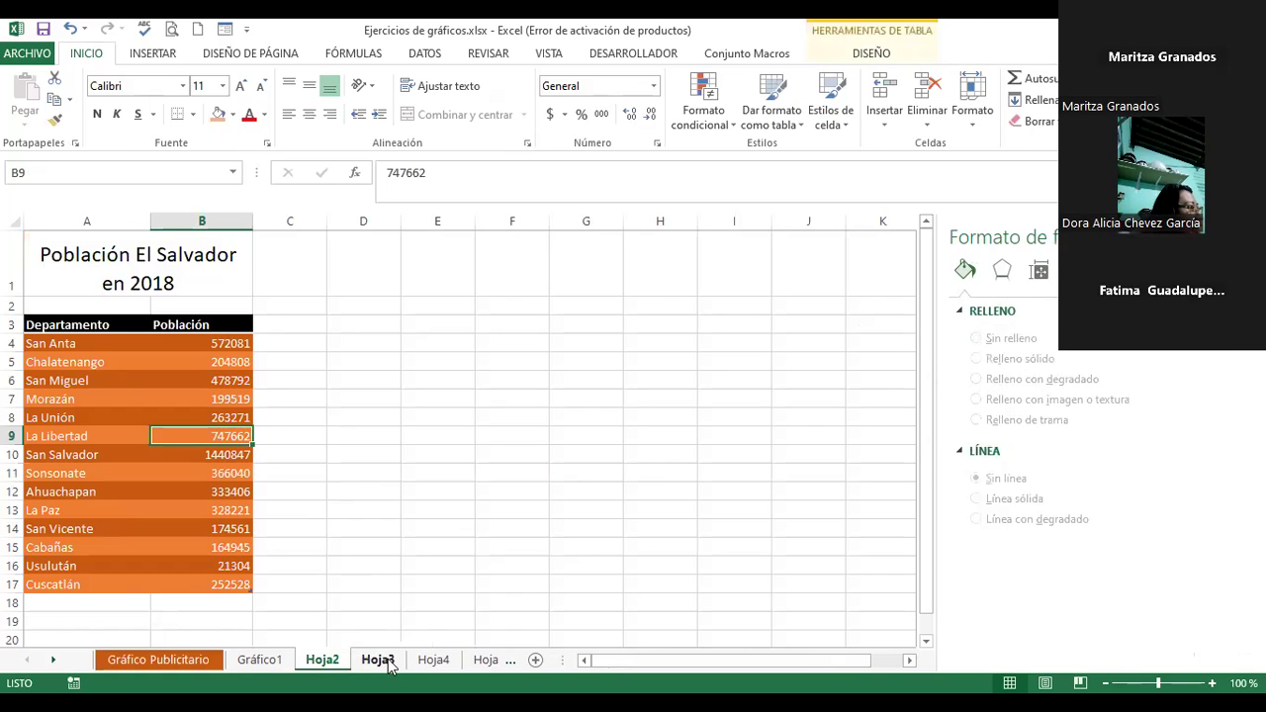
left_click(384, 662)
left_click(265, 659)
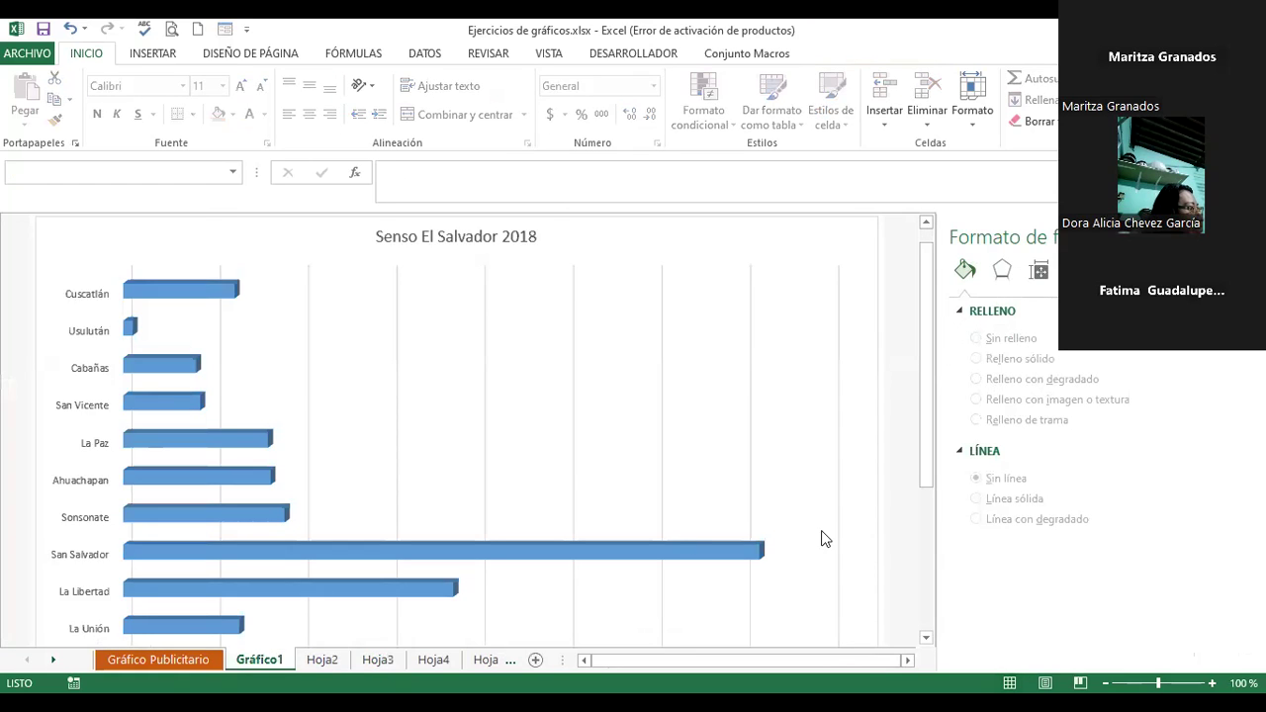
left_click_drag(927, 354, 938, 435)
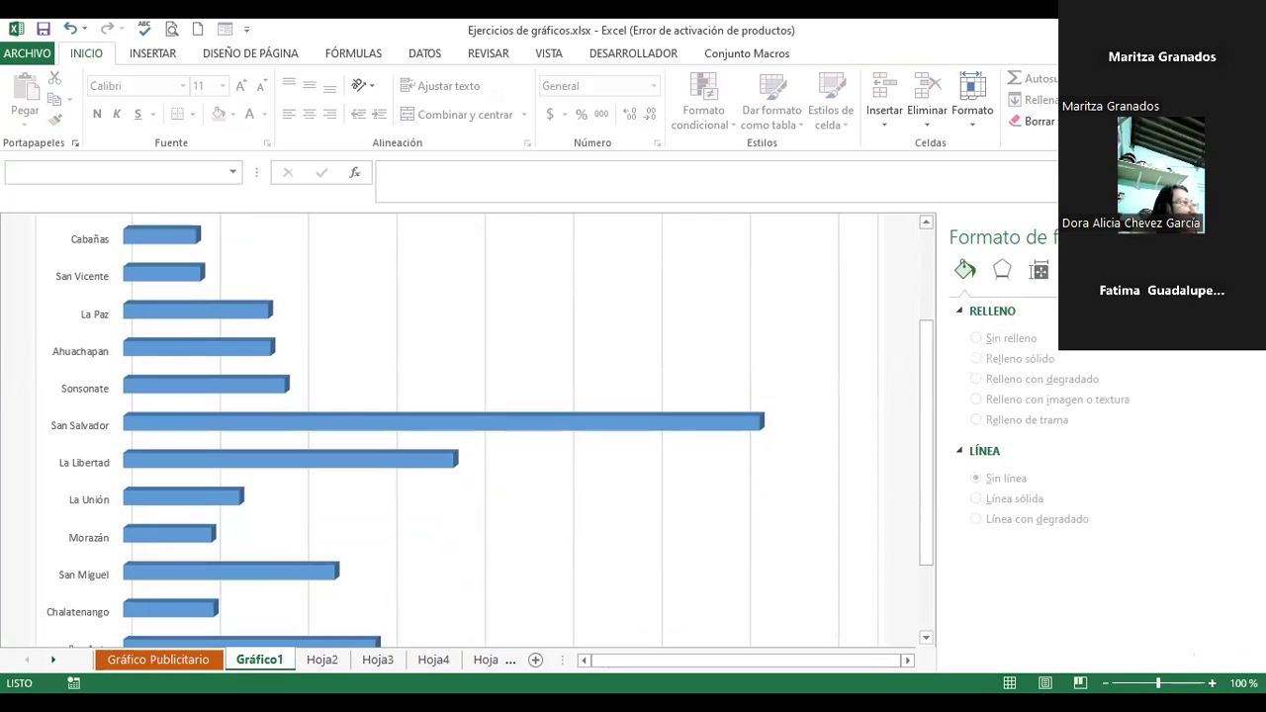
scroll(927, 585, "down", 1, "ctrl")
scroll(692, 456, "down", 1, "ctrl")
scroll(692, 457, "down", 1, "ctrl")
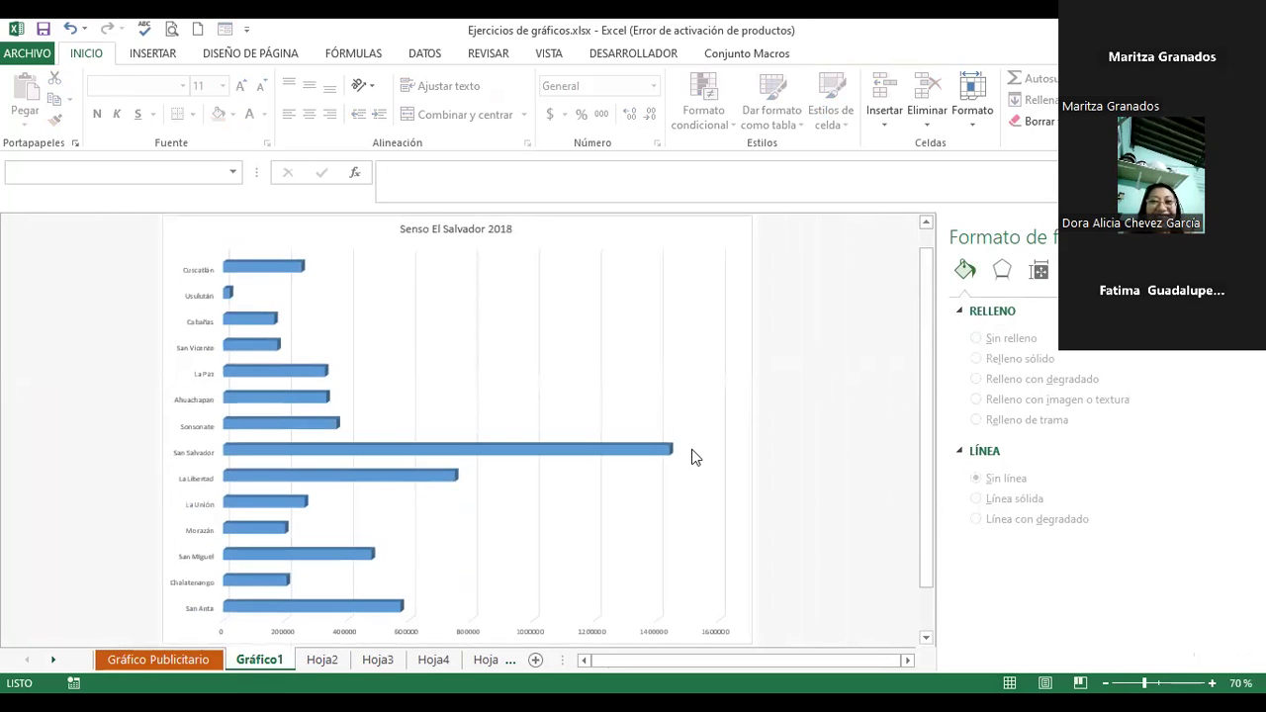
Enlarge the 'Senso El Salvador 2018' title to 28 pt and select the population series.
left_click(453, 229)
left_click(242, 87)
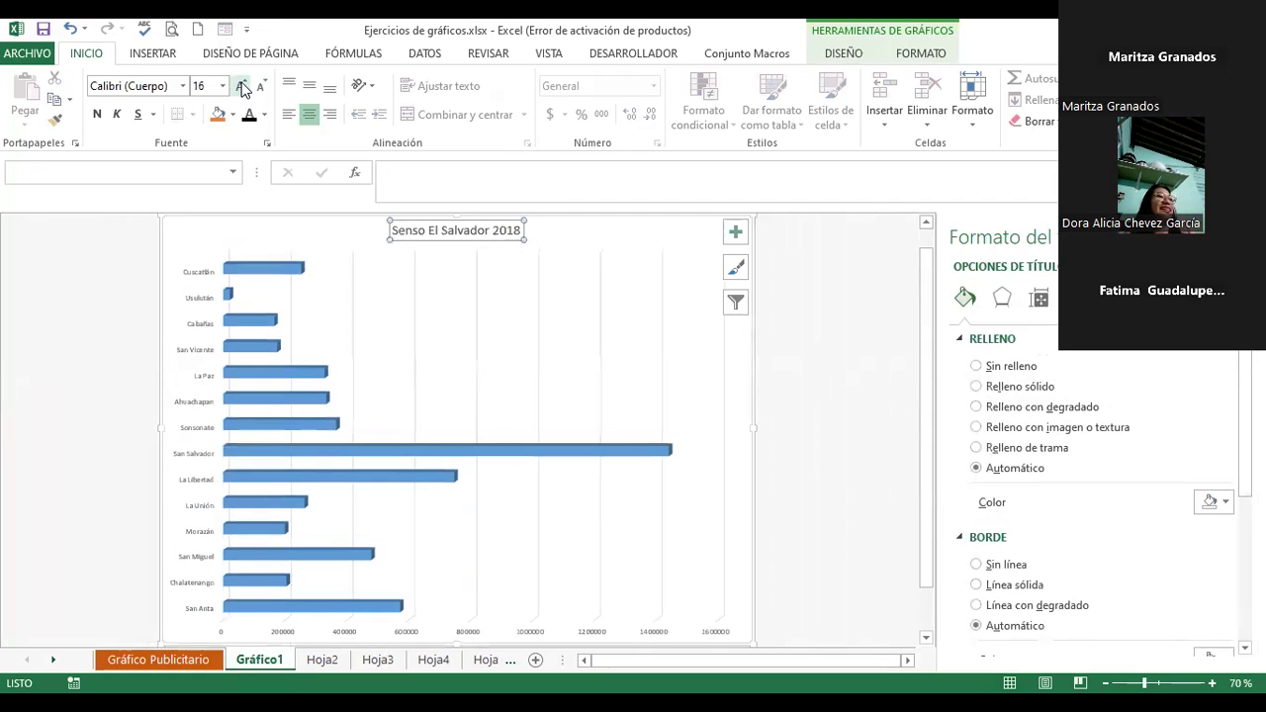
left_click(243, 88)
left_click(243, 87)
left_click(243, 87)
left_click(242, 87)
left_click(243, 87)
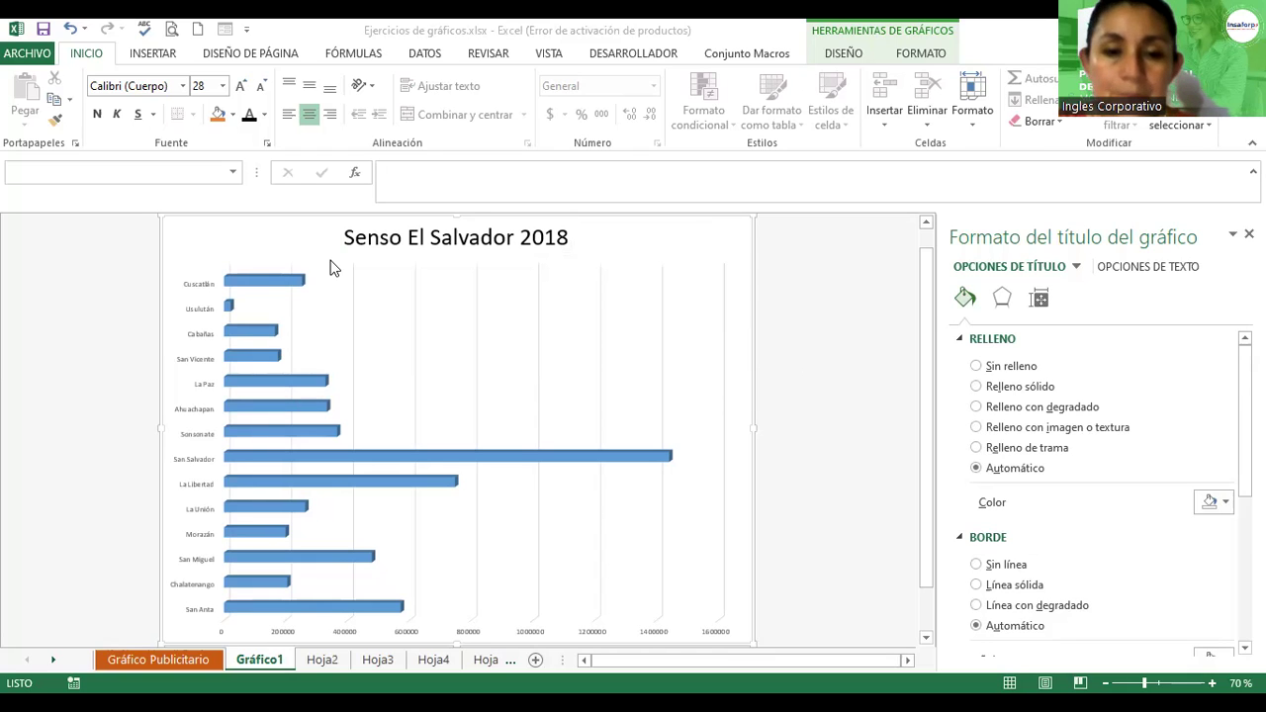
left_click(367, 459)
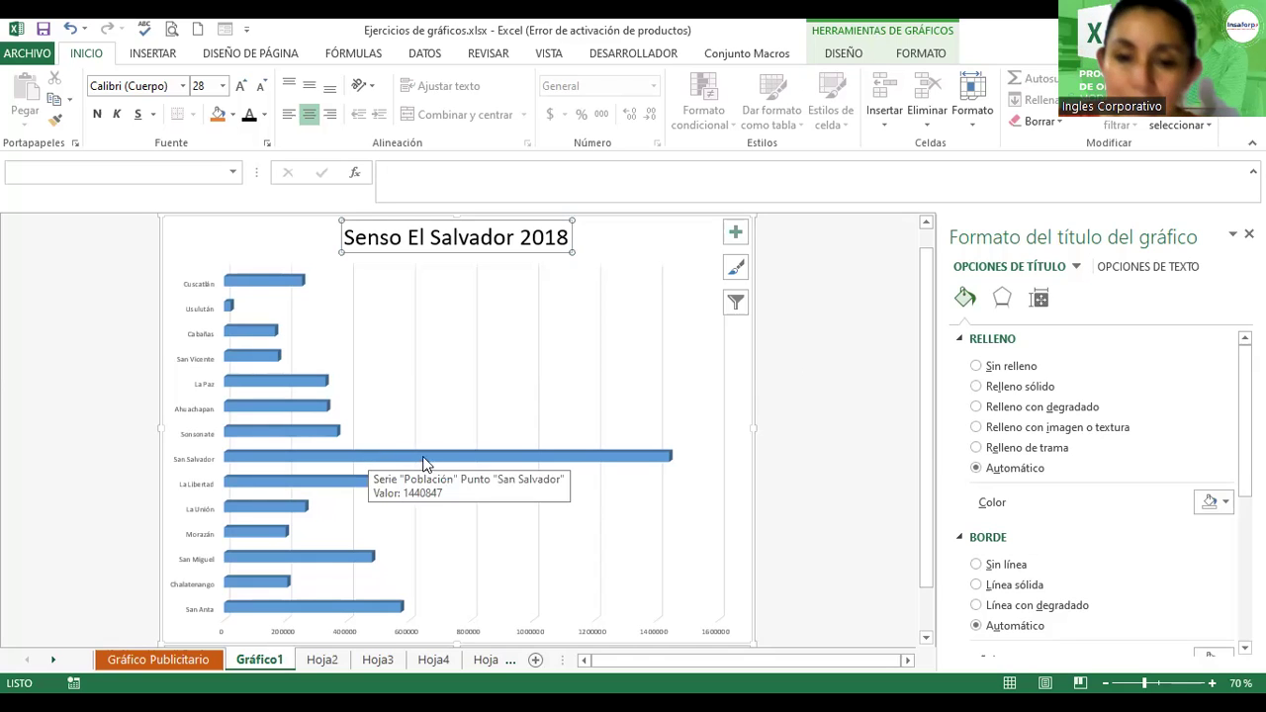
left_click(447, 459)
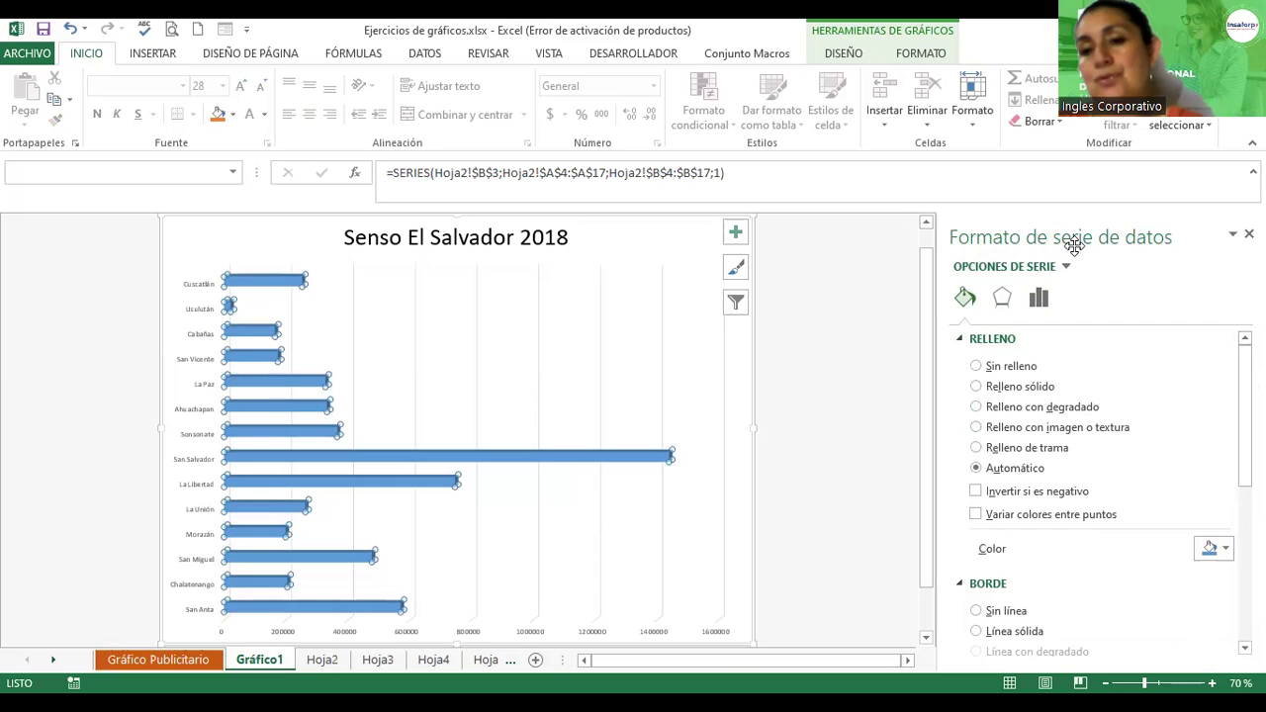
Open Formato del área del gráfico, then select the population bars to show their series formatting.
left_click(673, 241)
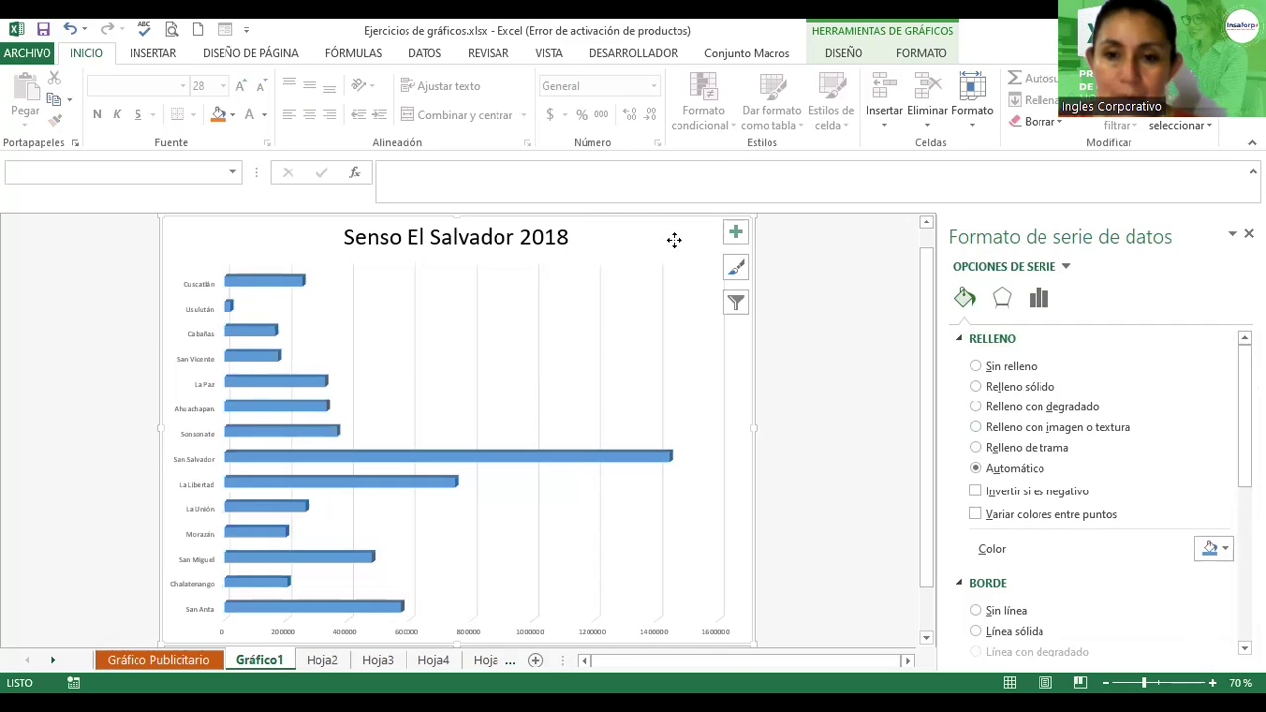
right_click(673, 241)
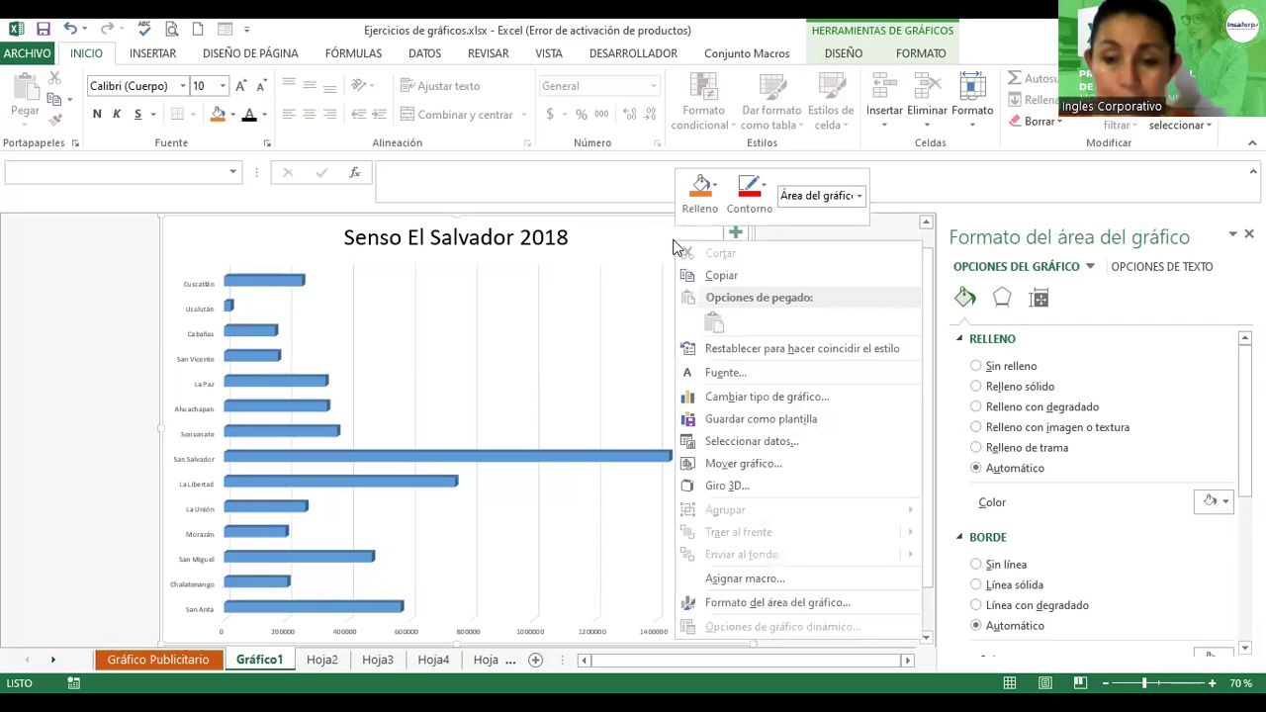
left_click(764, 608)
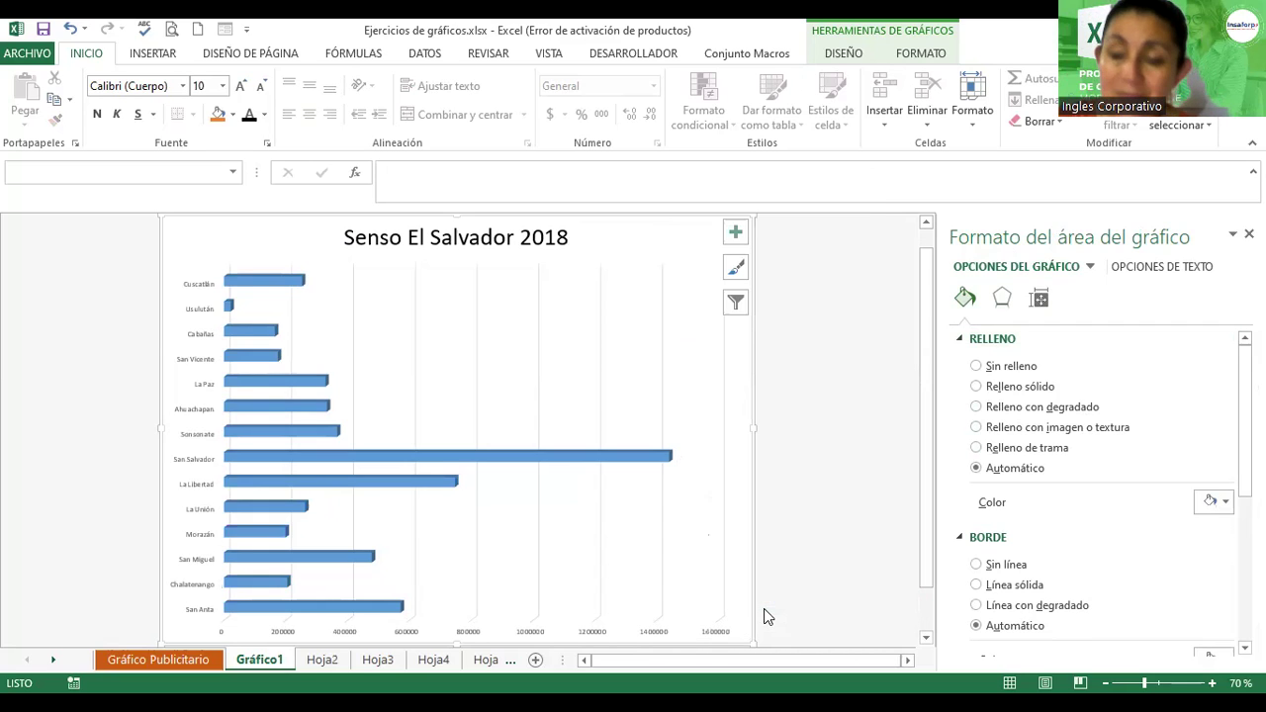
left_click(1248, 234)
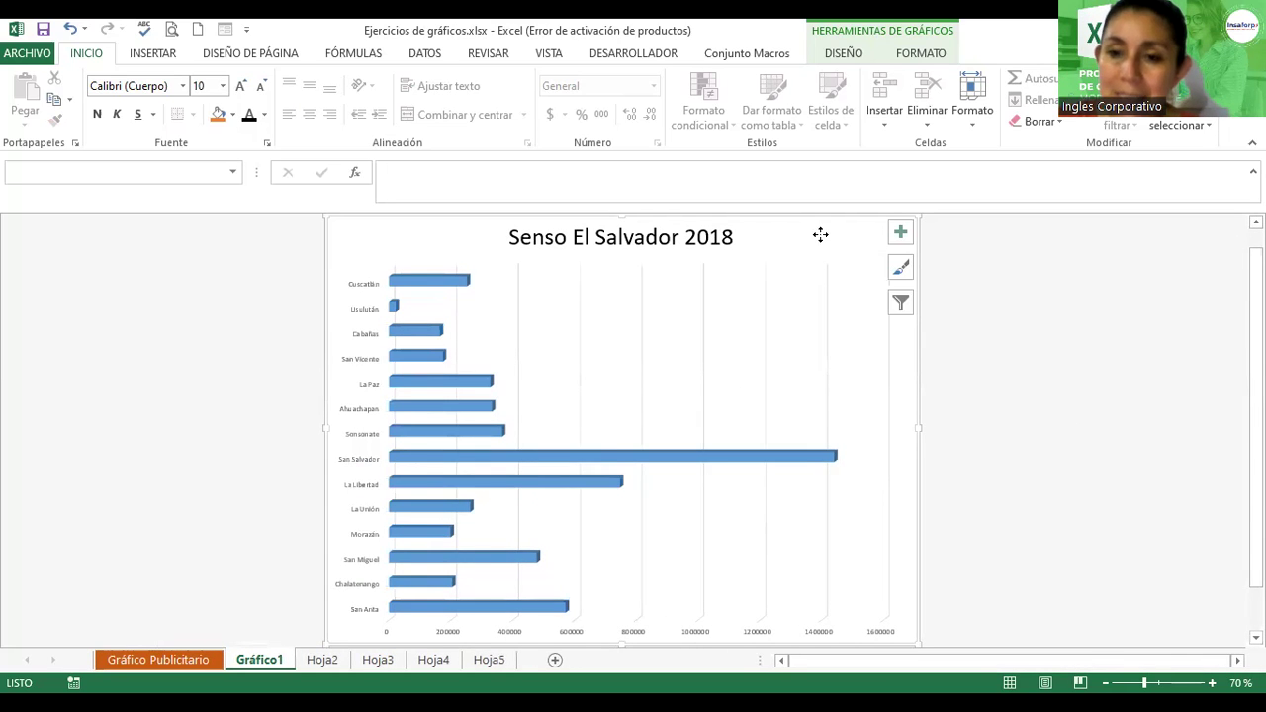
right_click(820, 235)
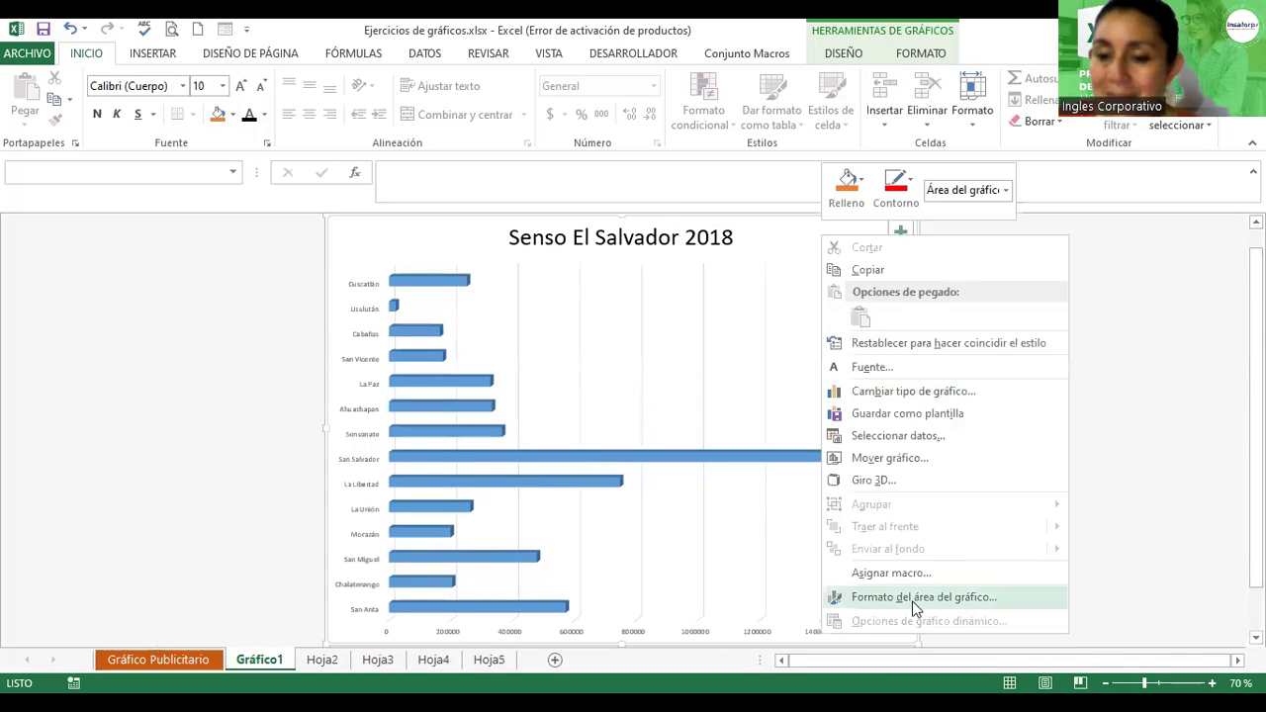
left_click(914, 597)
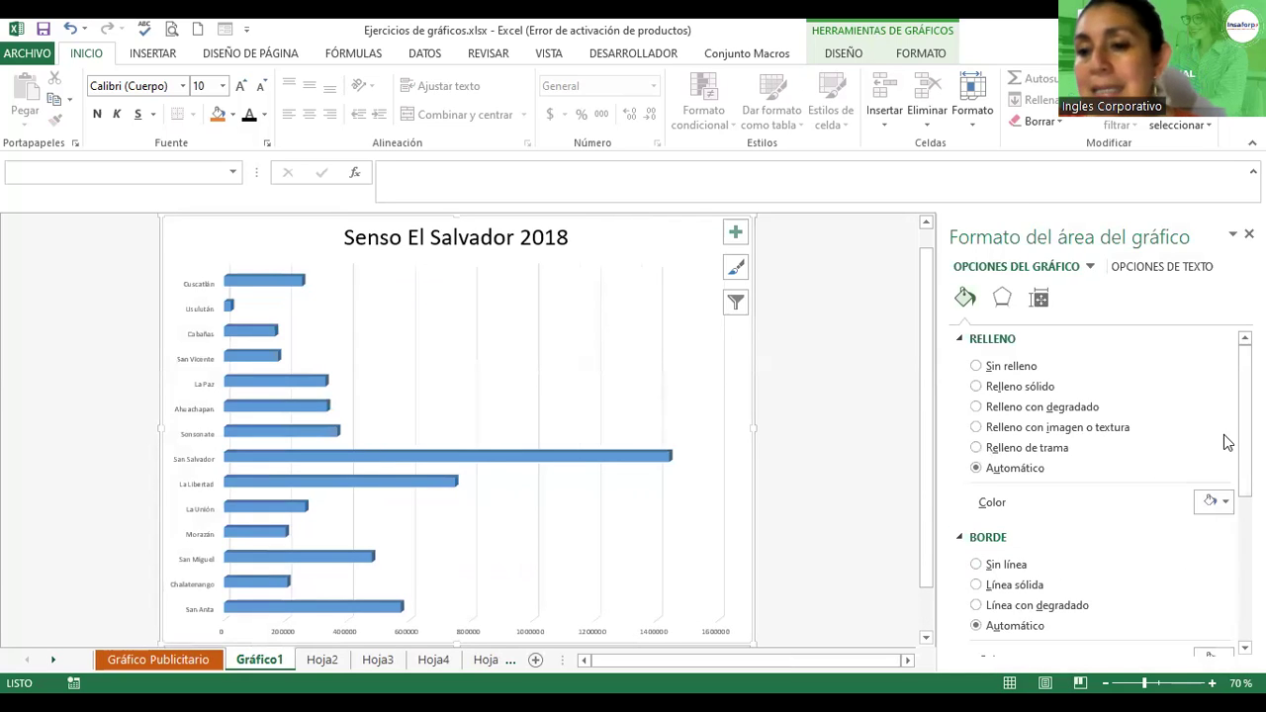
left_click(541, 458)
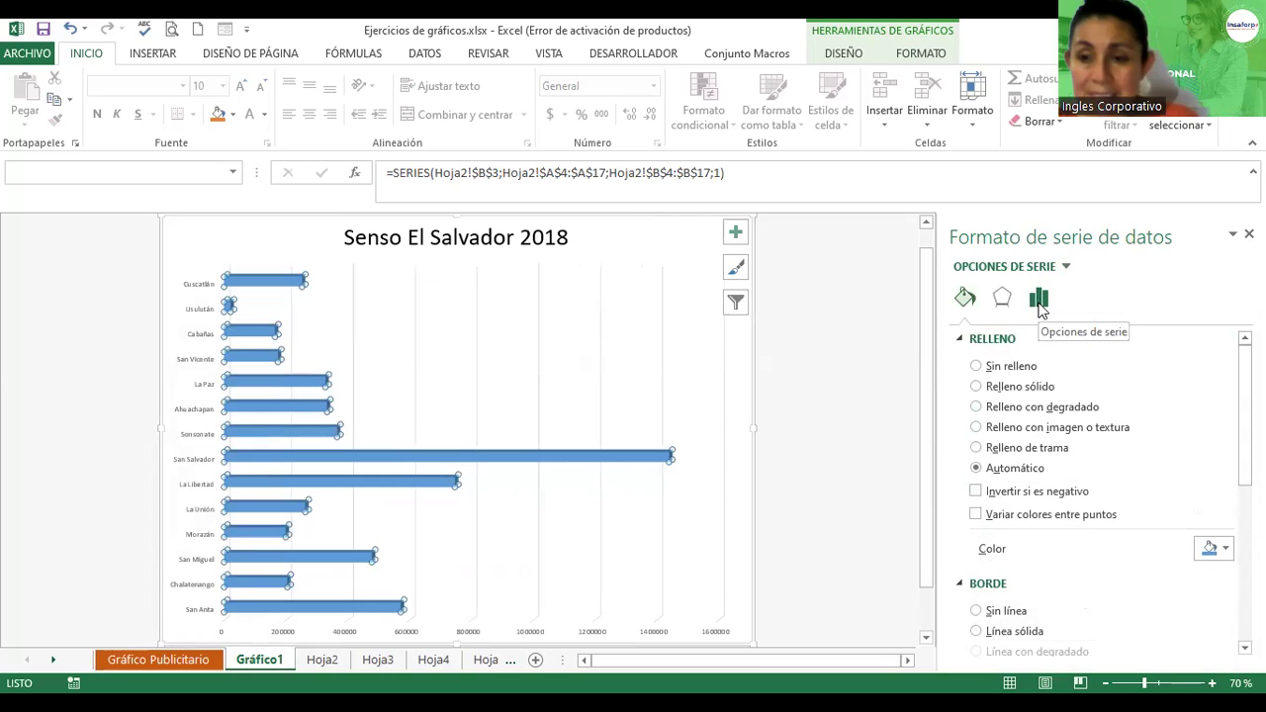
Give the population bars 310% depth, 200% gap width and a cylindrical shape.
left_click(1039, 299)
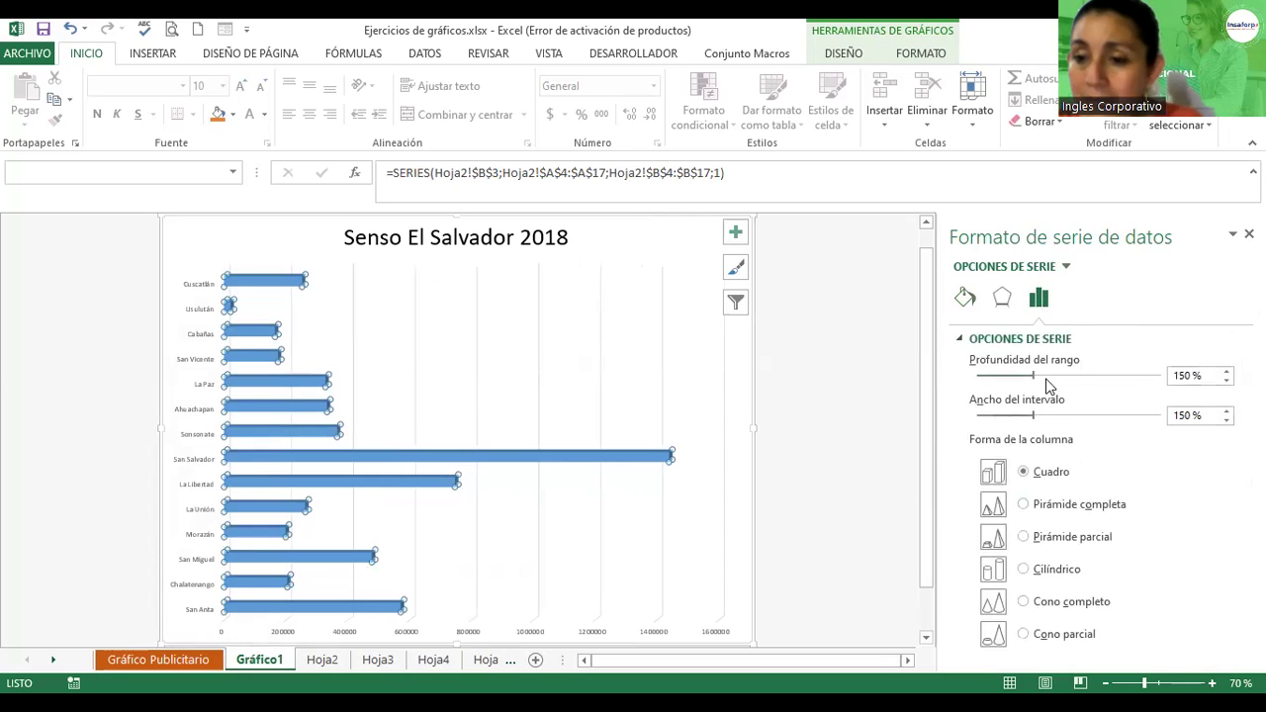
left_click_drag(1034, 375, 1087, 375)
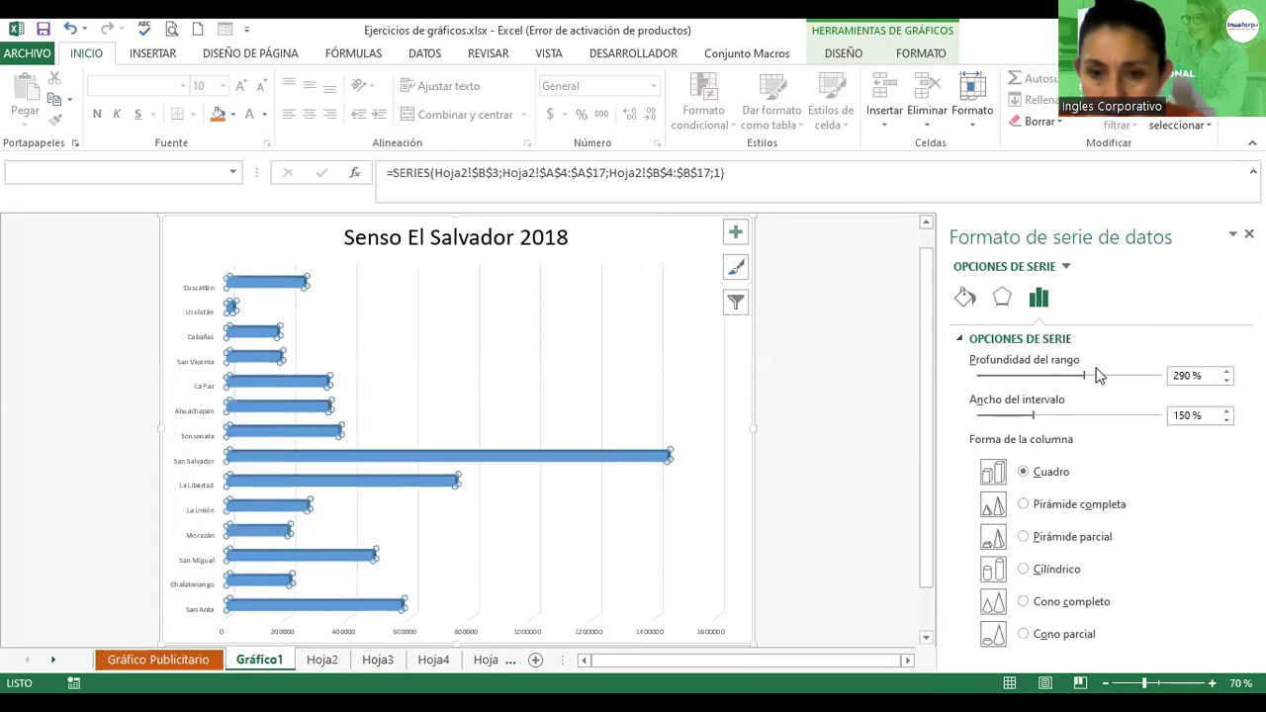
left_click_drag(1083, 375, 1089, 376)
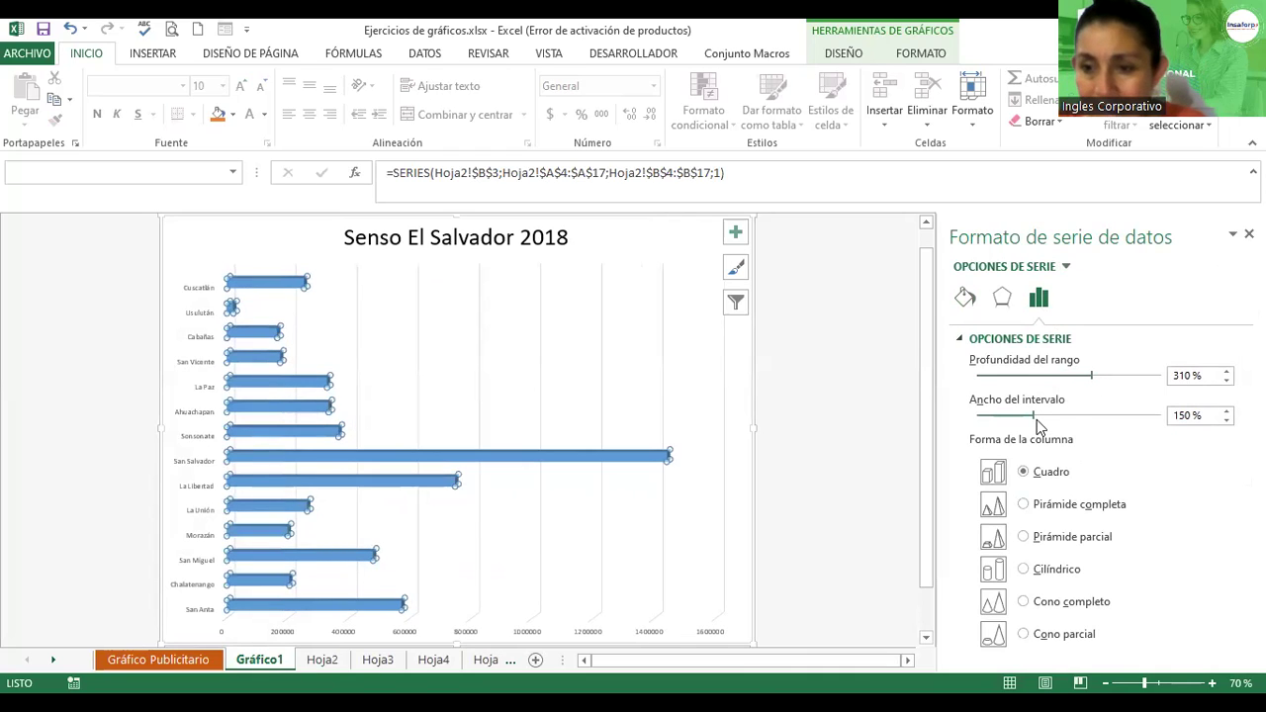
left_click_drag(1035, 422, 1054, 423)
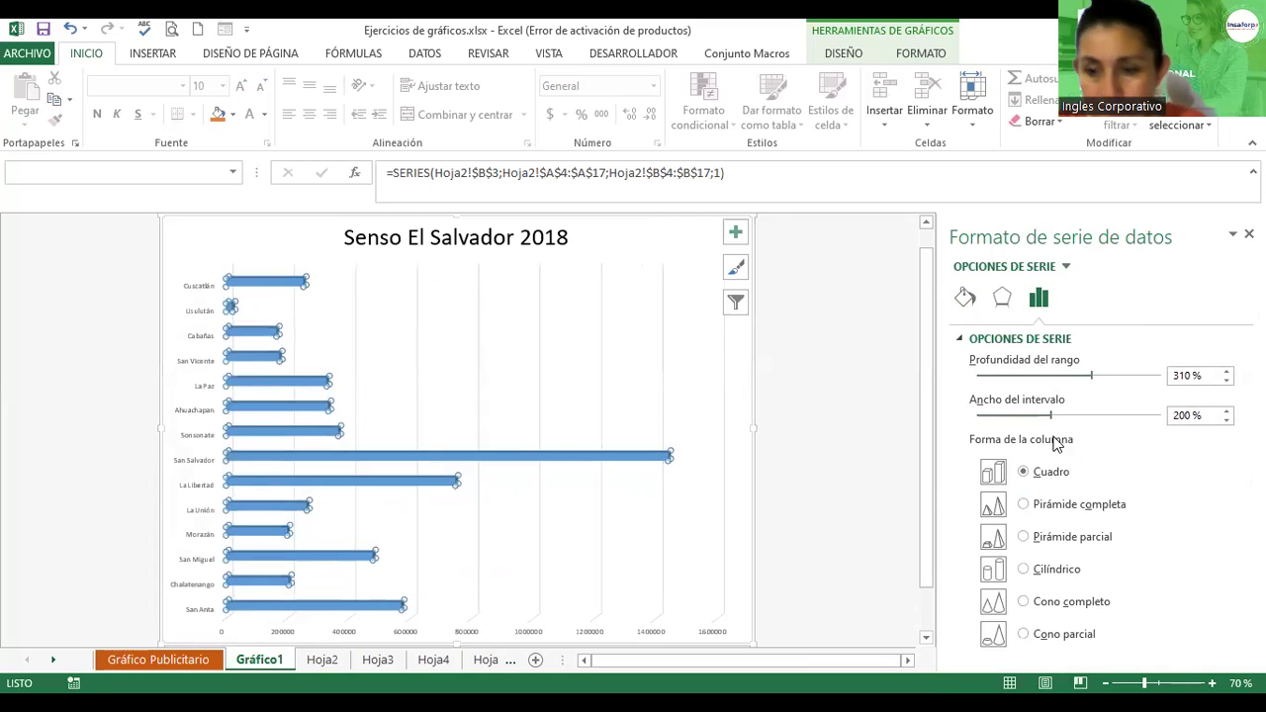
left_click(1024, 505)
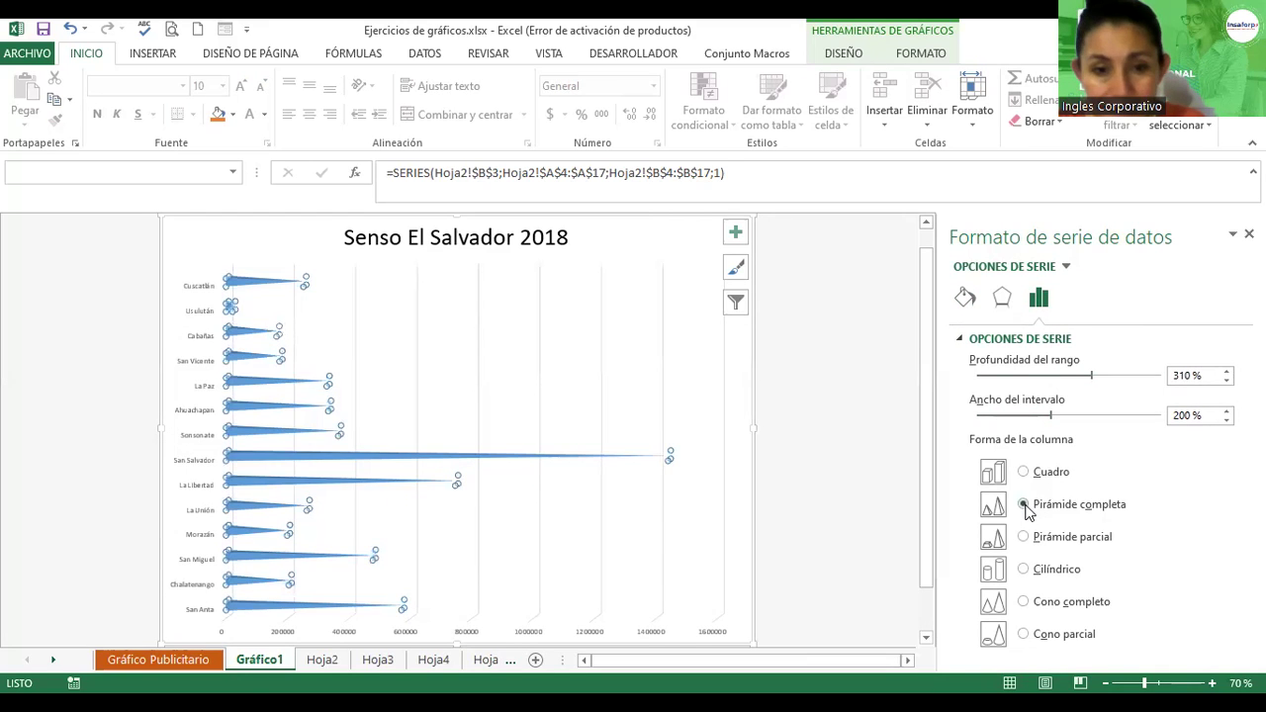
left_click(1025, 537)
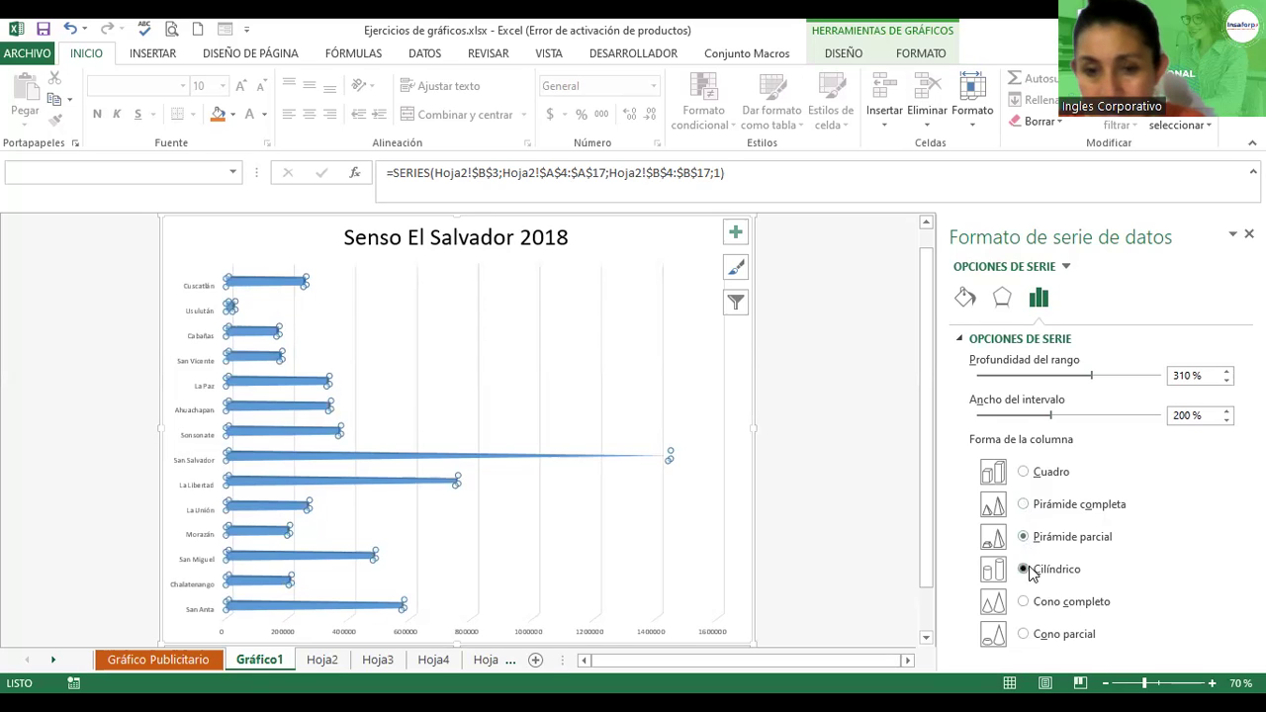
left_click(1025, 570)
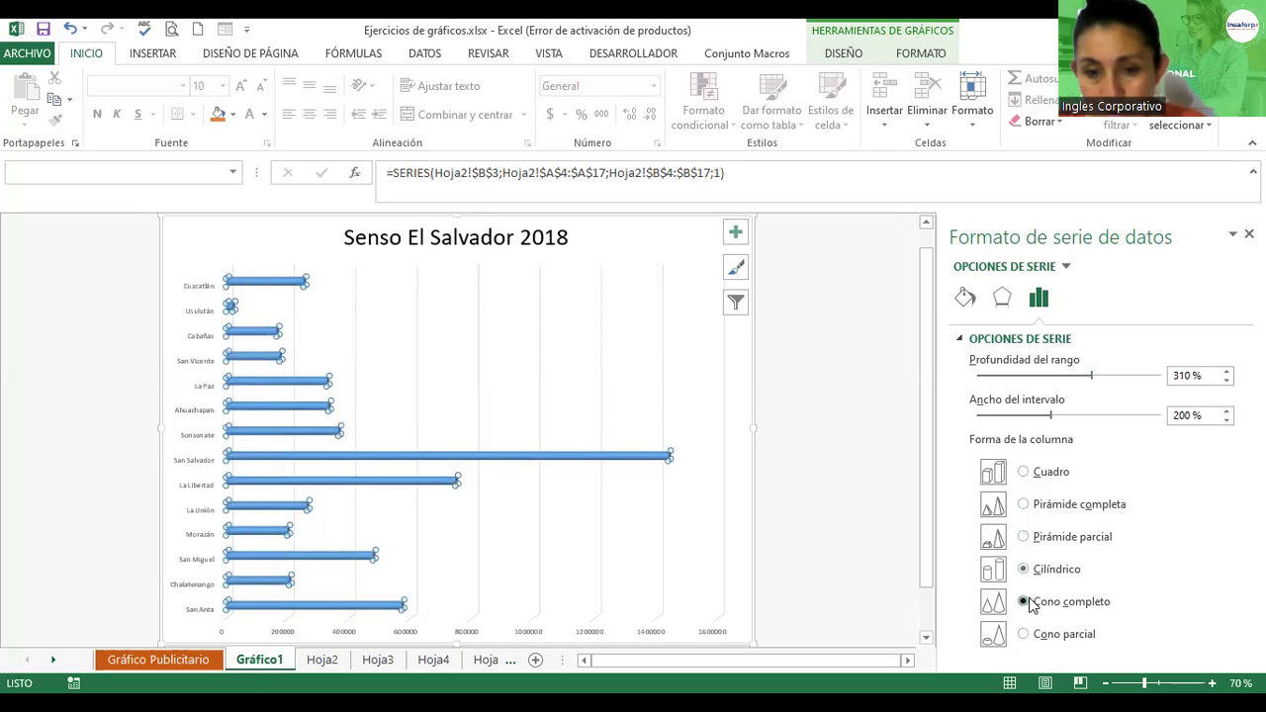
left_click(1026, 602)
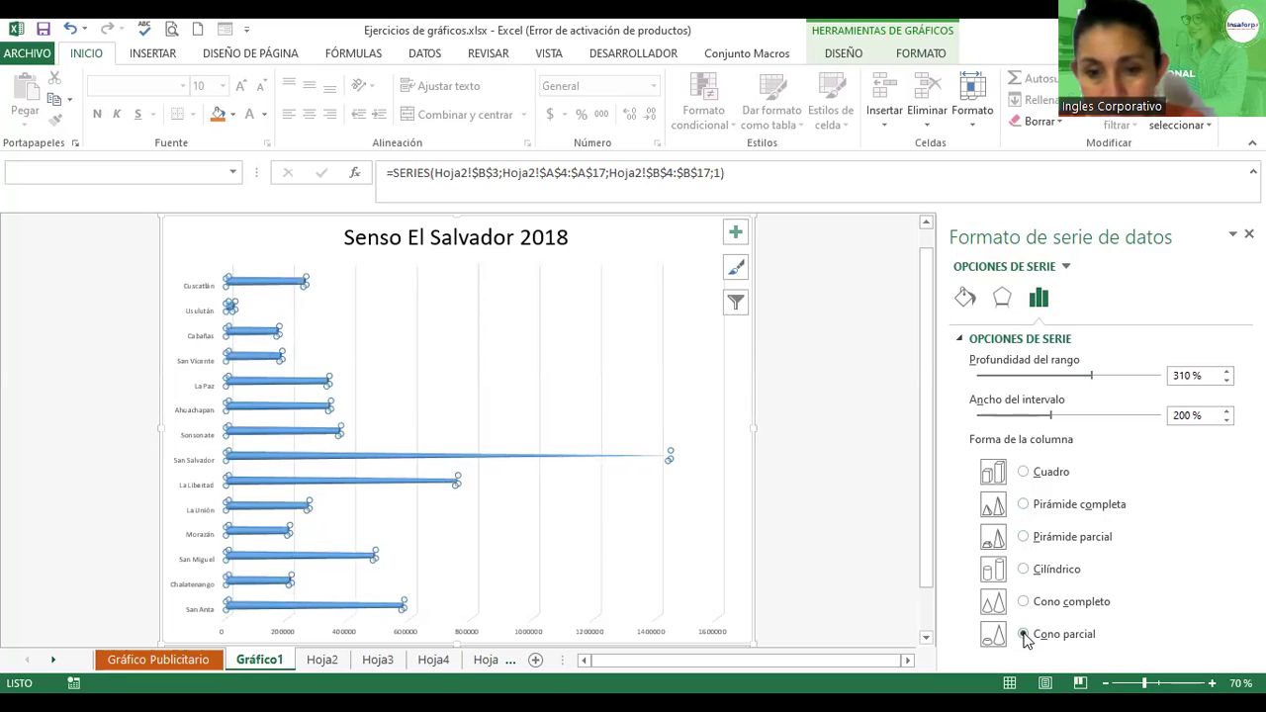
left_click(1023, 601)
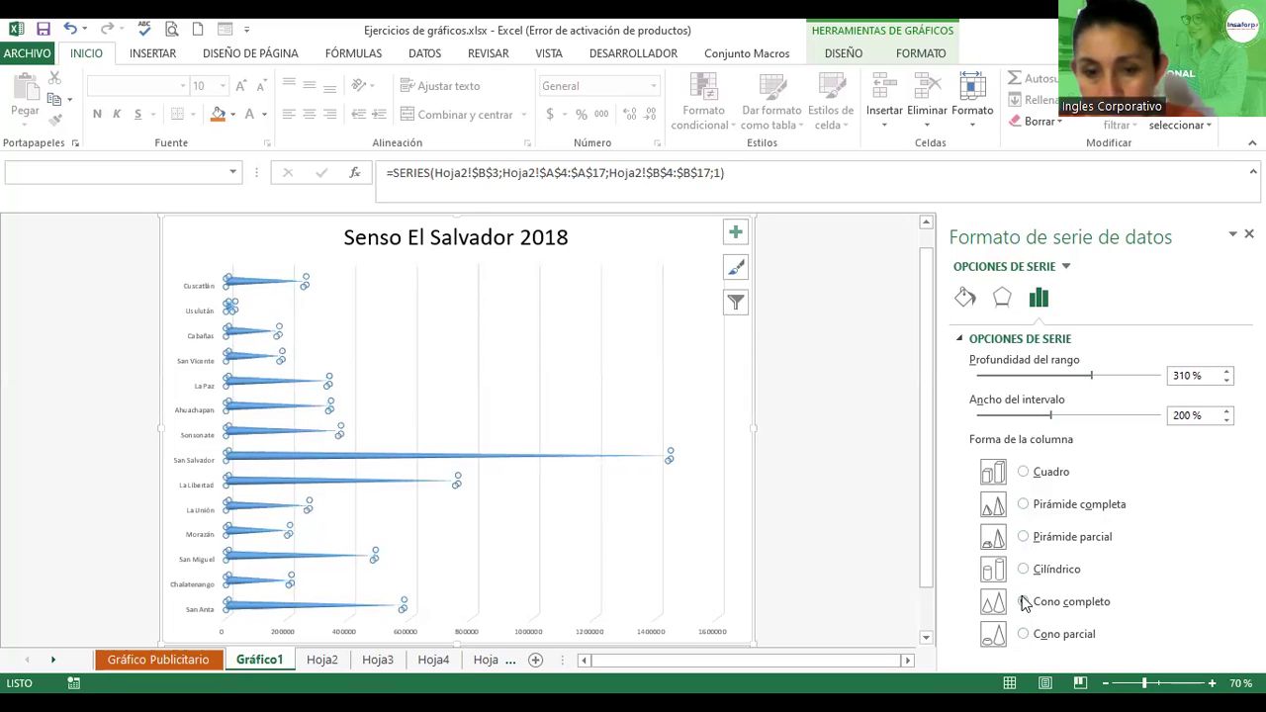
left_click(1024, 571)
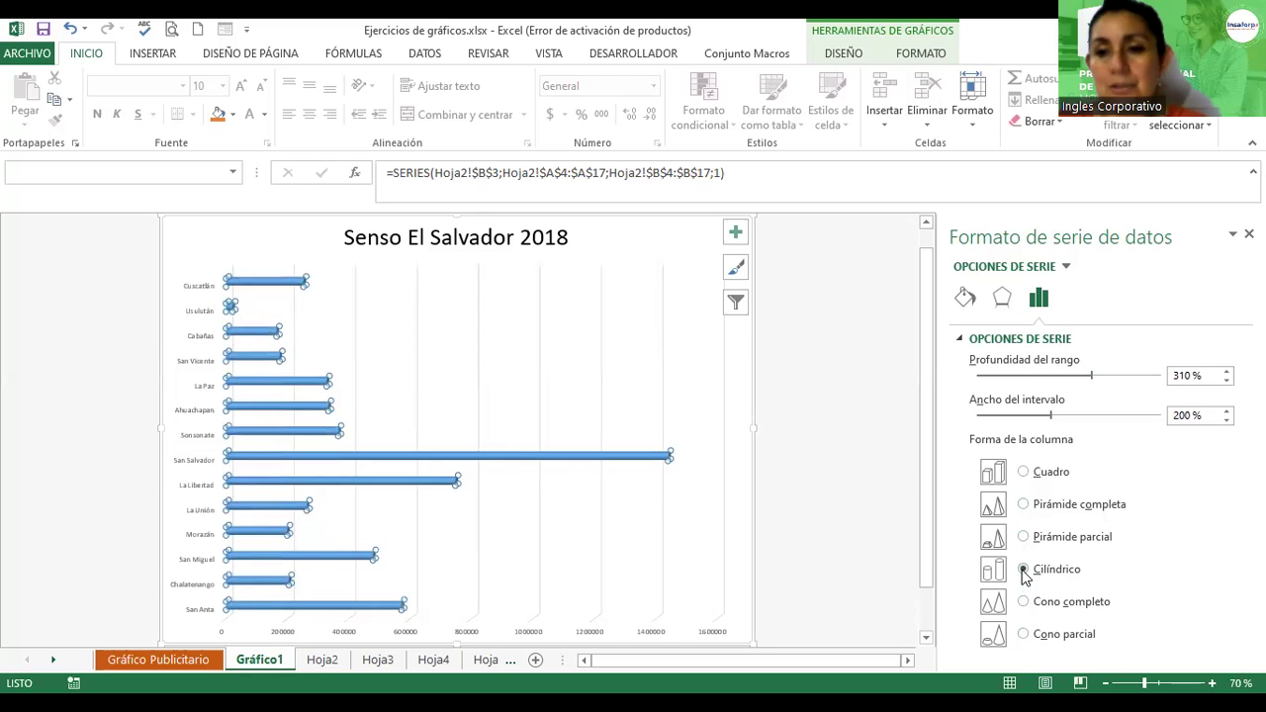
left_click(964, 297)
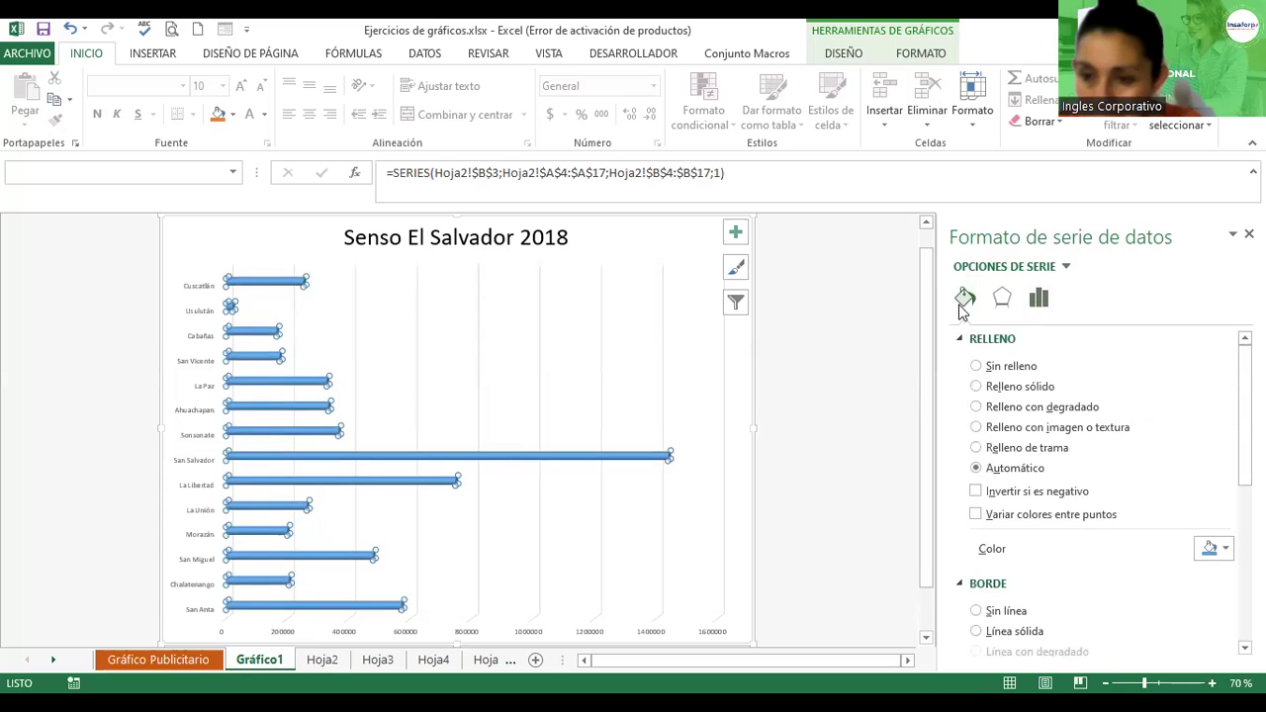
Fill the population cylinder bars with the green radial preset gradient.
left_click(977, 406)
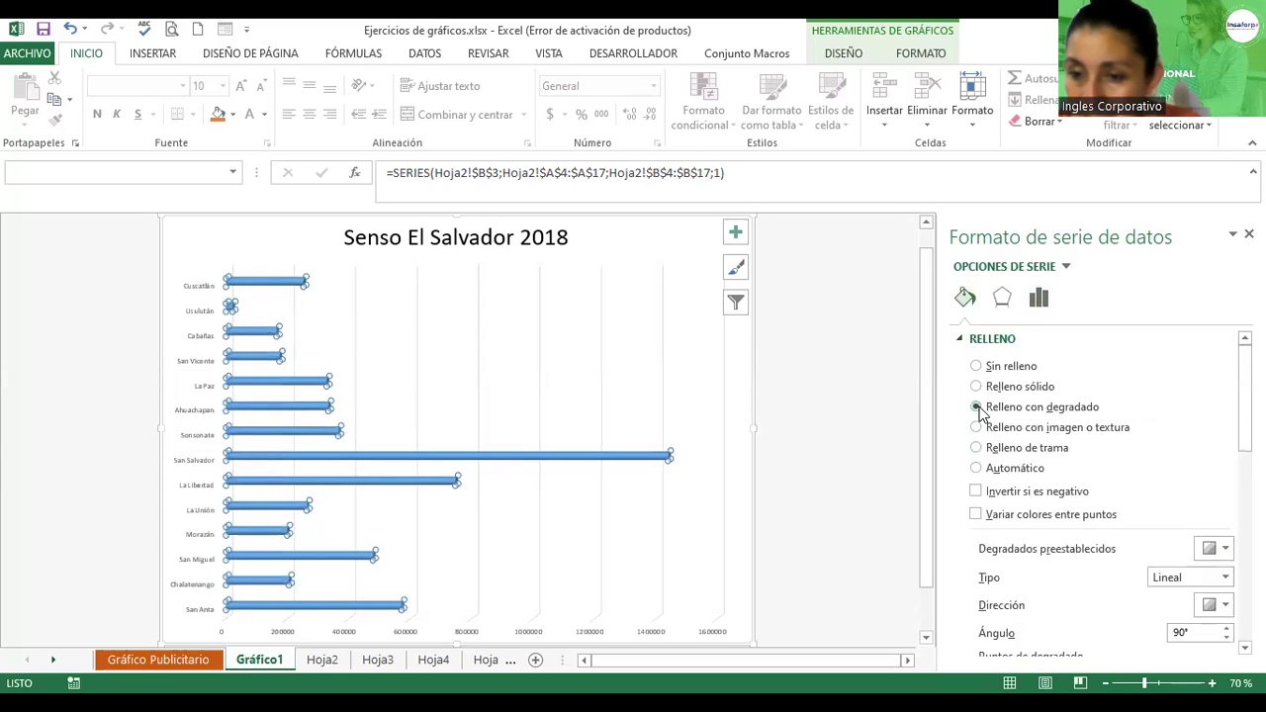
left_click(1224, 550)
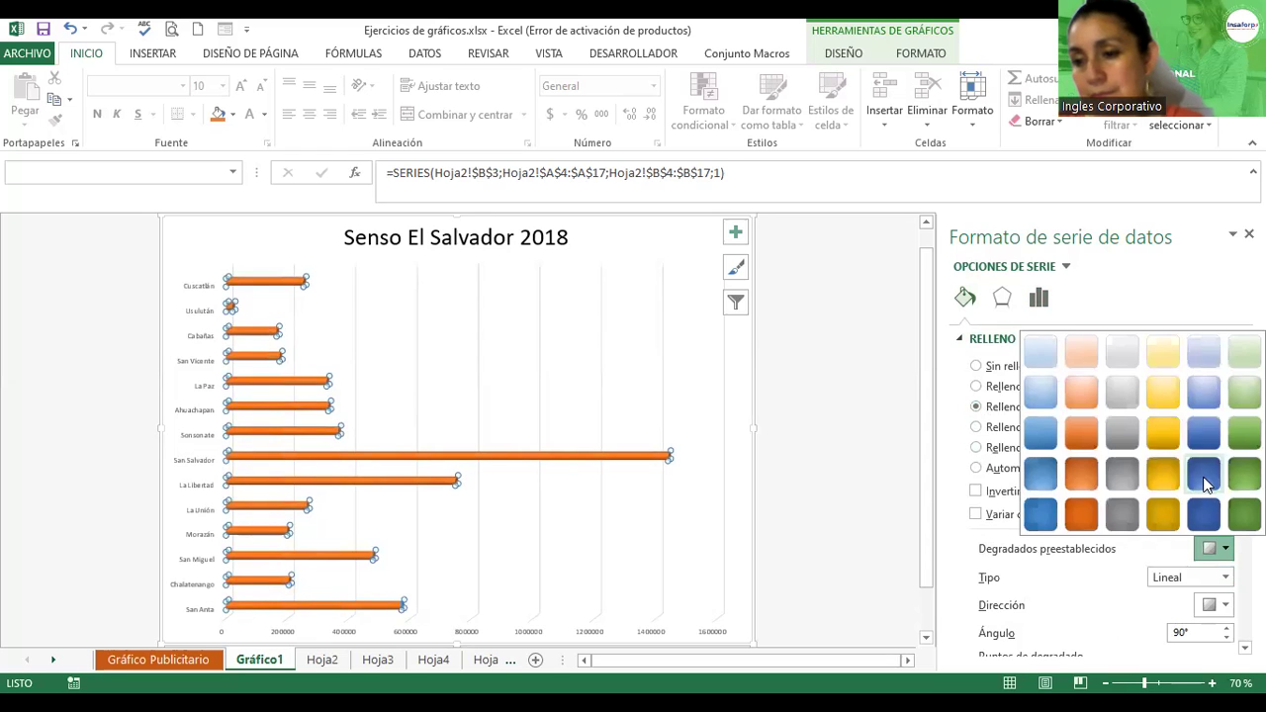
left_click(1242, 475)
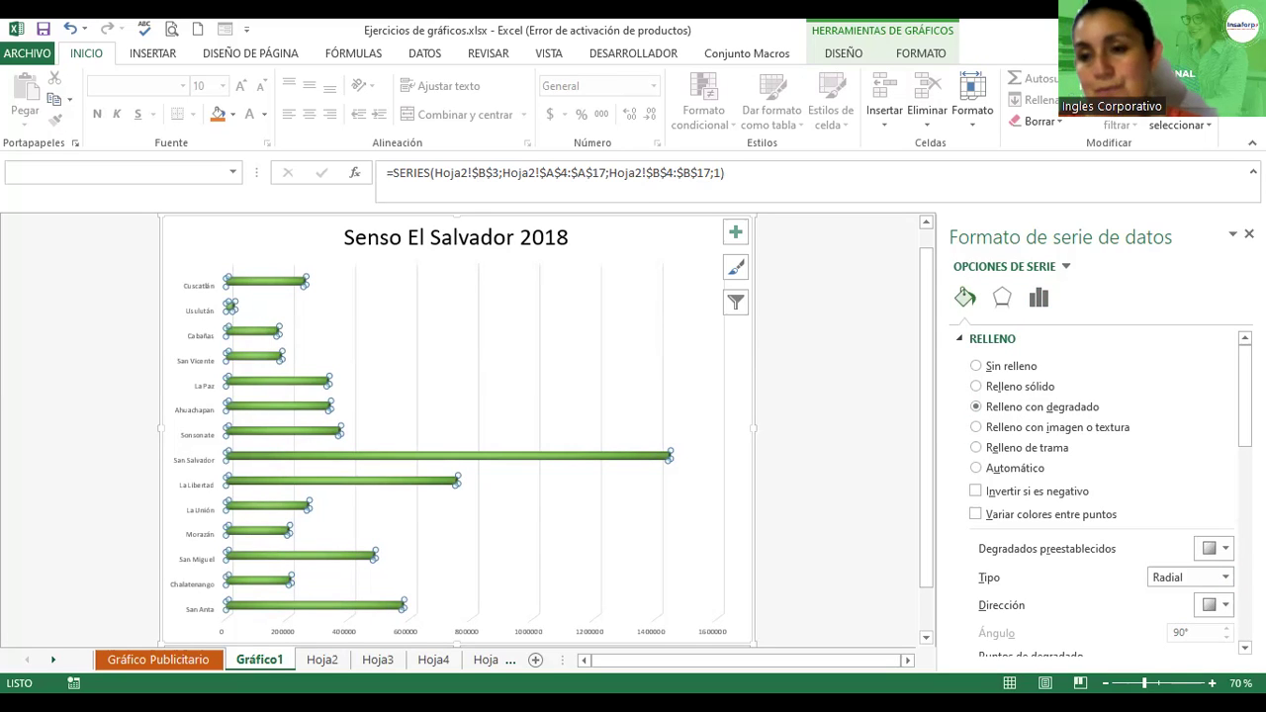
left_click(660, 239)
right_click(660, 239)
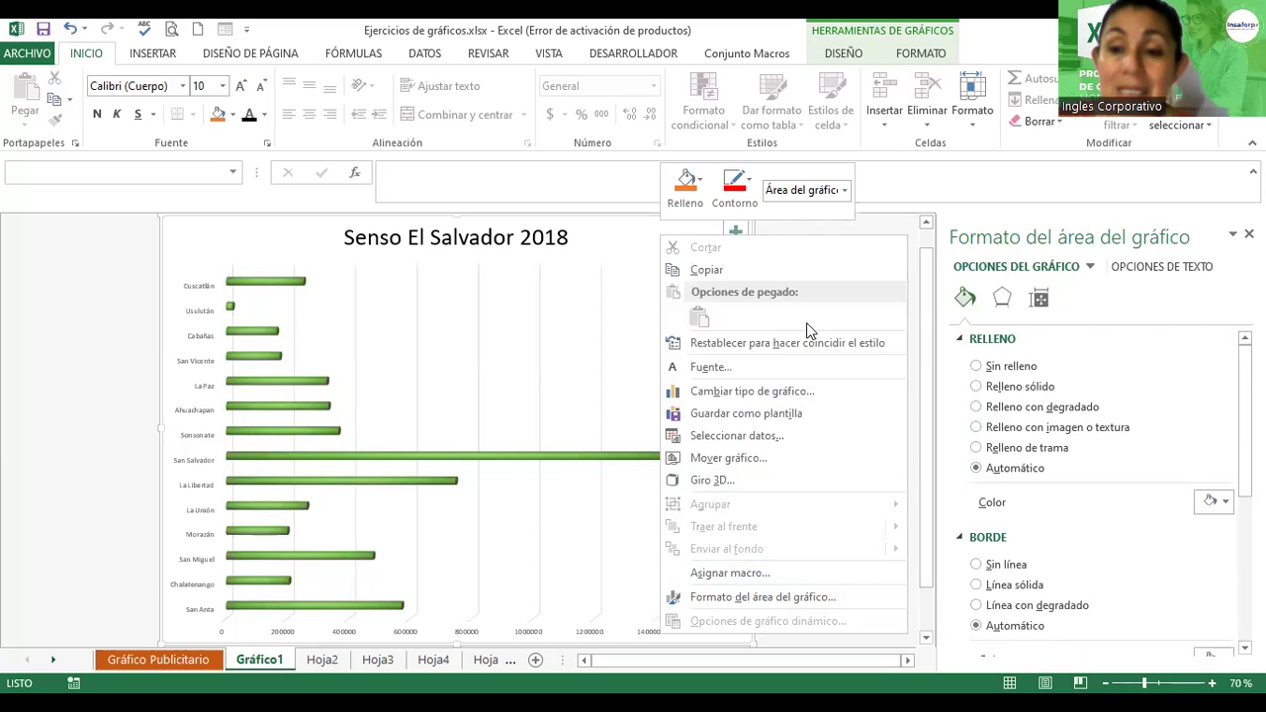
left_click(103, 297)
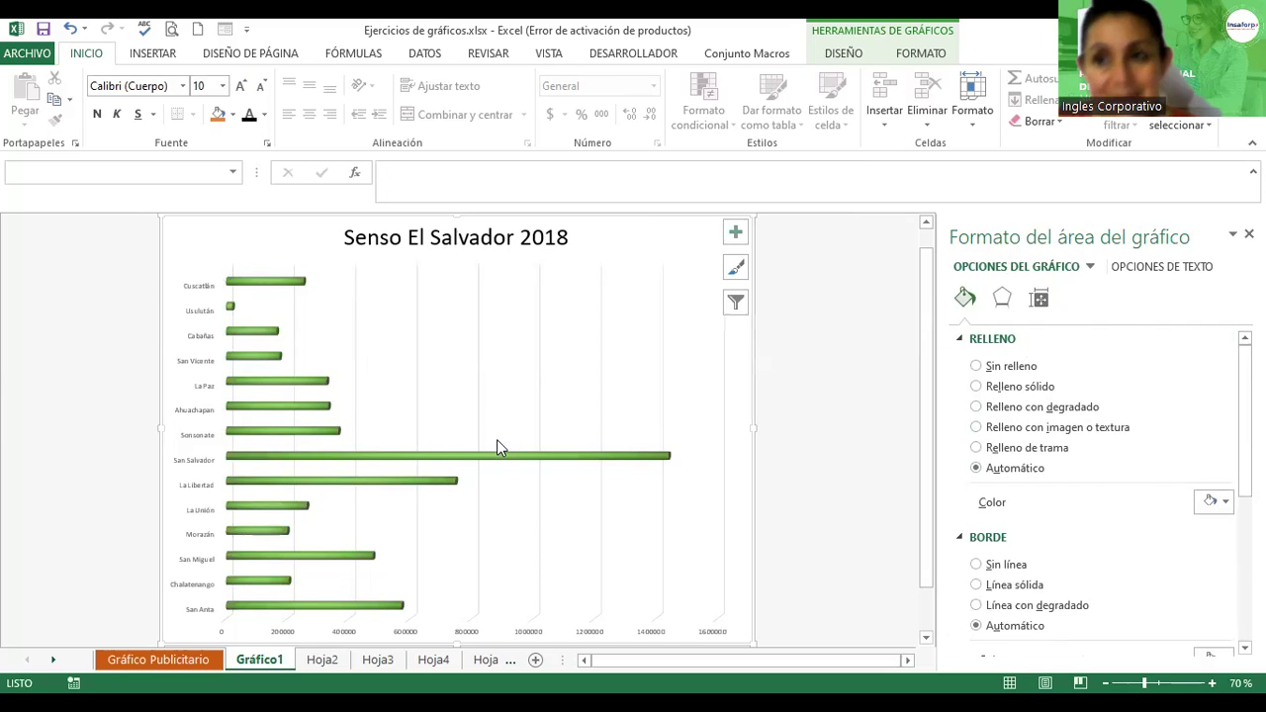
left_click(619, 456)
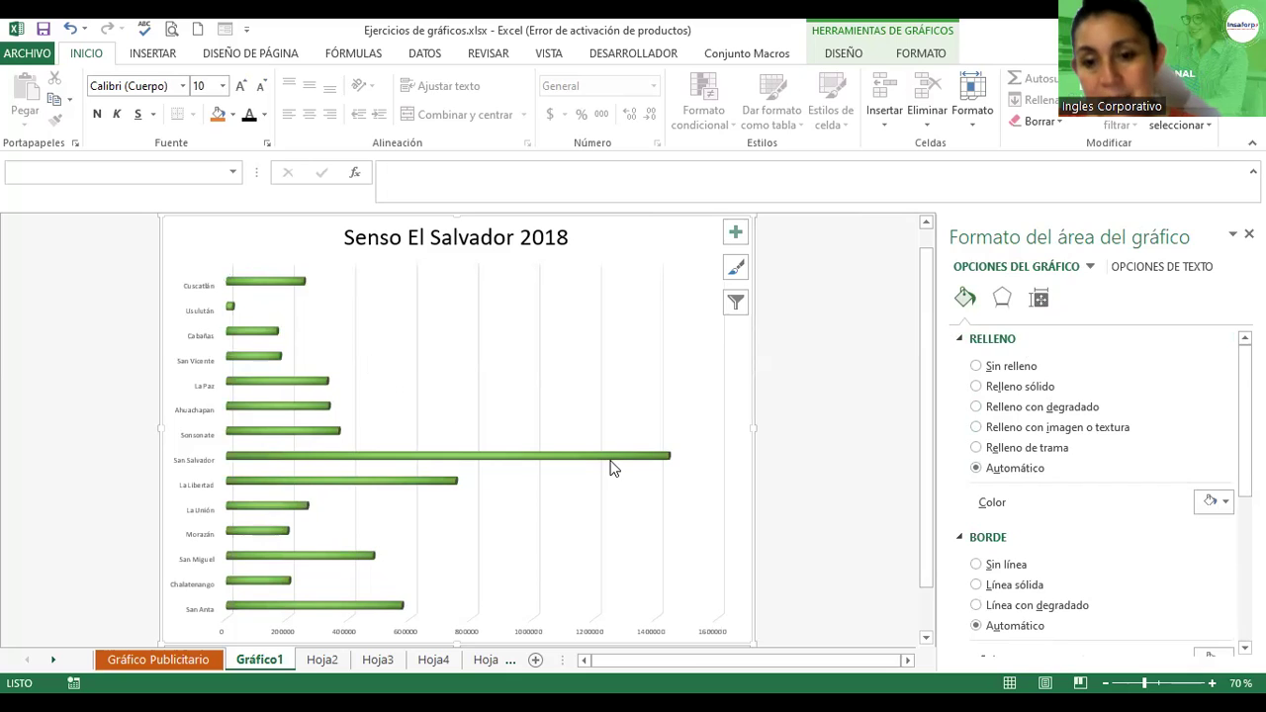
left_click(824, 366)
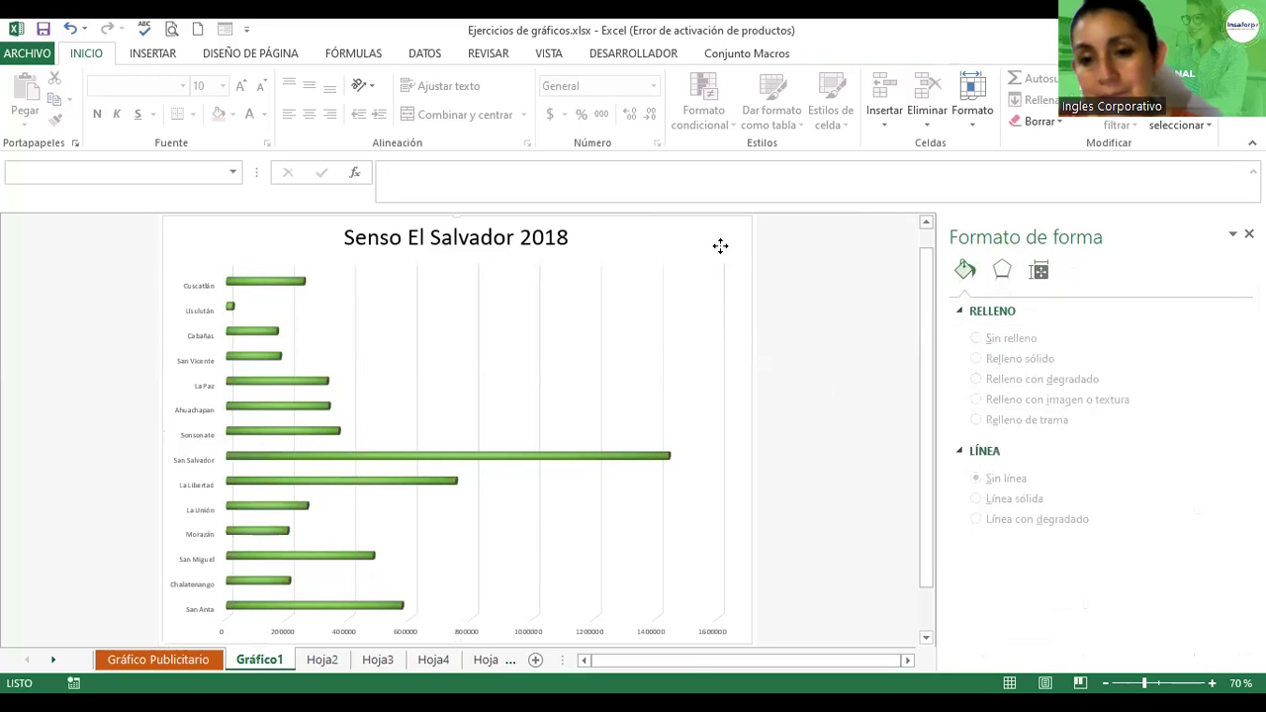
left_click(720, 247)
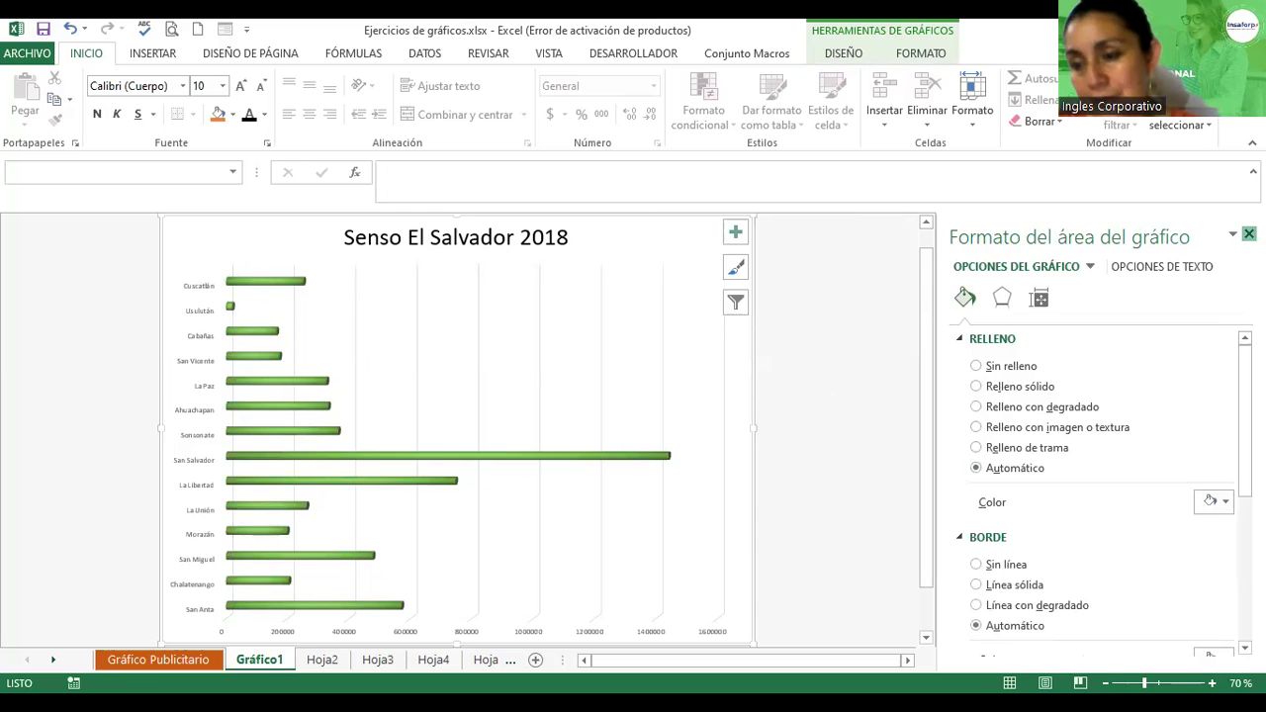
left_click(1248, 233)
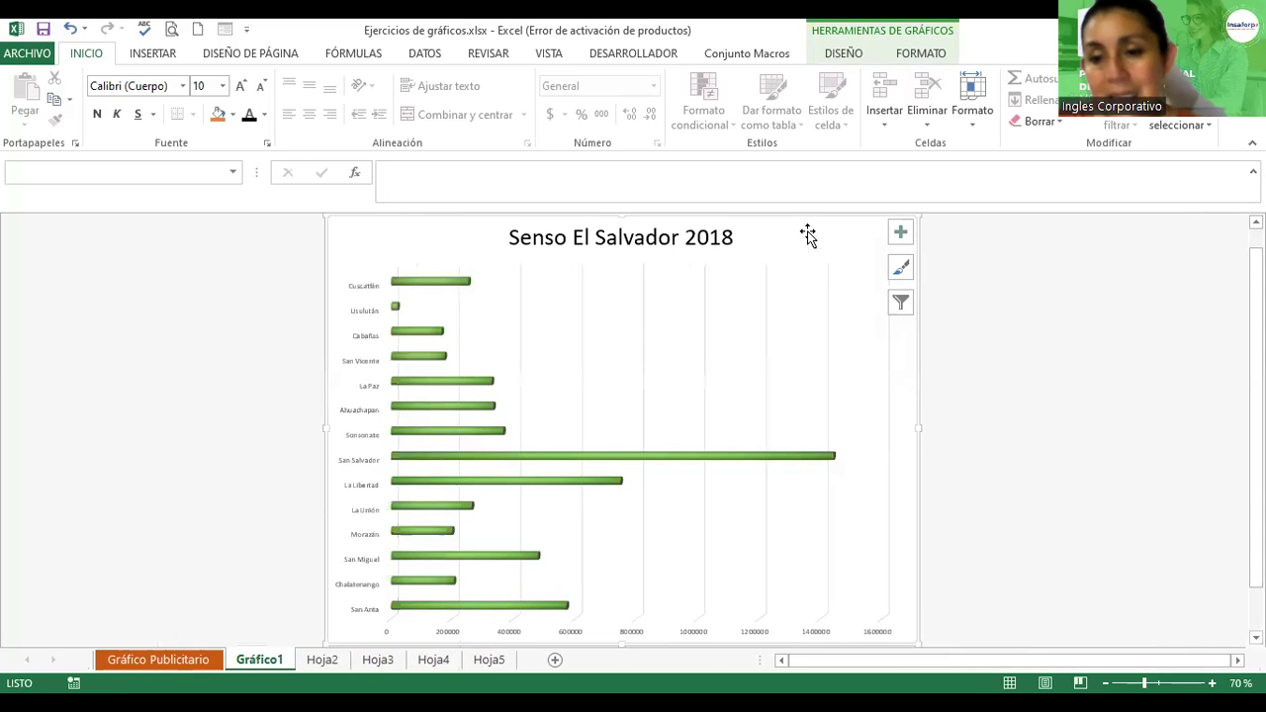
right_click(807, 232)
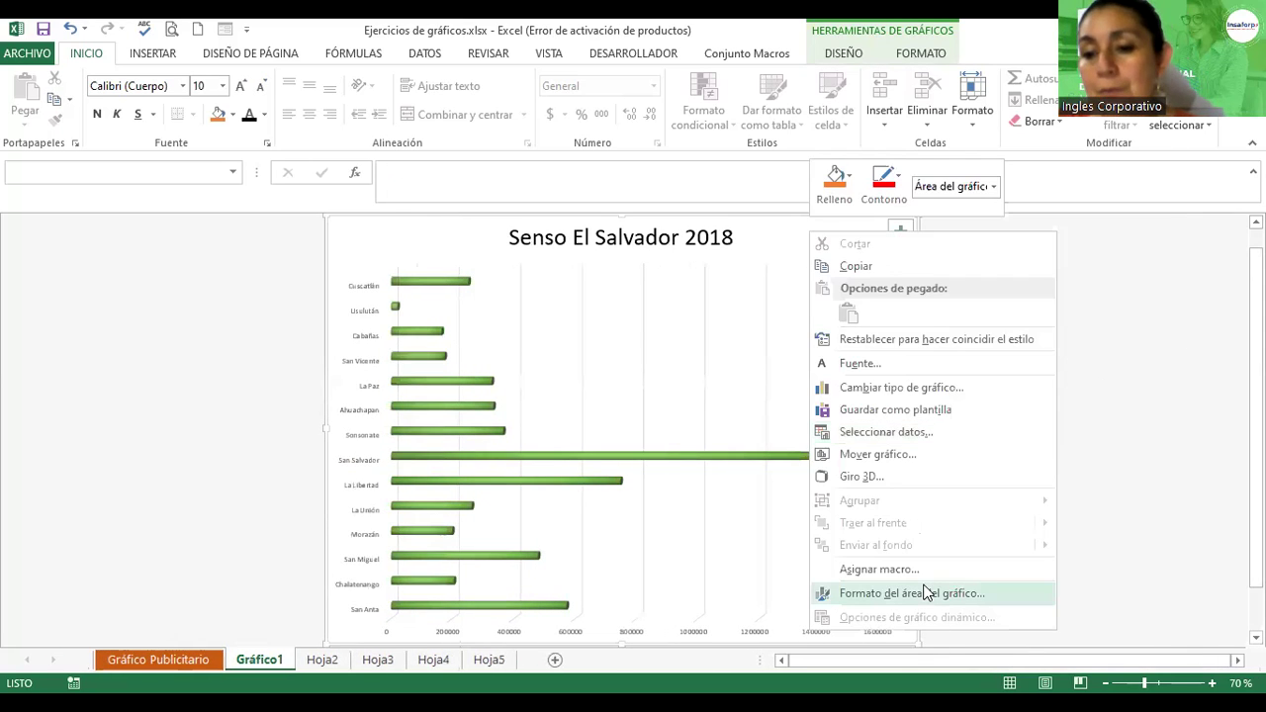
left_click(924, 594)
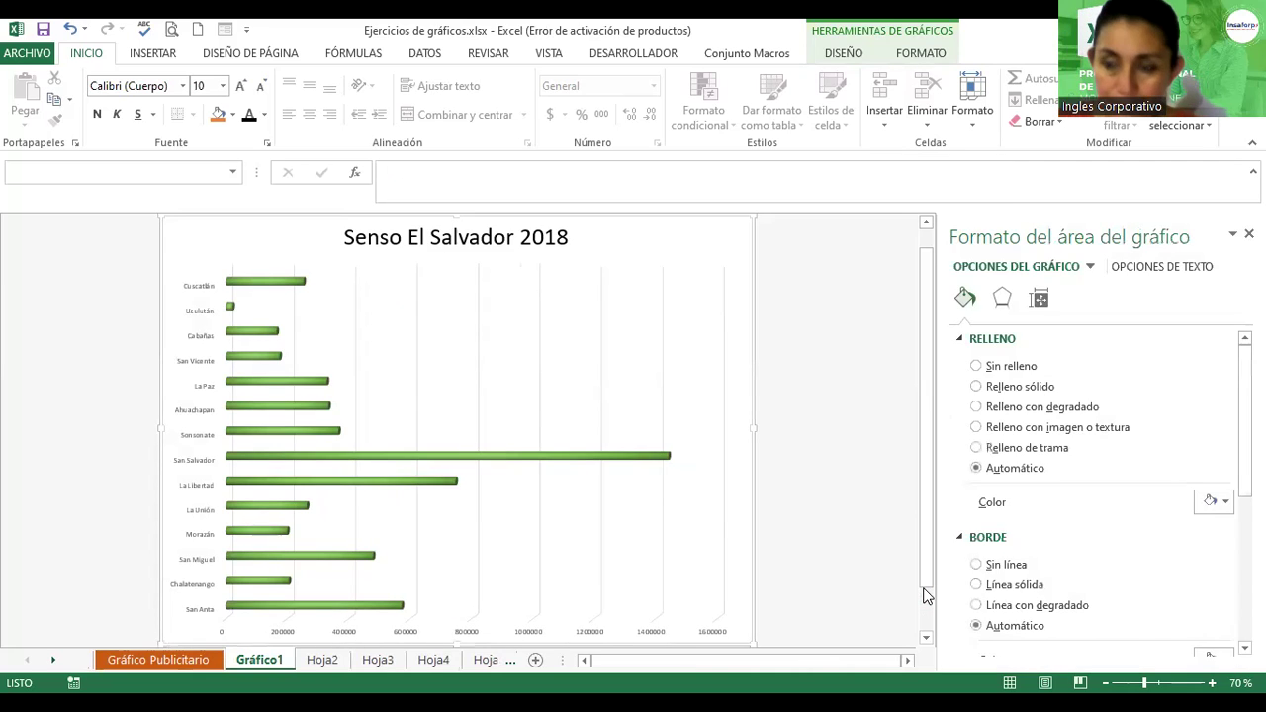
left_click(511, 458)
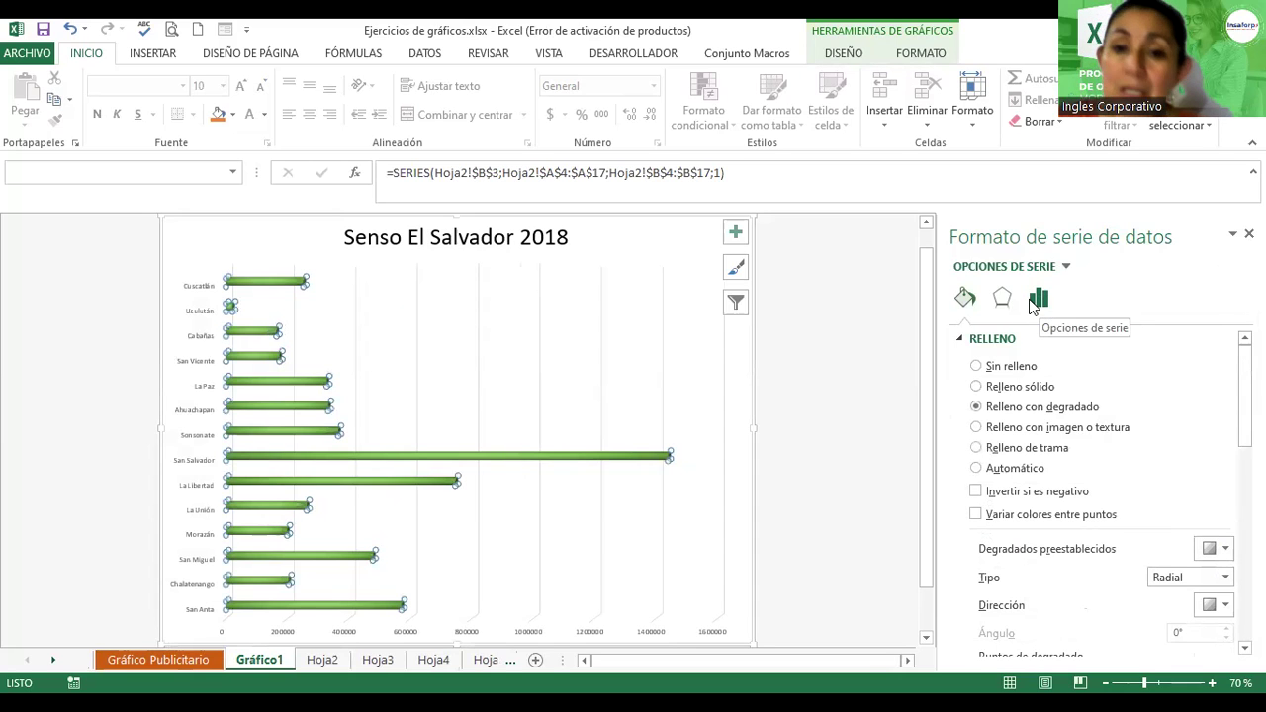
left_click(570, 239)
left_click(627, 243)
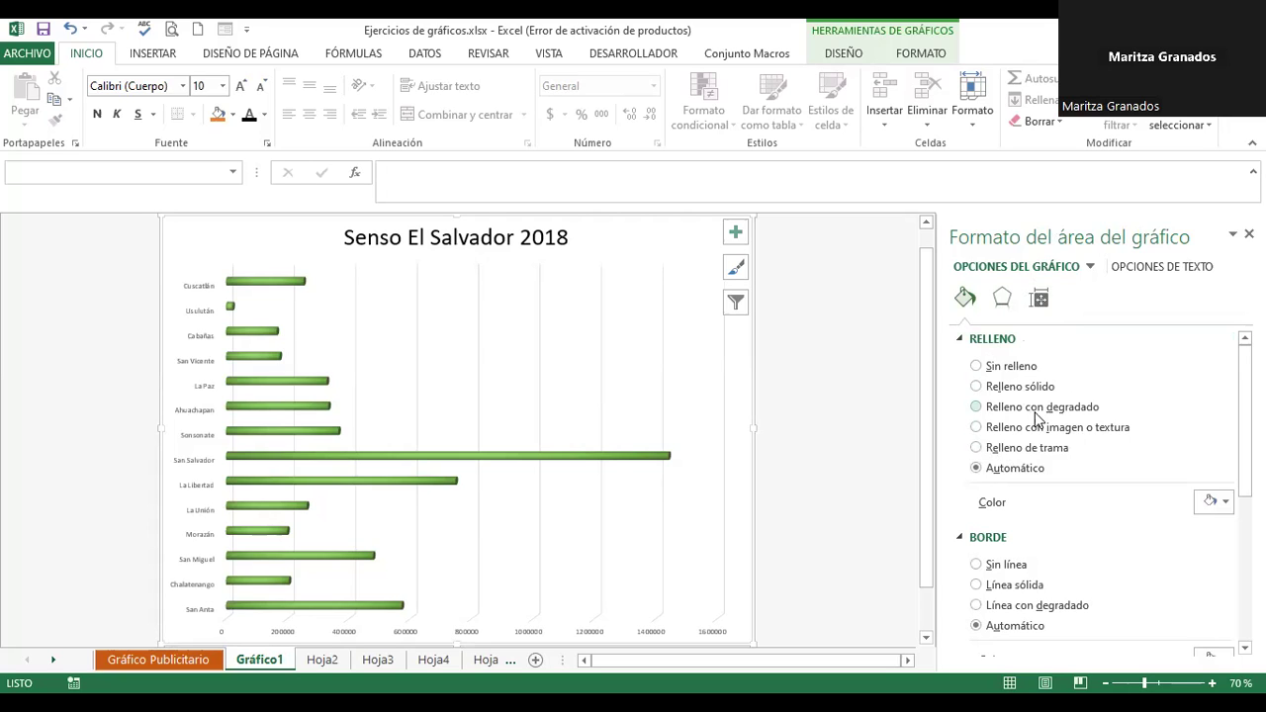
left_click(615, 458)
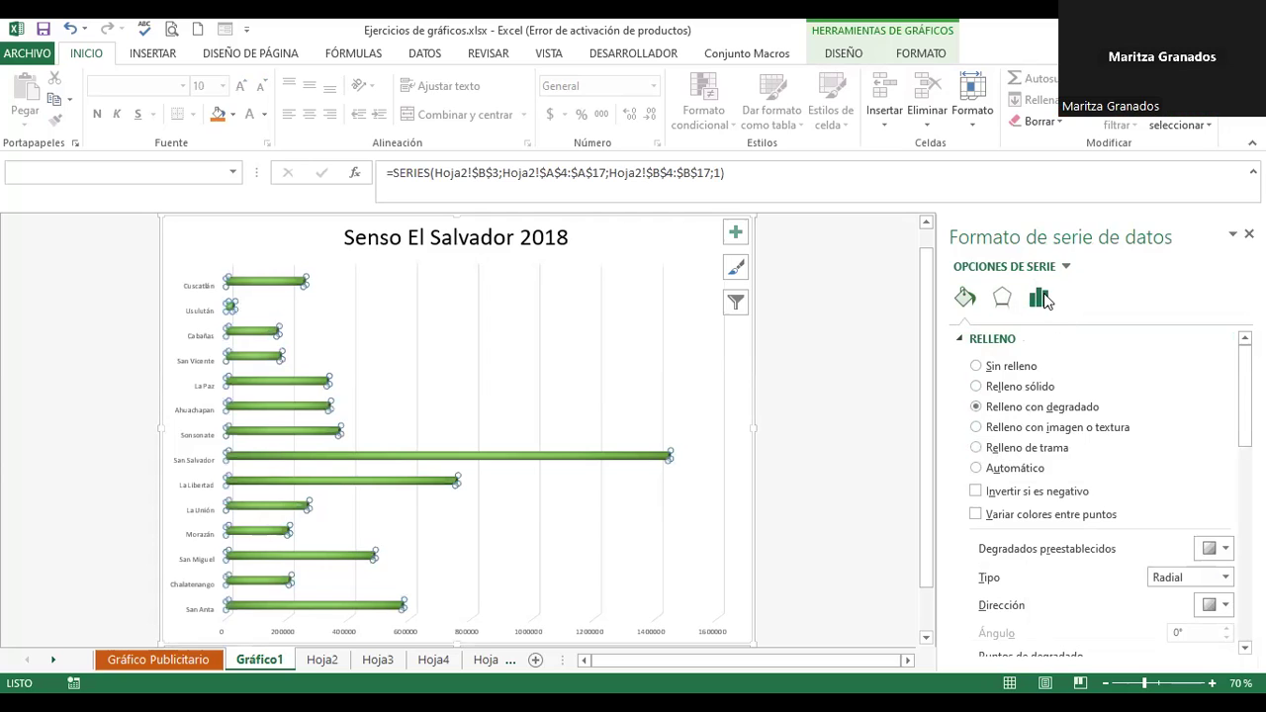
Show the bars' Cylinder column shape with 310% depth and 200% gap width.
left_click(1039, 297)
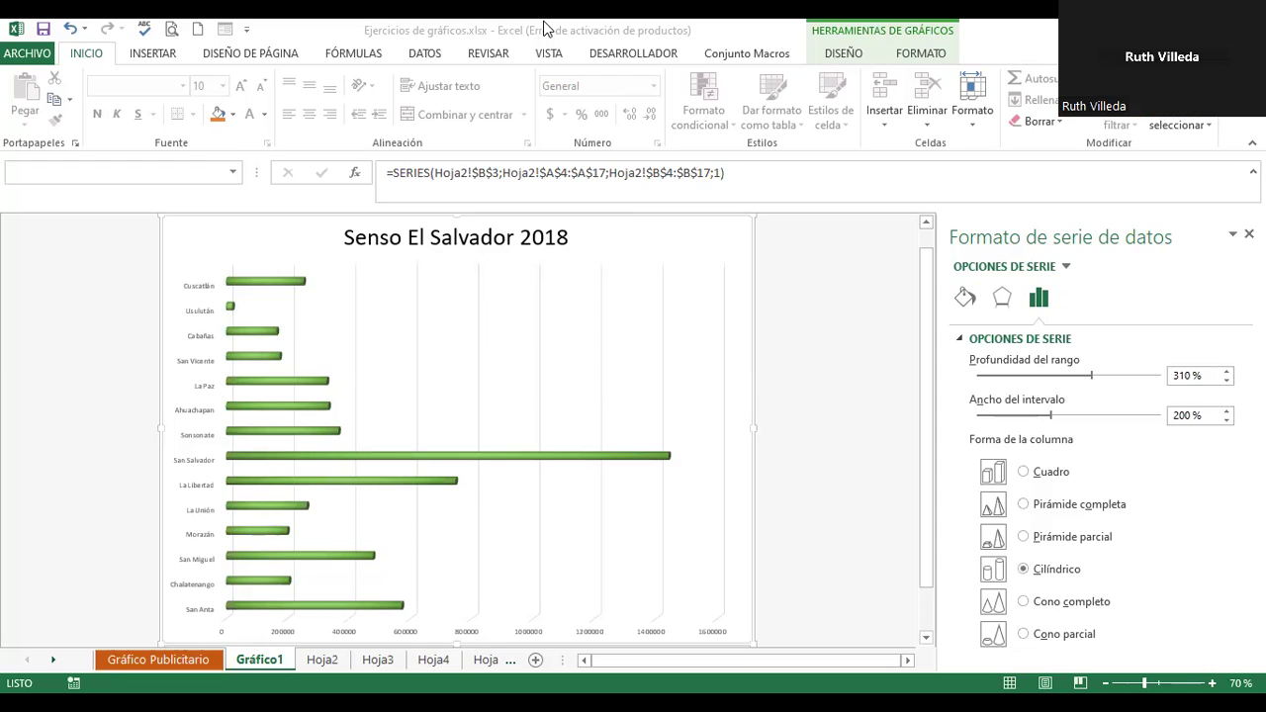
left_click(820, 285)
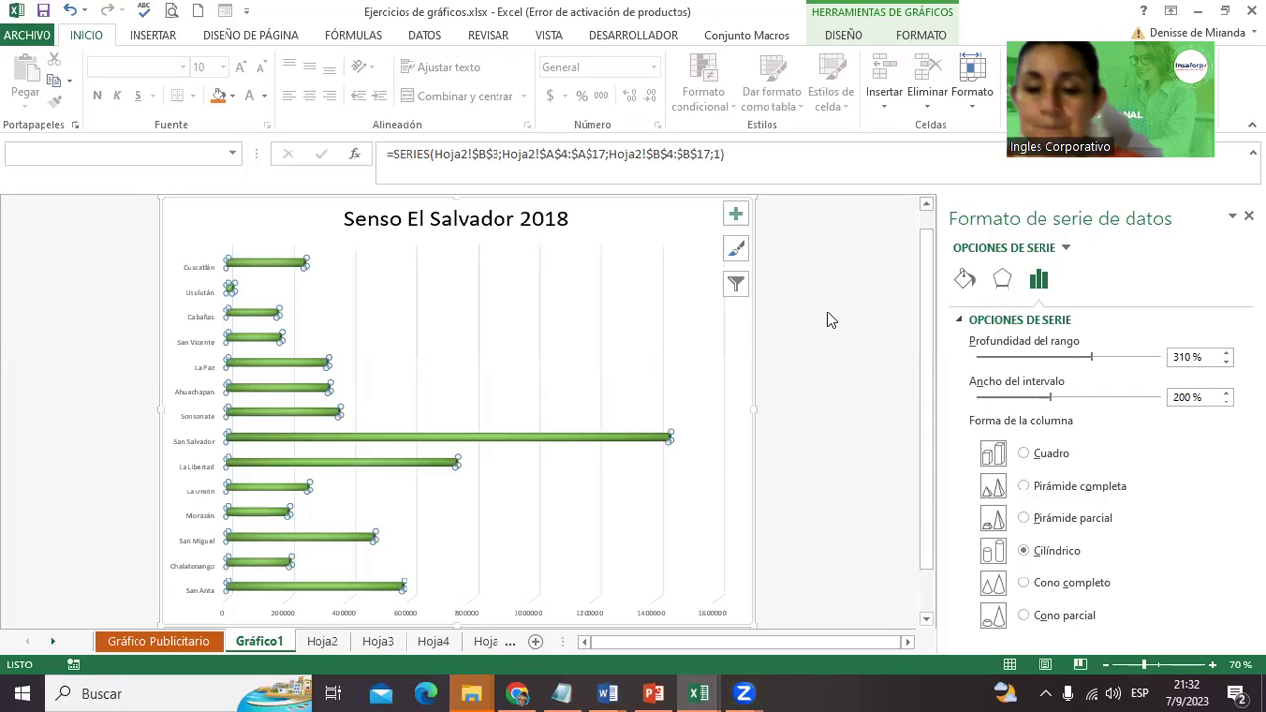
Make the horizontal axis numbers 14 pt and bold.
left_click(644, 616)
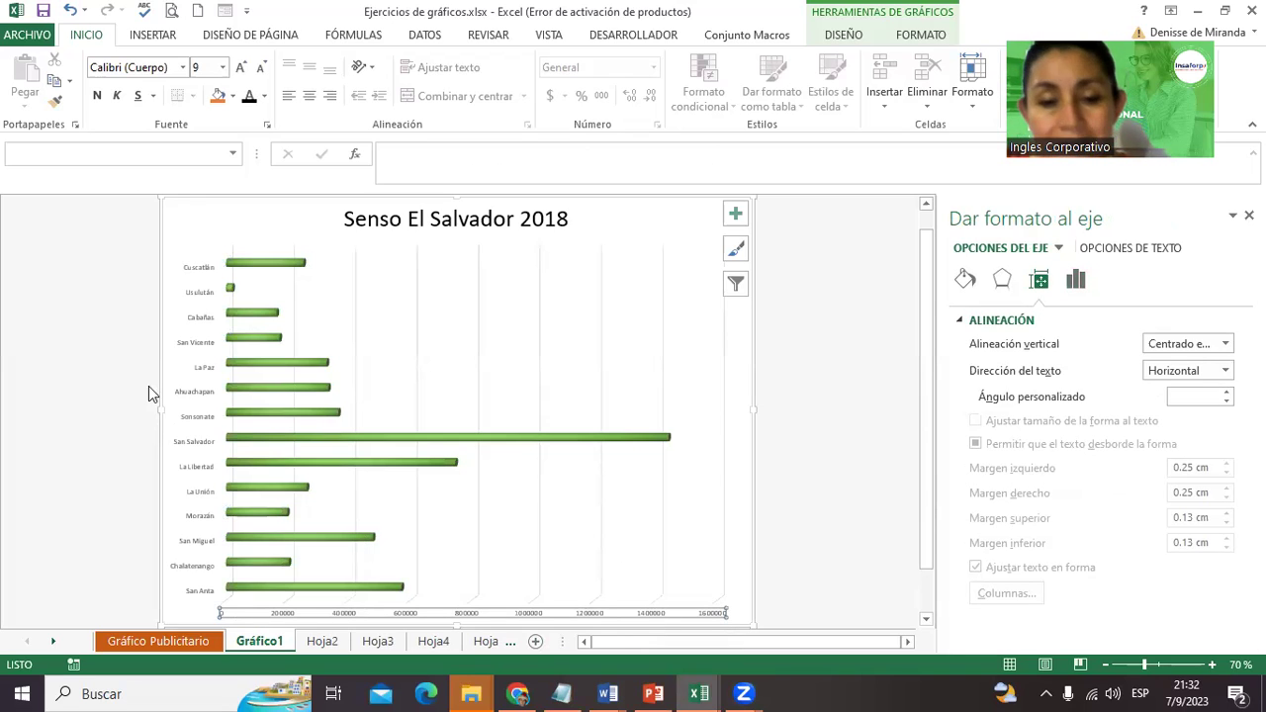
left_click(239, 67)
left_click(239, 67)
left_click(240, 67)
left_click(240, 67)
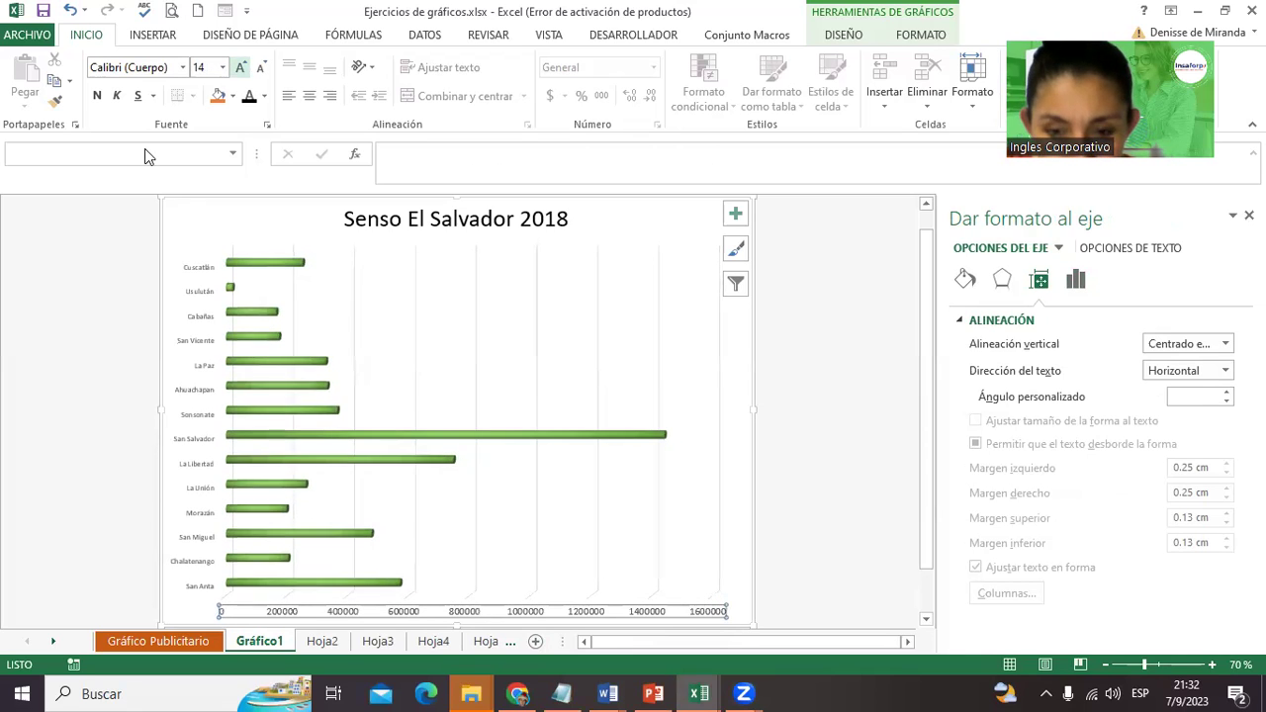
left_click(239, 67)
left_click(239, 67)
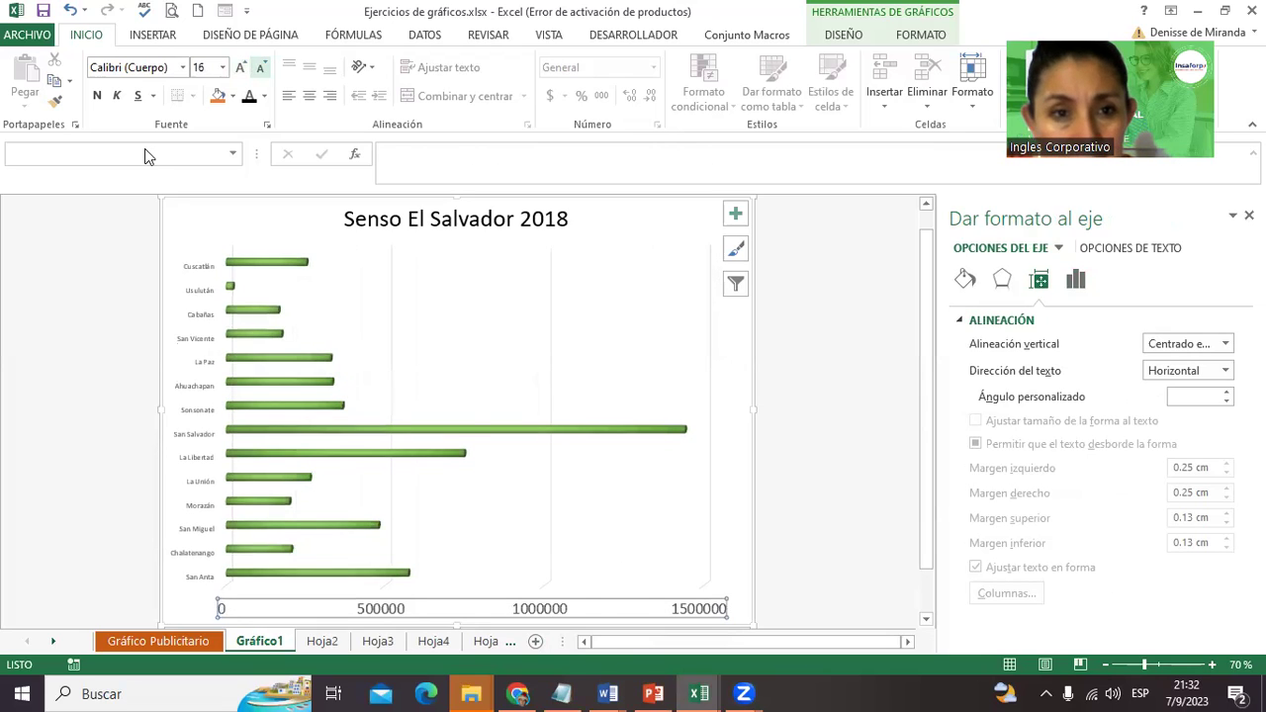
left_click(260, 67)
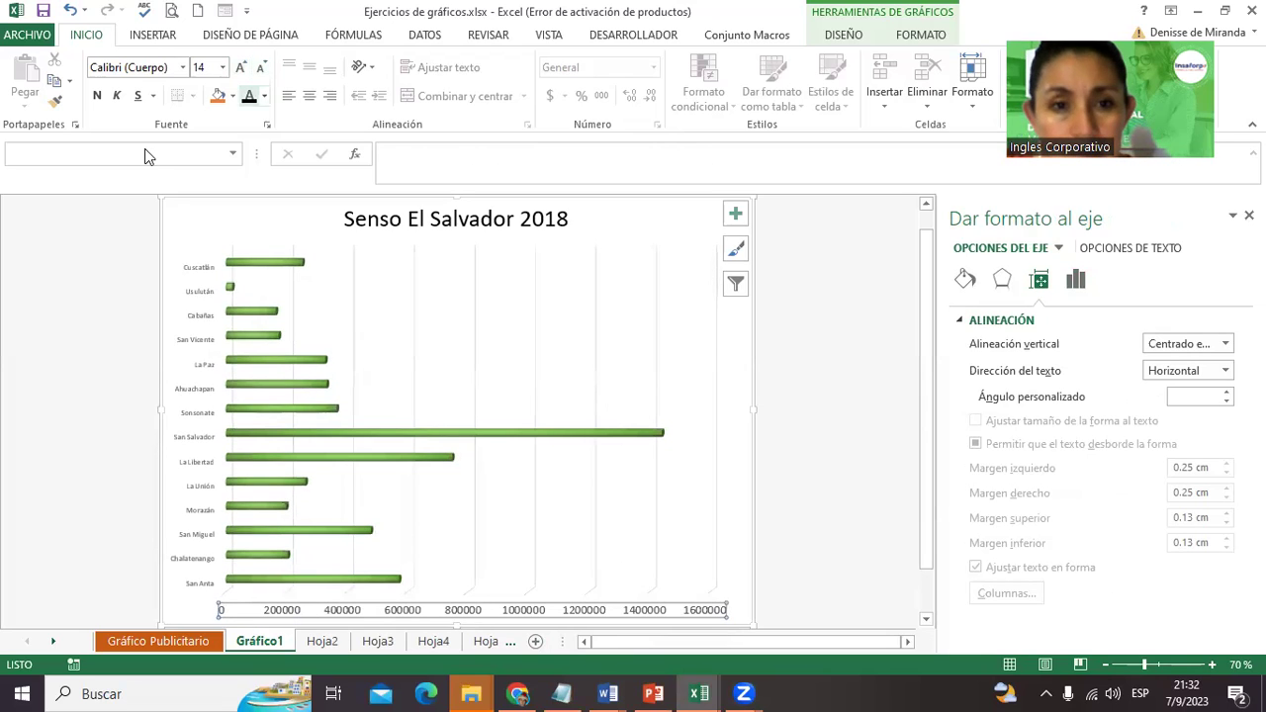
left_click(97, 95)
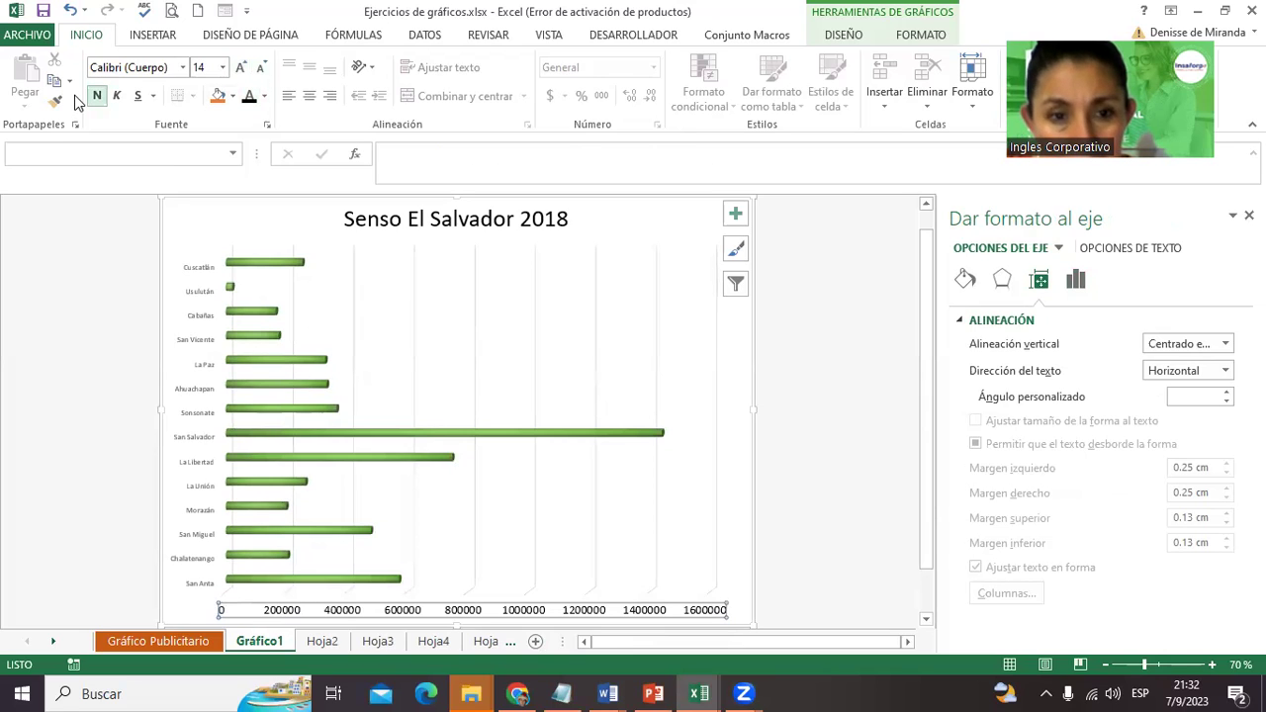
Enlarge the province names on the vertical axis to 14 pt.
left_click(197, 269)
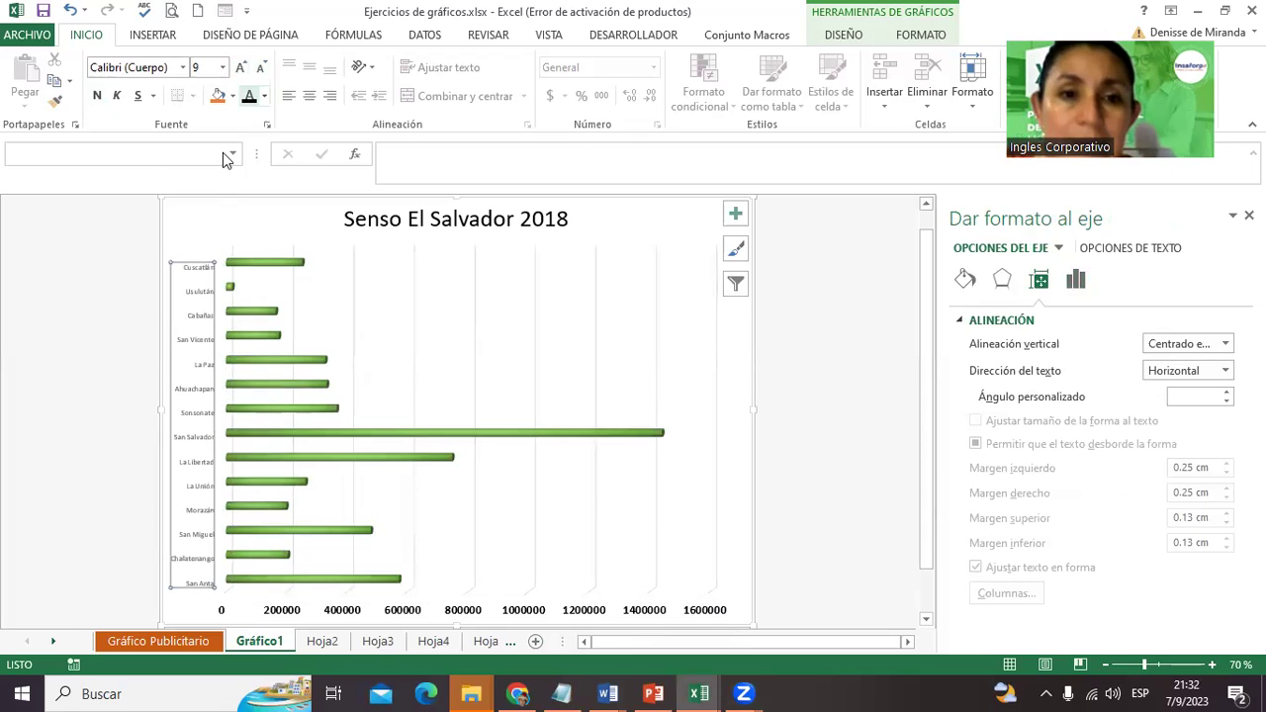
key("ctrl+shift+period")
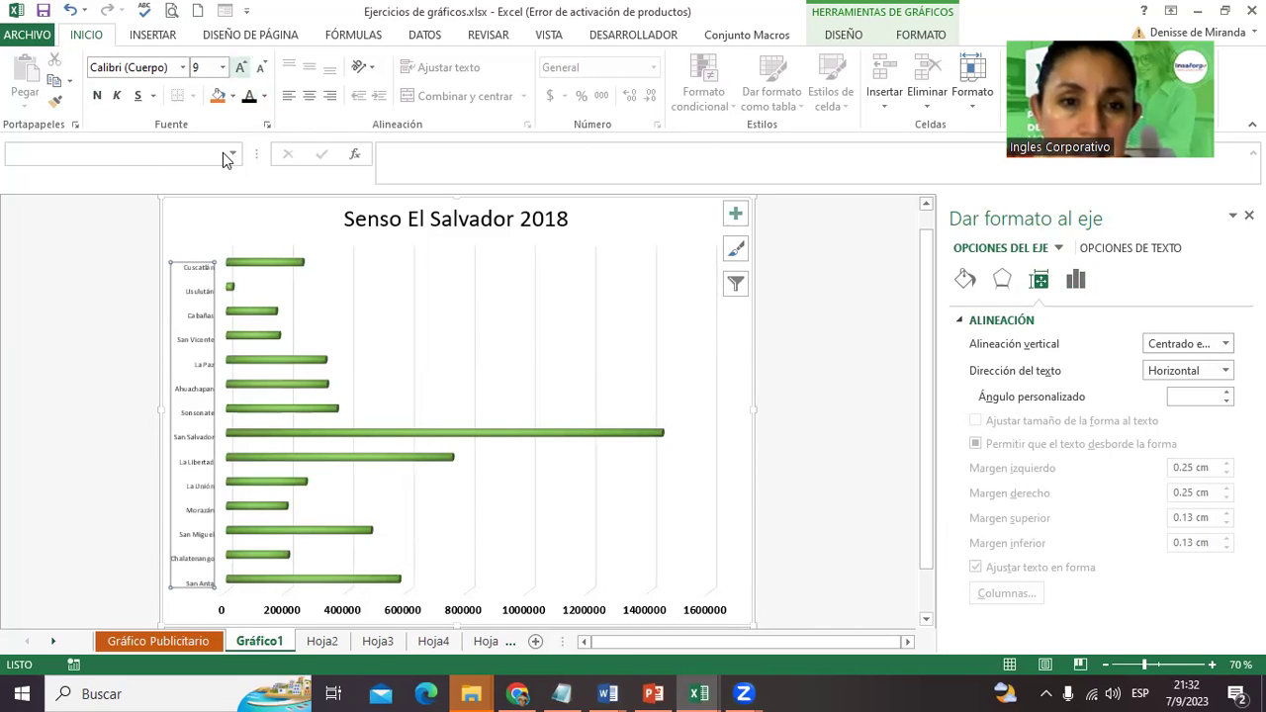
key("ctrl+shift+period")
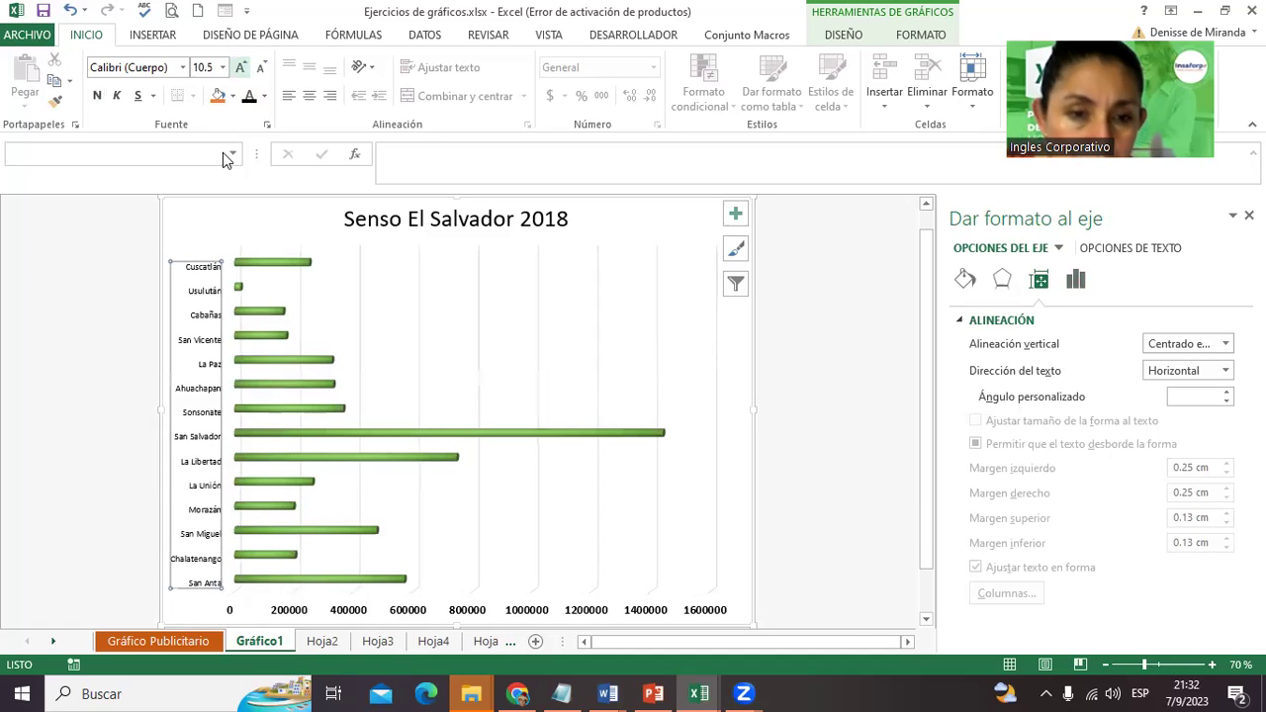
key("ctrl+shift+period")
key("ctrl+shift+period")
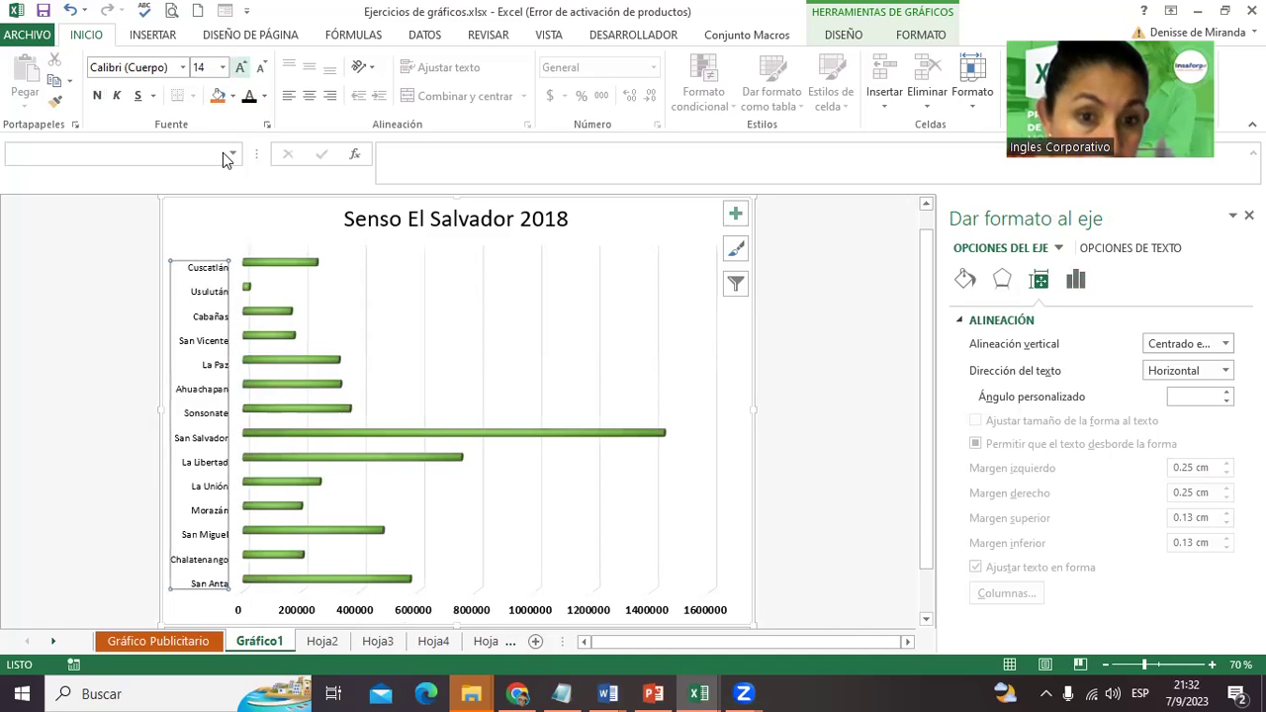
key("ctrl+shift+period")
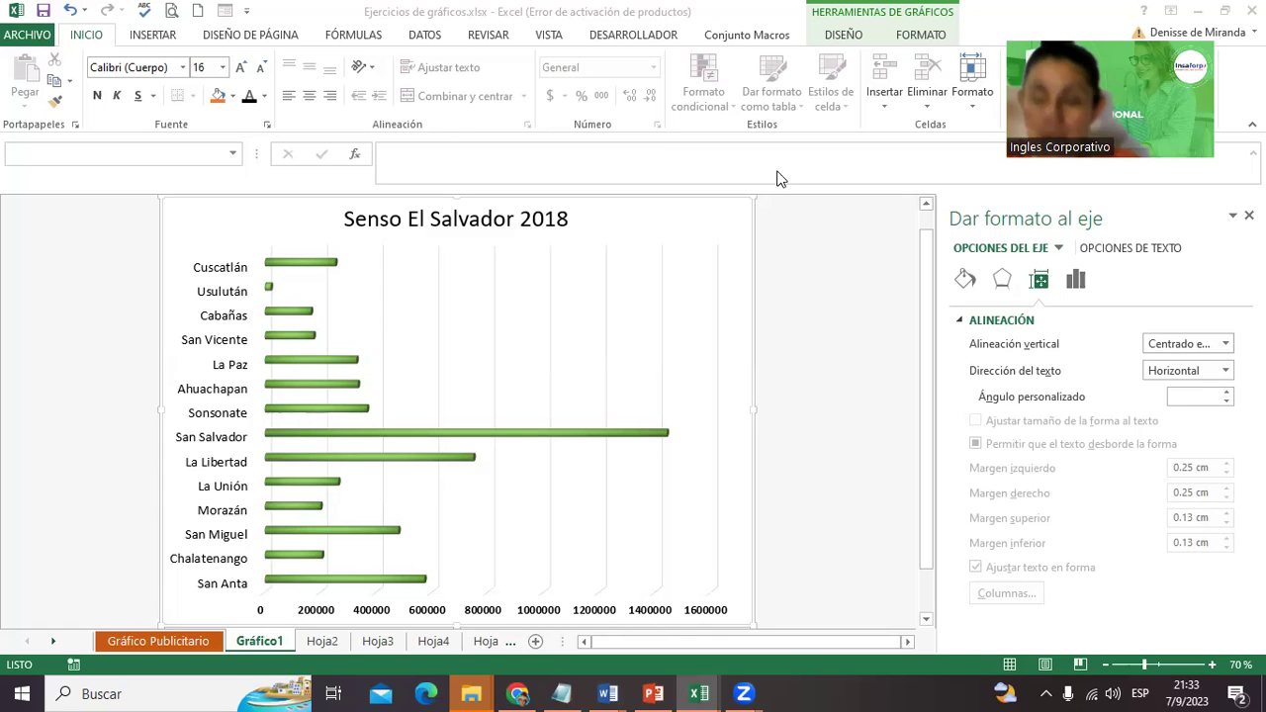
left_click(795, 293)
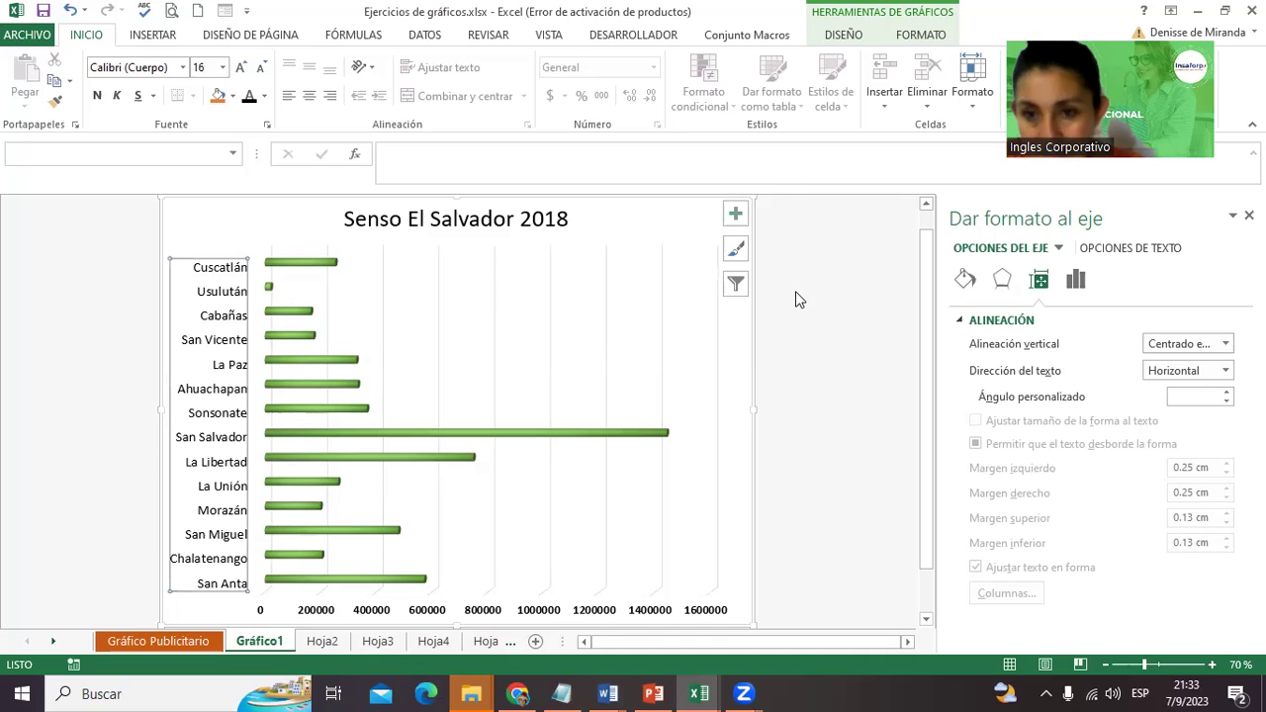
left_click(799, 297)
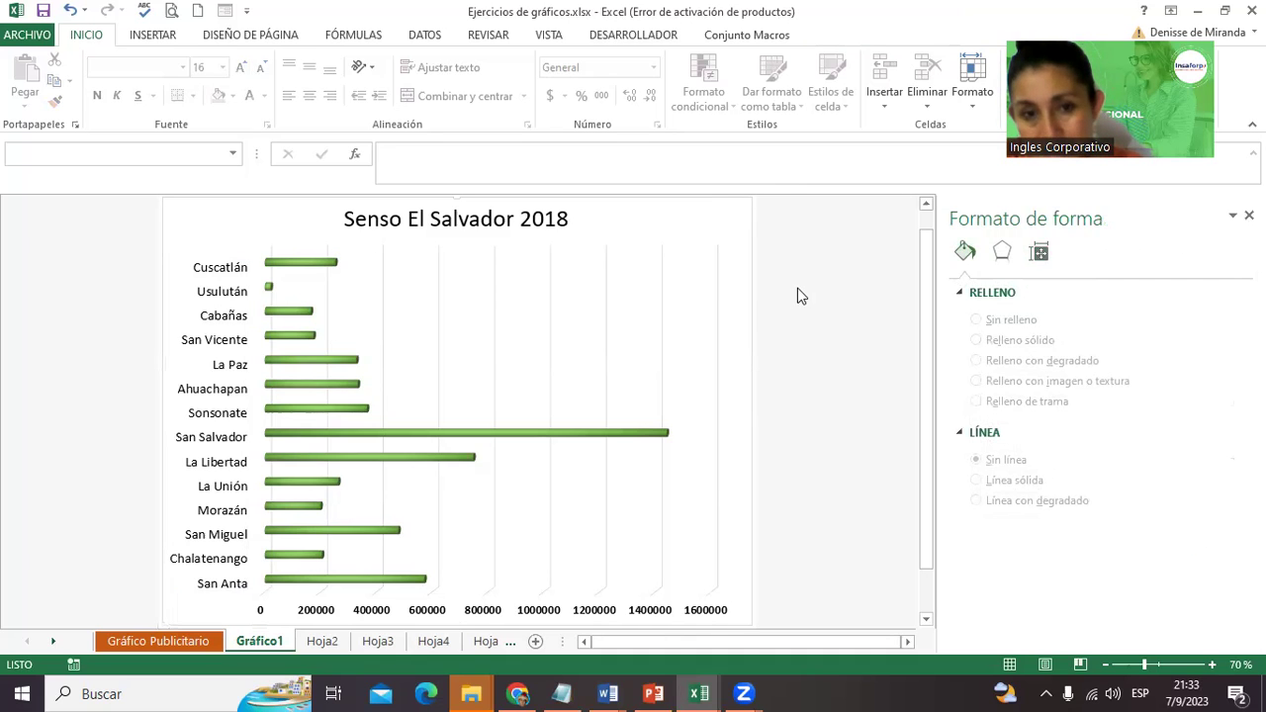
left_click(744, 231)
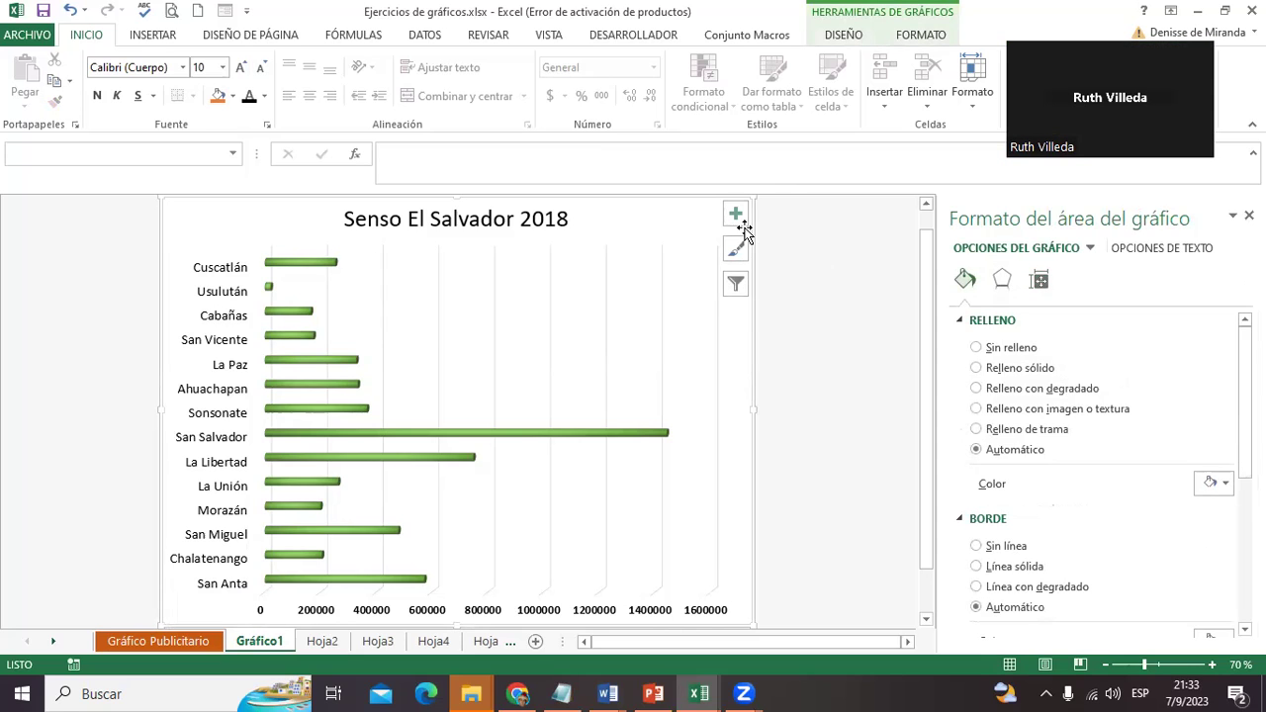
right_click(685, 218)
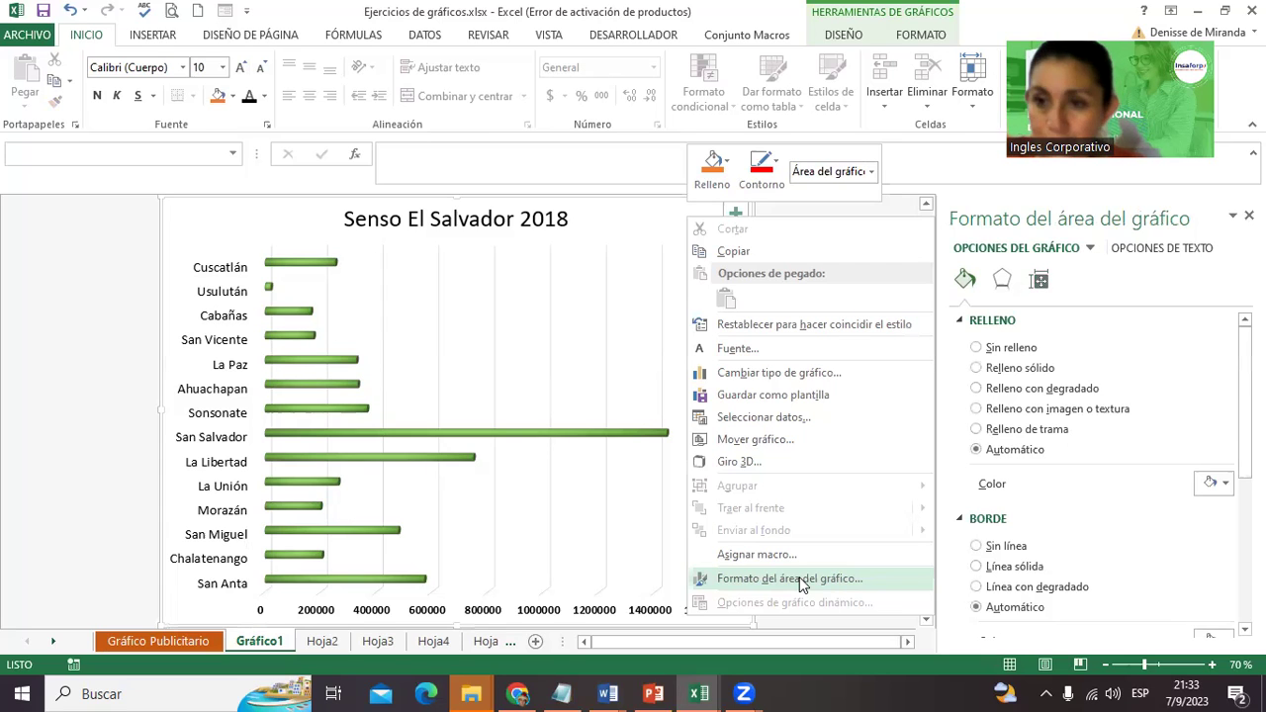
left_click(638, 214)
right_click(638, 214)
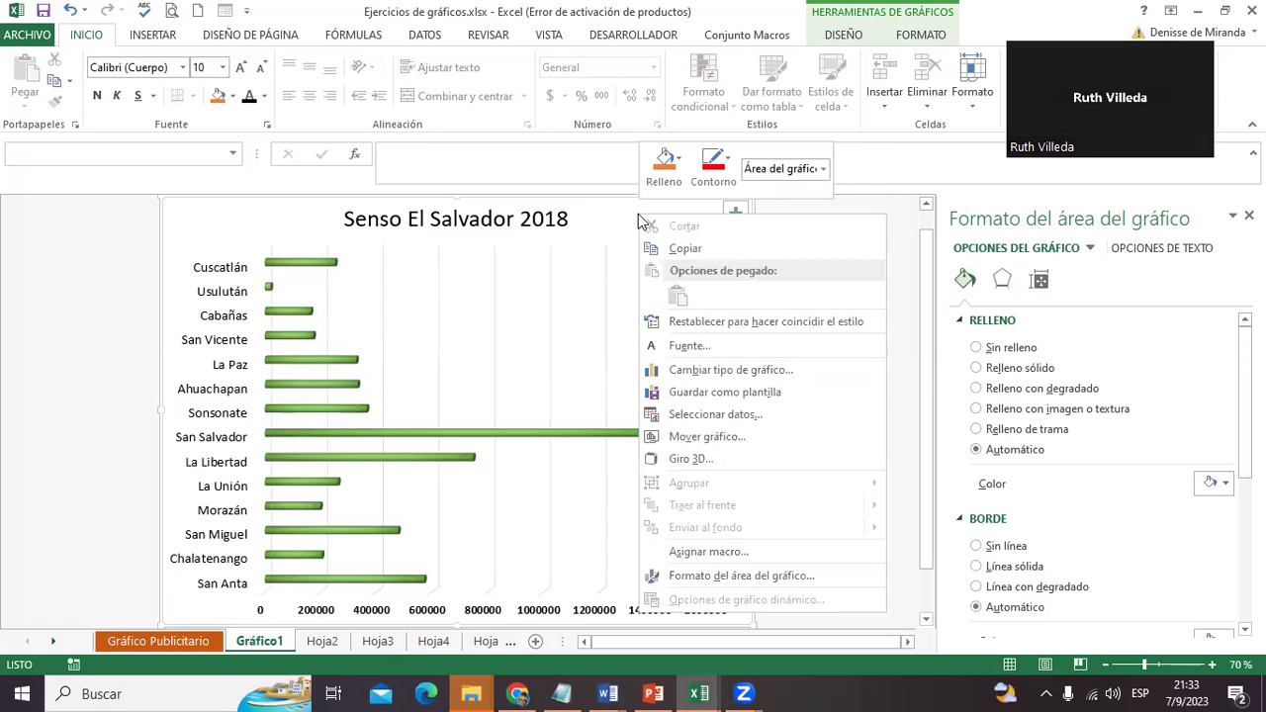
left_click(625, 220)
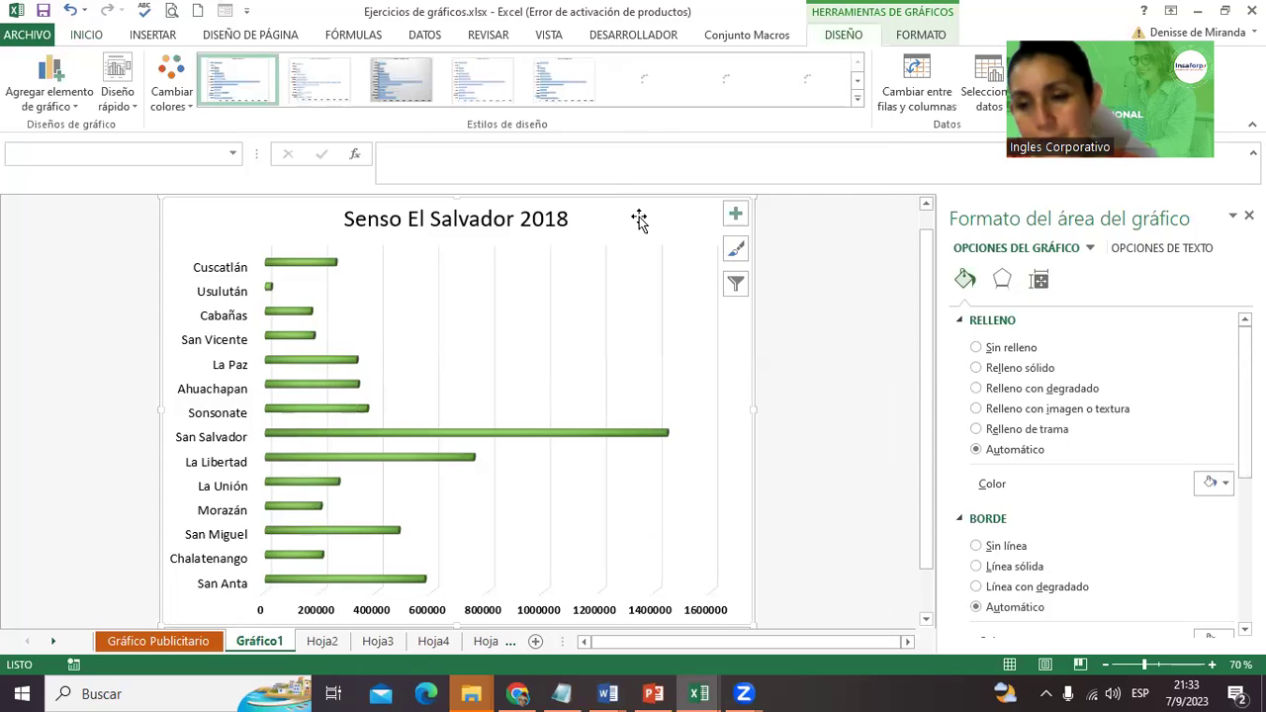
left_click(693, 330)
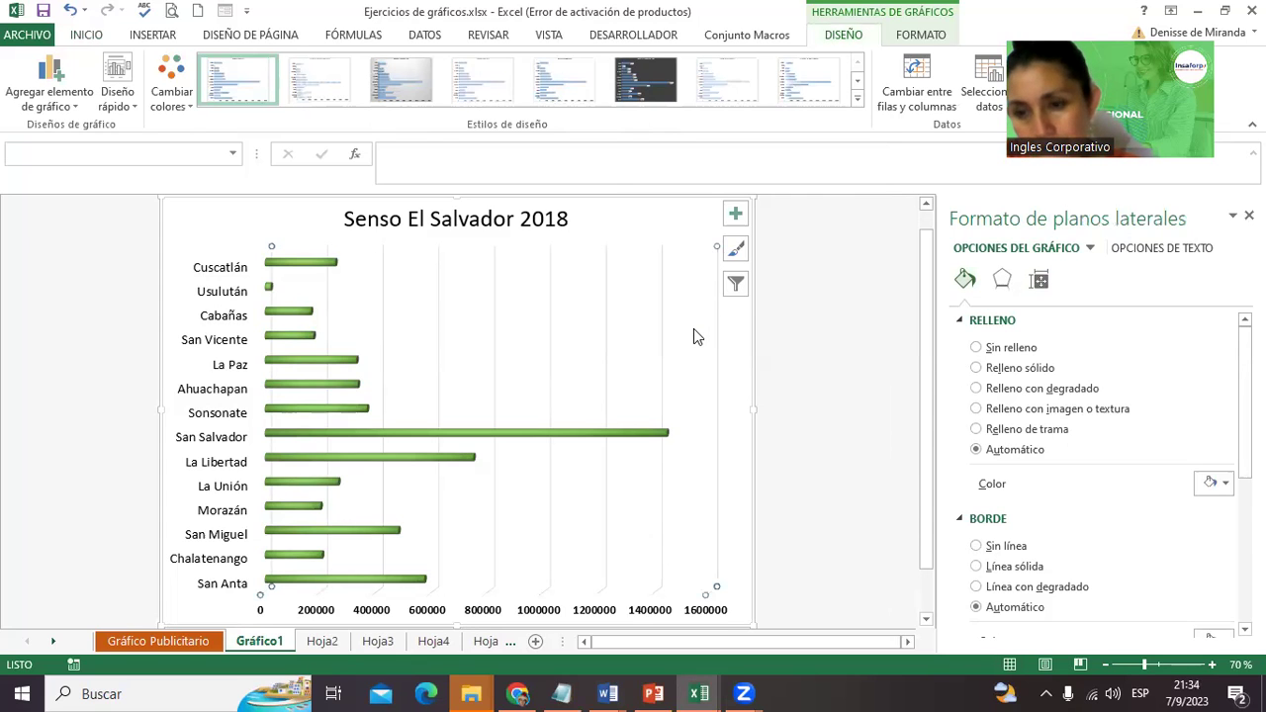
left_click(1249, 214)
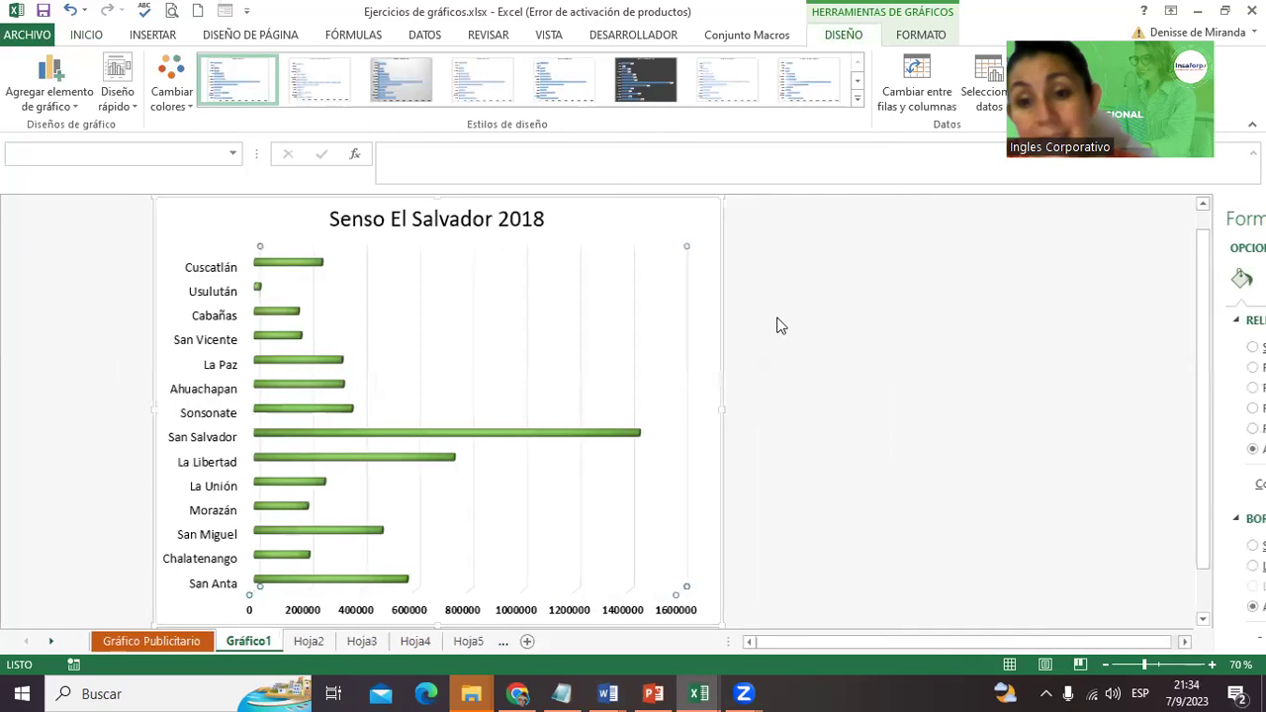
double_click(860, 219)
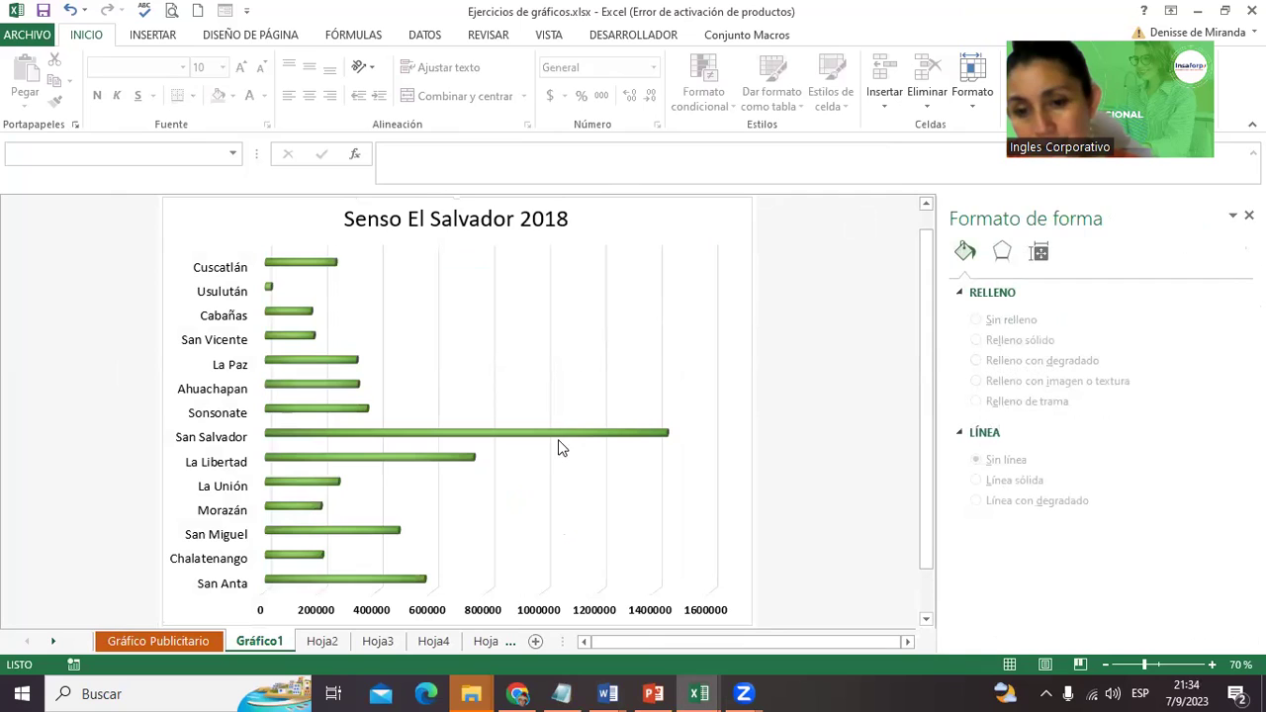
left_click(630, 360)
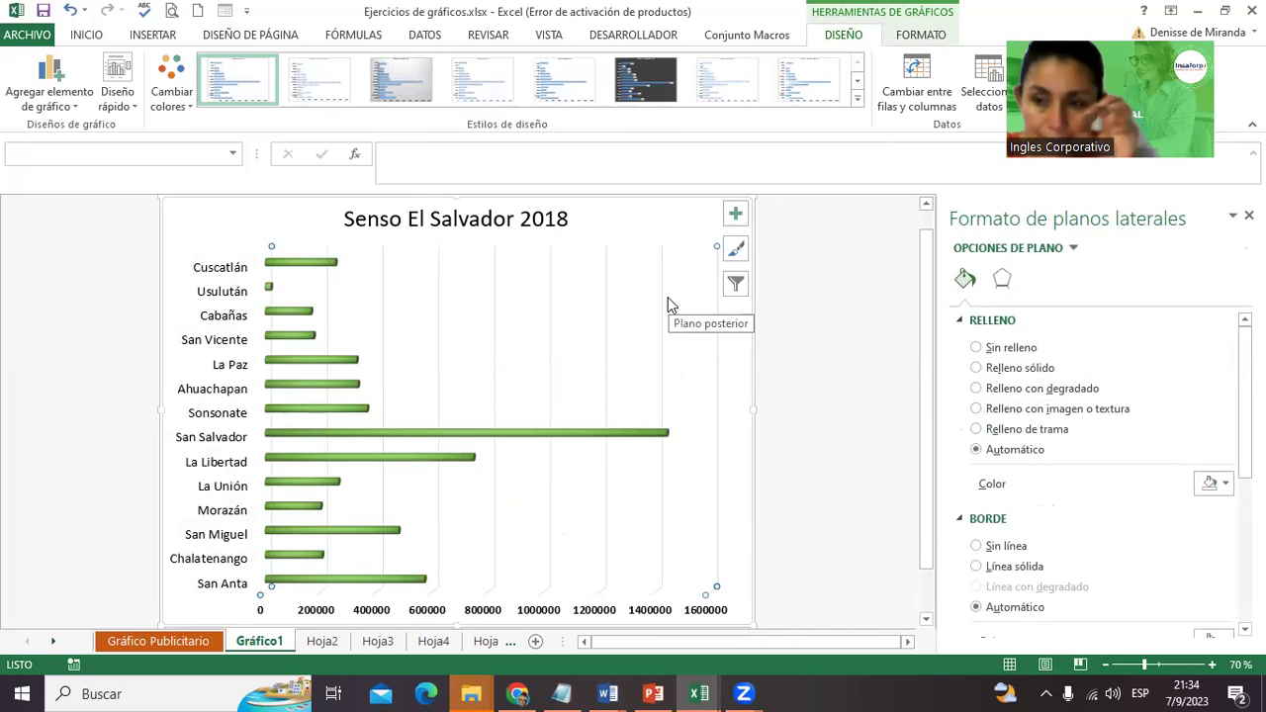
left_click(658, 206)
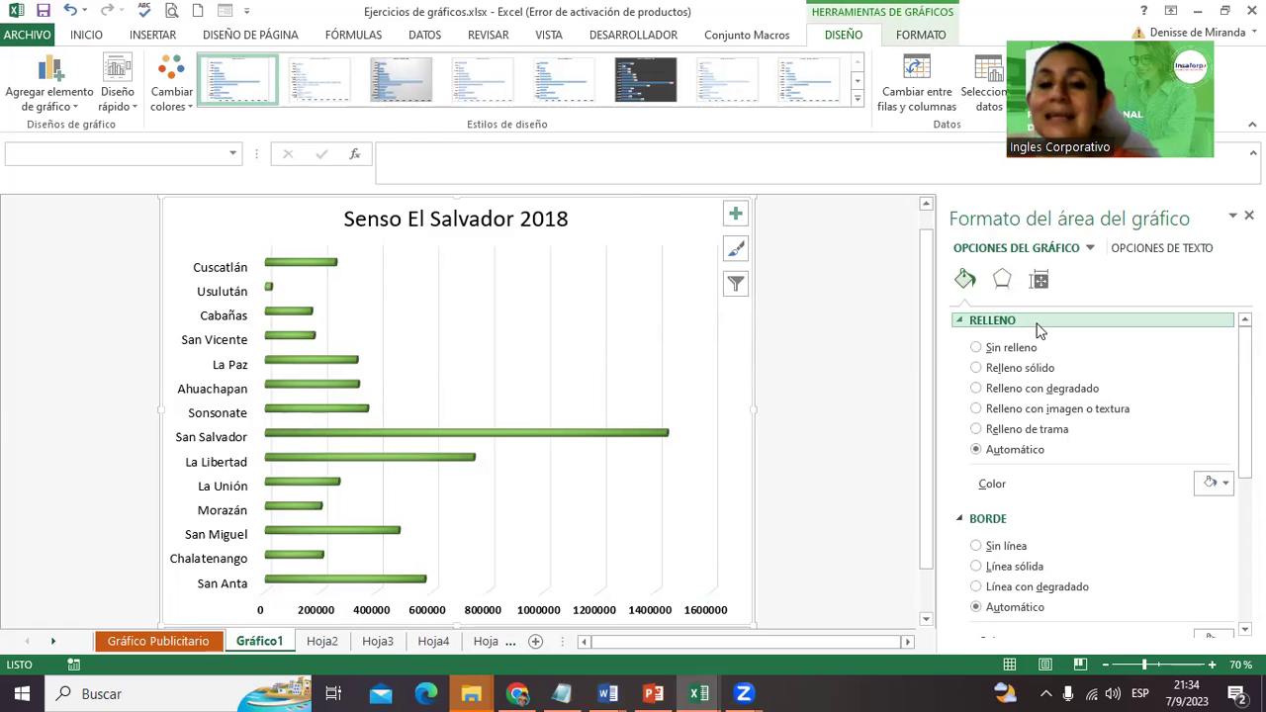
Give the chart area a gradient fill with a pale yellow middle stop.
left_click(976, 388)
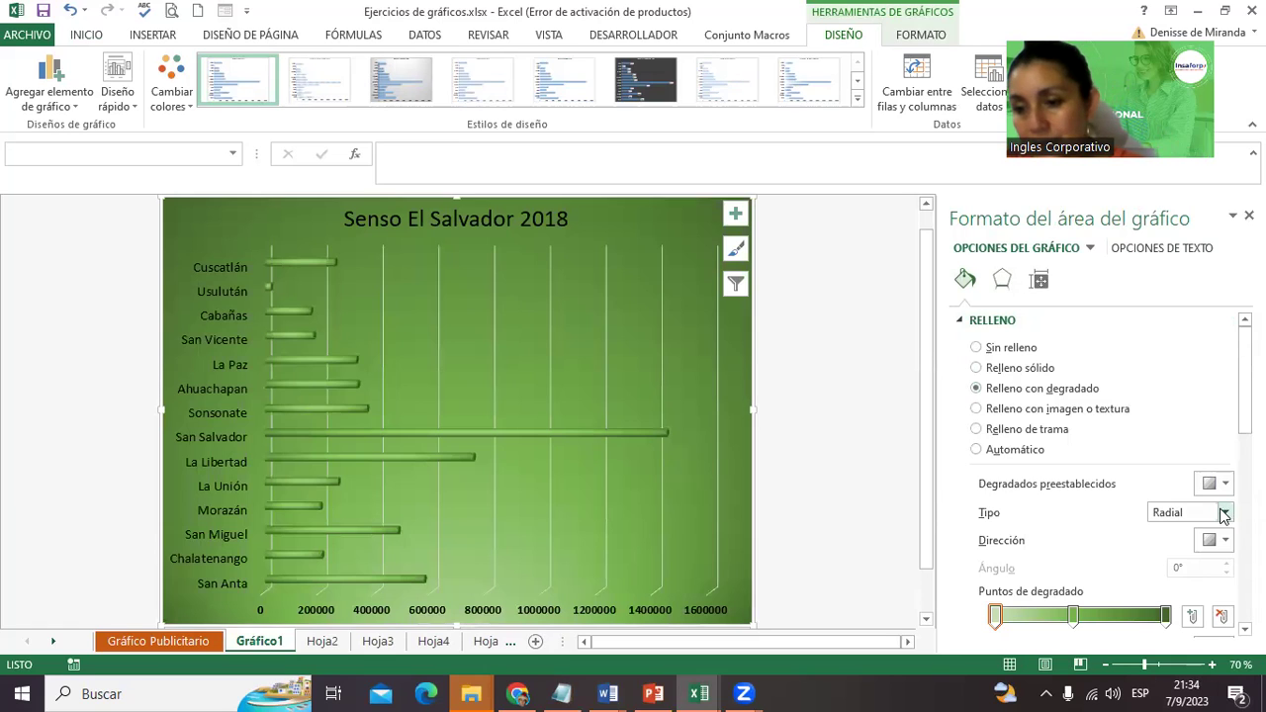
left_click(1074, 616)
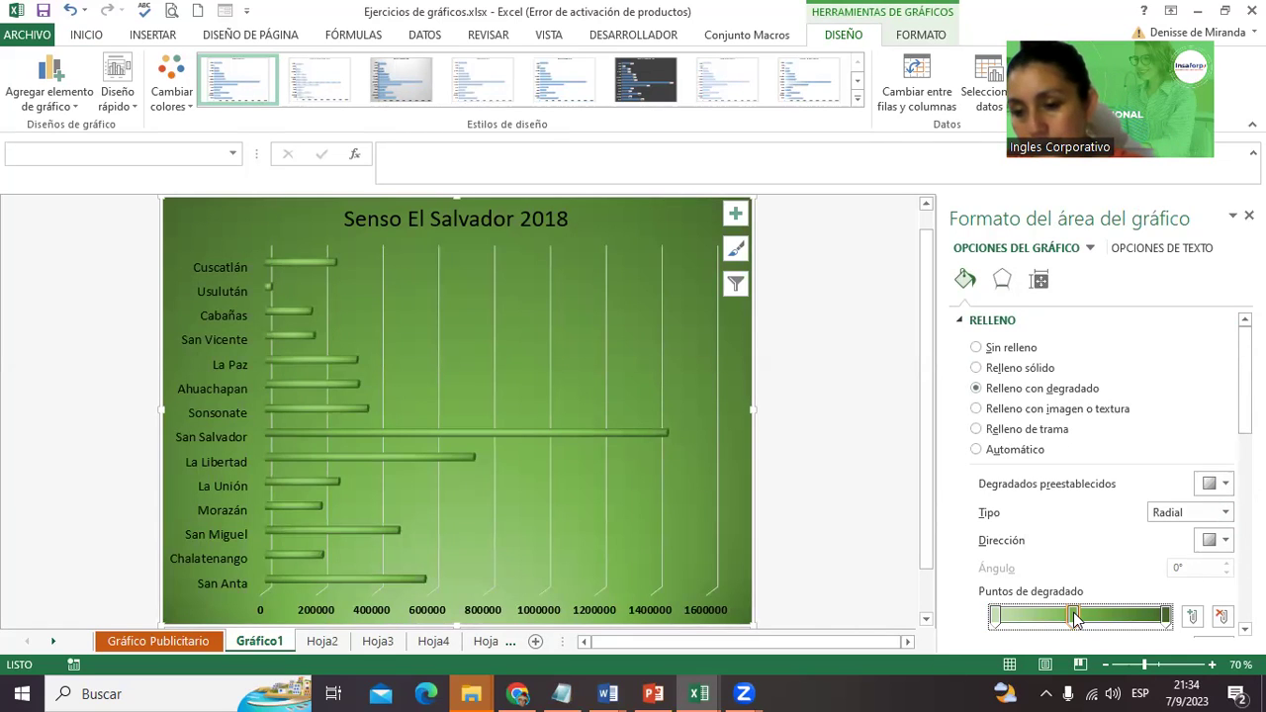
left_click(1245, 629)
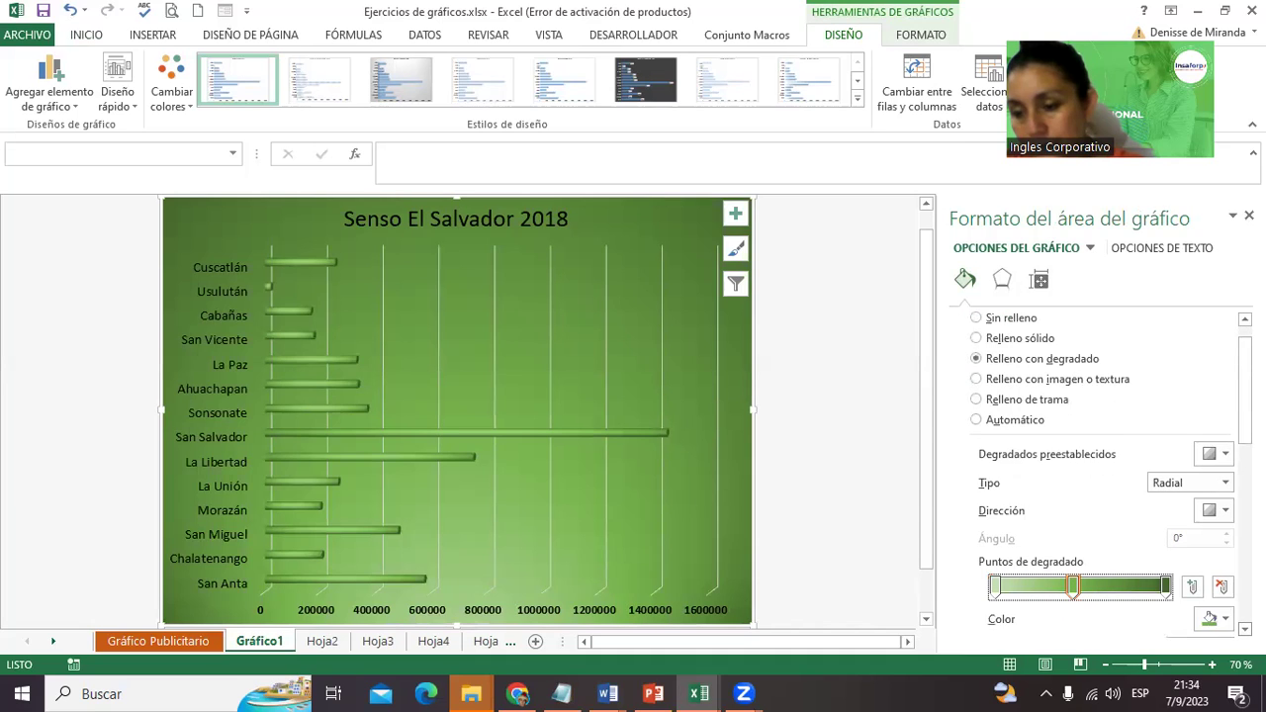
left_click(1214, 574)
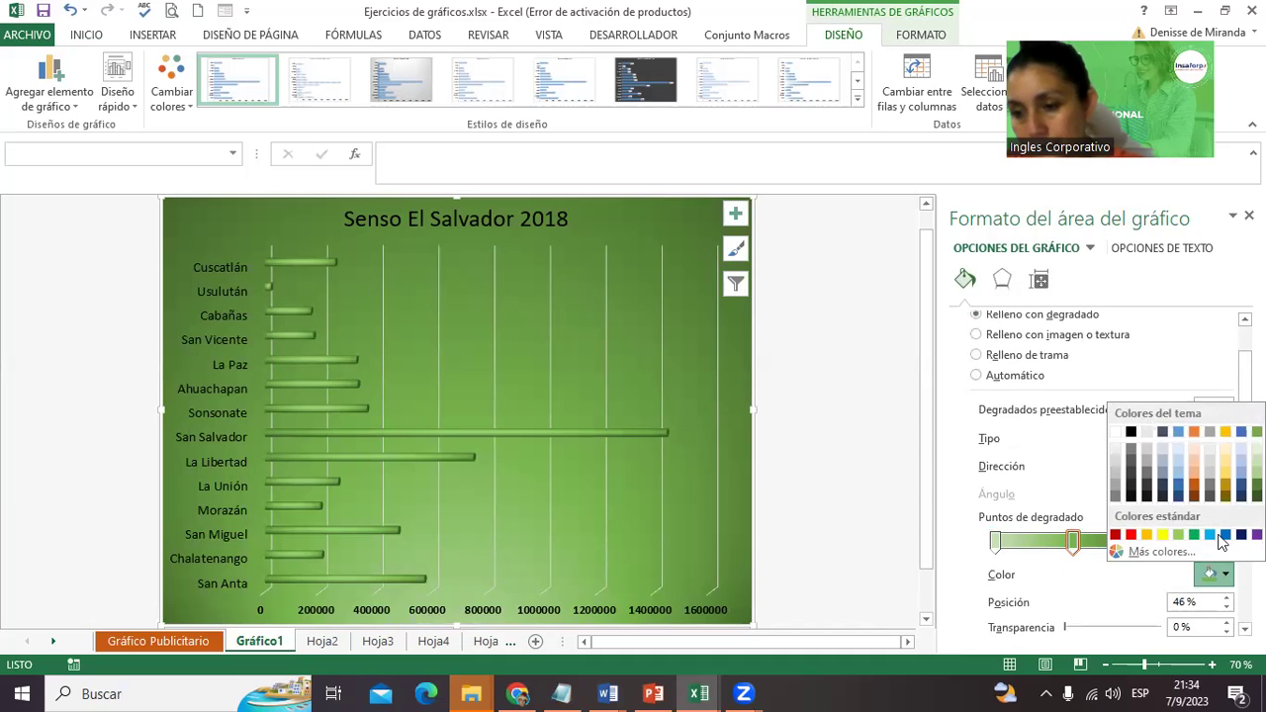
left_click(1225, 465)
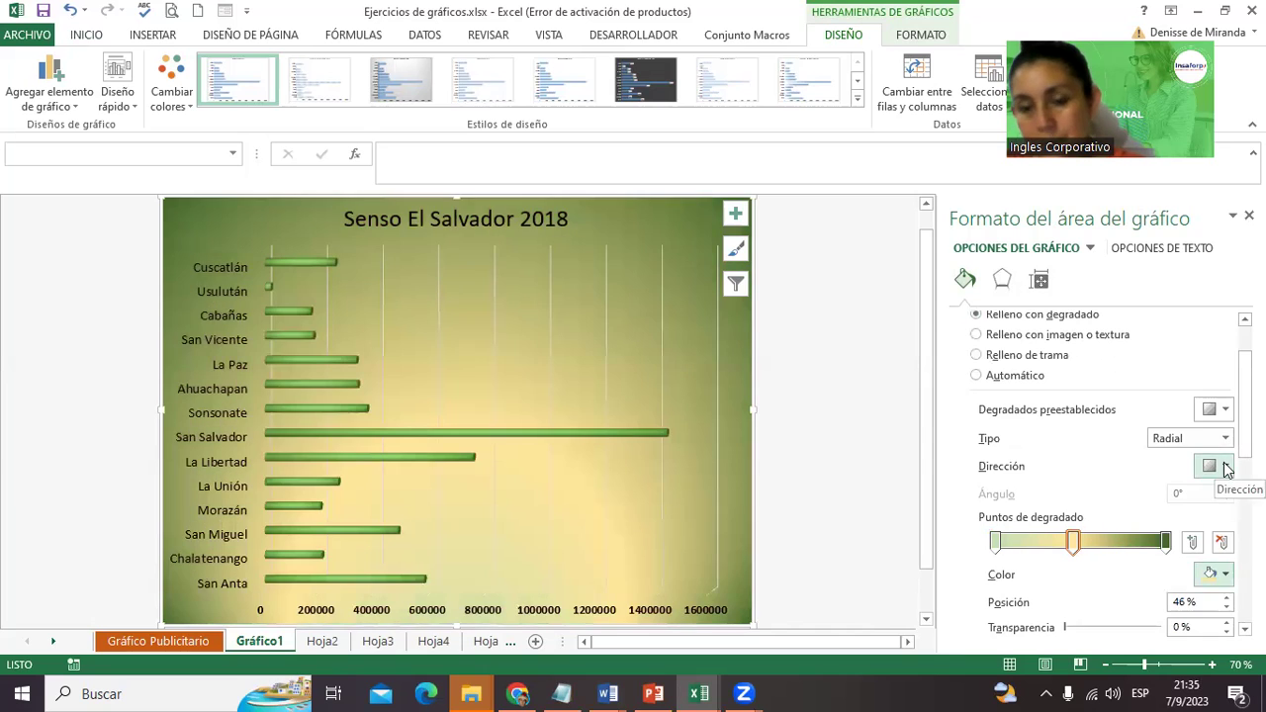
Recolour the last gradient stop to a pale tint.
left_click(1165, 542)
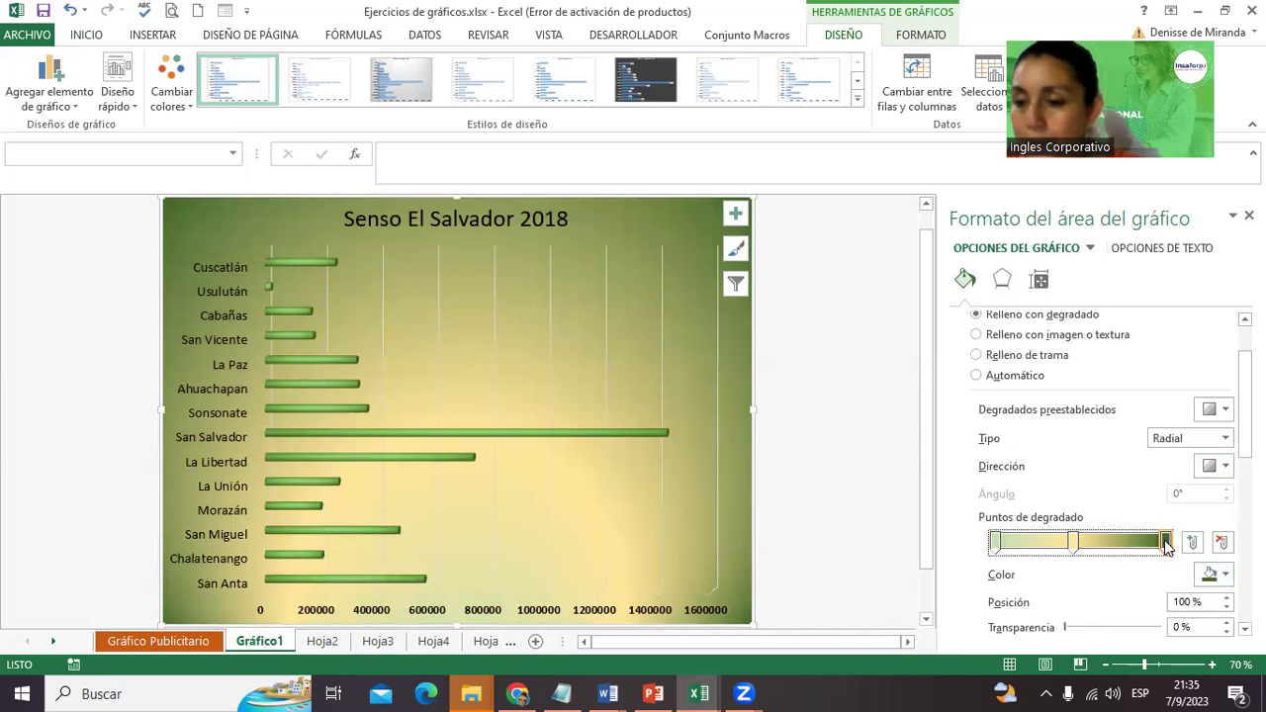
left_click(1229, 585)
left_click(1227, 479)
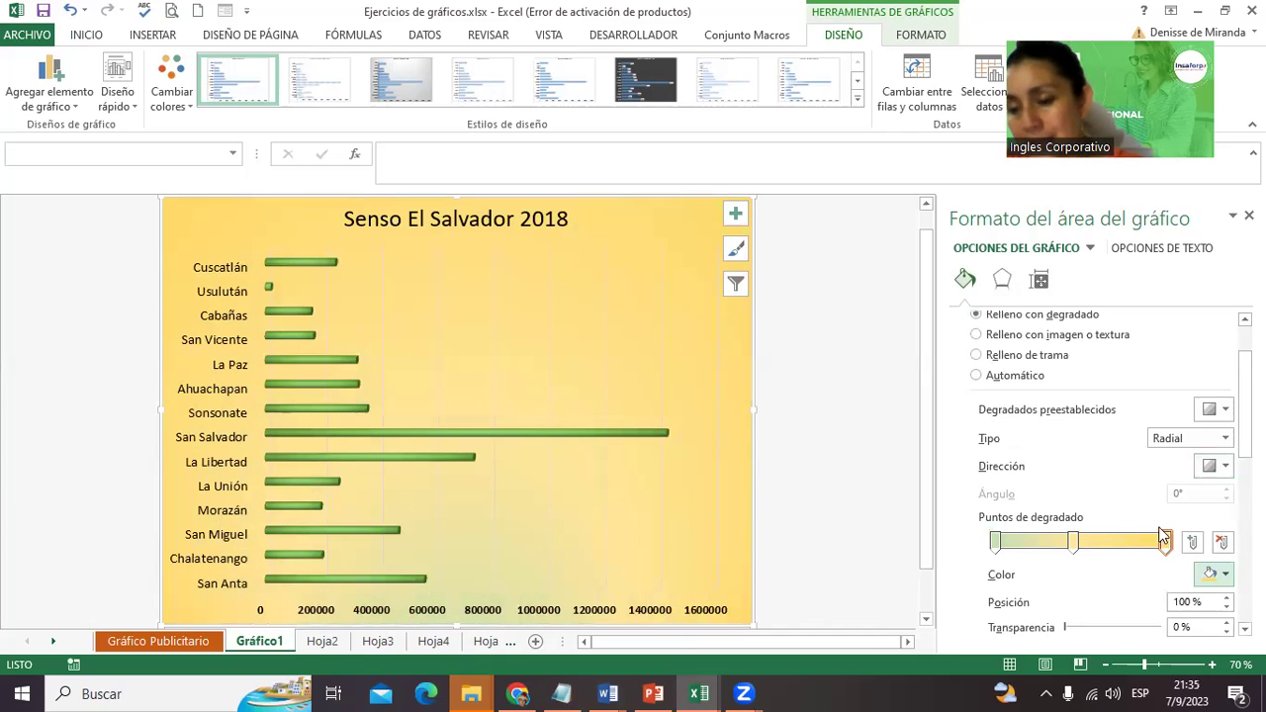
left_click(1224, 575)
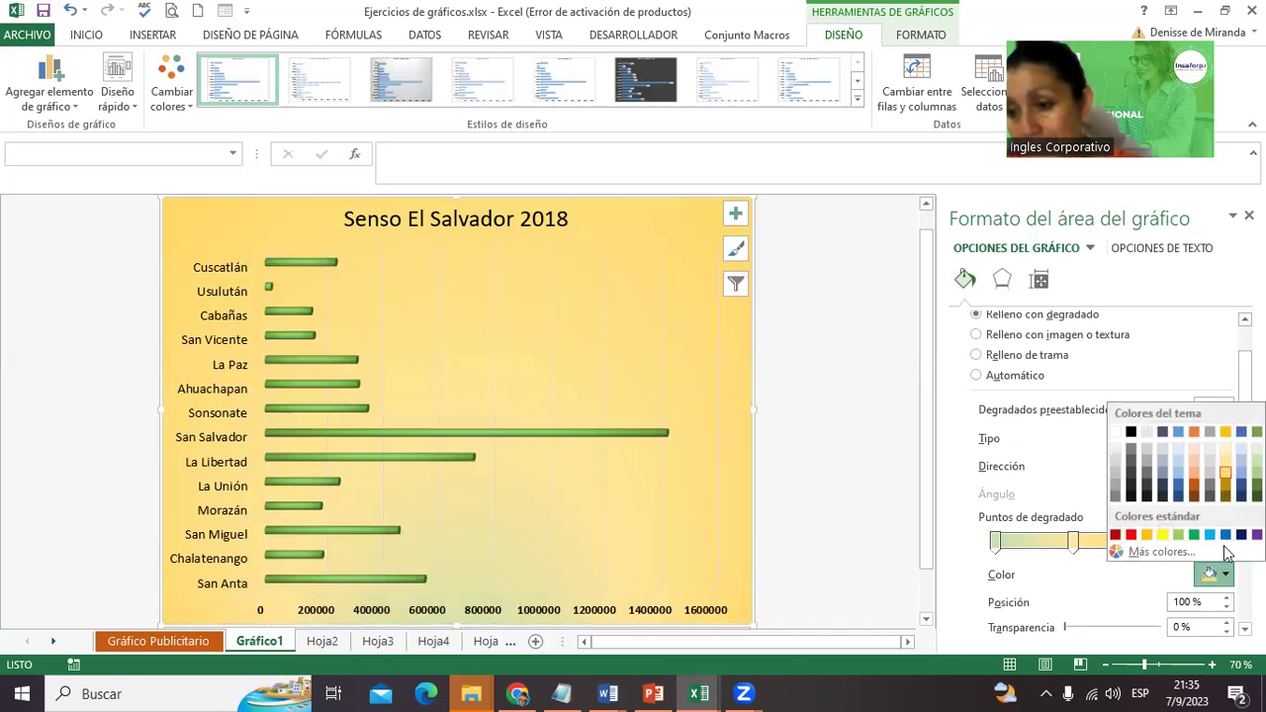
left_click(1241, 447)
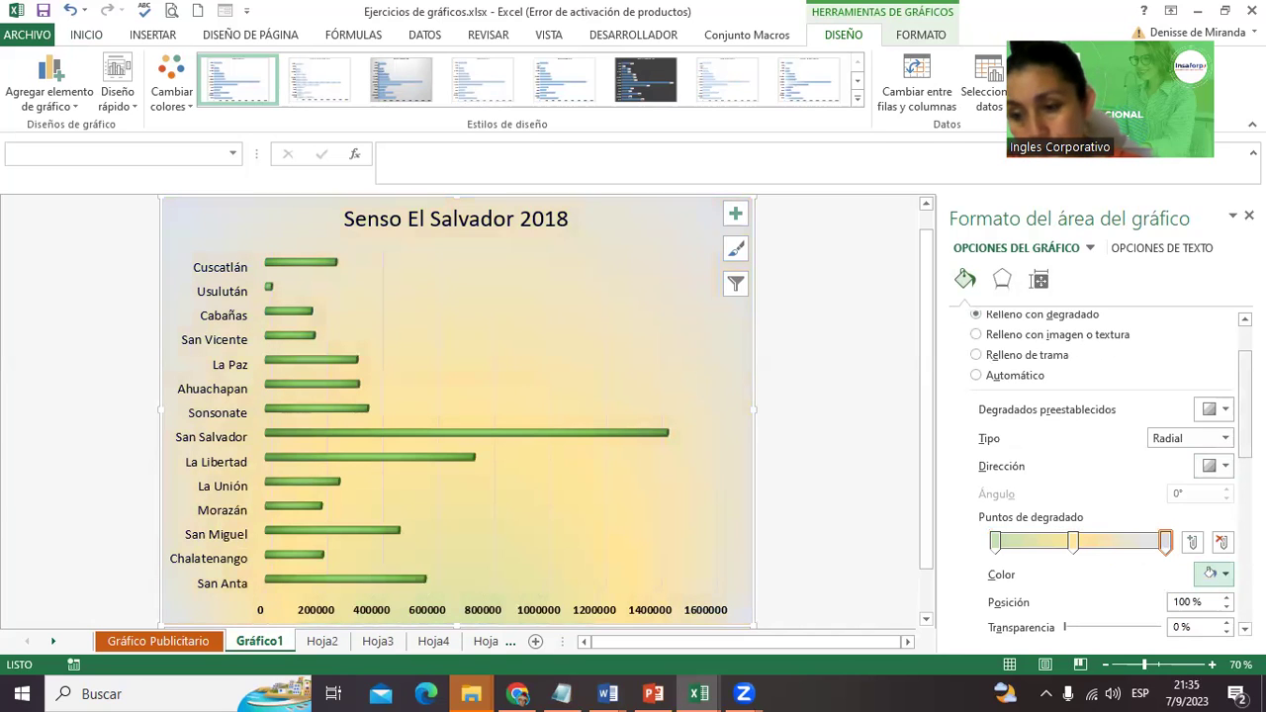
Make the first gradient stop pale lavender, leaving the preset gradients unchanged.
left_click(996, 543)
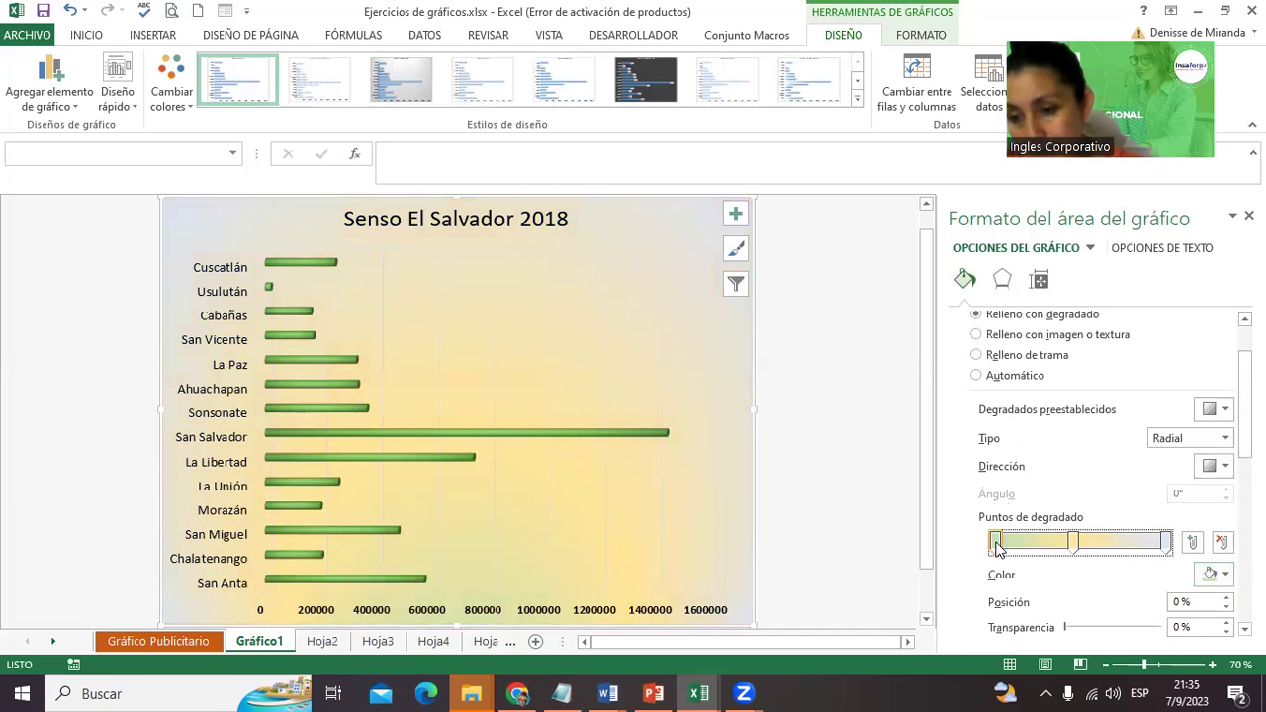
left_click(1226, 574)
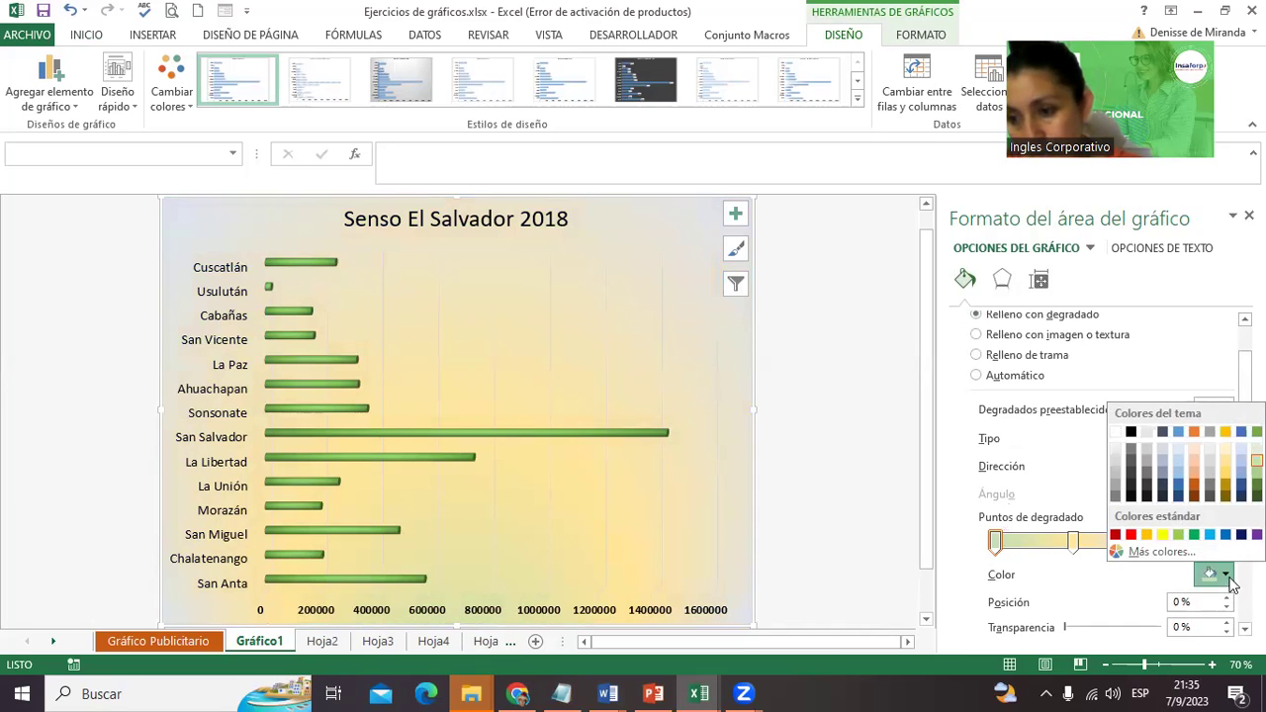
left_click(1241, 447)
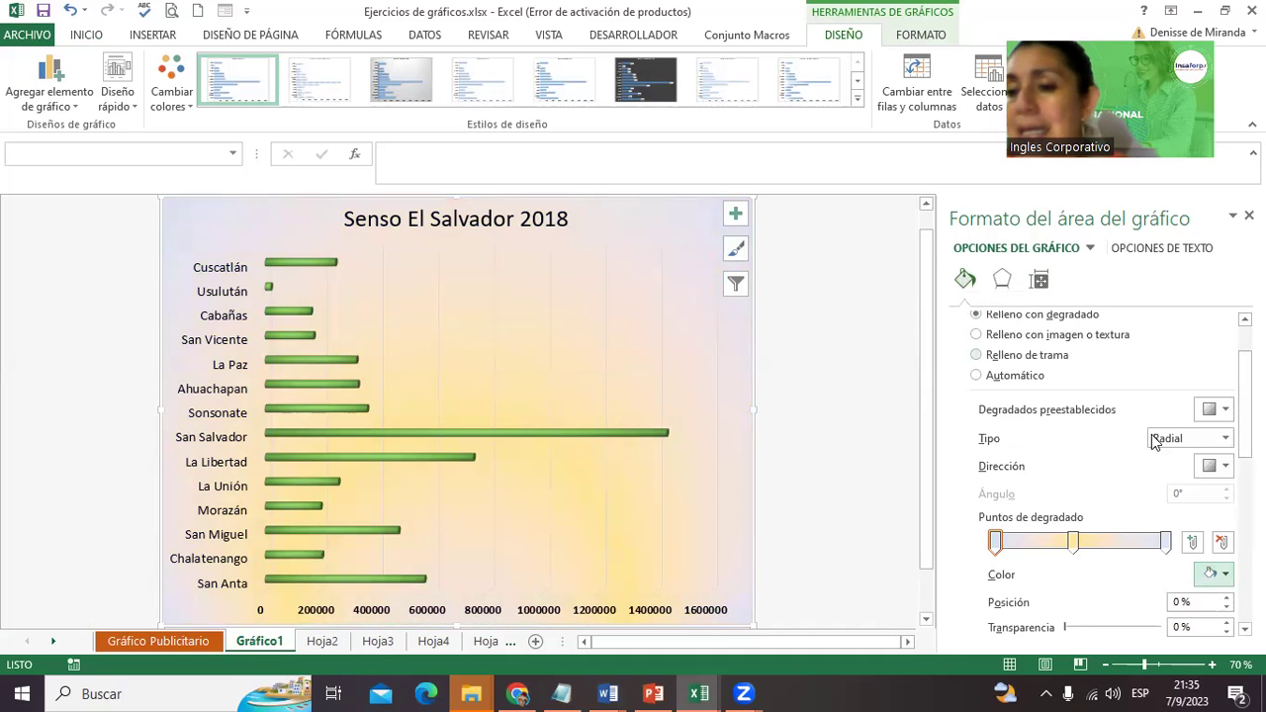
scroll(1187, 445, "down", 3)
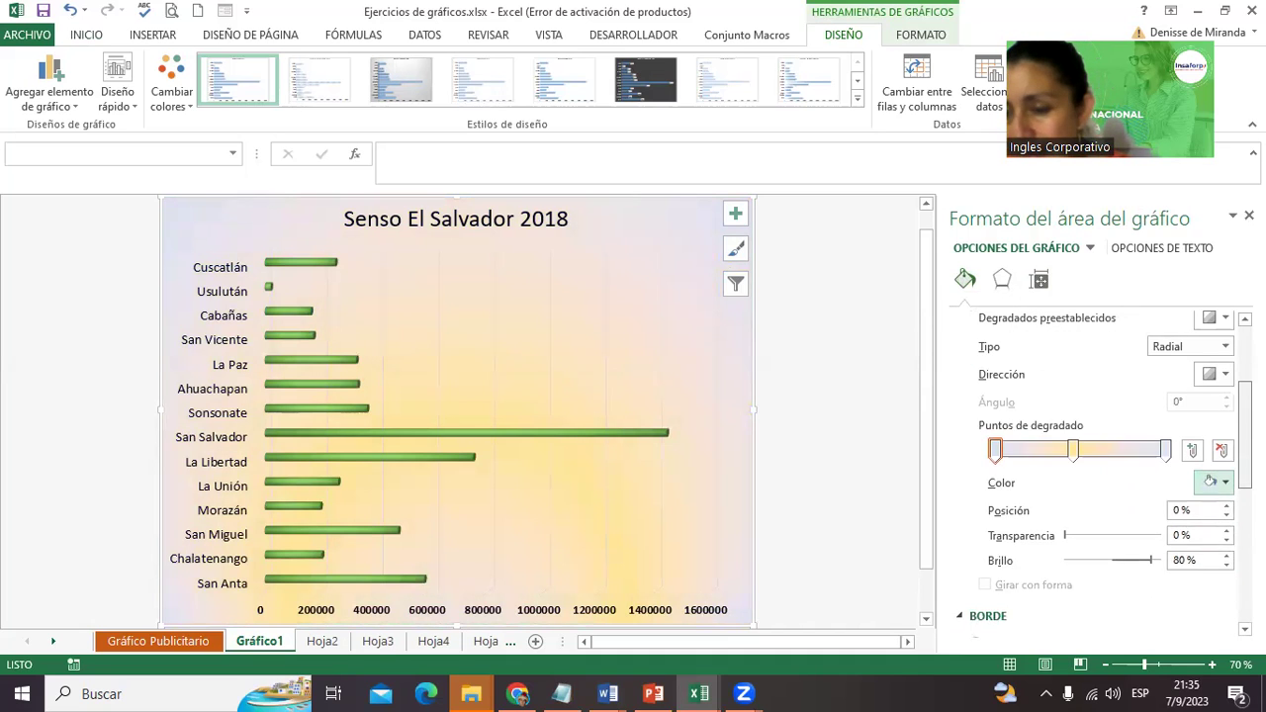
scroll(1211, 480, "up", 1)
left_click(1225, 354)
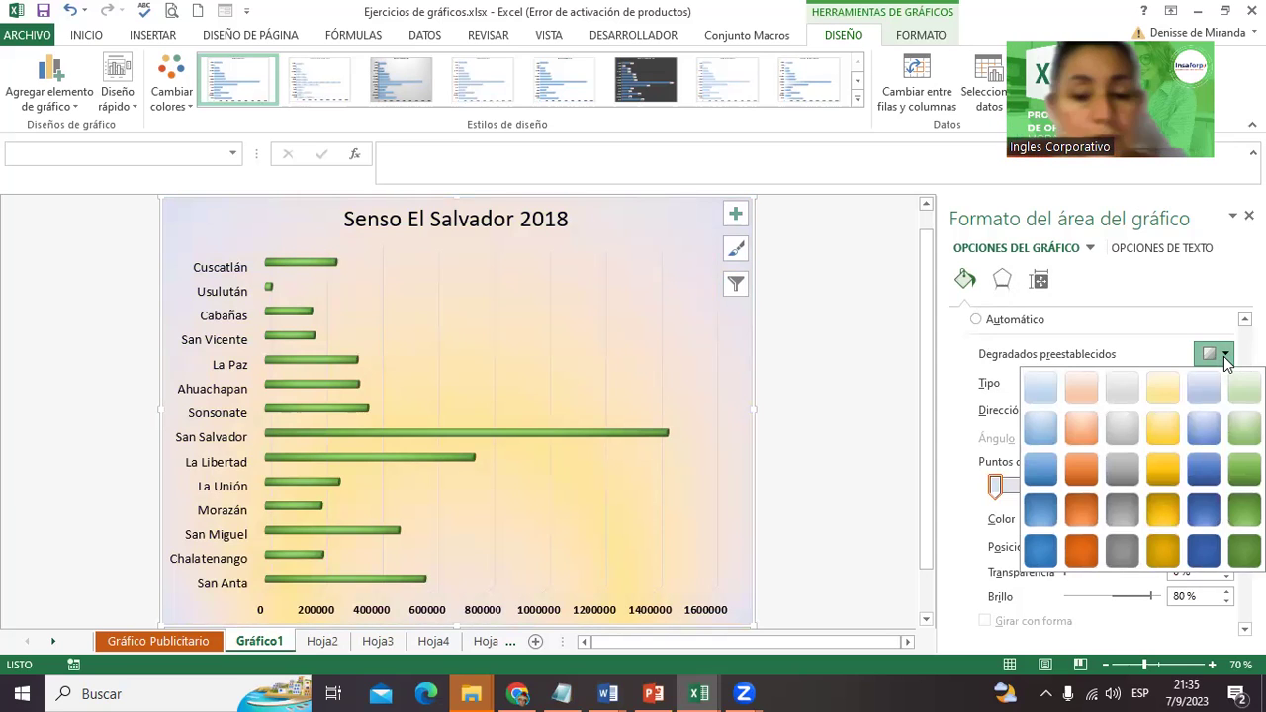
left_click(1224, 354)
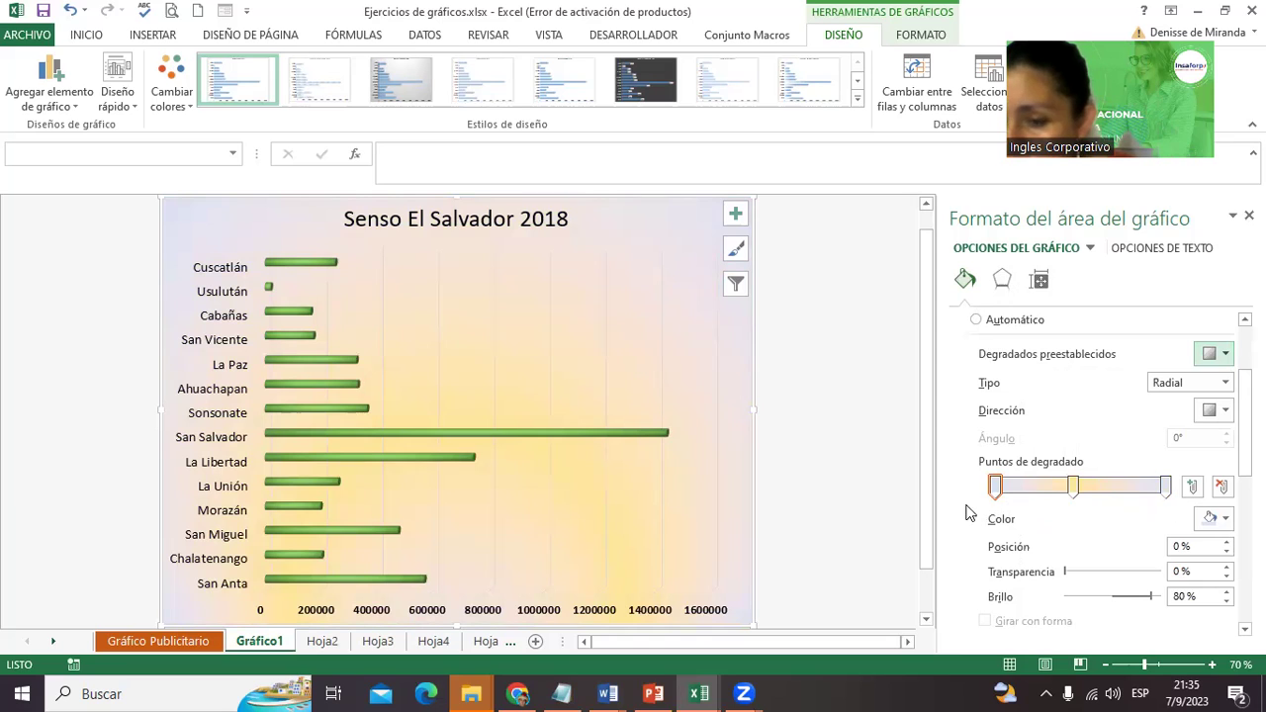
scroll(1245, 425, "down", 1)
scroll(1098, 445, "down", 1)
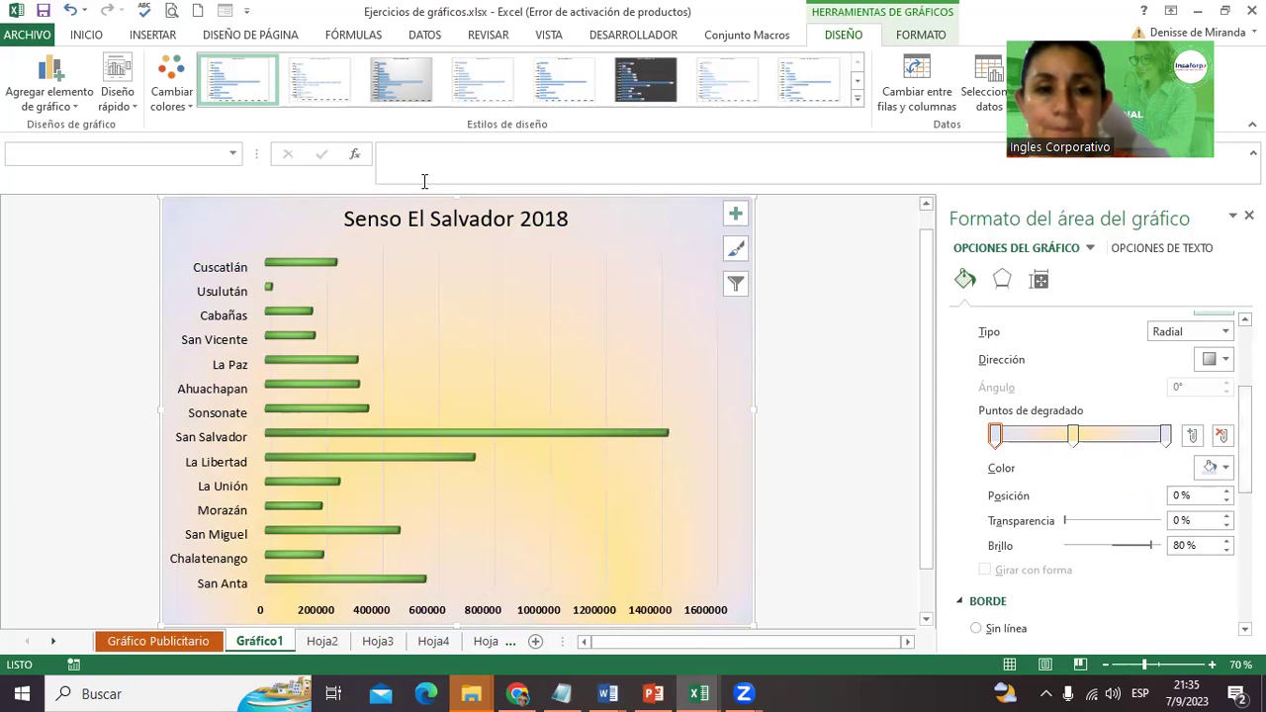
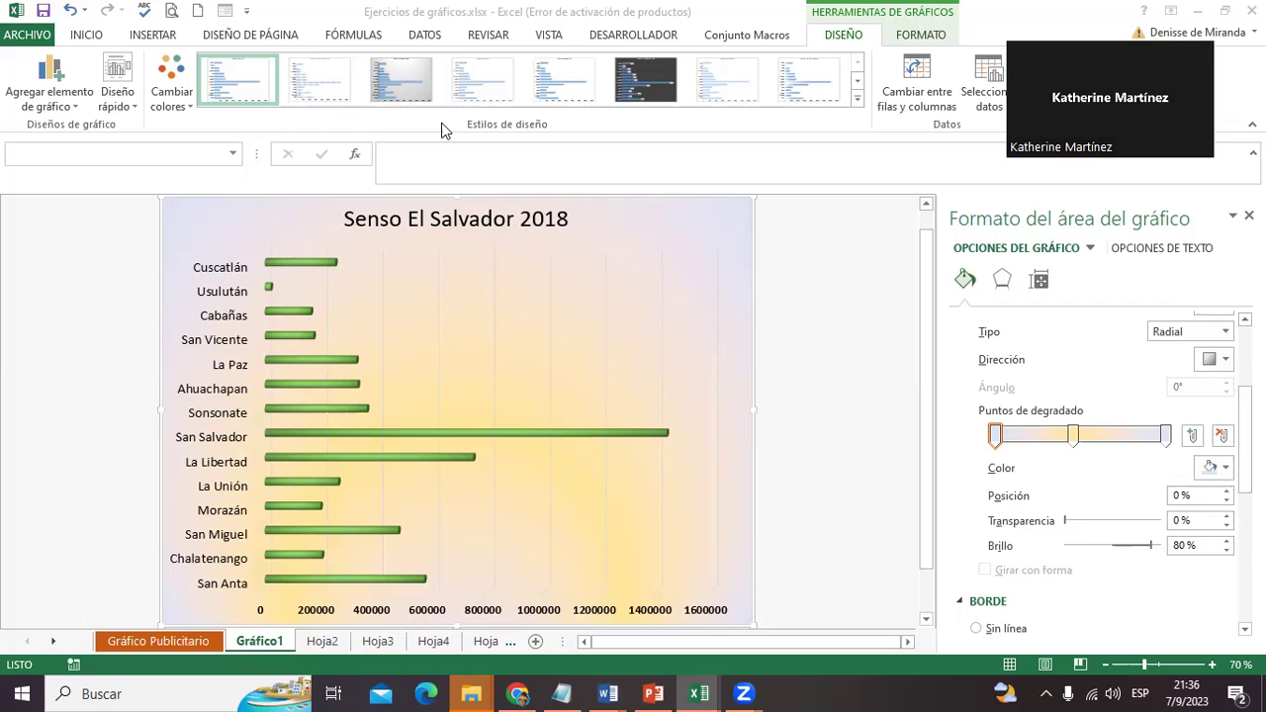
Give the merged 2018 population title cell A1 on Hoja2 a light-orange fill.
left_click(323, 641)
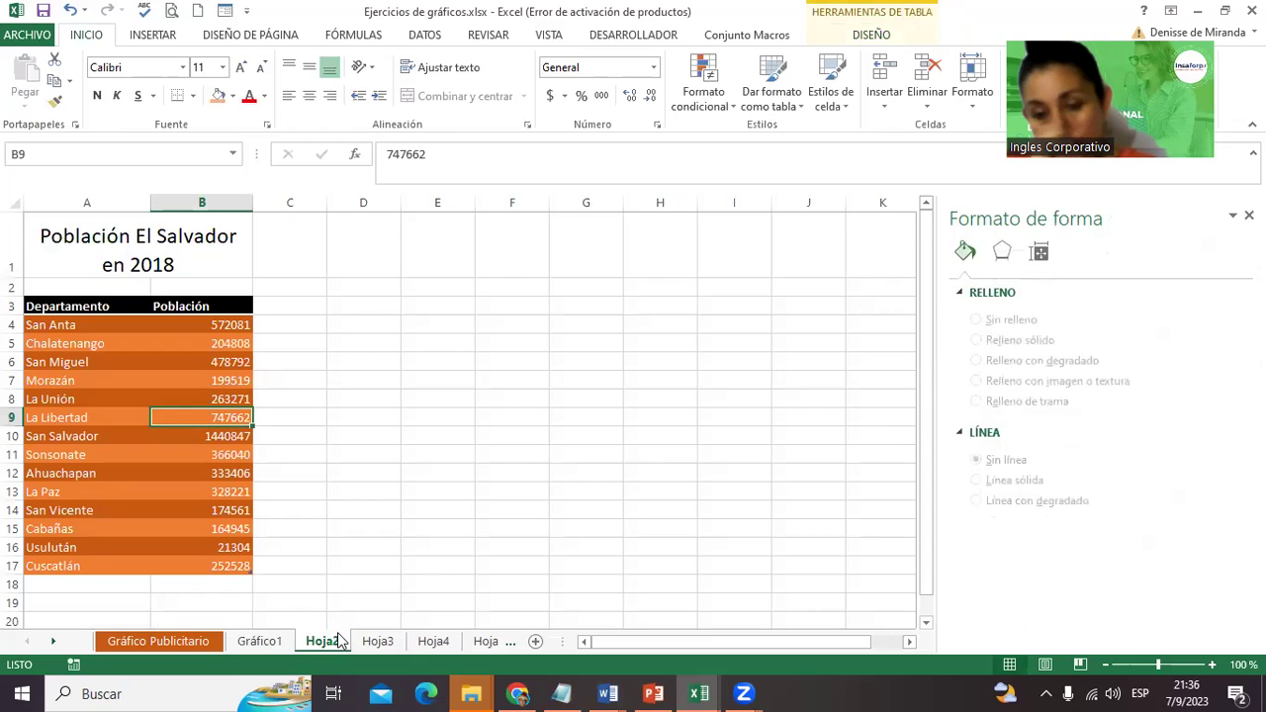
left_click(150, 261)
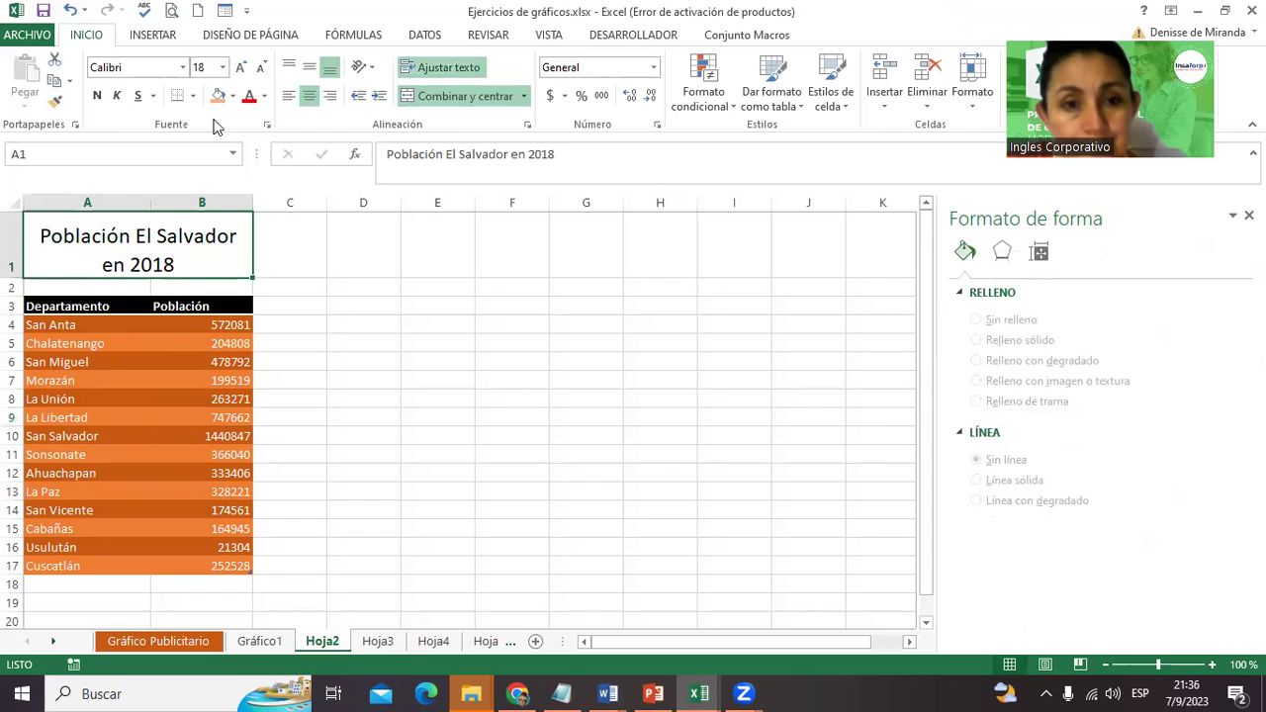
left_click(217, 95)
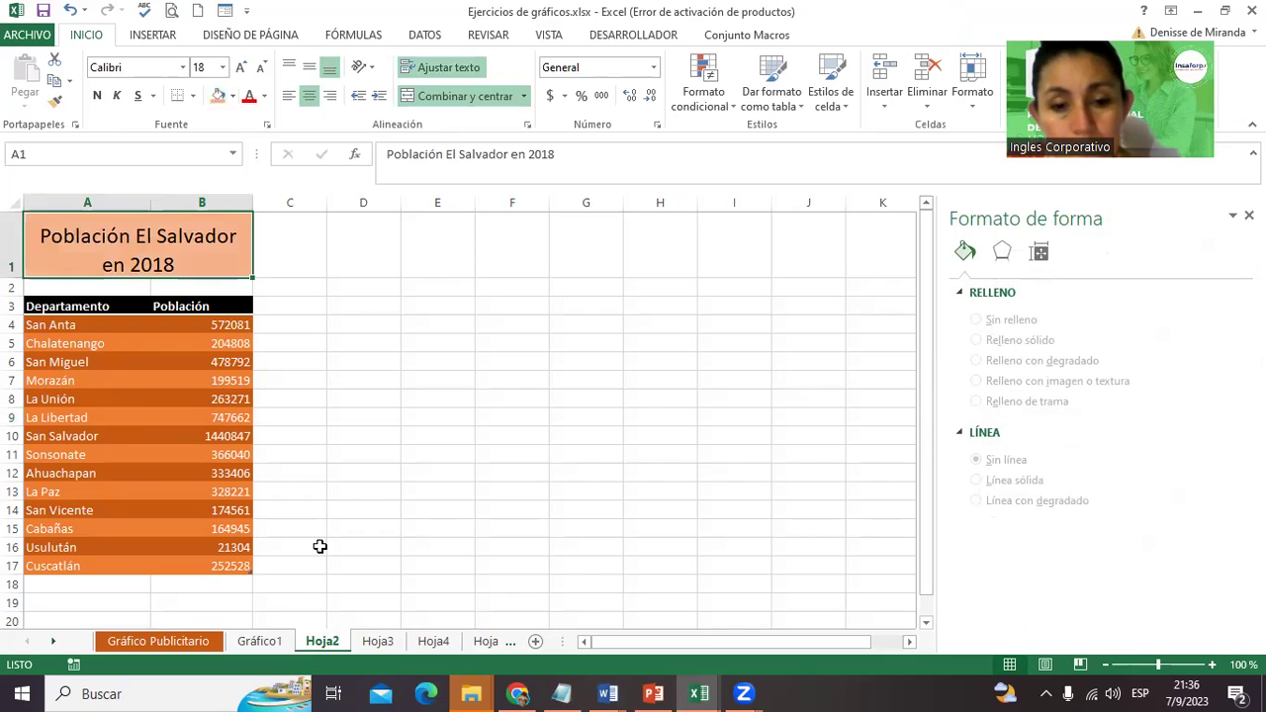
Rename the Hoja2 sheet to 'Senso 2018'.
left_click(344, 642)
type("SEnso 2018")
key("Return")
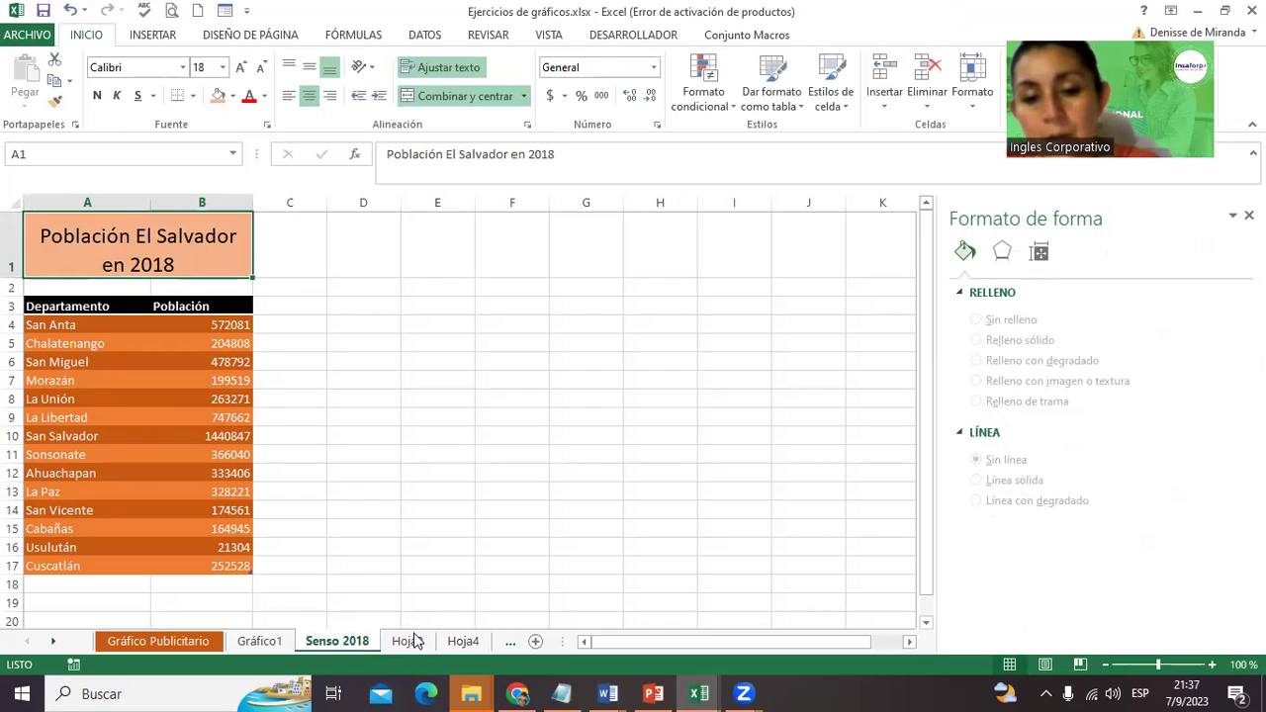
left_click(415, 641)
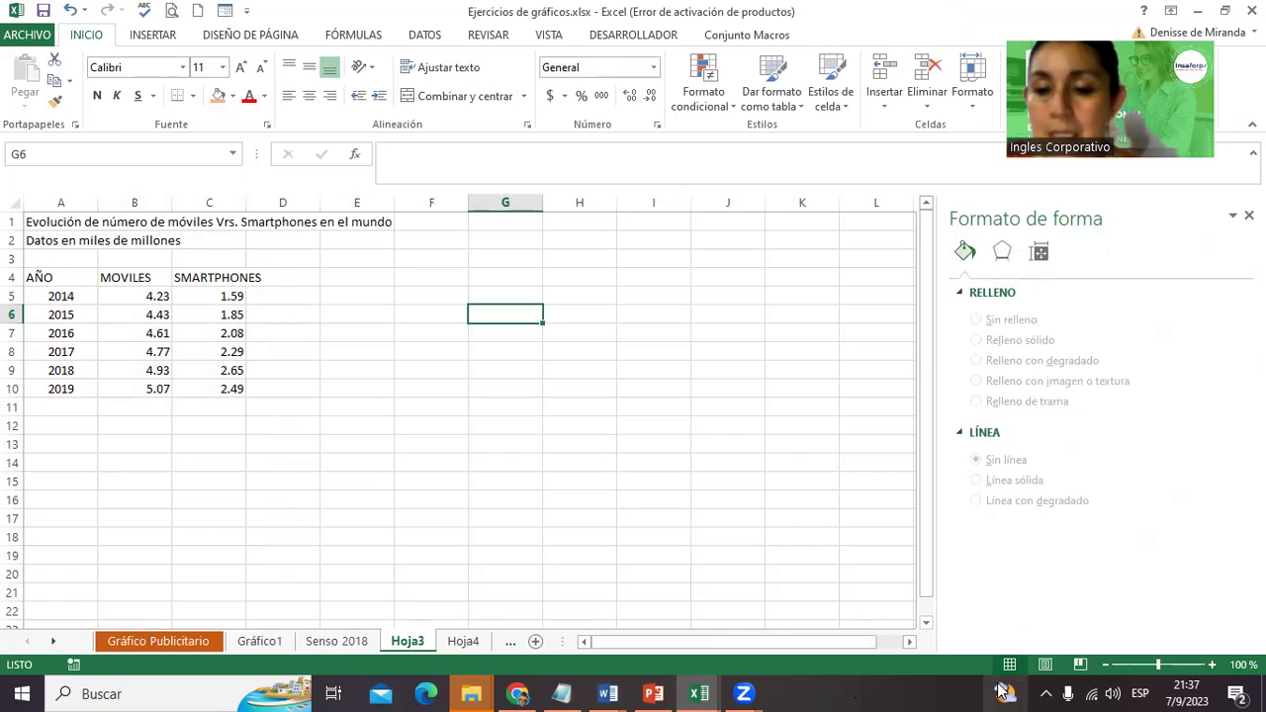
Toggle Page Break Preview off, zoom Hoja3 to 140%, and close the Formato de forma pane.
left_click(1079, 666)
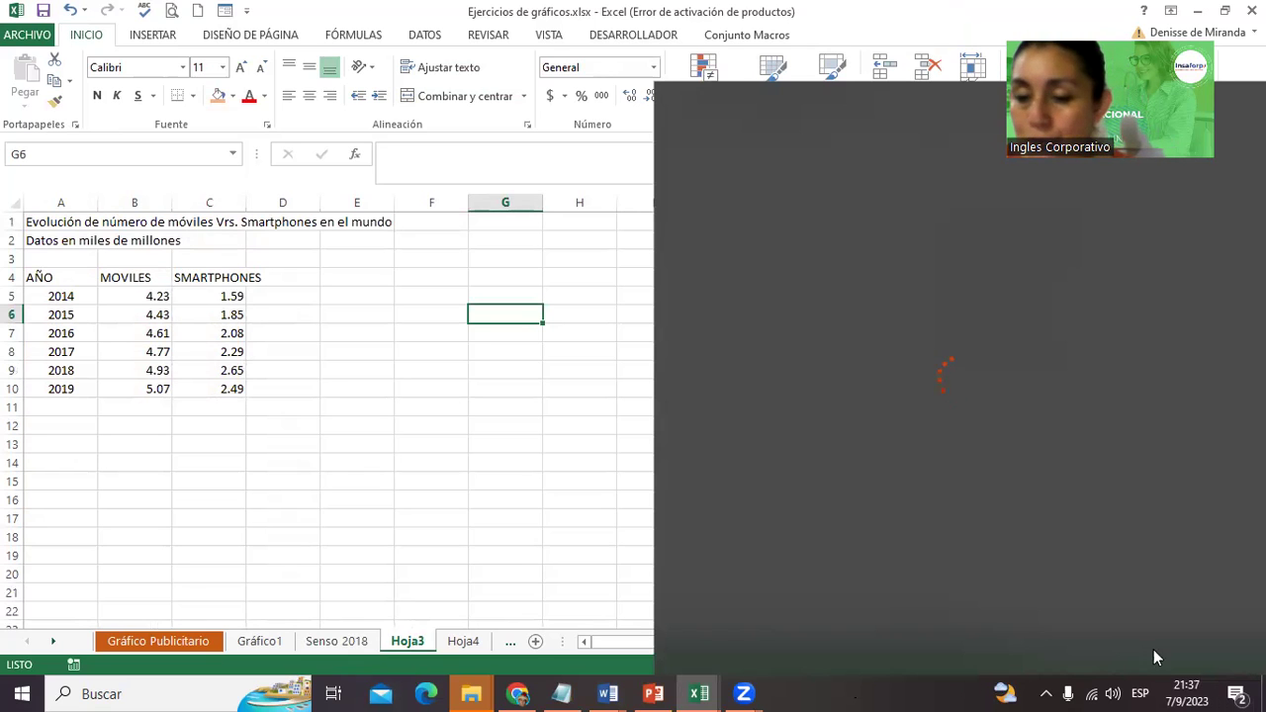
left_click(586, 538)
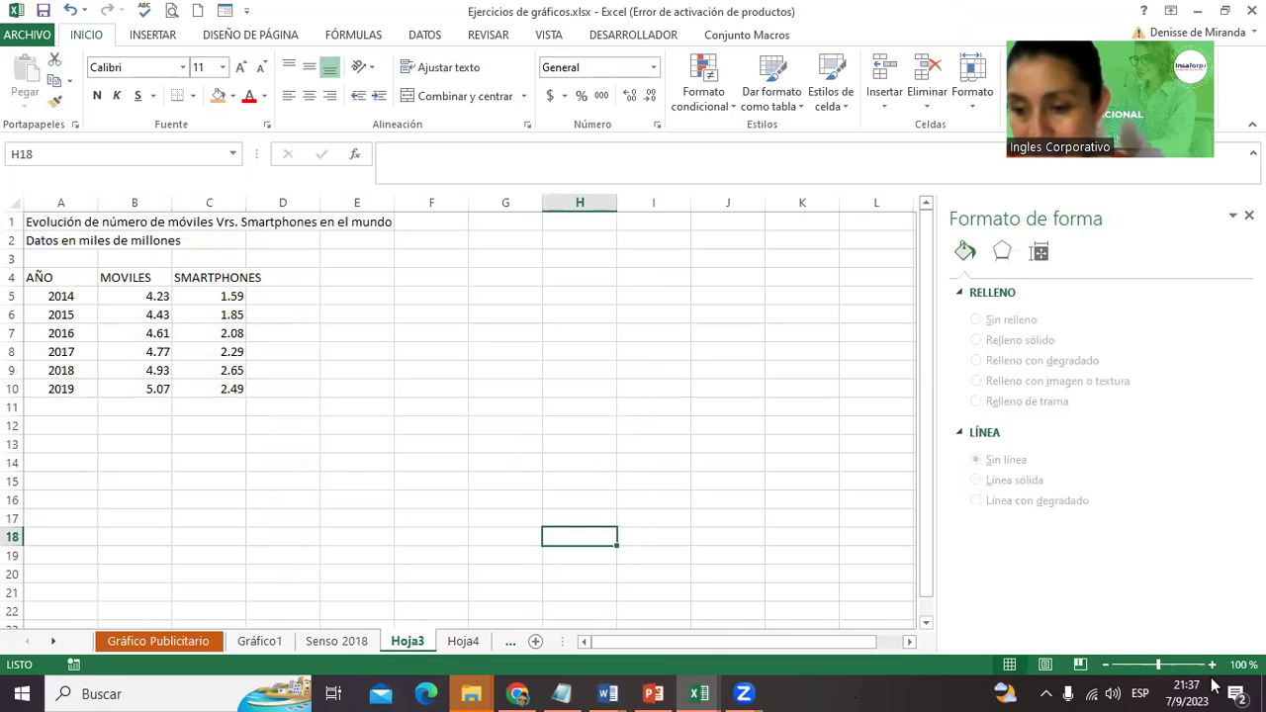
left_click(1212, 664)
left_click(1211, 665)
left_click(1211, 665)
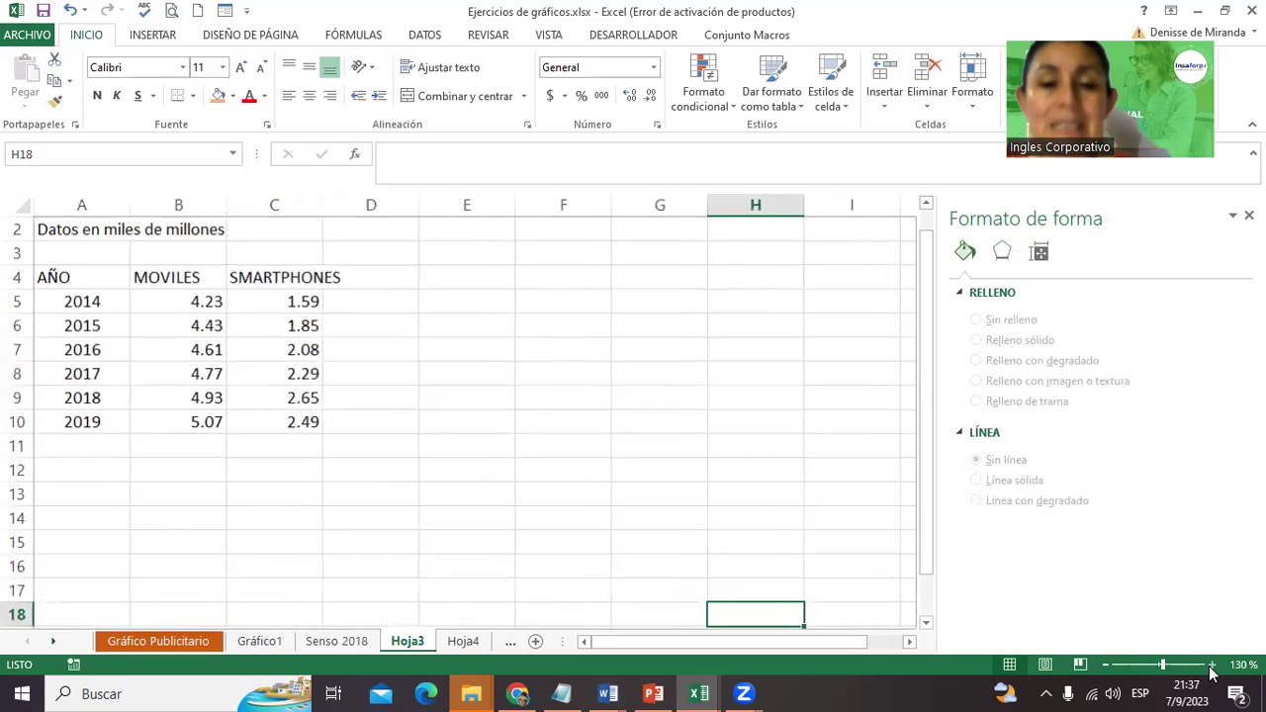
left_click(1211, 665)
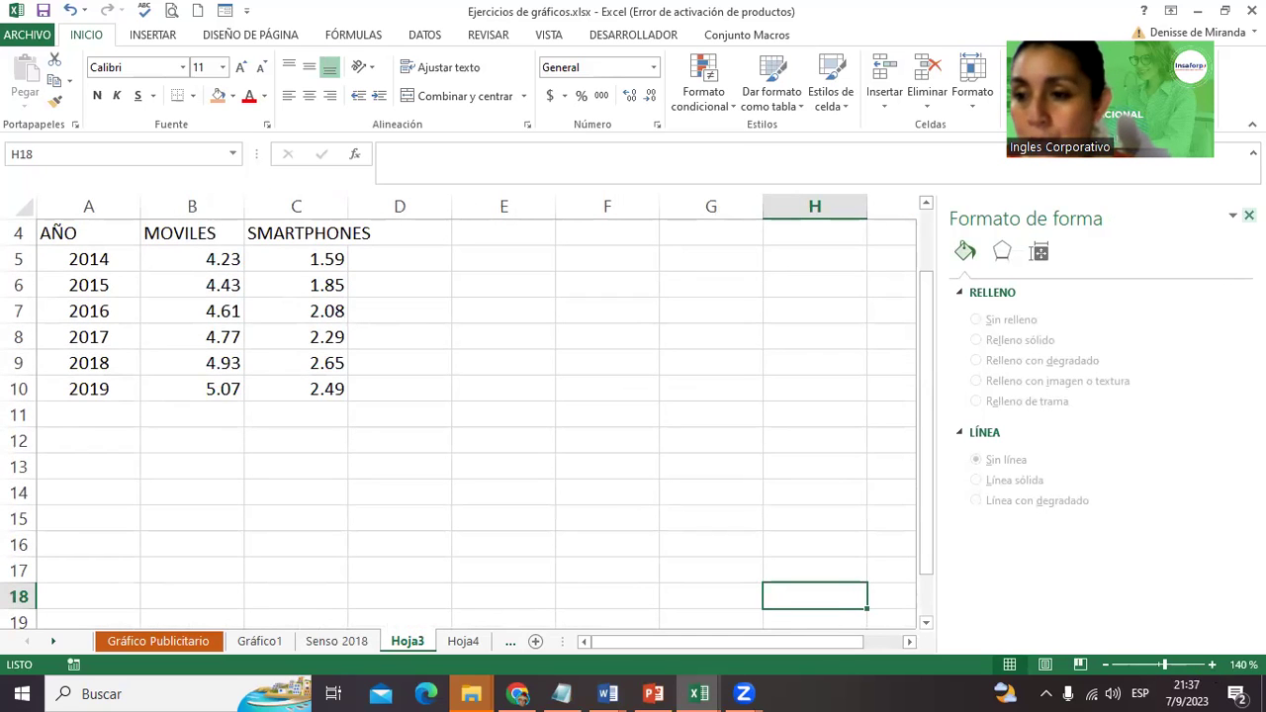
left_click(1248, 215)
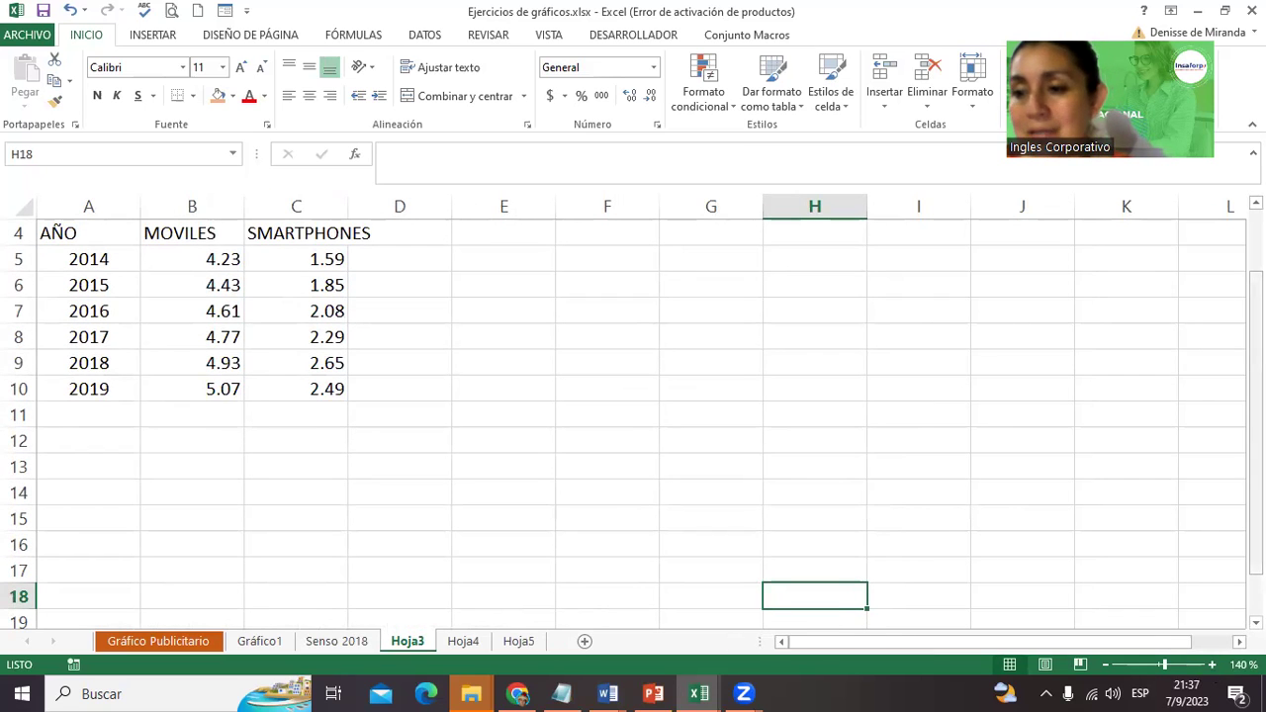
scroll(1235, 221, "up", 1)
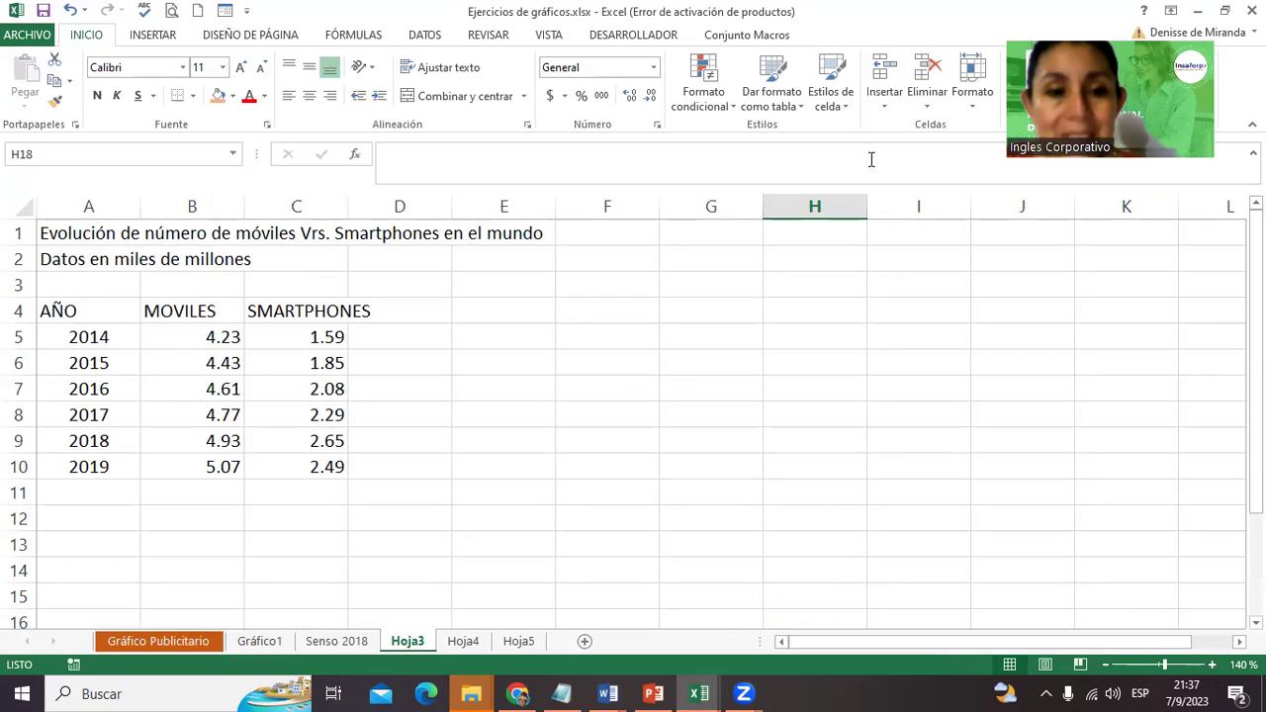
Close the Photos window showing the 'Senso El Salvador 2018' cylinder-bar chart screenshot.
mouse_move(65, 315)
left_mouse_down()
mouse_move(284, 363)
mouse_move(294, 466)
left_mouse_up()
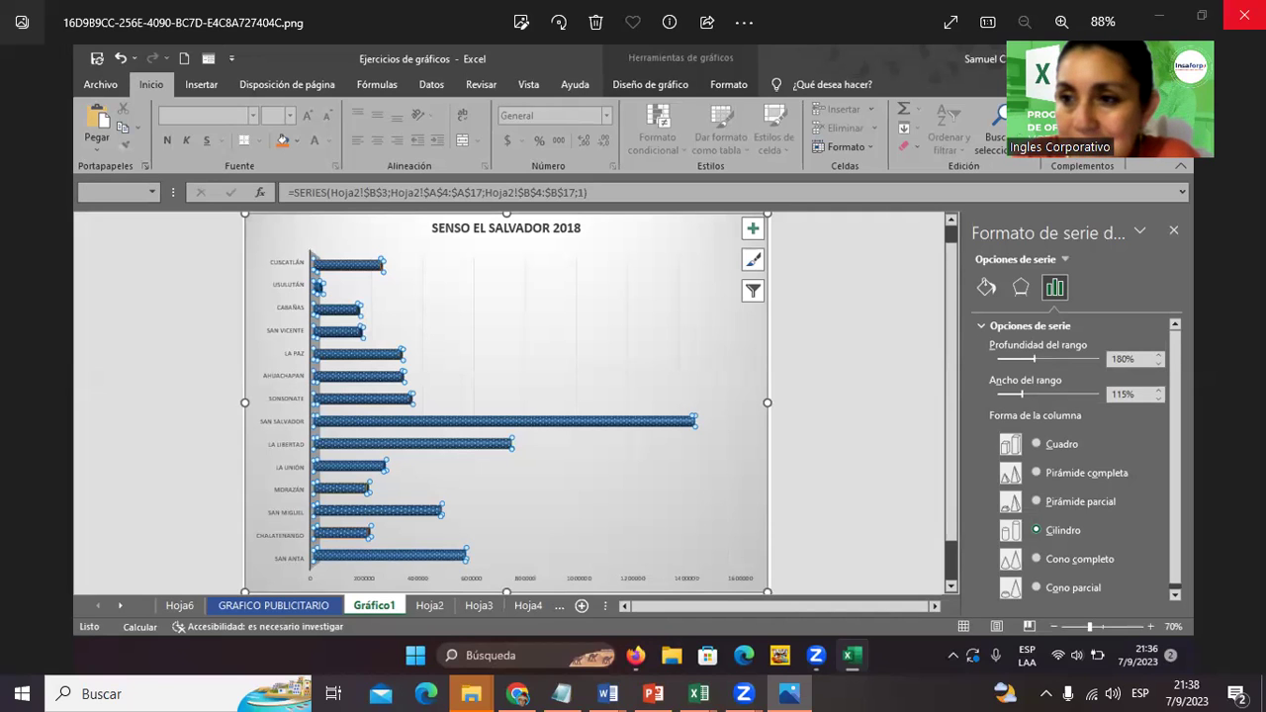
left_click(1244, 13)
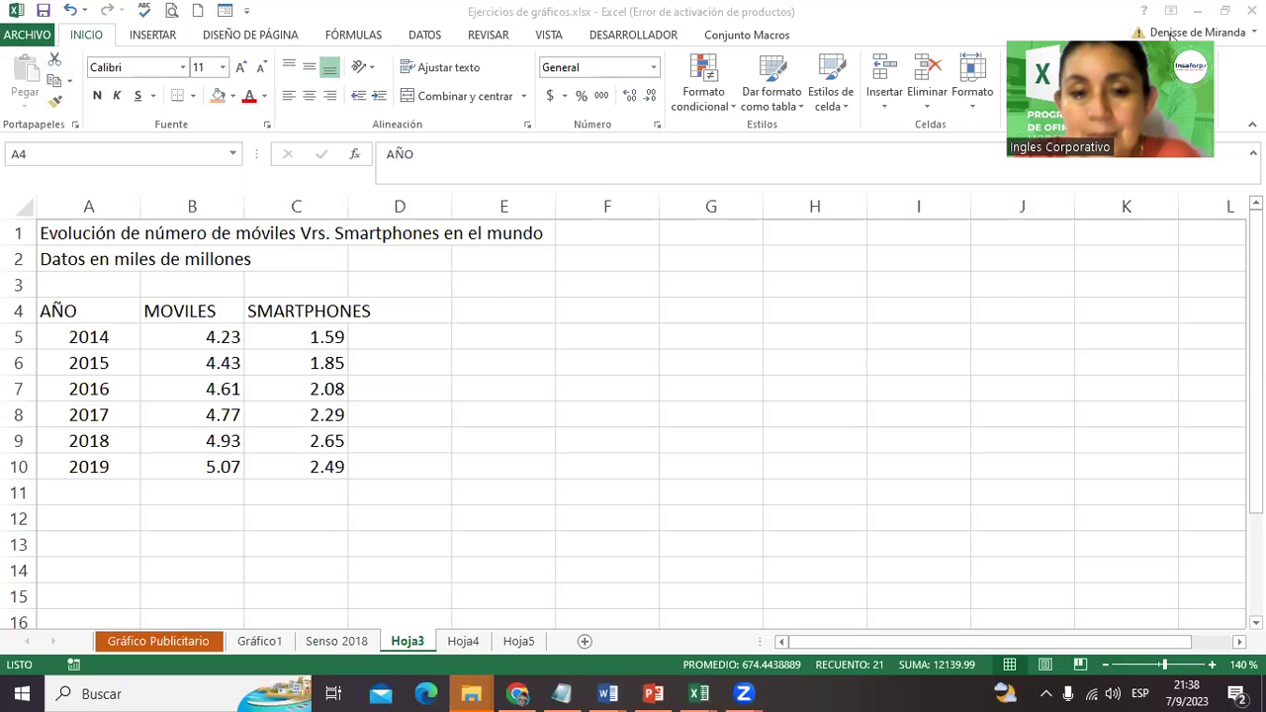
Insert a 3-D clustered column chart from the table range A4:C10.
key("ctrl+a")
left_click(237, 328)
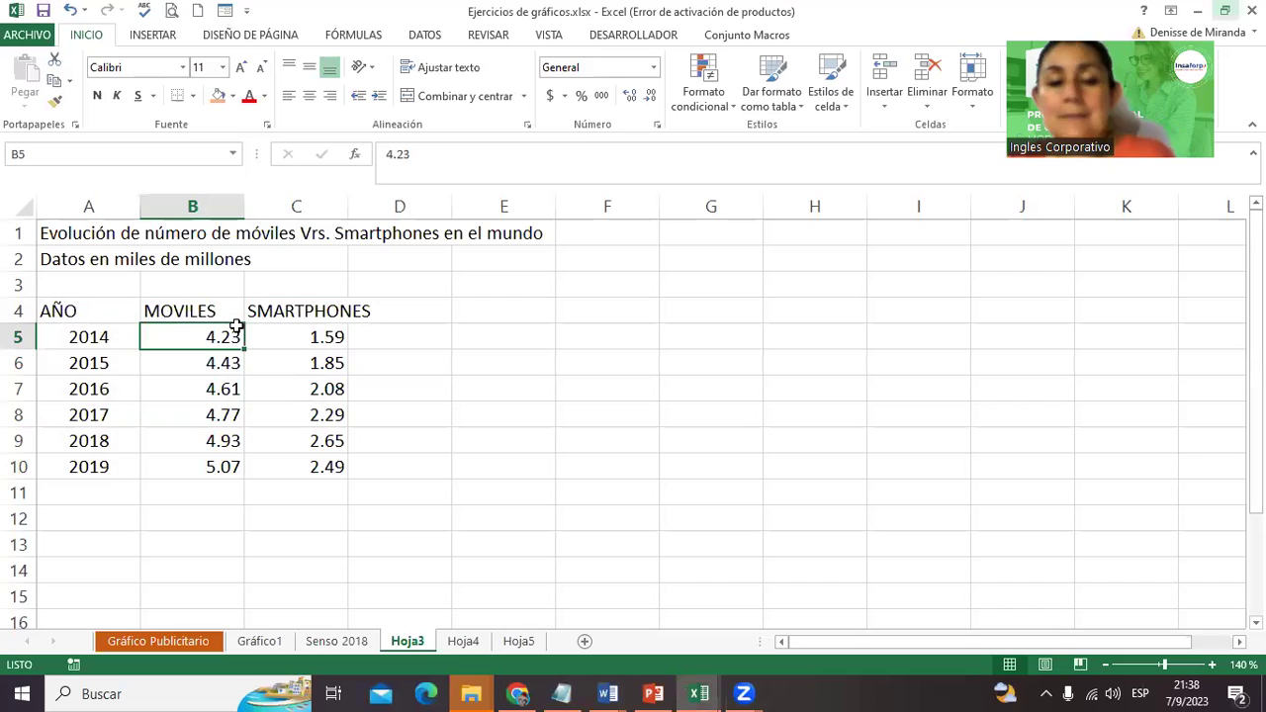
left_click_drag(94, 310, 302, 462)
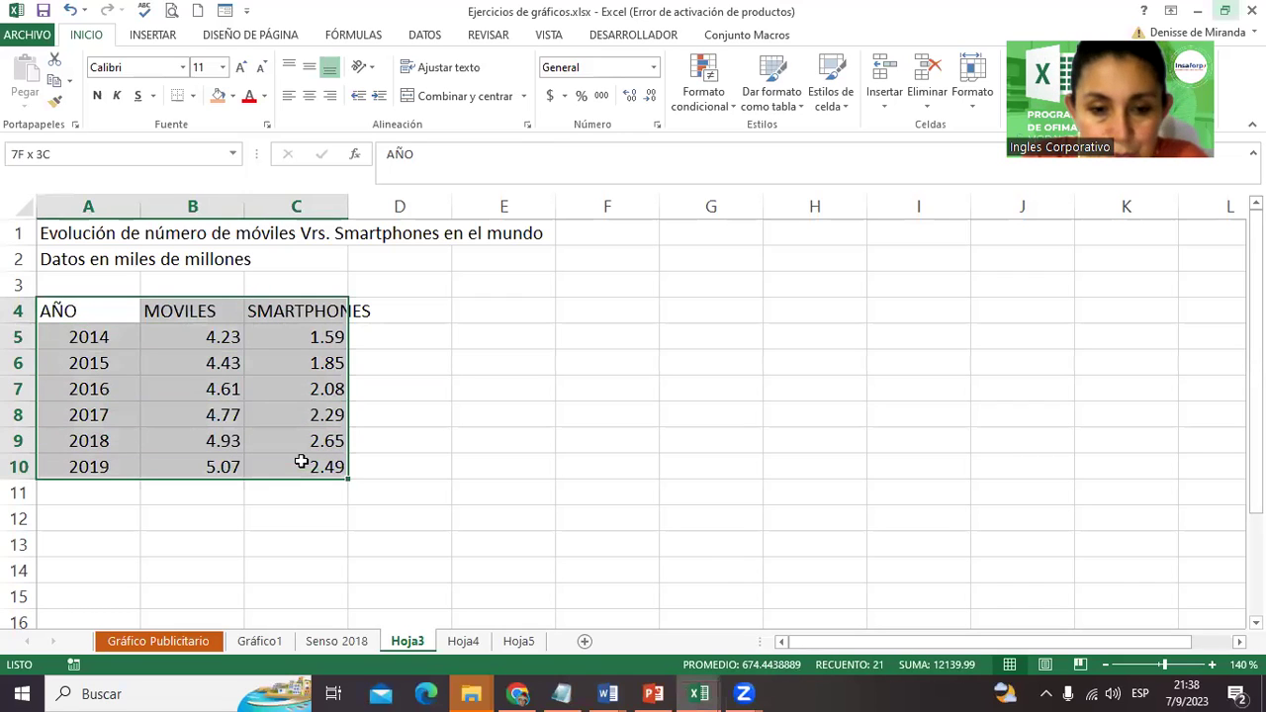
left_click(153, 35)
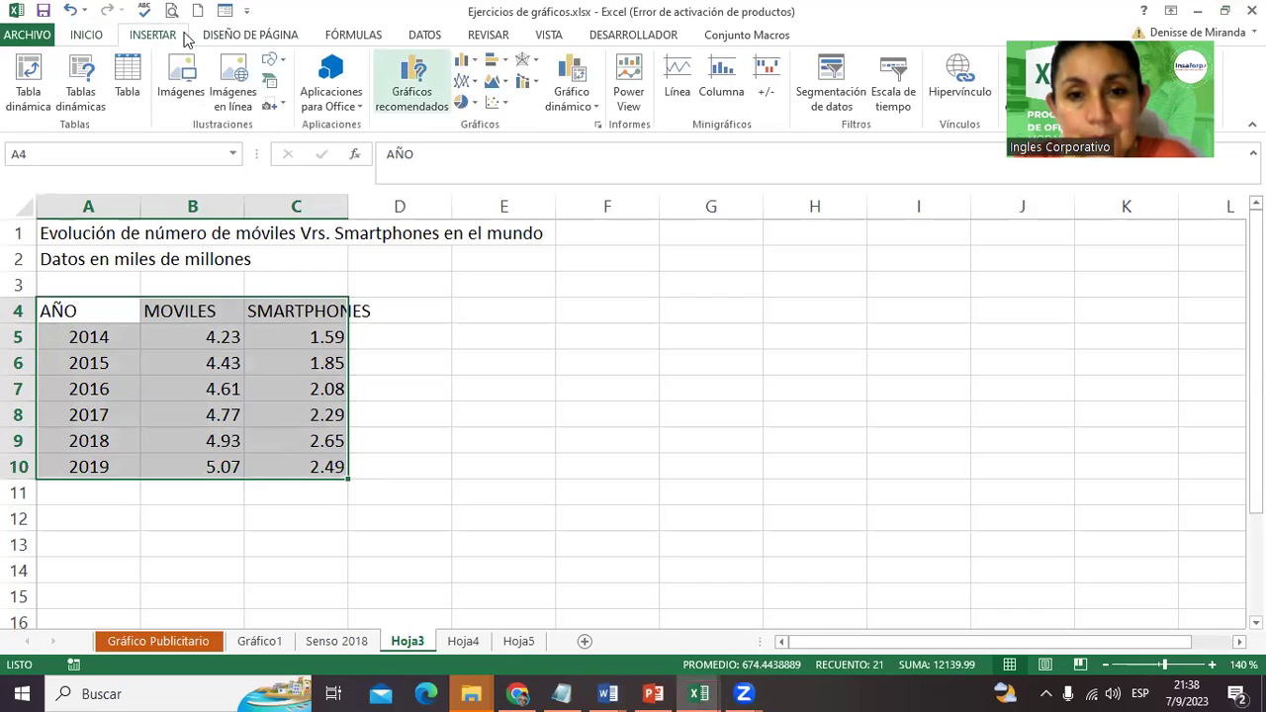
left_click(471, 61)
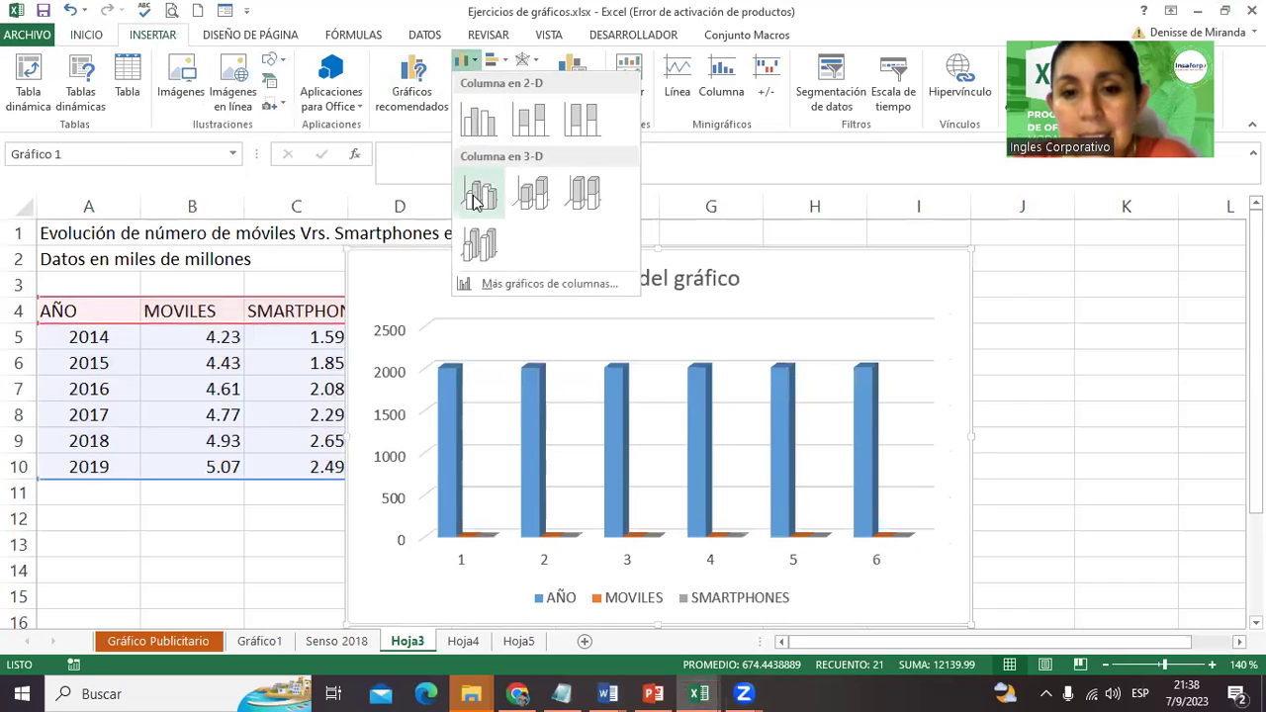
left_click(479, 195)
Move the chart right of the table, zoom to 120%, and widen it toward column K.
mouse_move(944, 268)
left_mouse_down()
mouse_move(1000, 282)
mouse_move(1019, 268)
left_mouse_up()
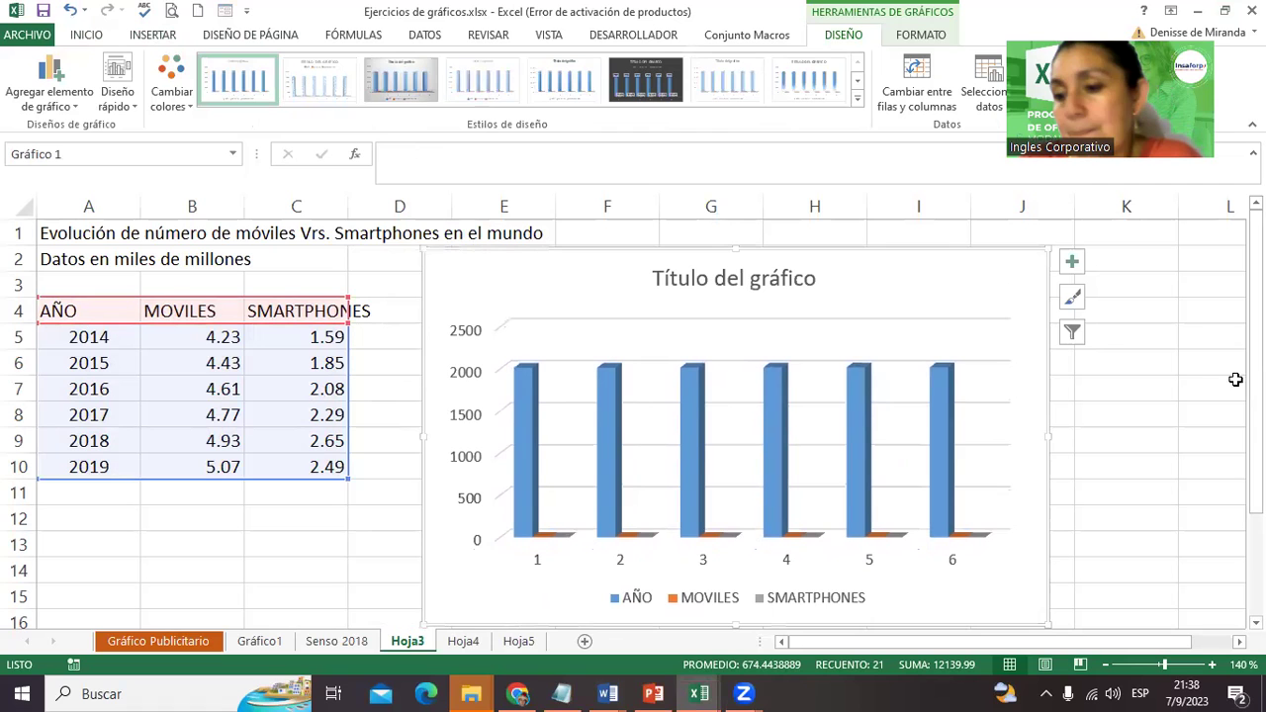
left_click(1256, 622)
left_click(1256, 622)
left_click(1256, 622)
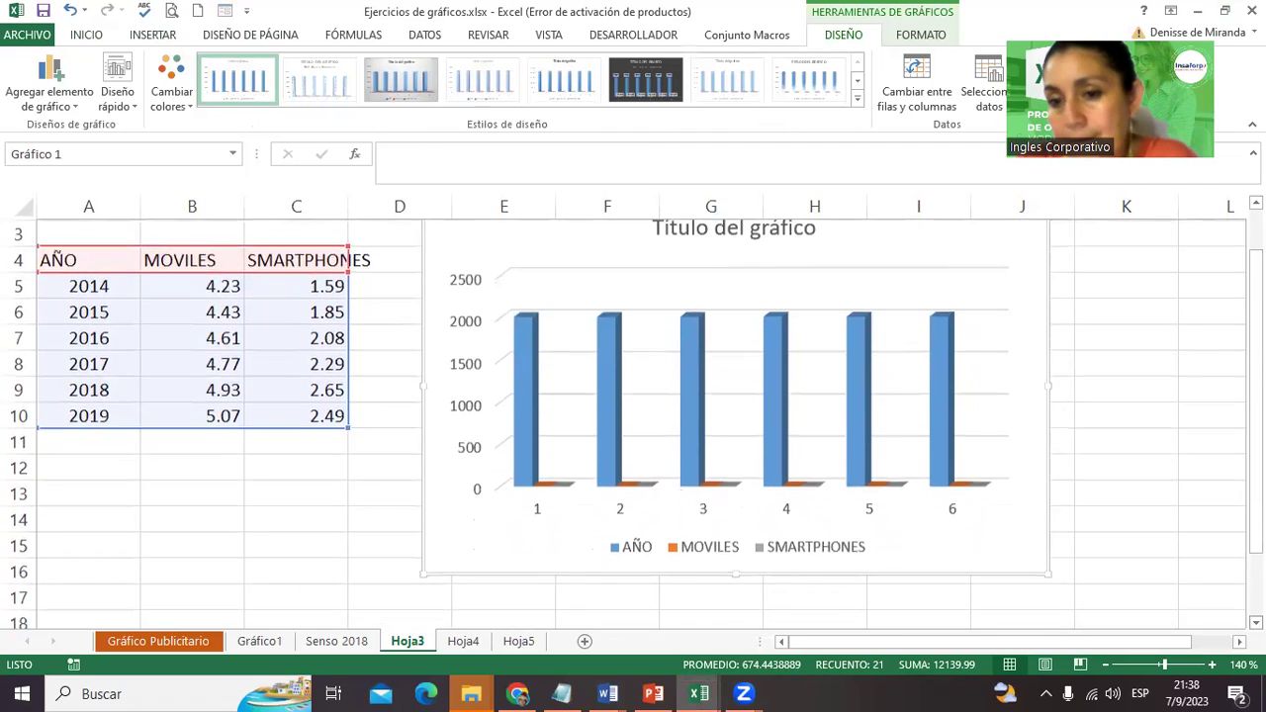
left_click(1111, 664)
left_click(1111, 665)
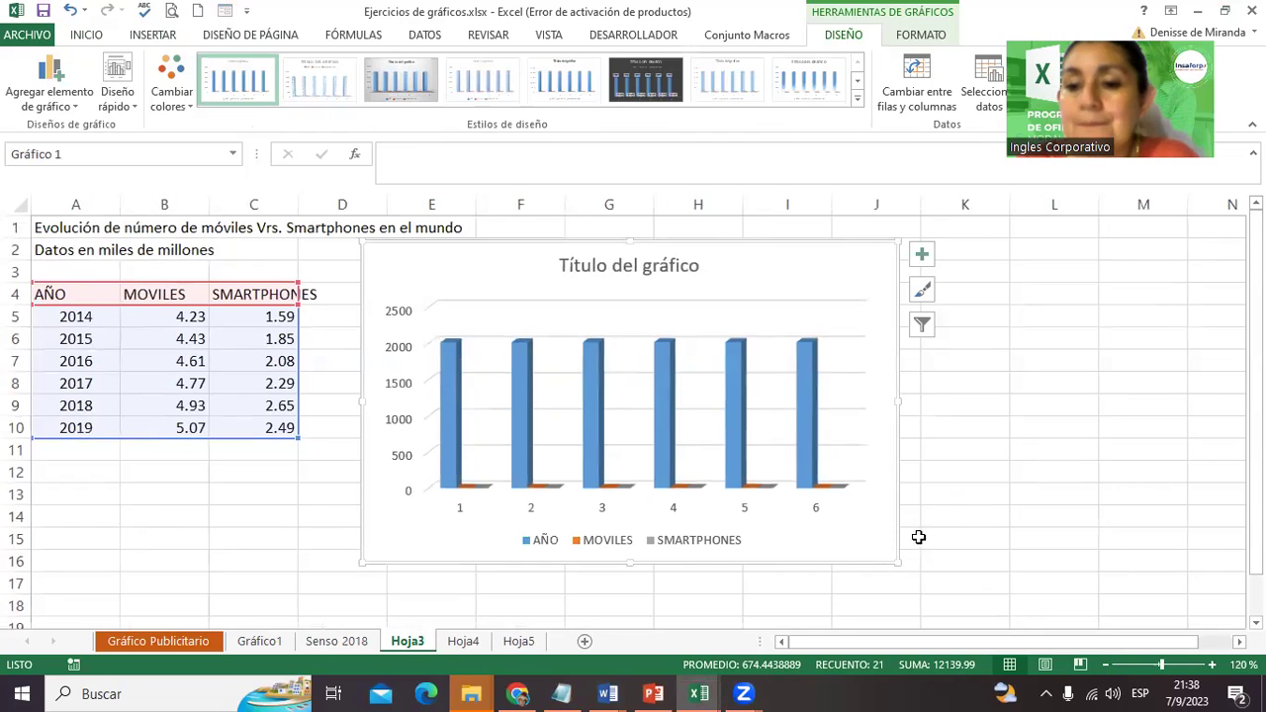
left_click_drag(895, 562, 1007, 570)
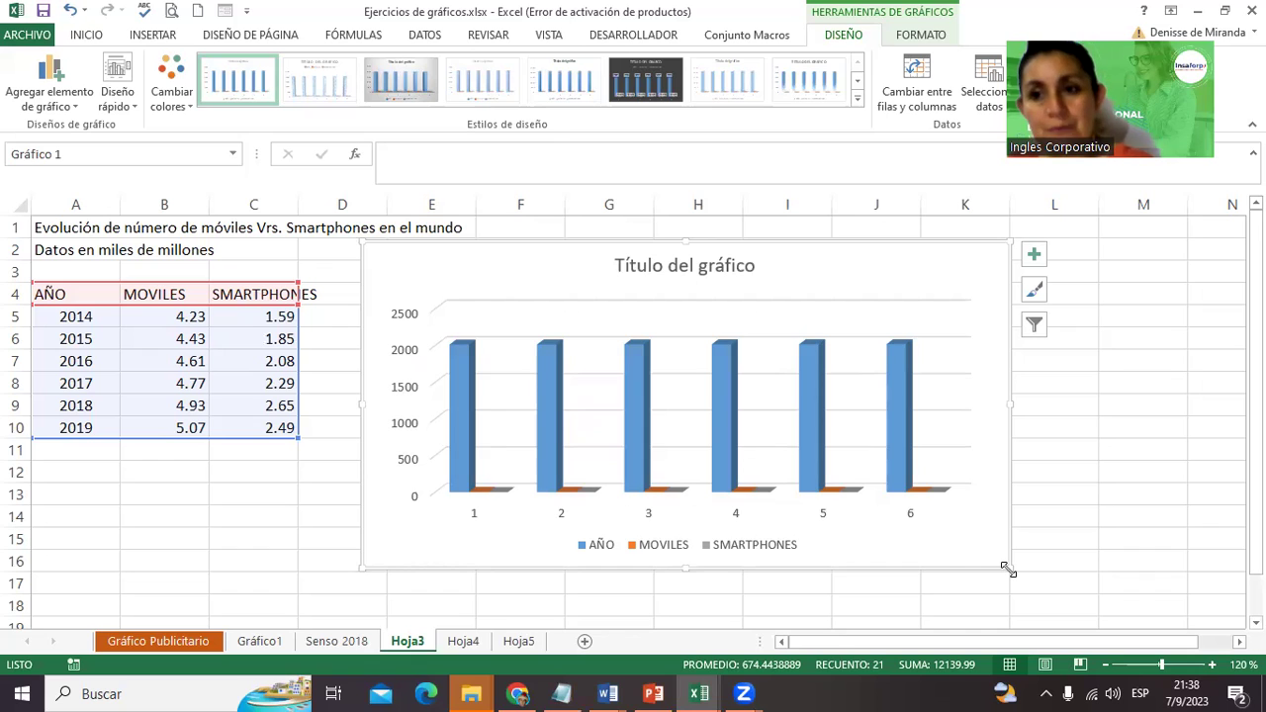
Select the chart's placeholder title text and clear it.
left_click(665, 265)
double_click(618, 265)
left_click_drag(615, 265, 753, 265)
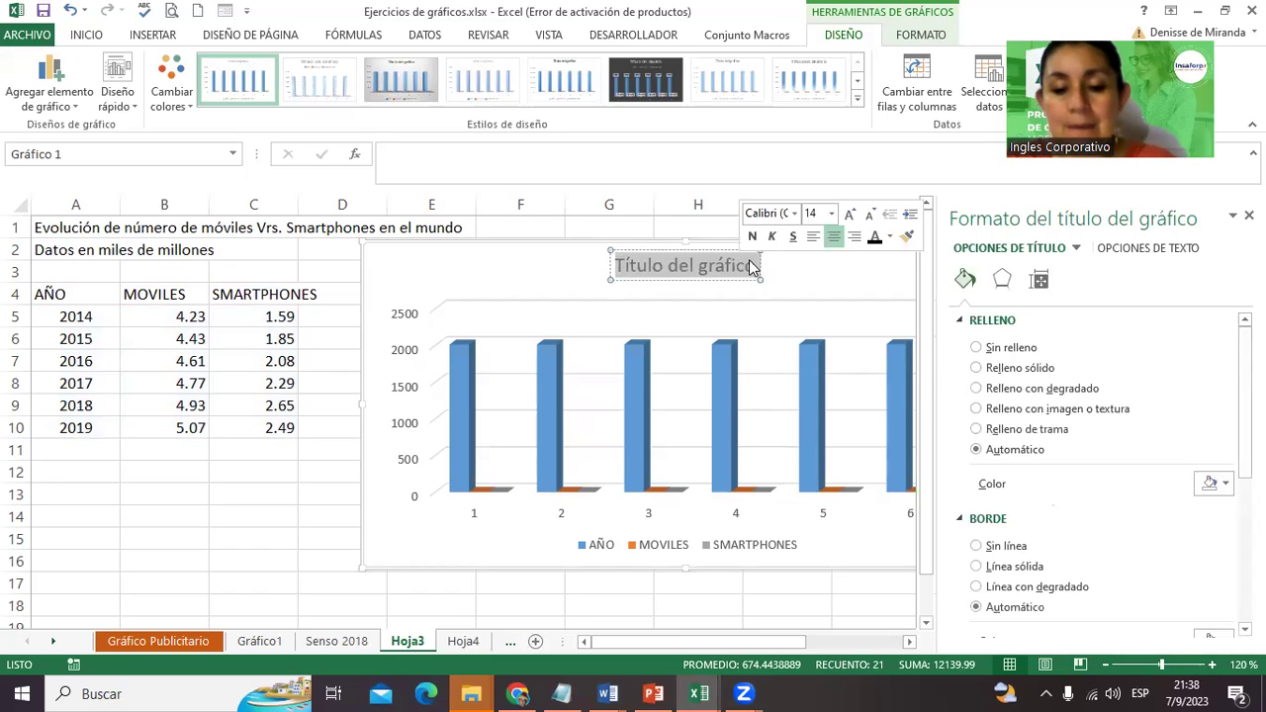
right_click(751, 266)
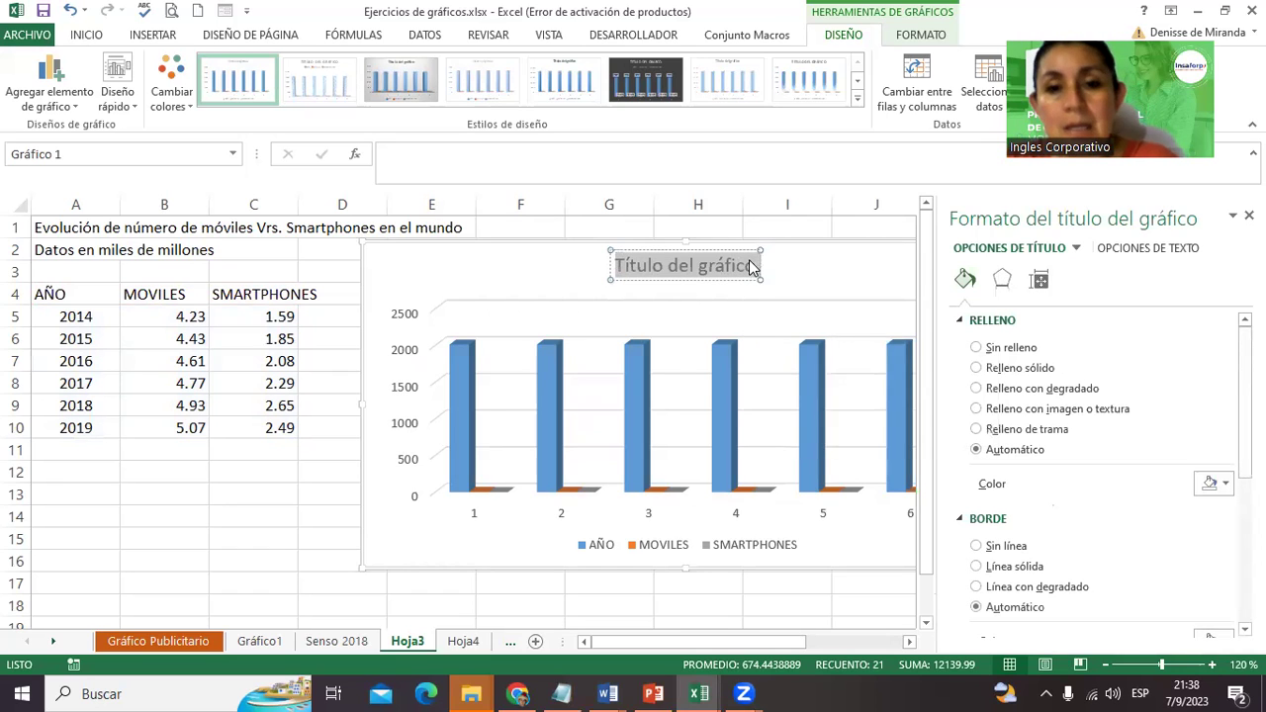
key("f")
key("Escape")
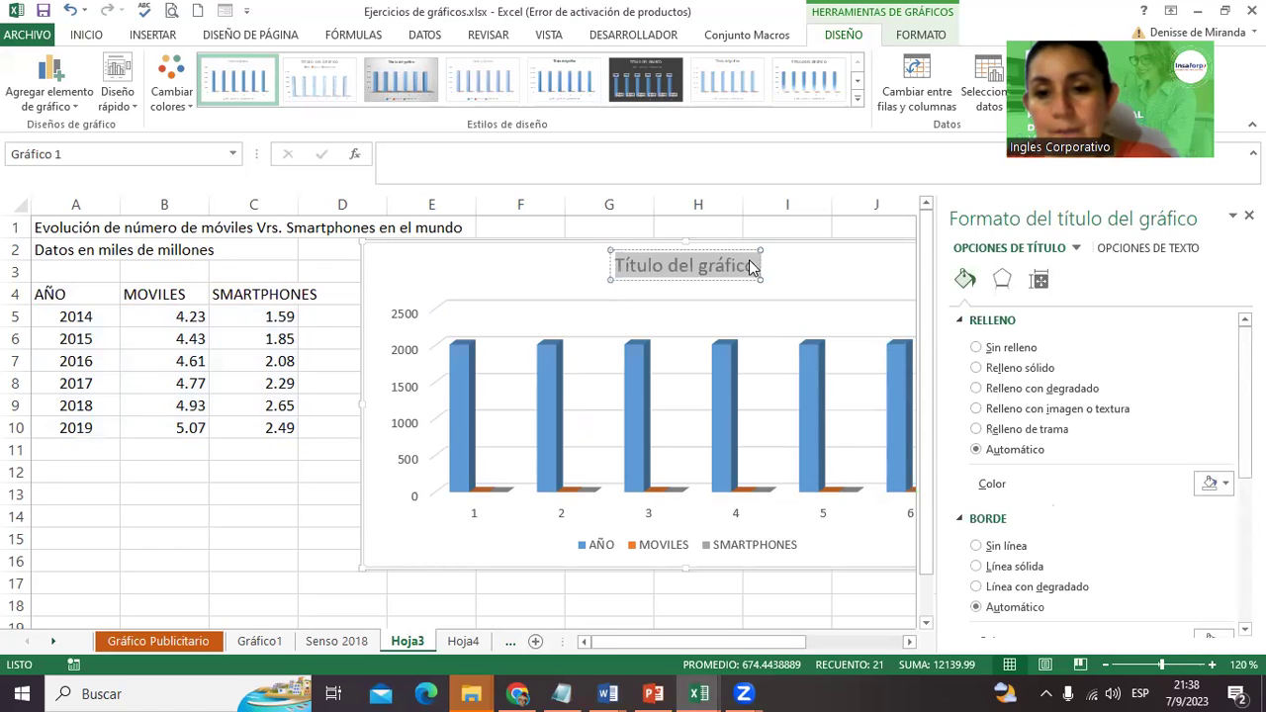
key("BackSpace")
Type the title 'Evolución de Móviles Vrs. Smartphones', close the title pane, and zoom to 130%.
type("Evoluci")
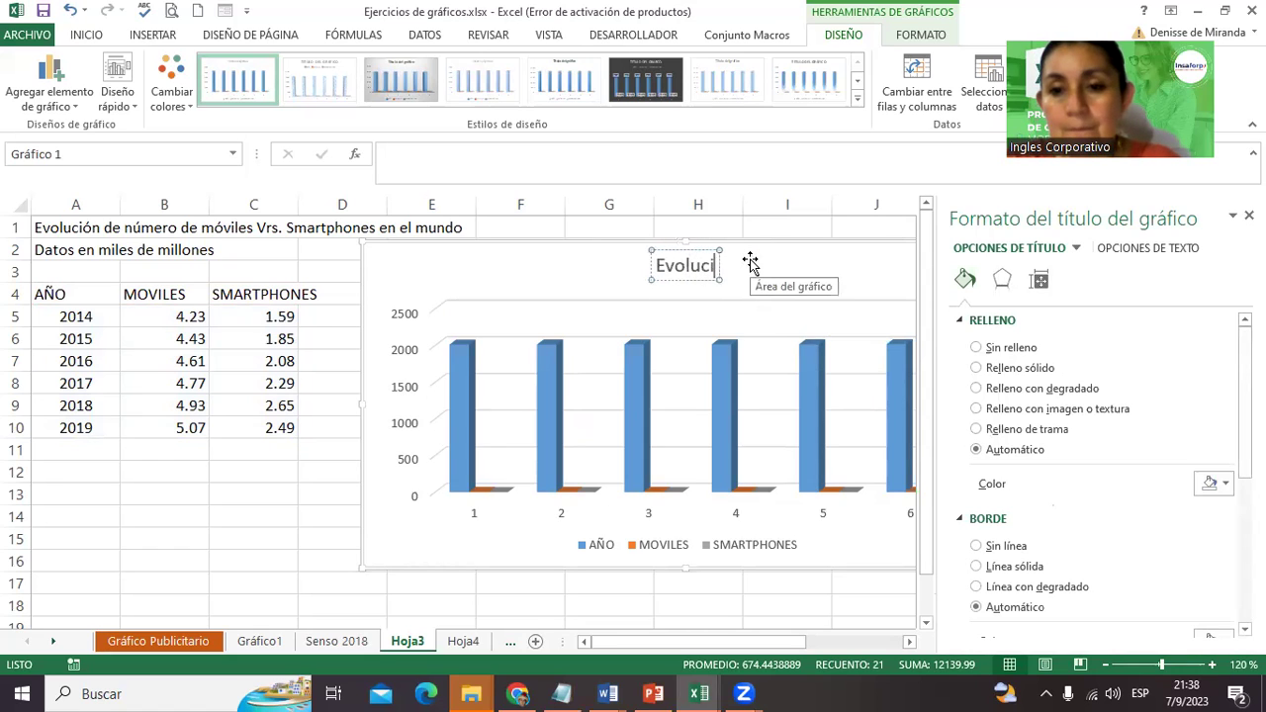
type("ón de M")
key("BackSpace")
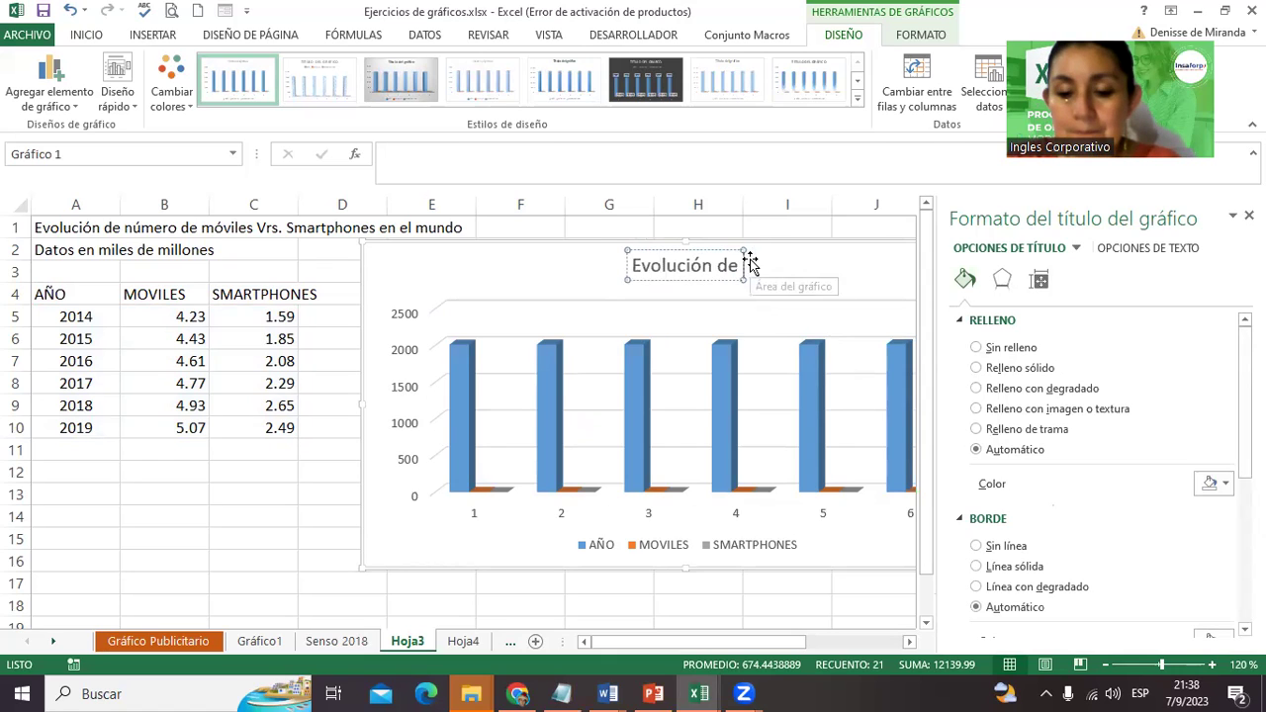
type("Móviles Vrs. Sm")
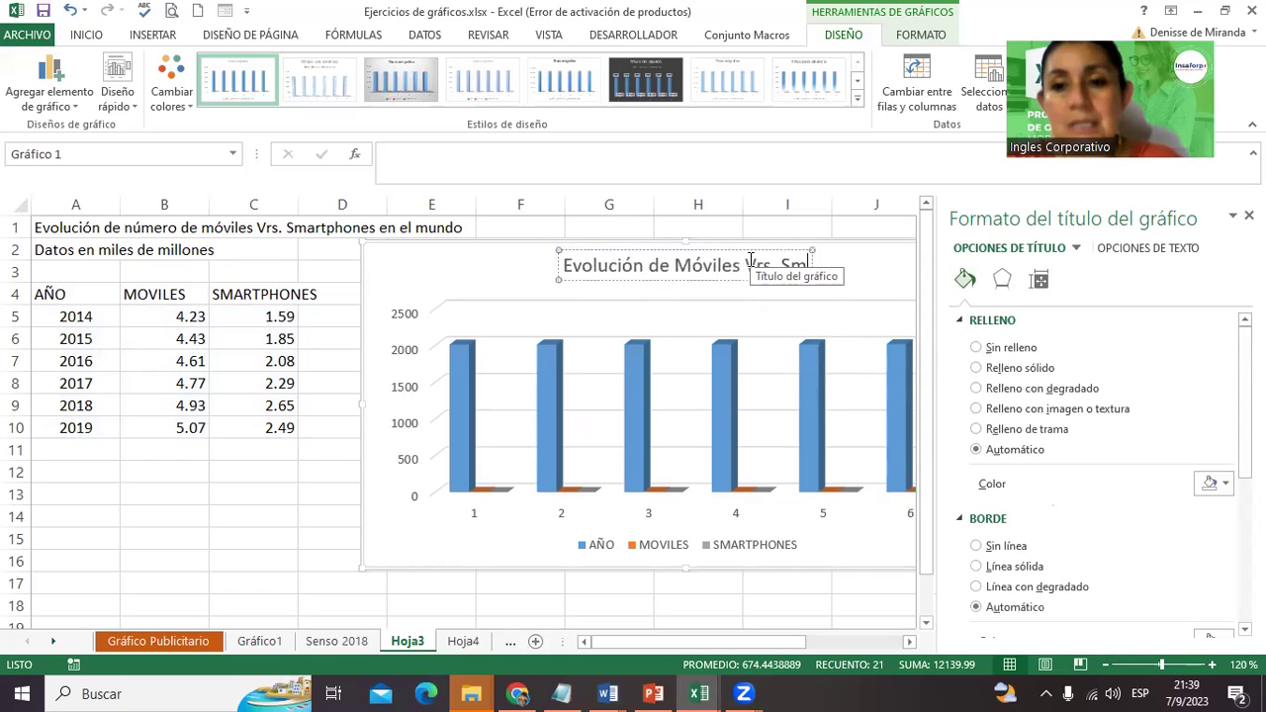
scroll(751, 260, "up", 1, "ctrl")
scroll(750, 260, "up", 1, "ctrl")
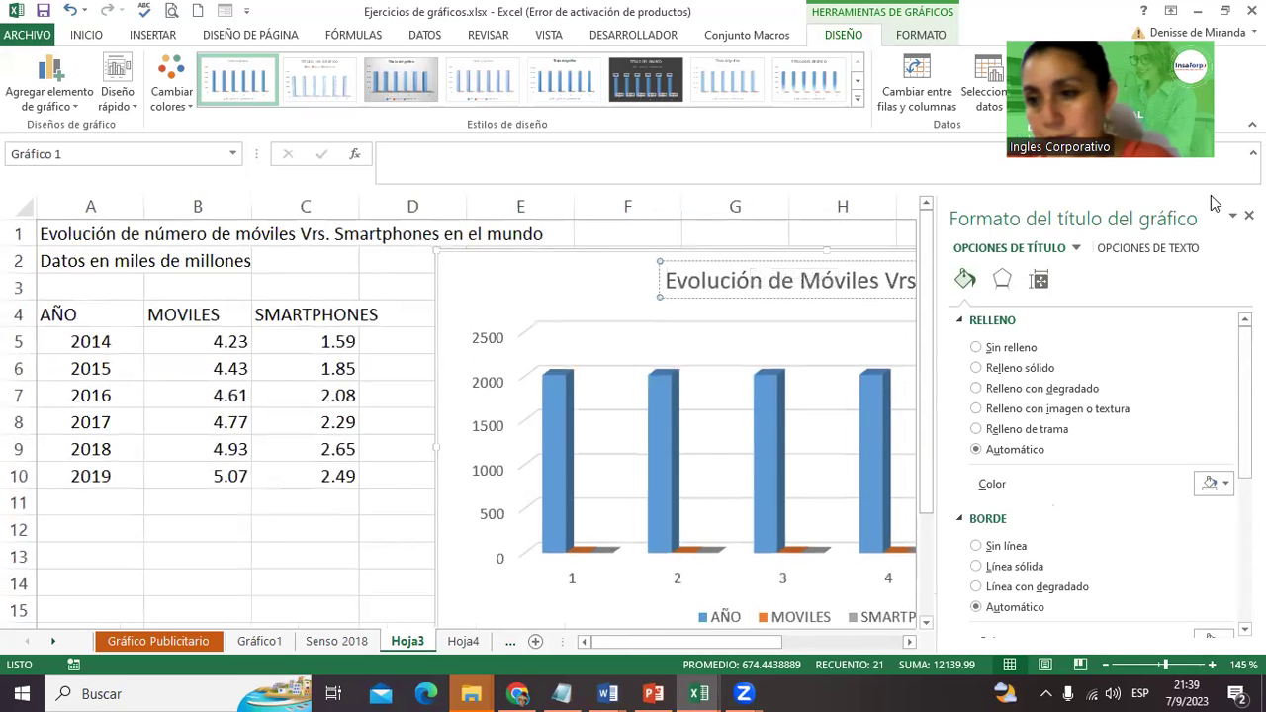
left_click(1248, 215)
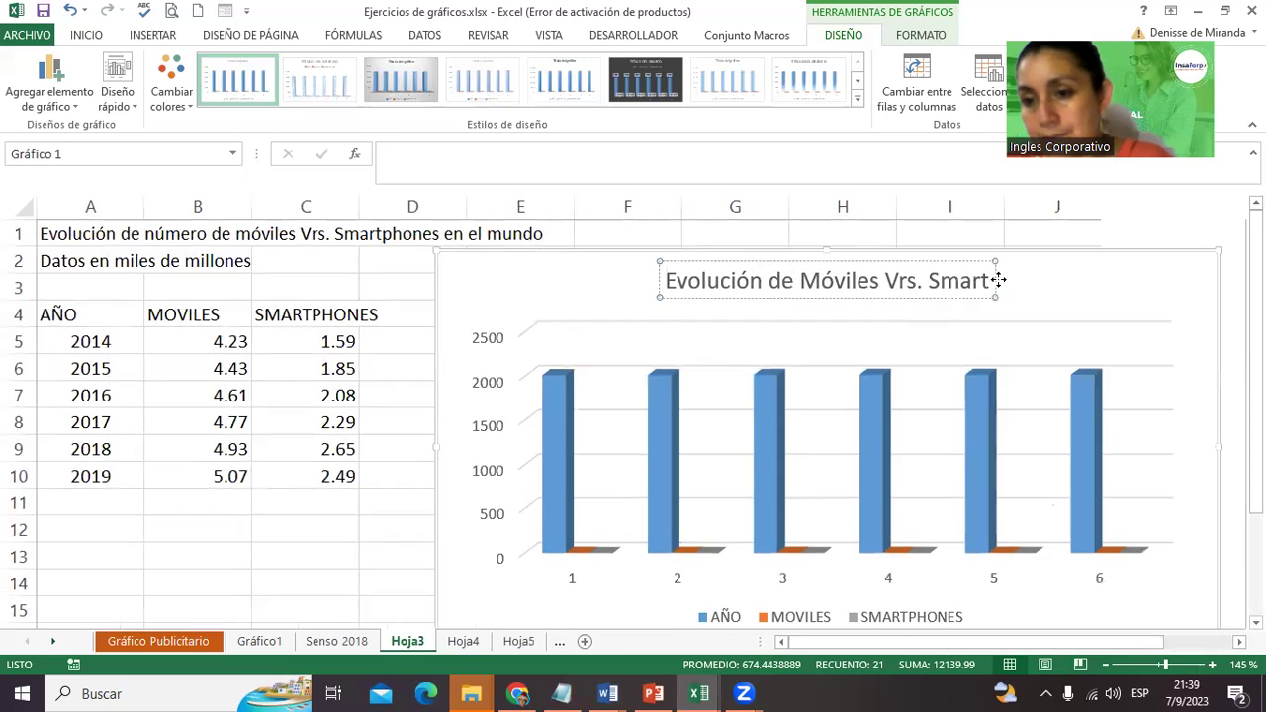
type("pho")
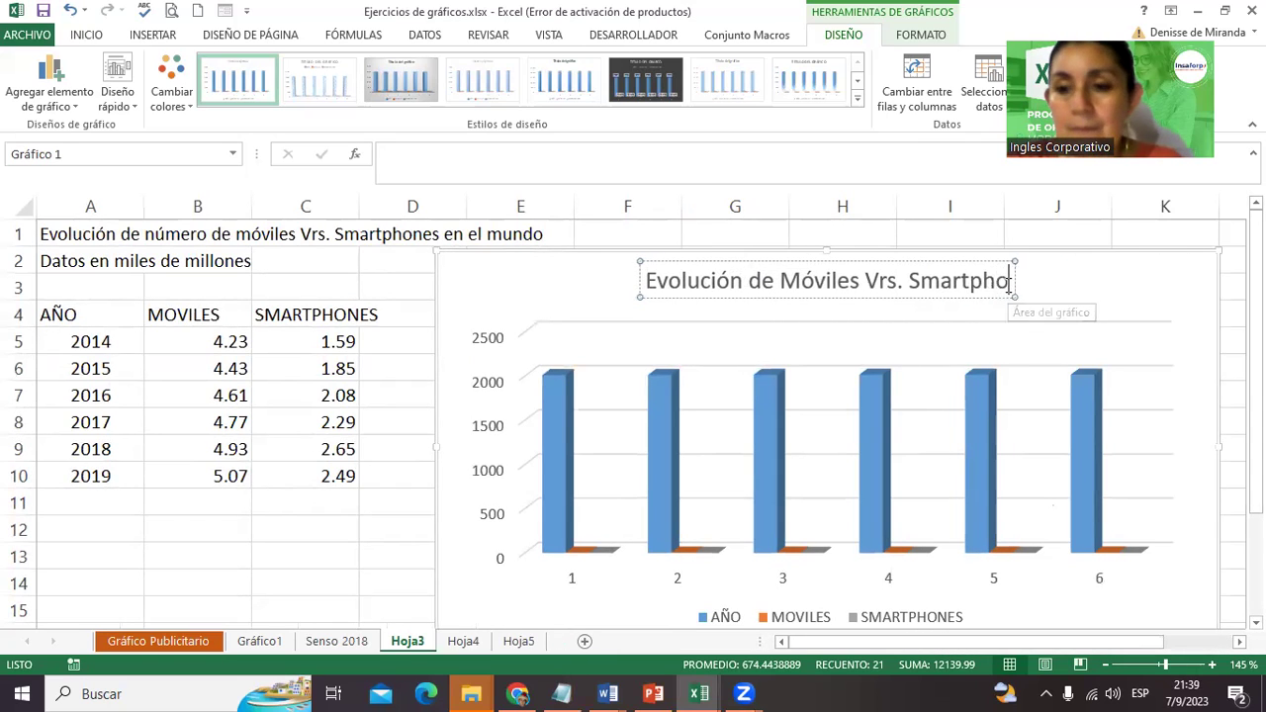
type("nes")
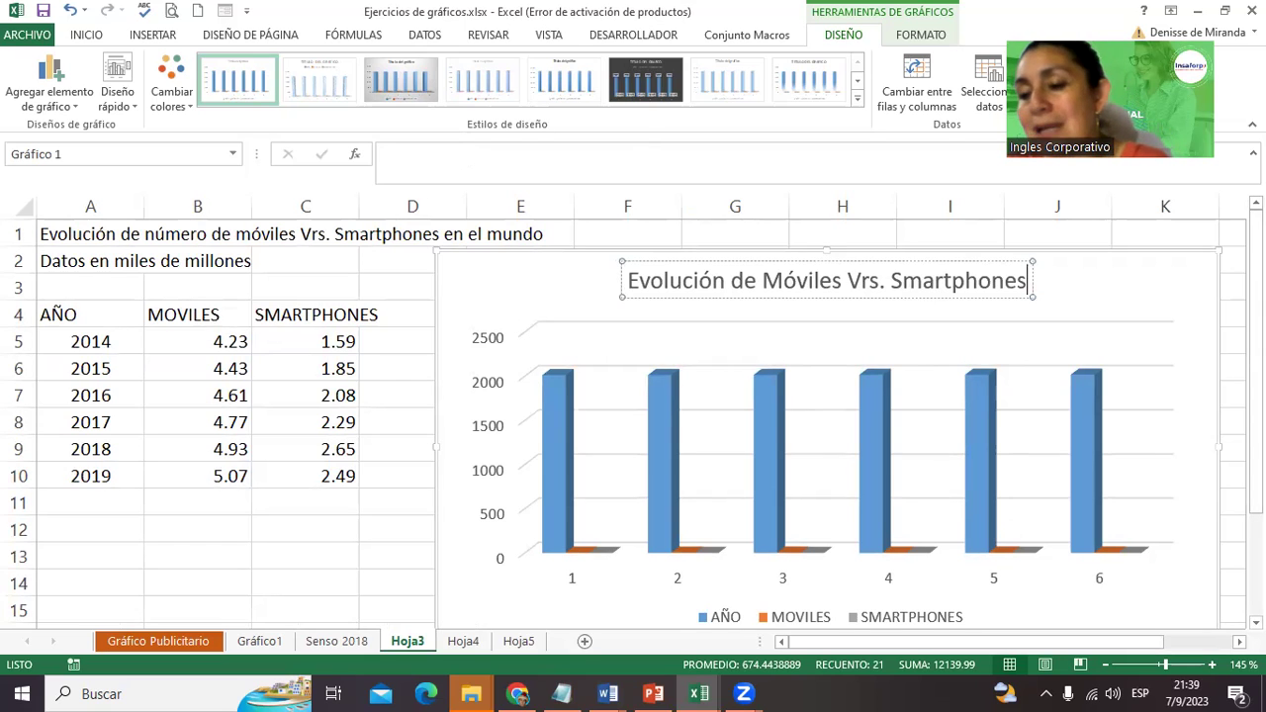
left_click(1104, 665)
left_click(1105, 665)
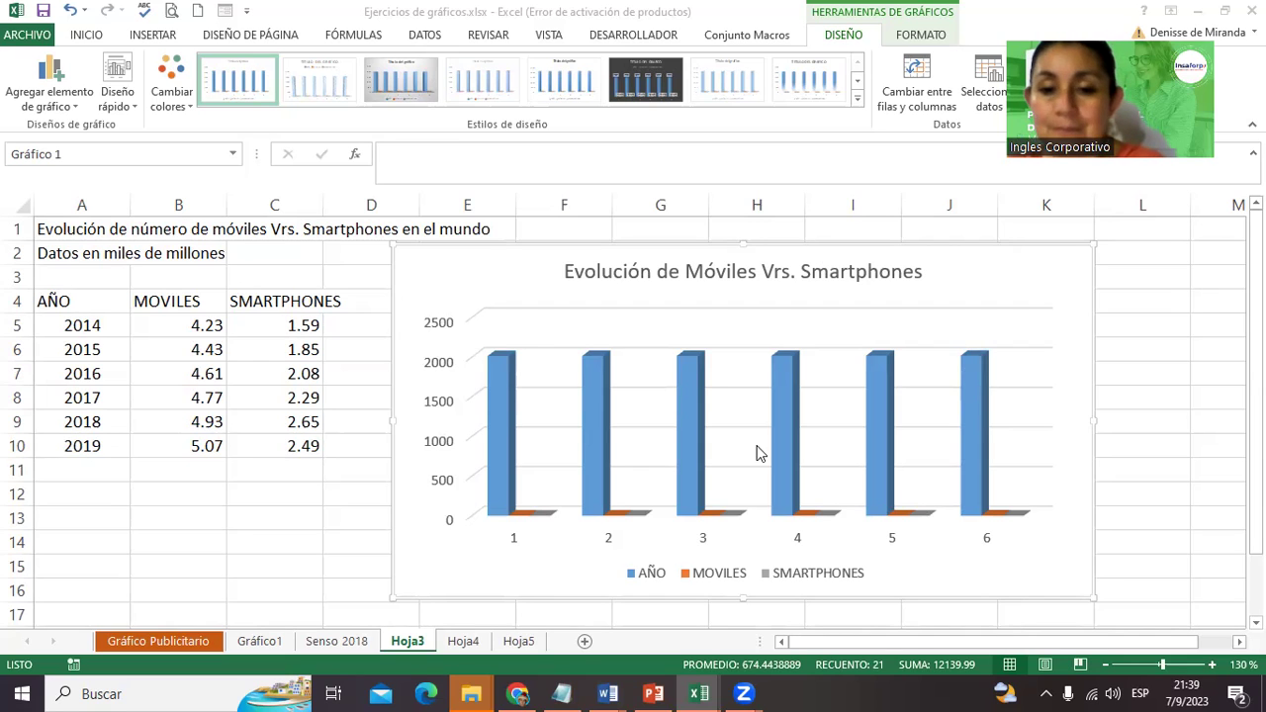
left_click(919, 274)
left_click(1014, 275)
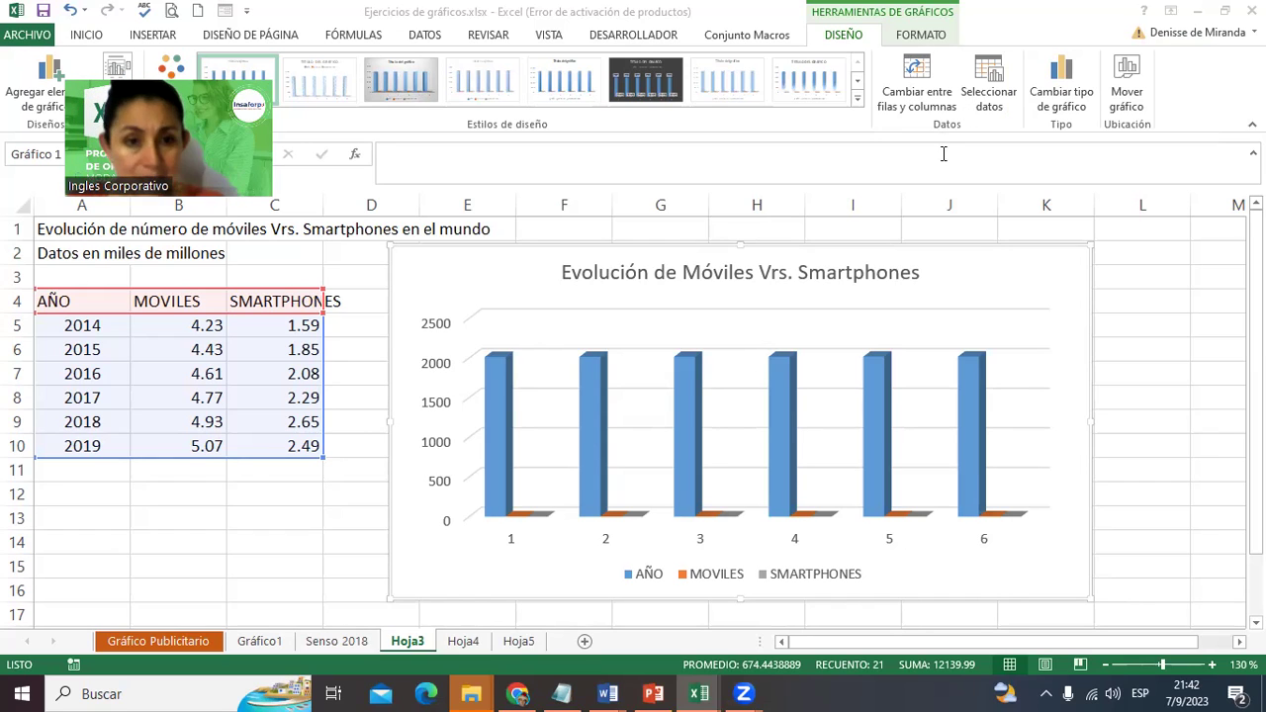
Swap the chart's rows/columns and back, then open Select Data Source for =Hoja3!$A$4:$C$10.
left_click(916, 84)
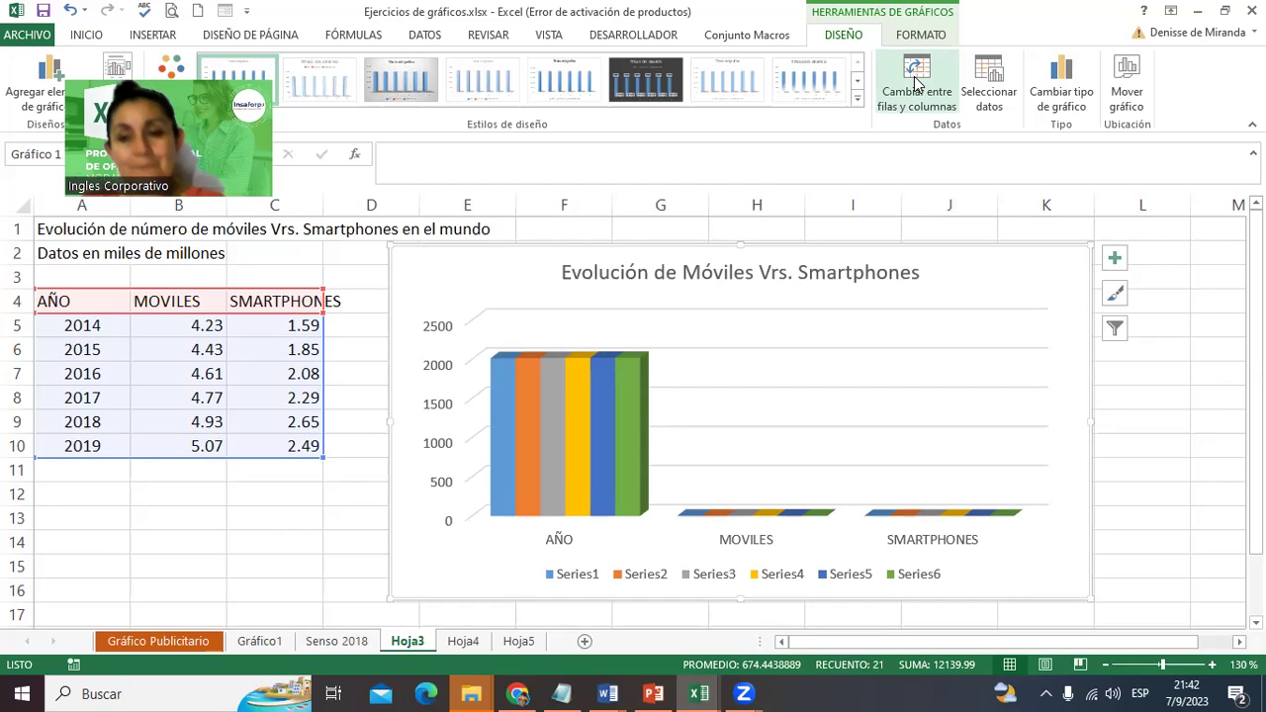
left_click(914, 84)
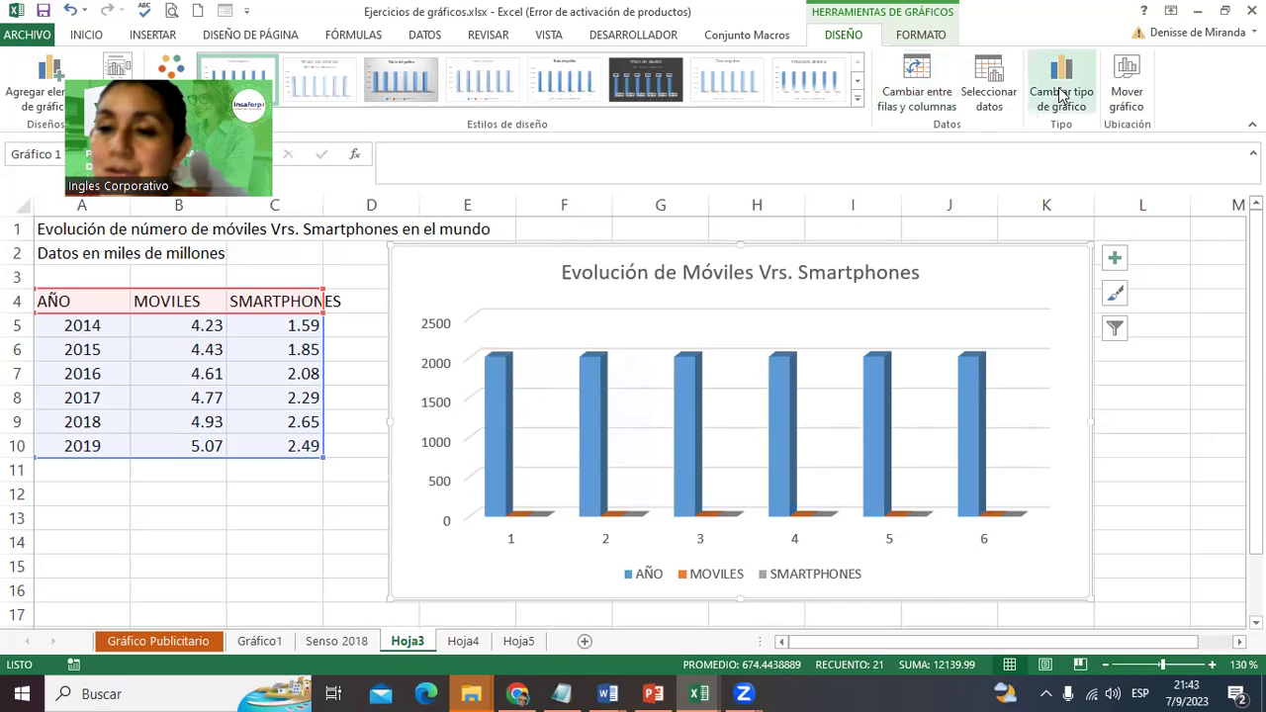
left_click(988, 77)
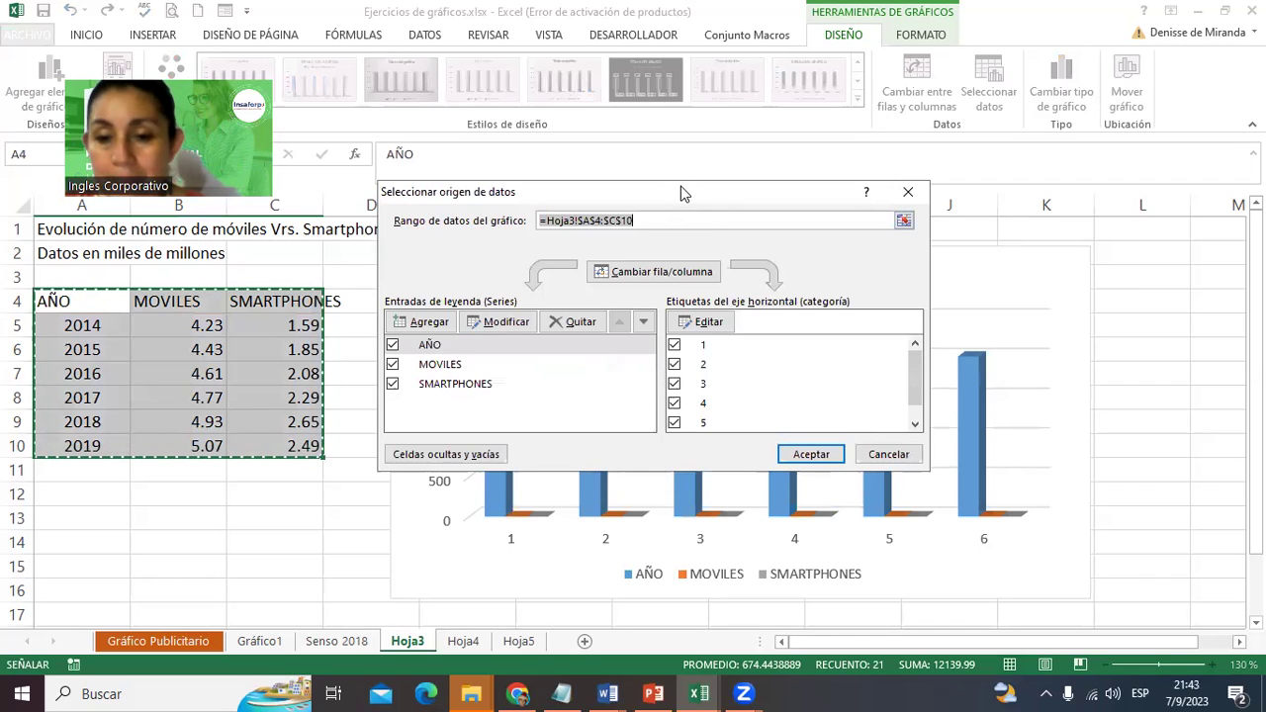
Move the Select Data Source dialog aside and remove the AÑO series from the chart.
left_click_drag(681, 193, 699, 39)
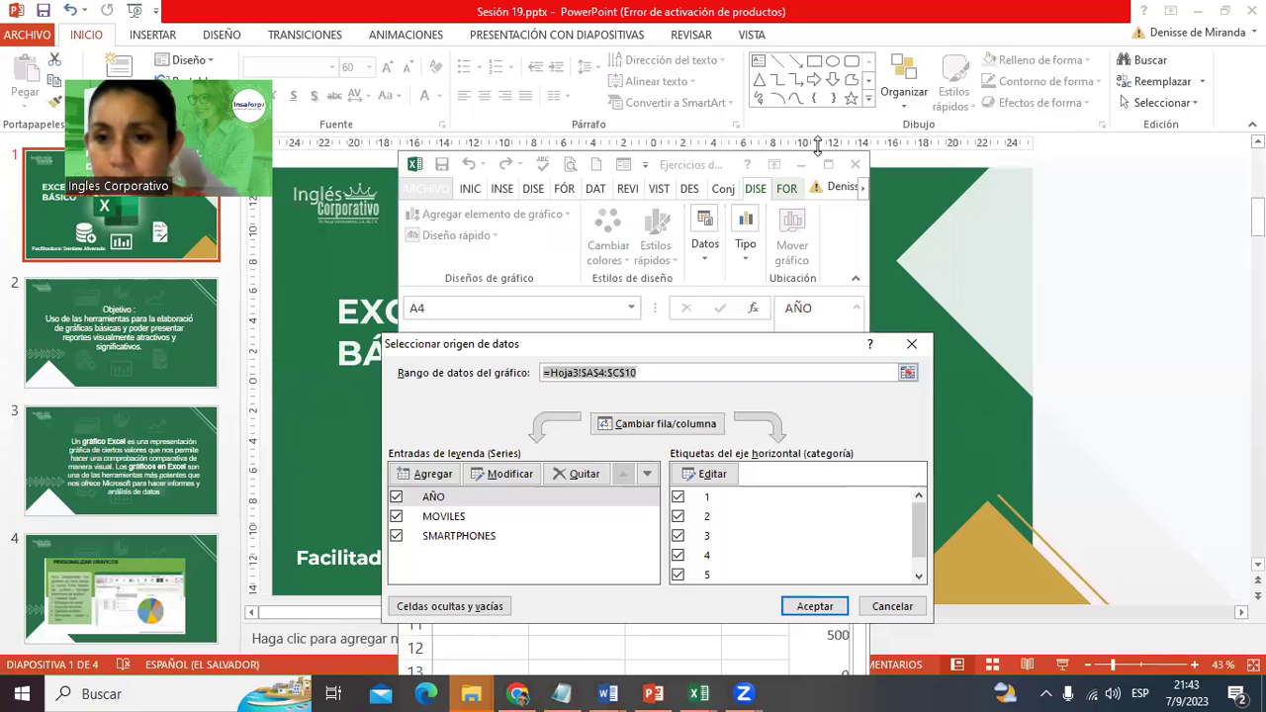
double_click(817, 145)
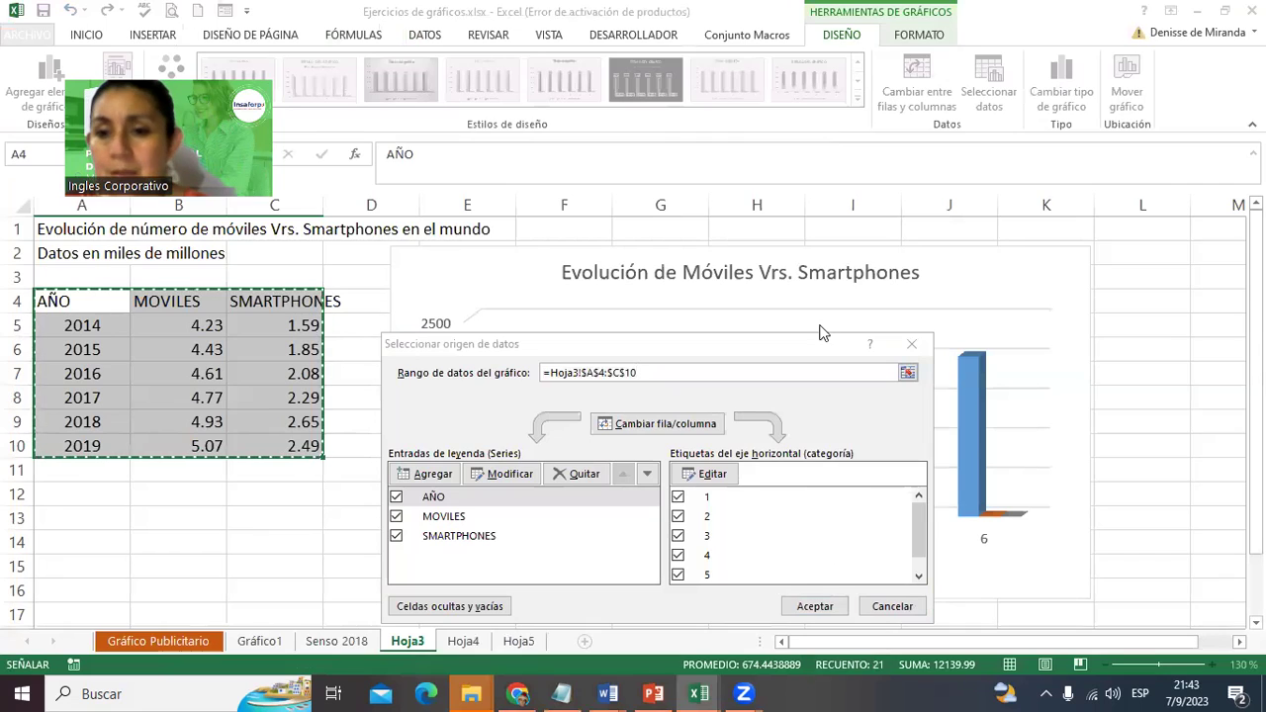
left_click(776, 354)
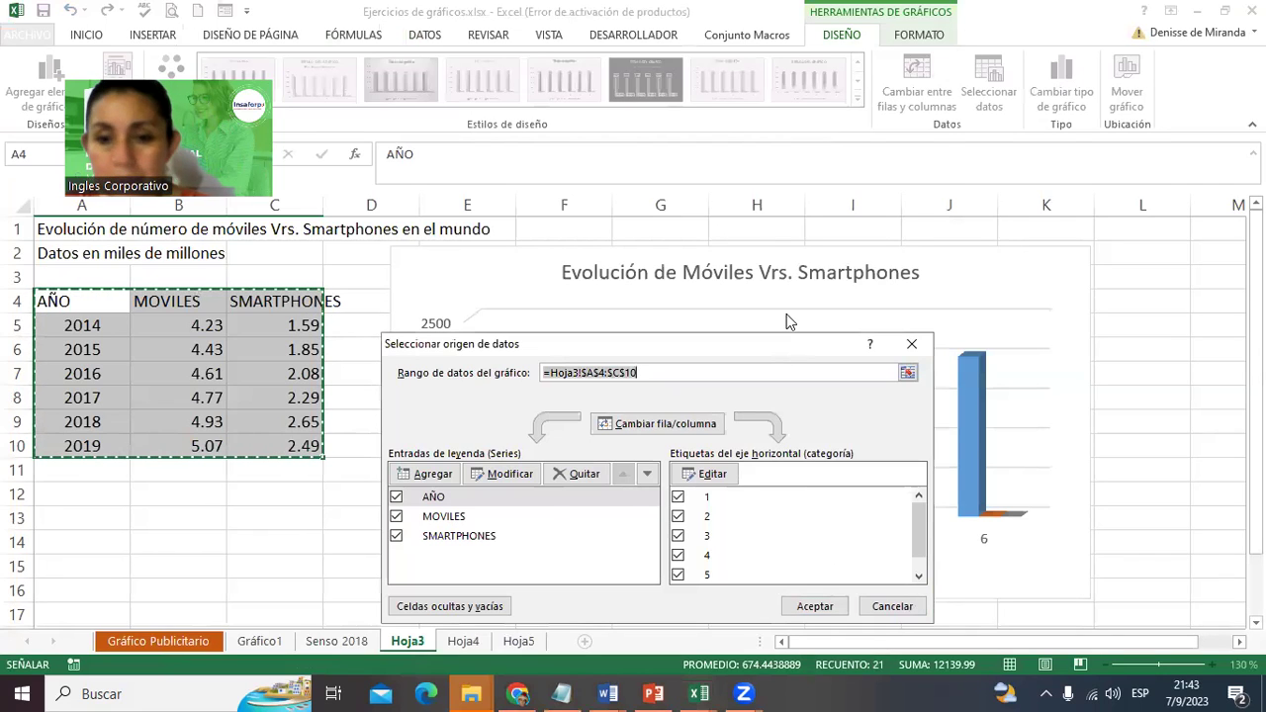
left_click_drag(777, 349, 790, 18)
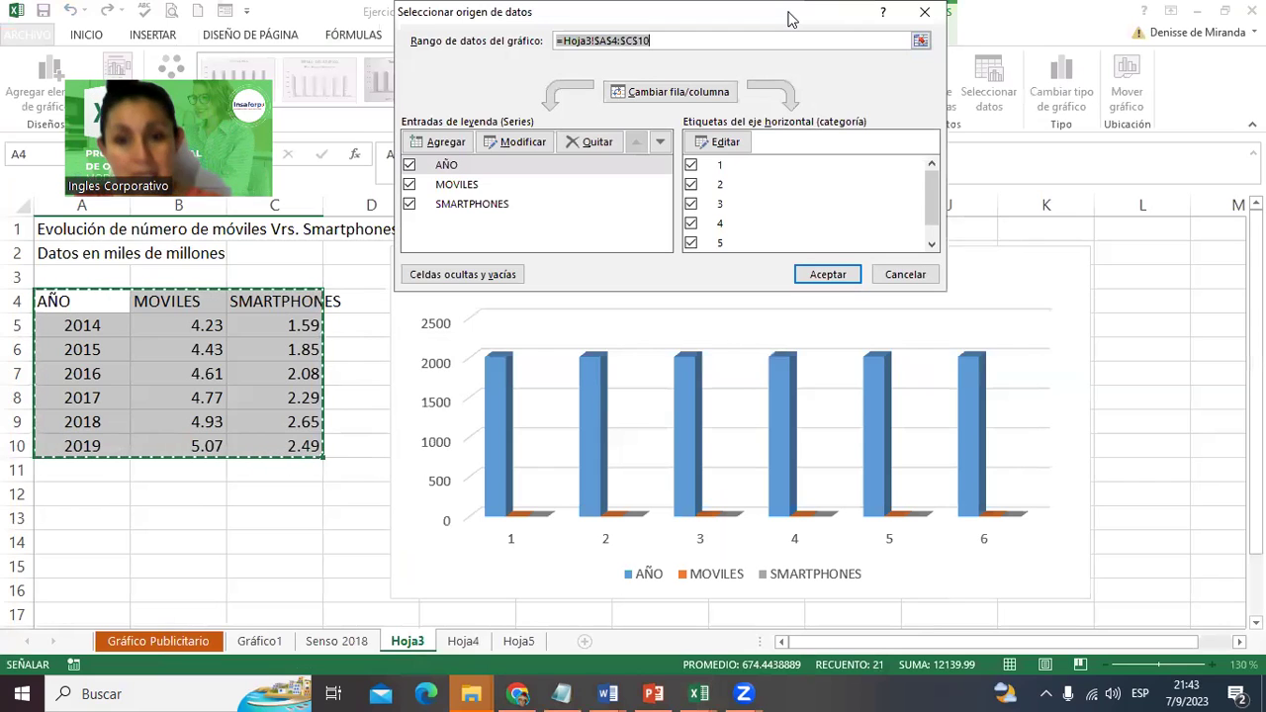
left_click(409, 165)
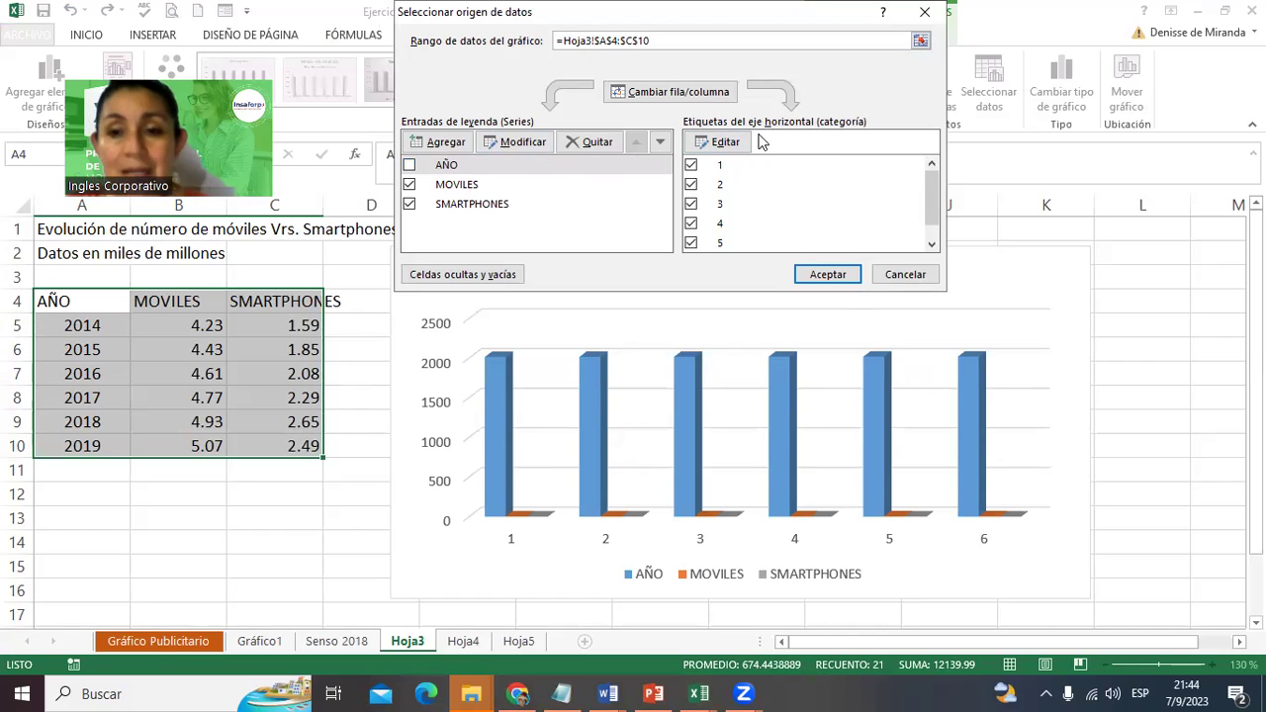
Set the horizontal axis labels to =Hoja3!$A$5:$A$10 and apply the data source changes.
left_click(719, 143)
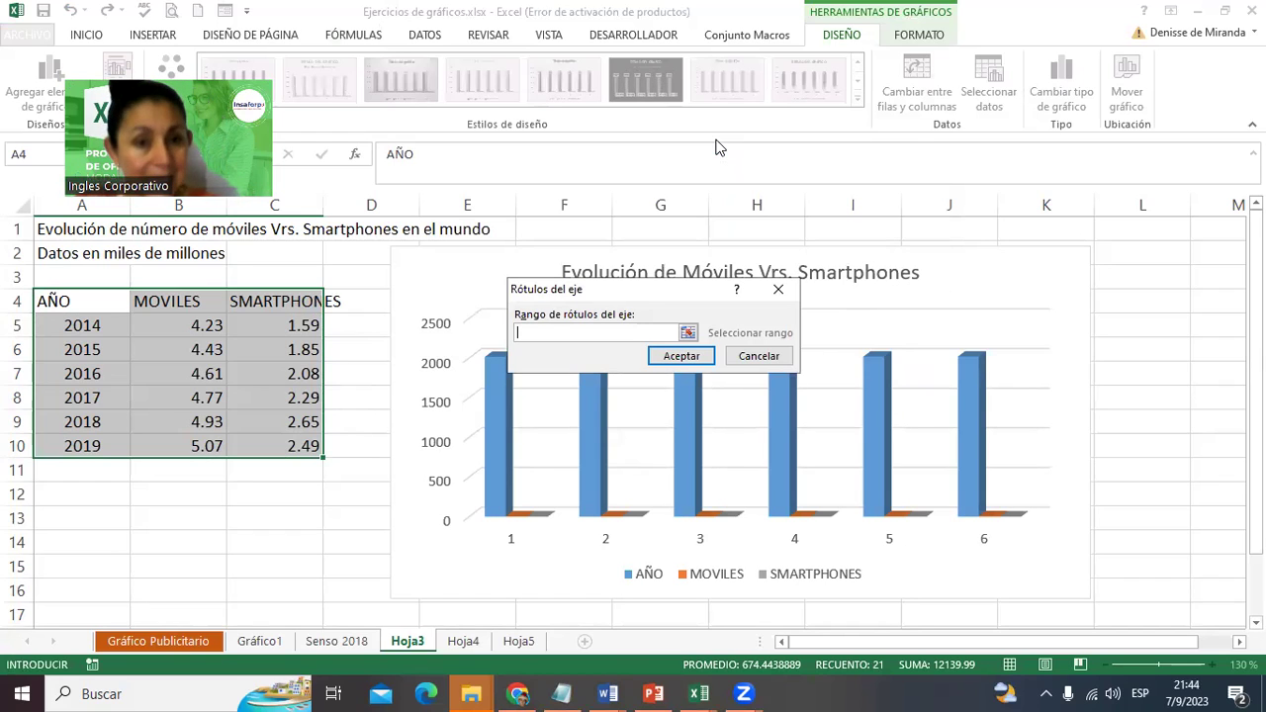
left_click(75, 324)
left_click_drag(75, 325, 76, 432)
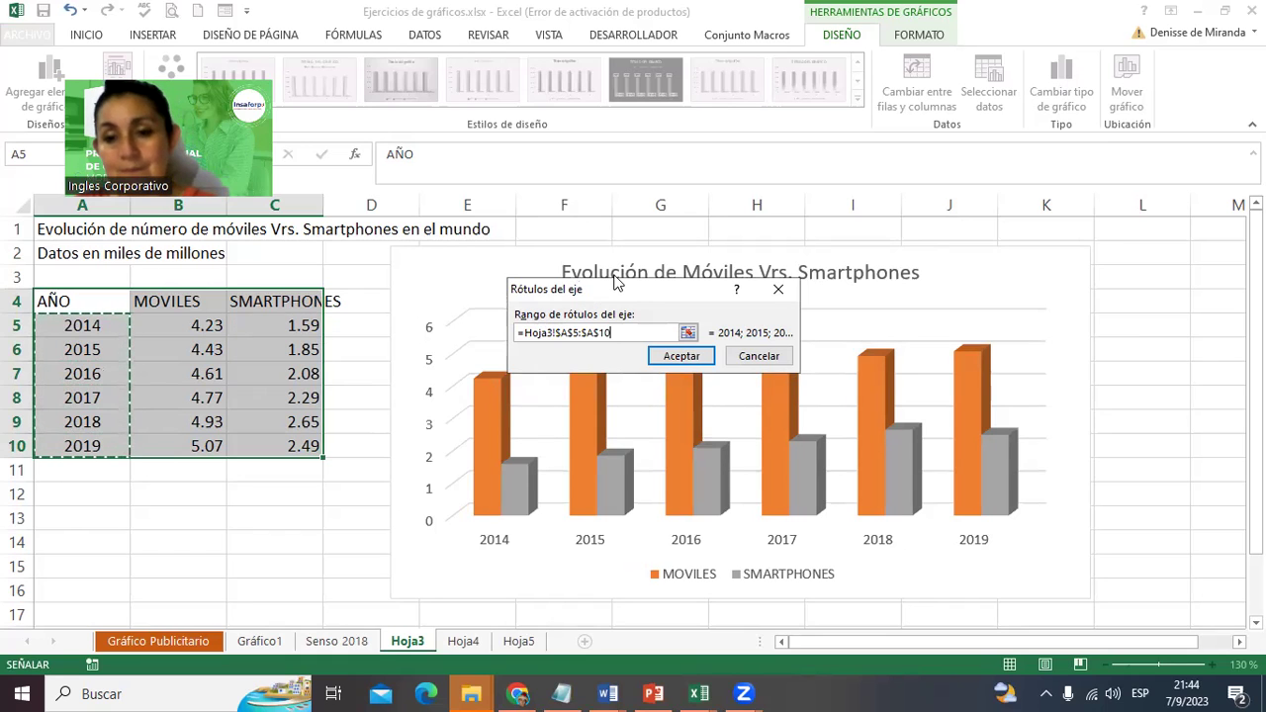
left_click_drag(615, 283, 844, 78)
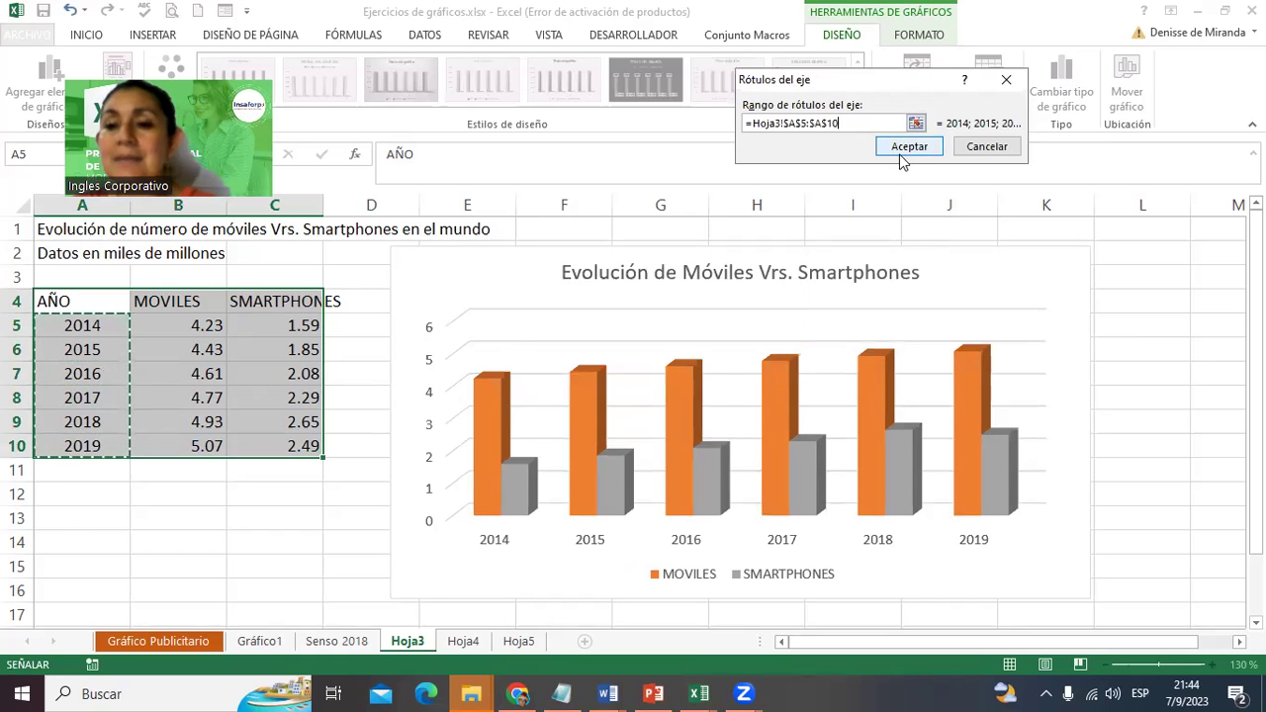
left_click(899, 147)
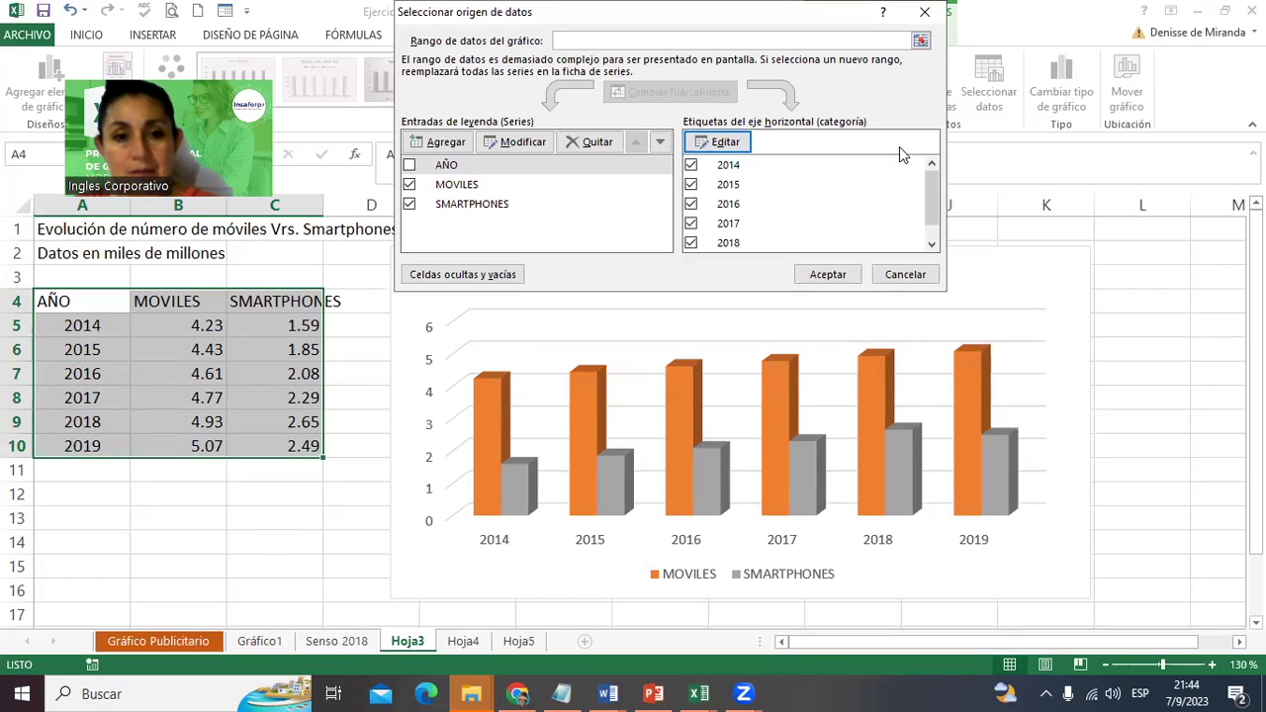
left_click(824, 278)
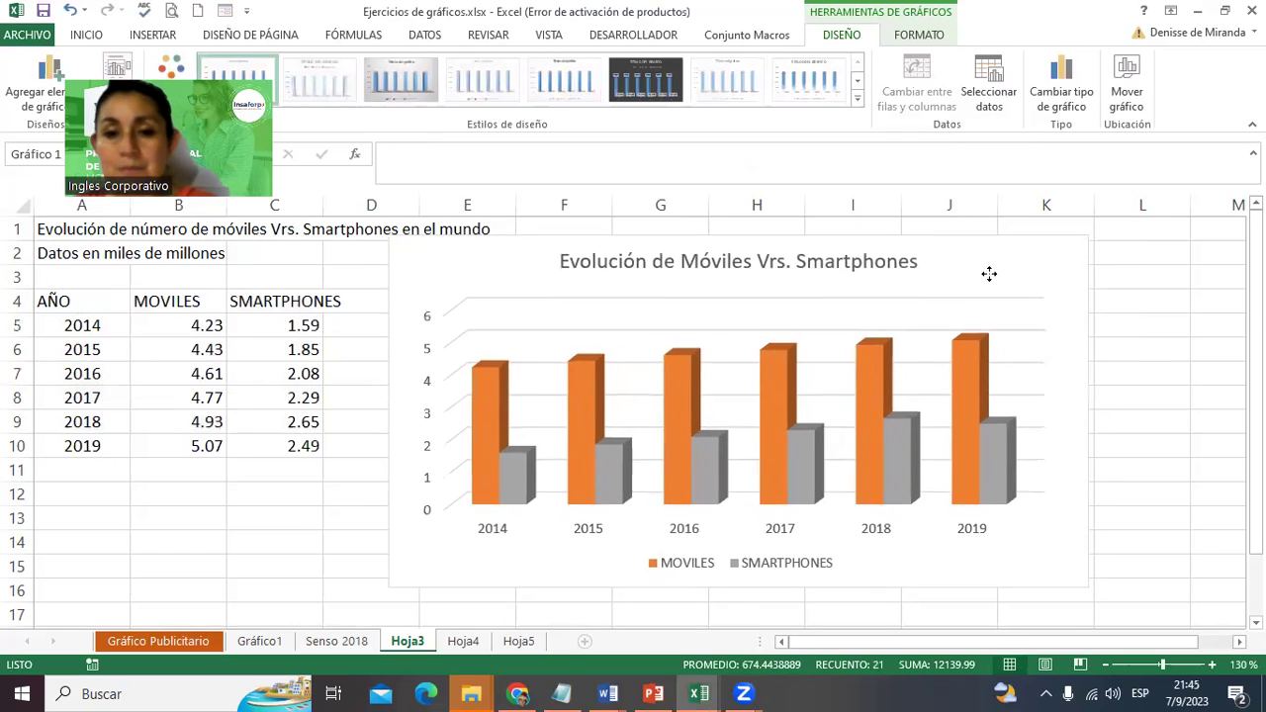
Nudge the chart, recheck MOVILES and SMARTPHONES by year in Select Data Source, and confirm.
left_click_drag(989, 274, 977, 295)
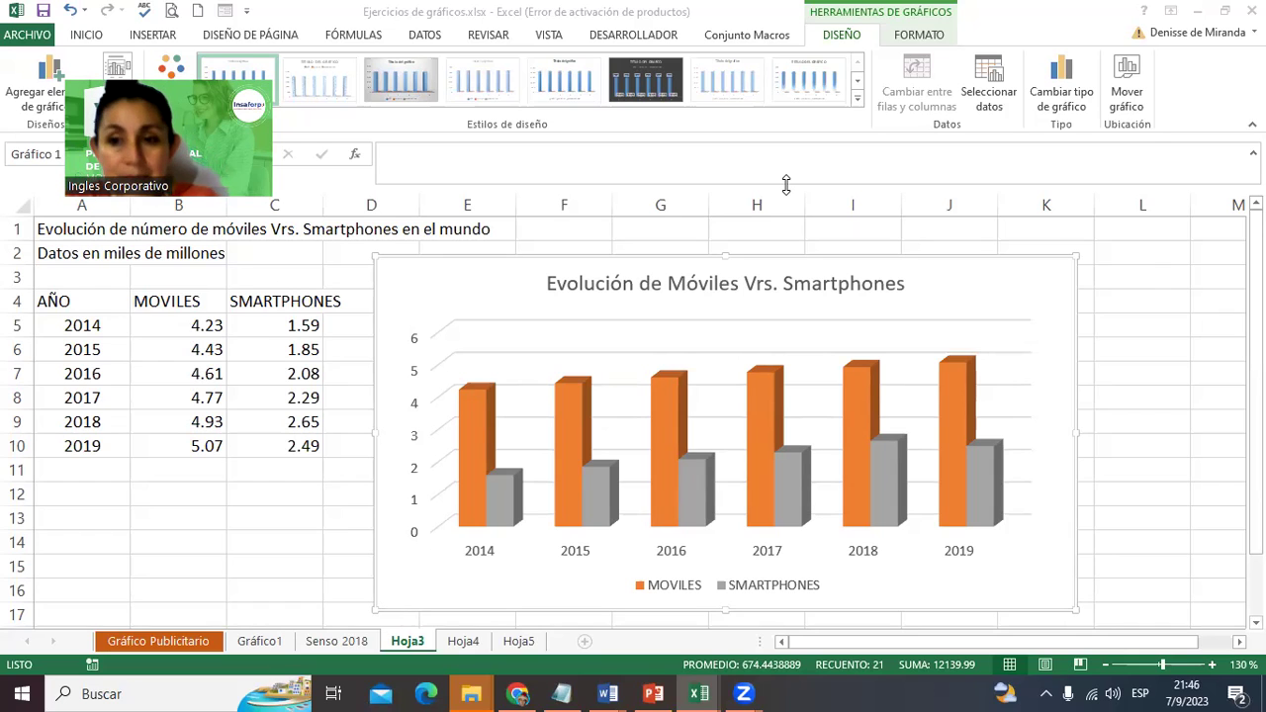
left_click(992, 79)
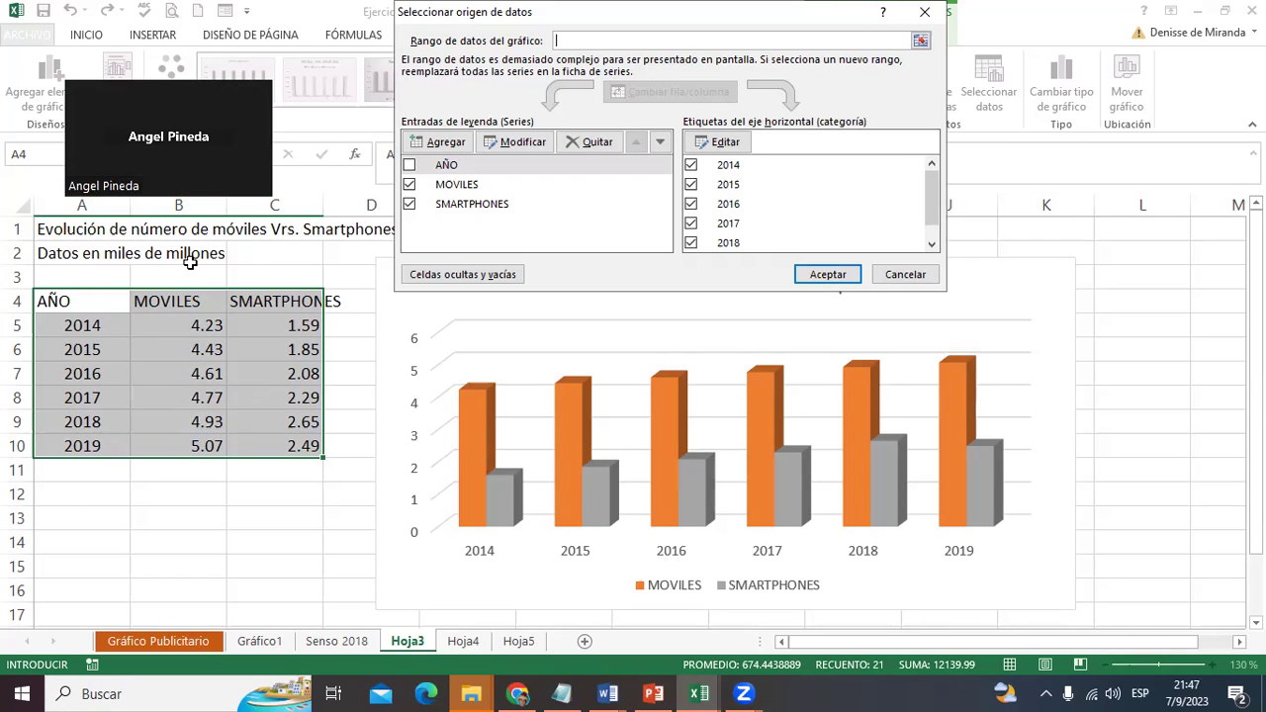
left_click(925, 12)
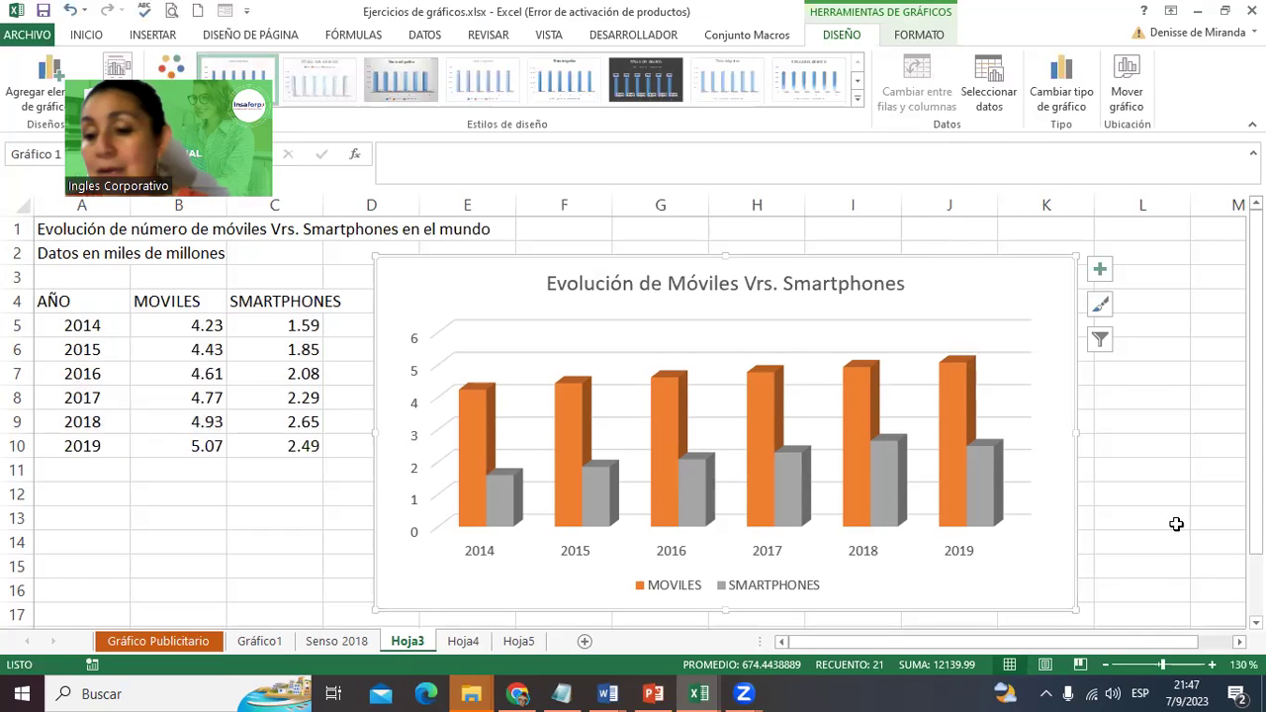
left_click(1106, 665)
Zoom out to 90% and enlarge the chart down toward row 21.
left_click(1106, 666)
left_click(1106, 666)
left_click(1106, 666)
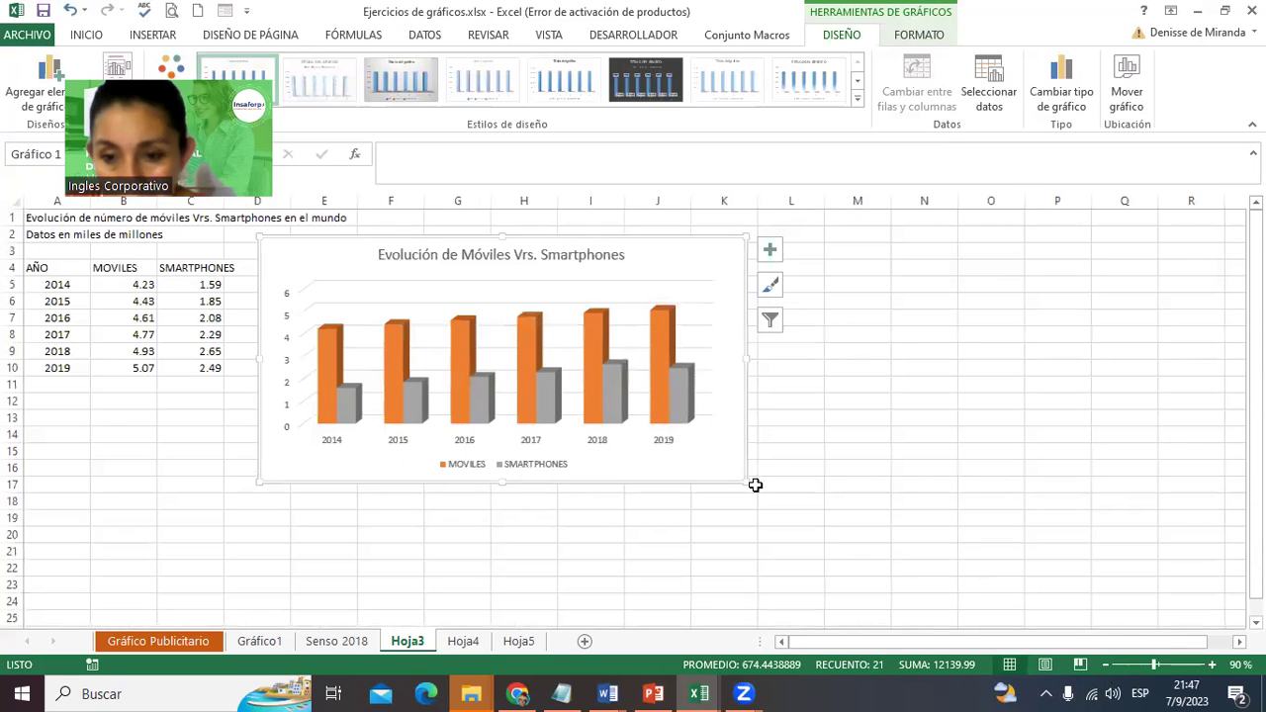
left_click_drag(819, 532, 874, 554)
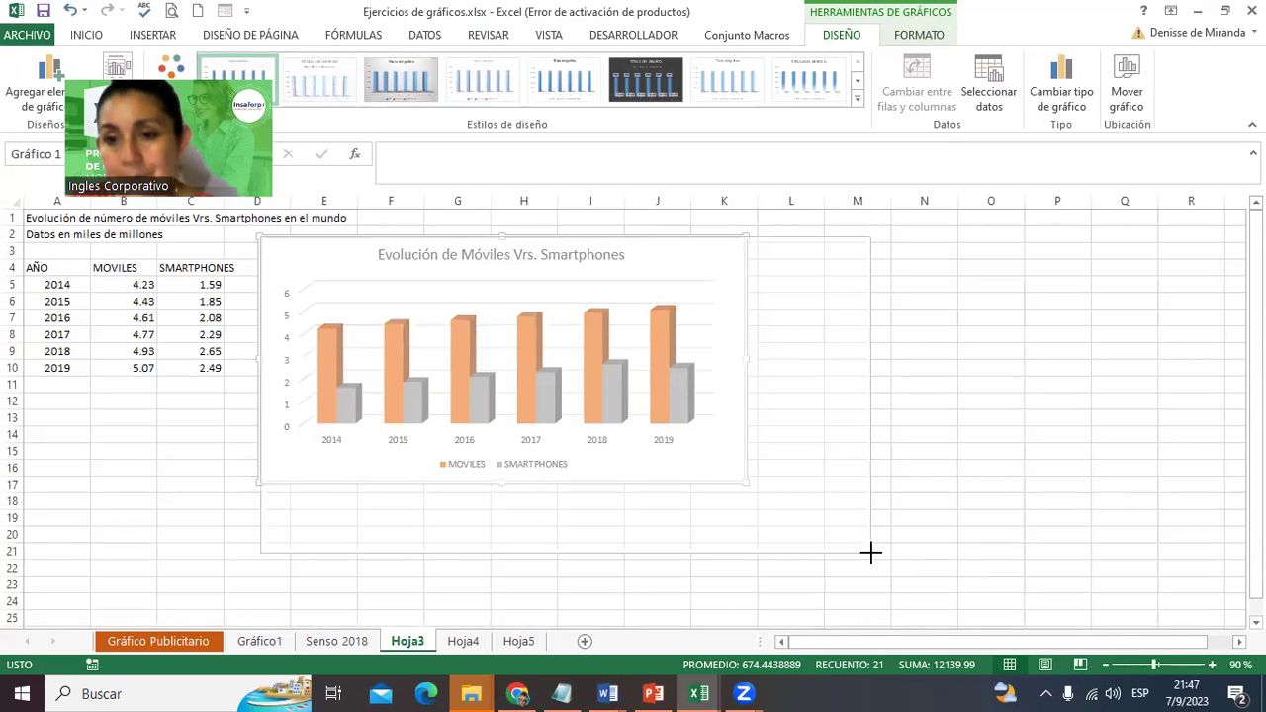
Format A4:C10 as a dark gold table with headers and 14-point text.
left_click_drag(59, 274, 194, 369)
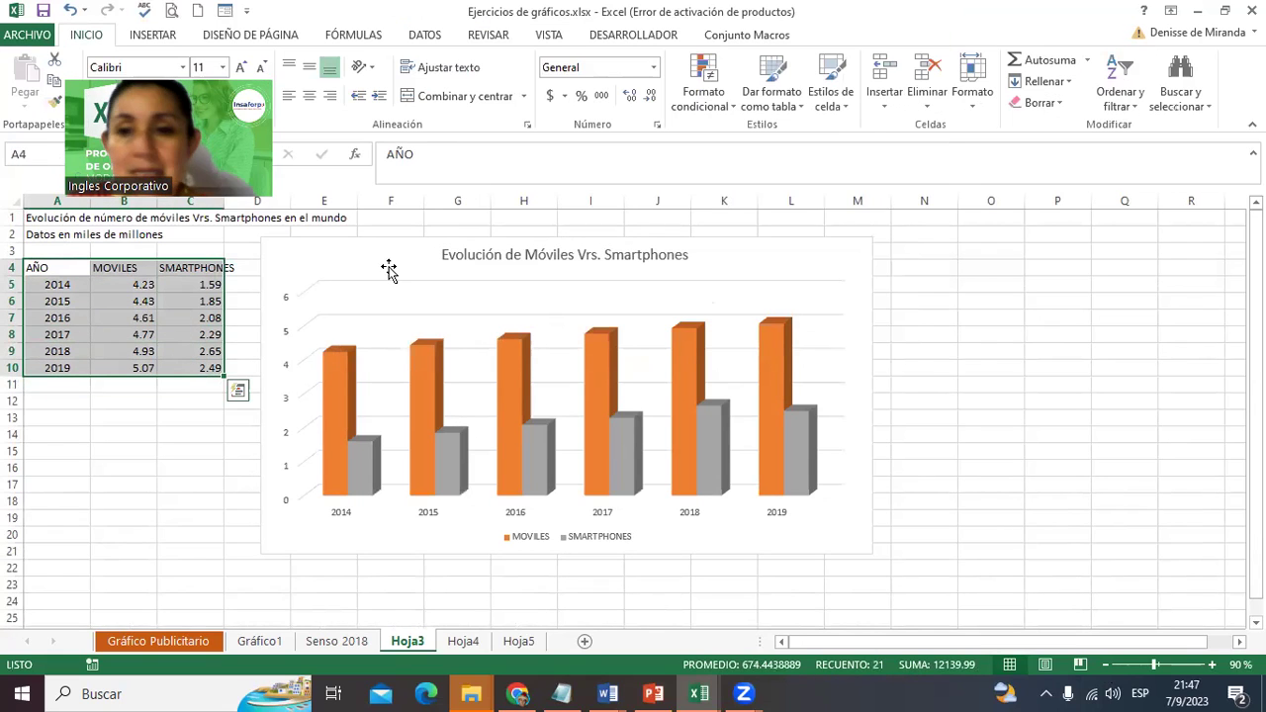
left_click(769, 64)
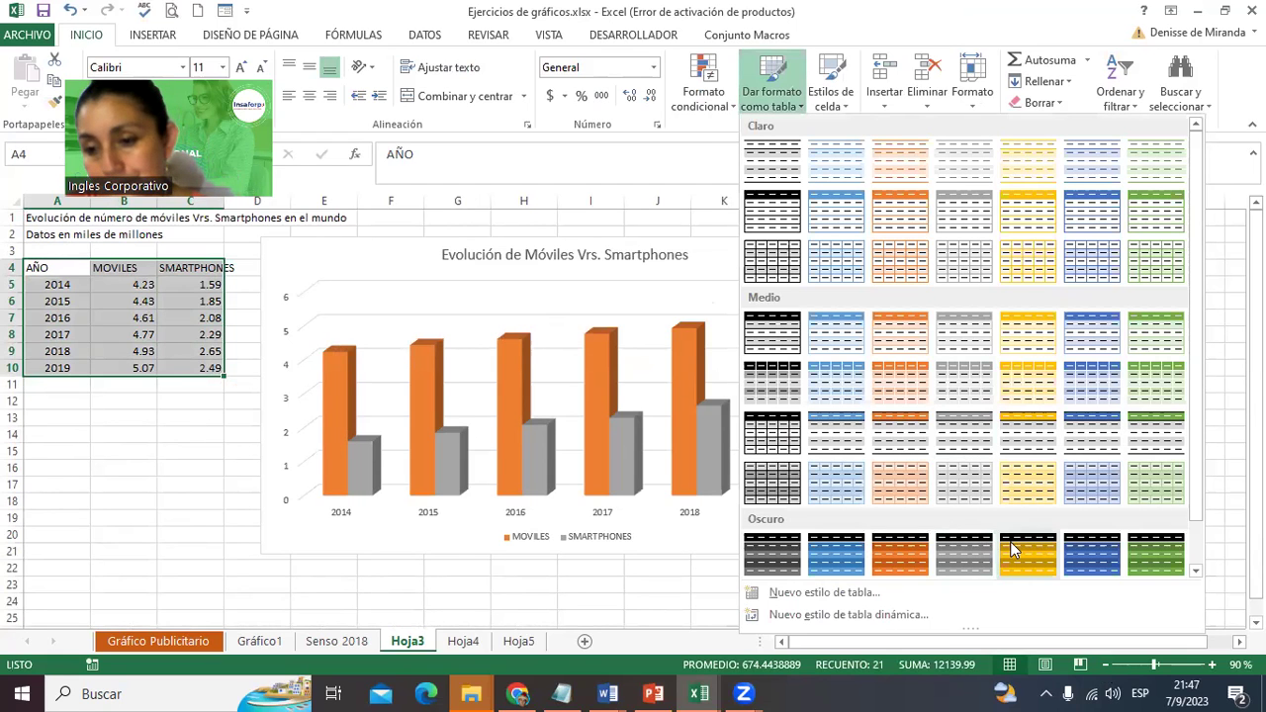
left_click(1010, 541)
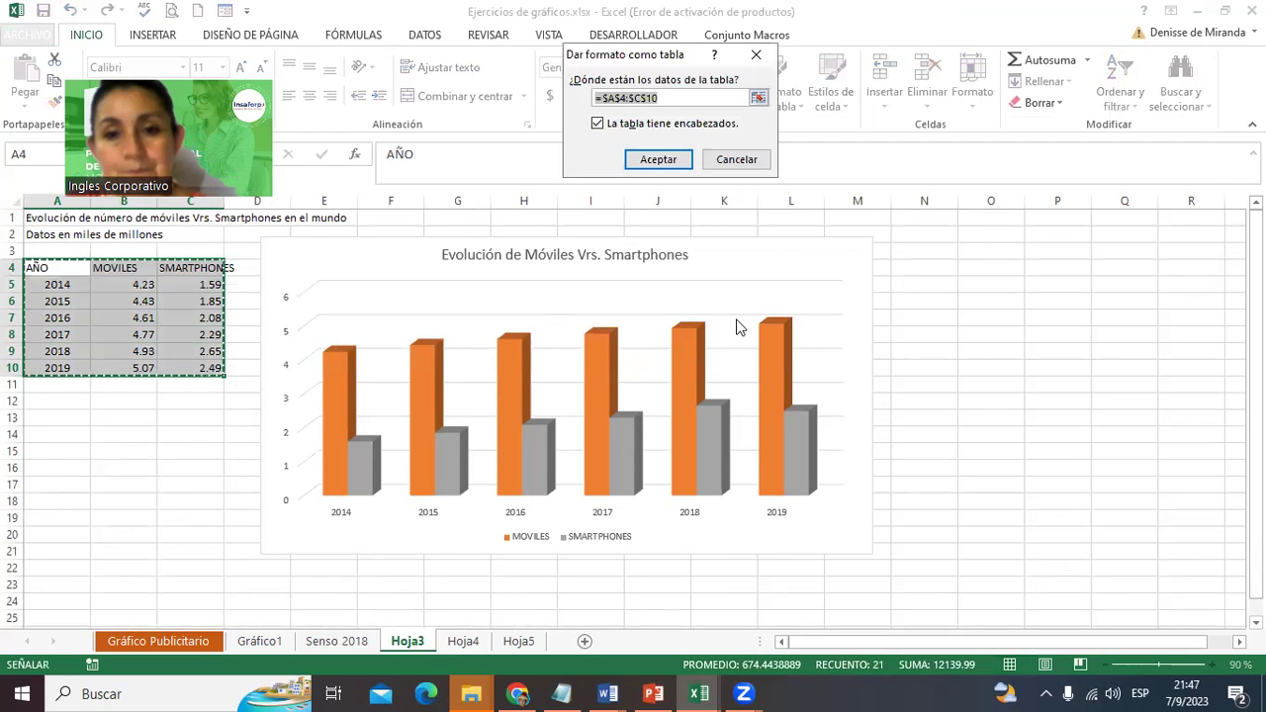
left_click(659, 160)
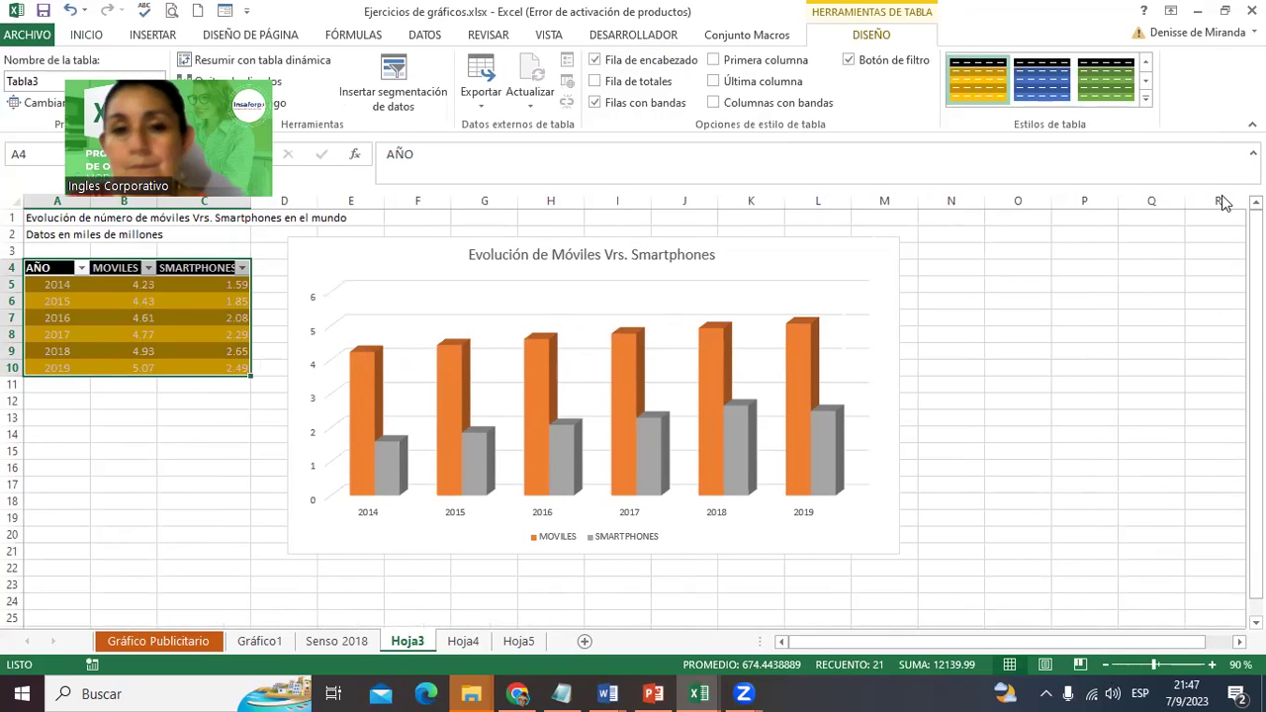
left_click(86, 35)
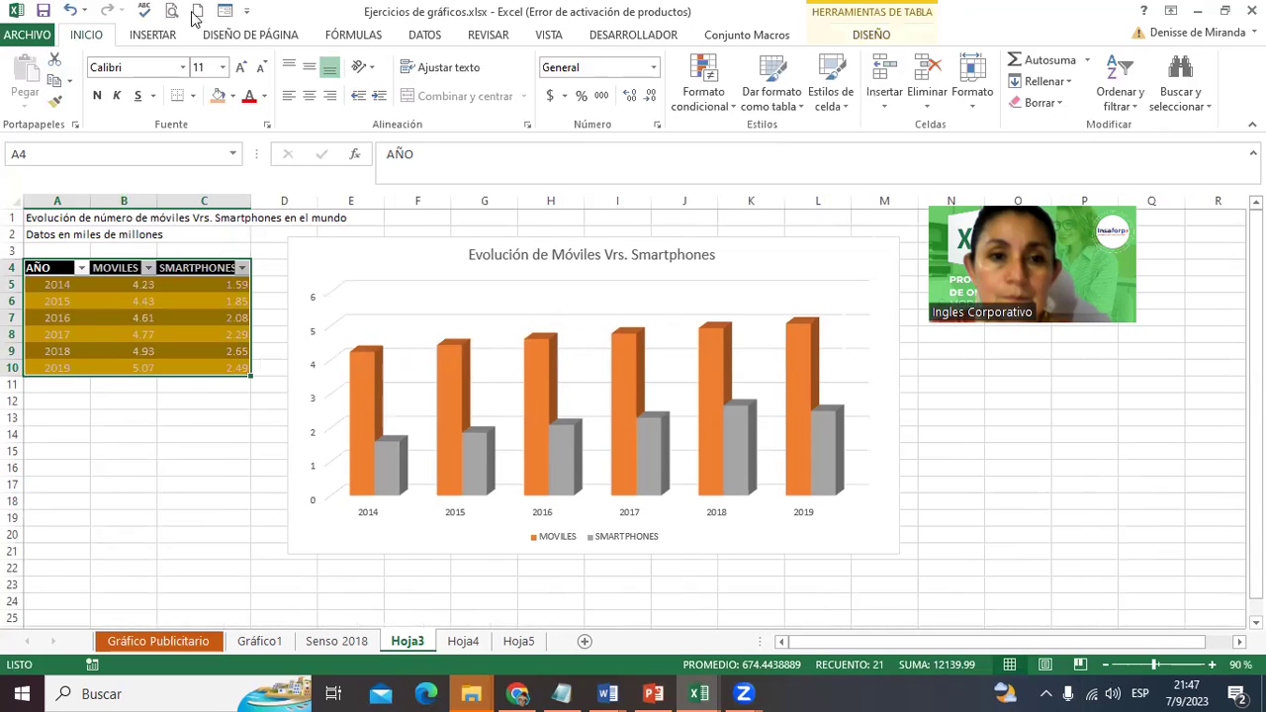
left_click(241, 67)
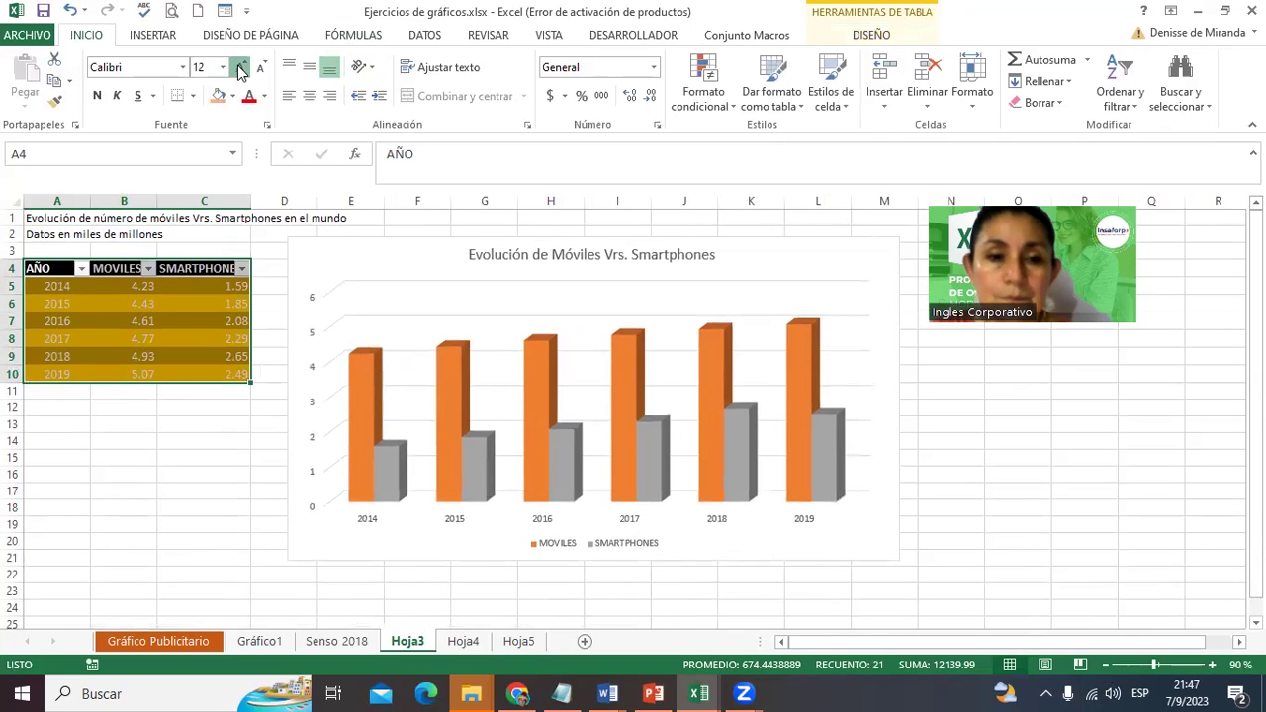
left_click(240, 67)
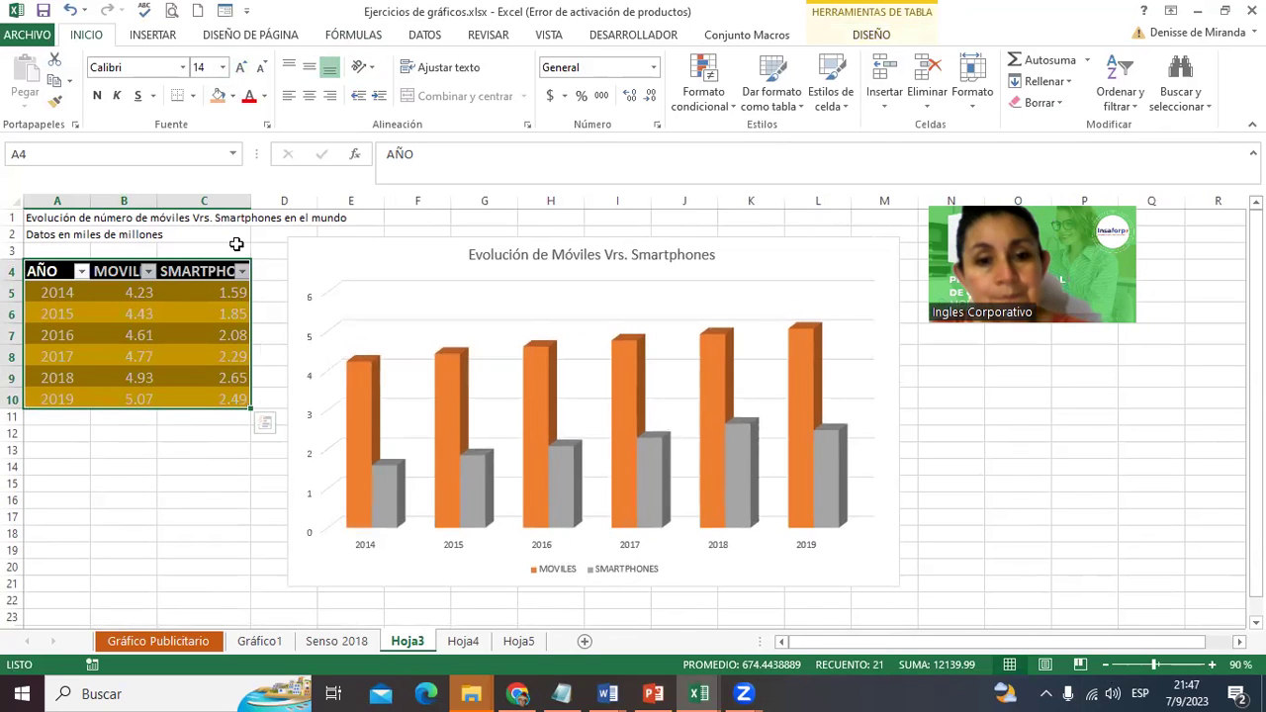
left_click_drag(331, 271, 370, 265)
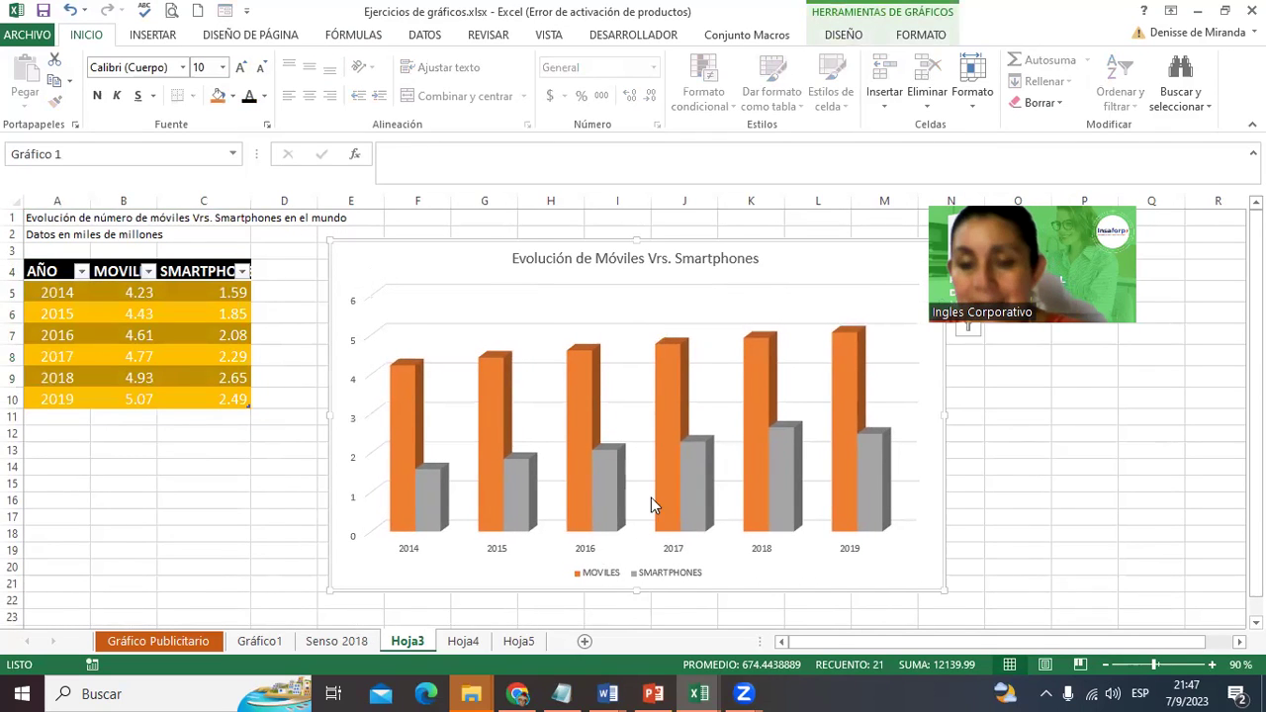
In Formato de serie de datos, give MOVILES the Cilíndrico shape and a yellow-gold preset gradient fill.
left_click(581, 382)
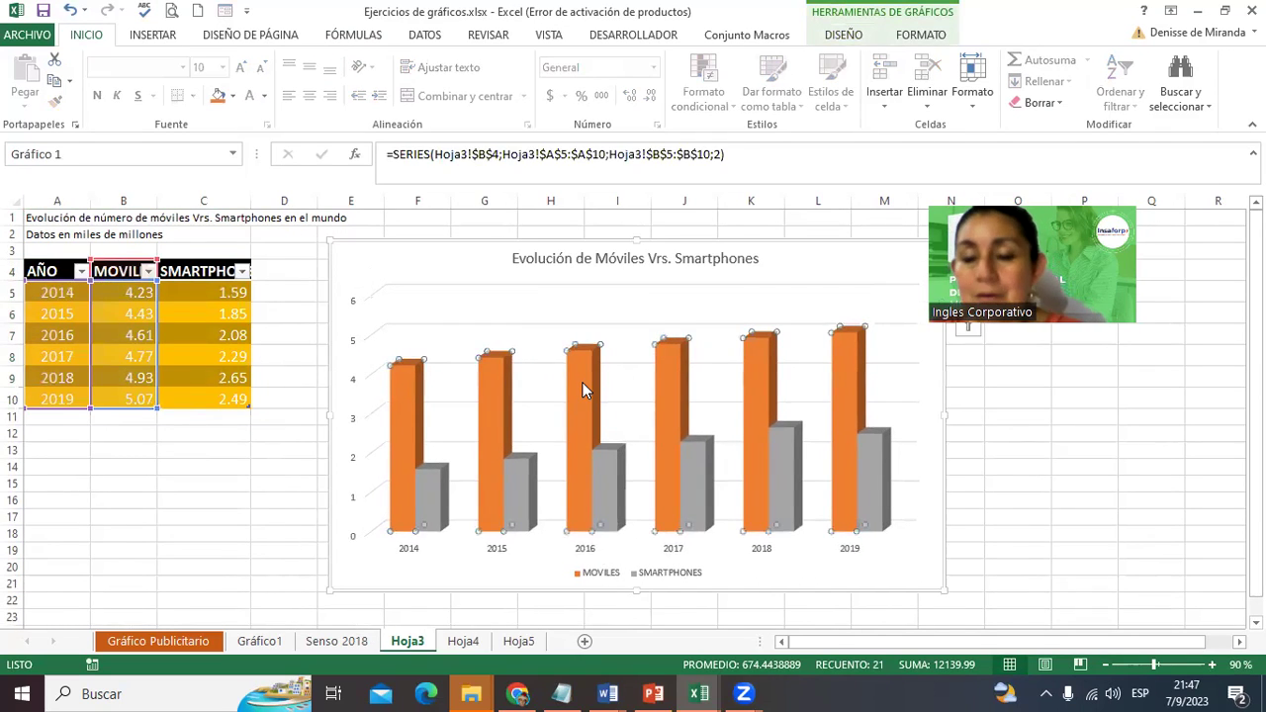
double_click(583, 386)
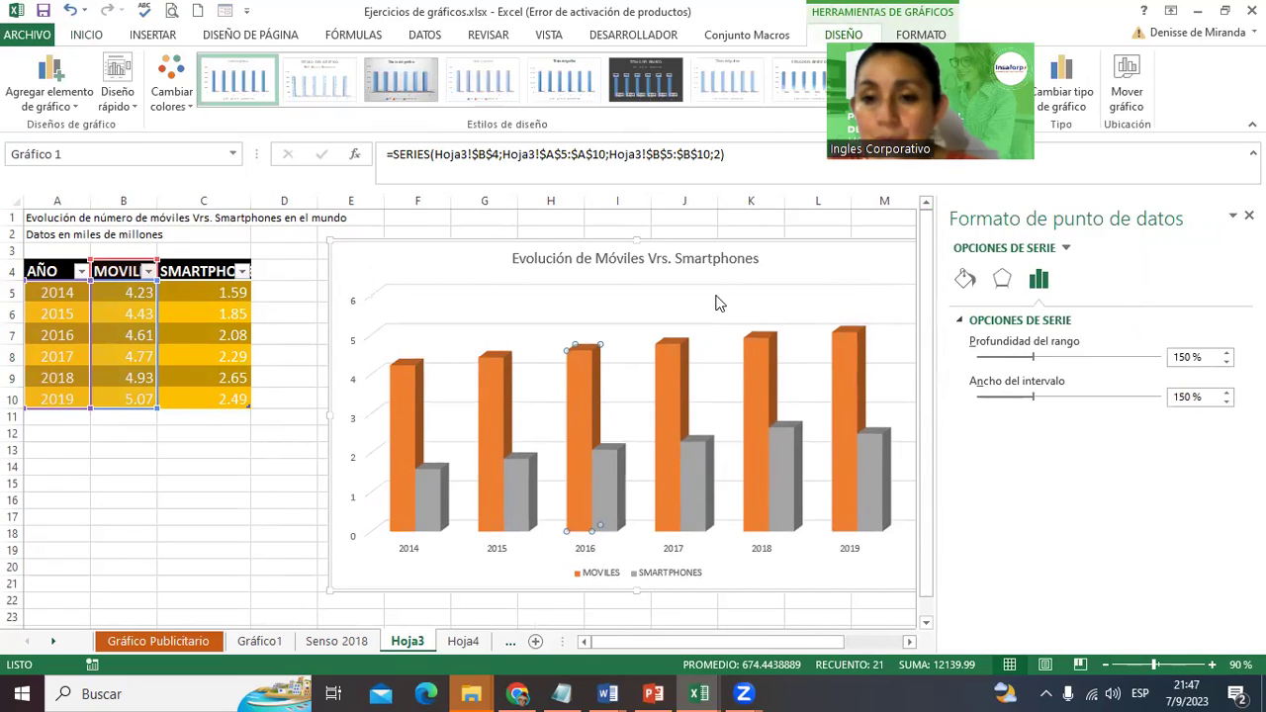
left_click(805, 259)
left_click(578, 369)
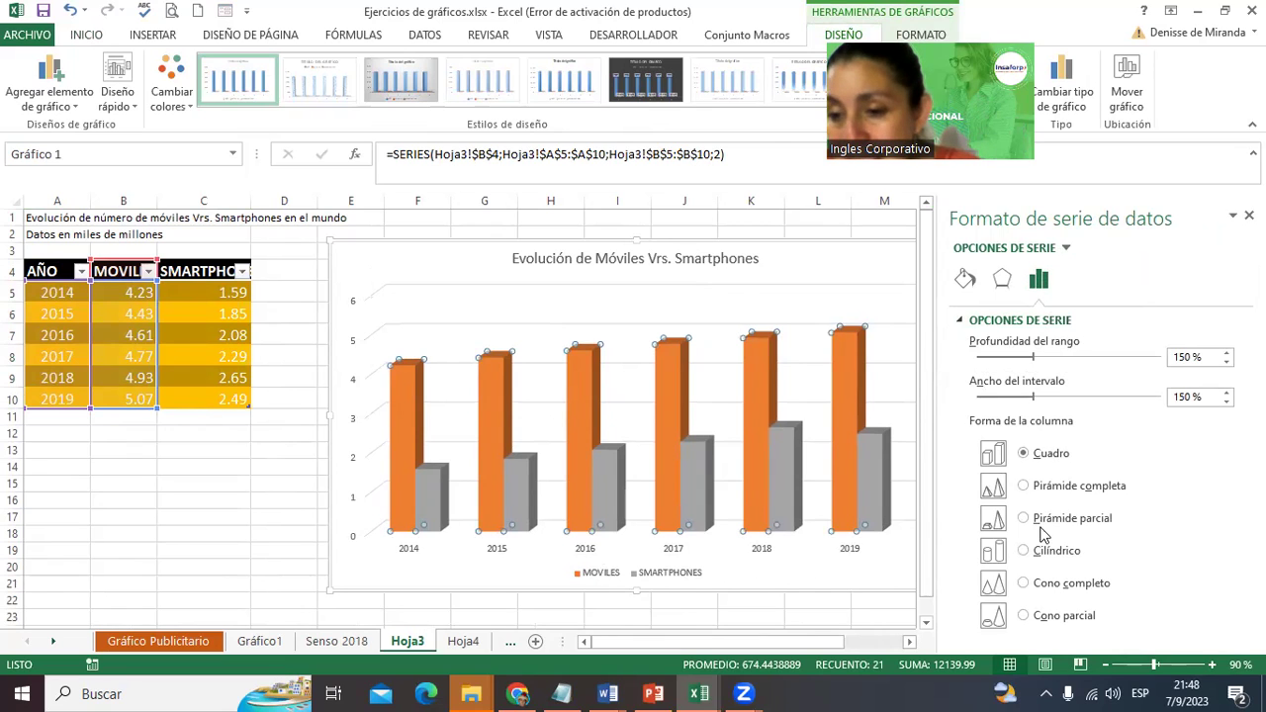
left_click(1025, 551)
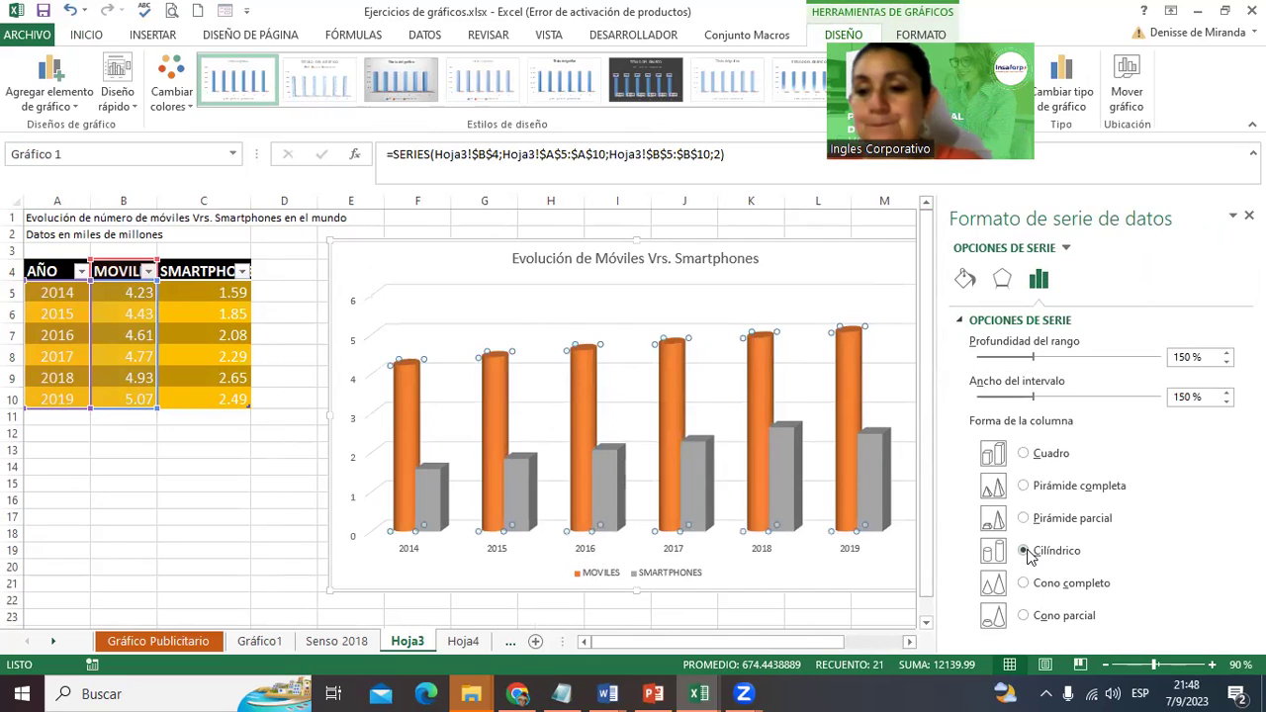
left_click(964, 279)
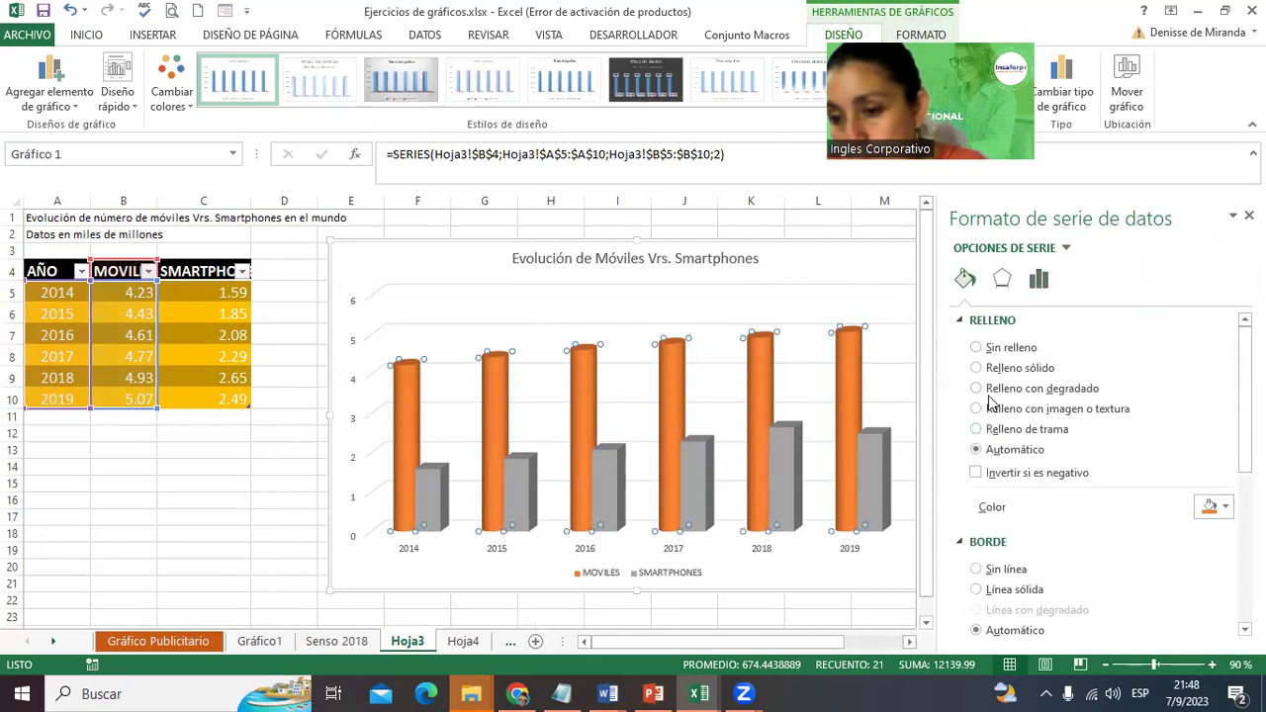
left_click(990, 389)
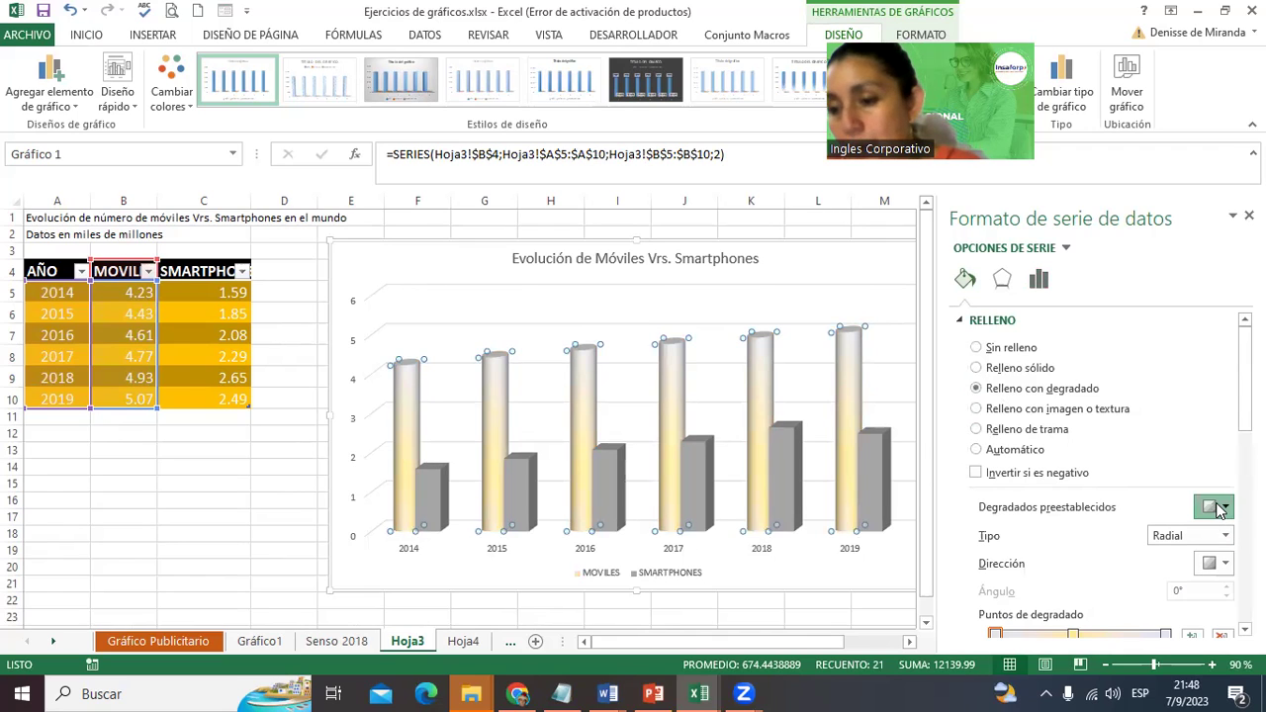
left_click(1215, 506)
left_click(1164, 346)
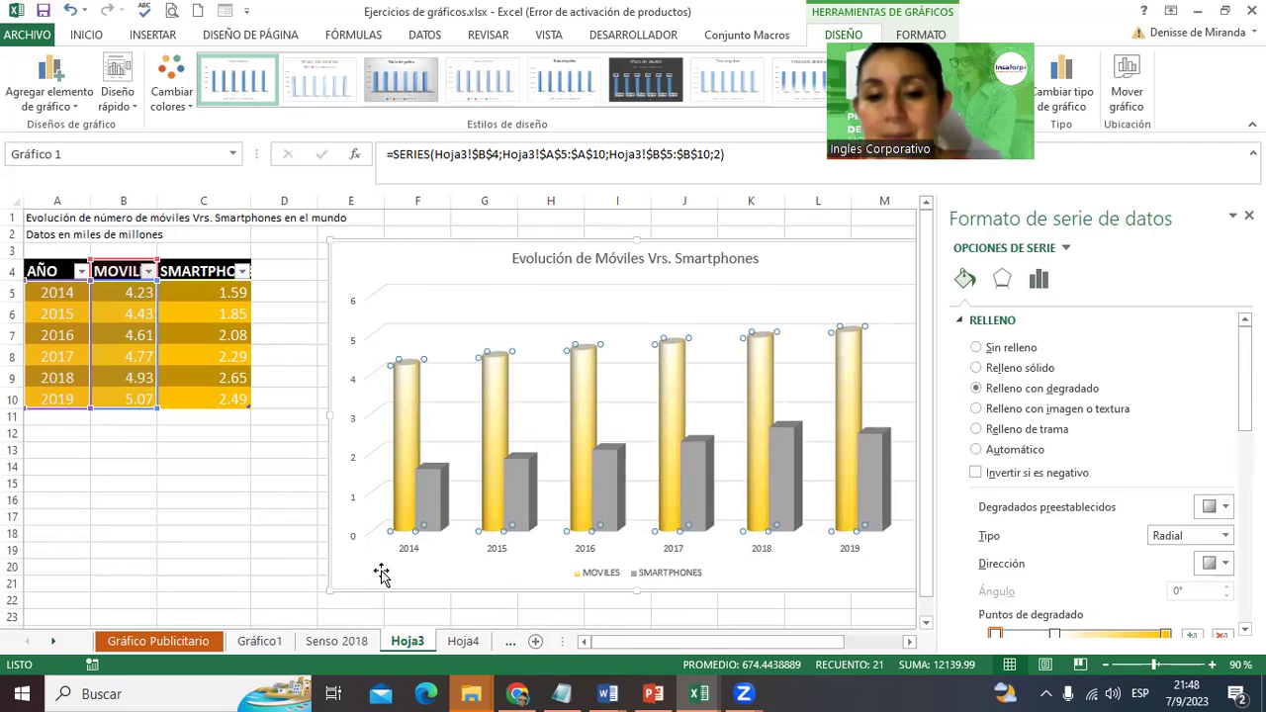
Make the chart's horizontal year-axis labels purple and enlarge them to 14 point.
left_click(409, 551)
left_click(407, 550)
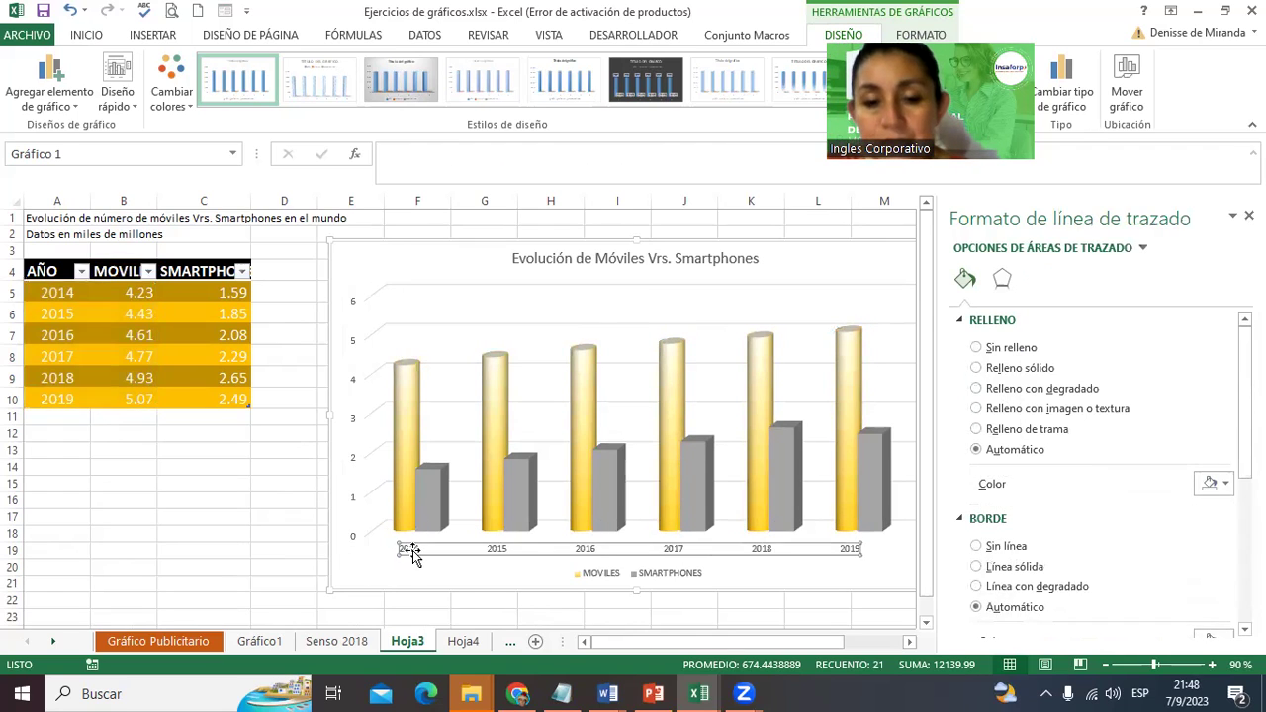
left_click(89, 34)
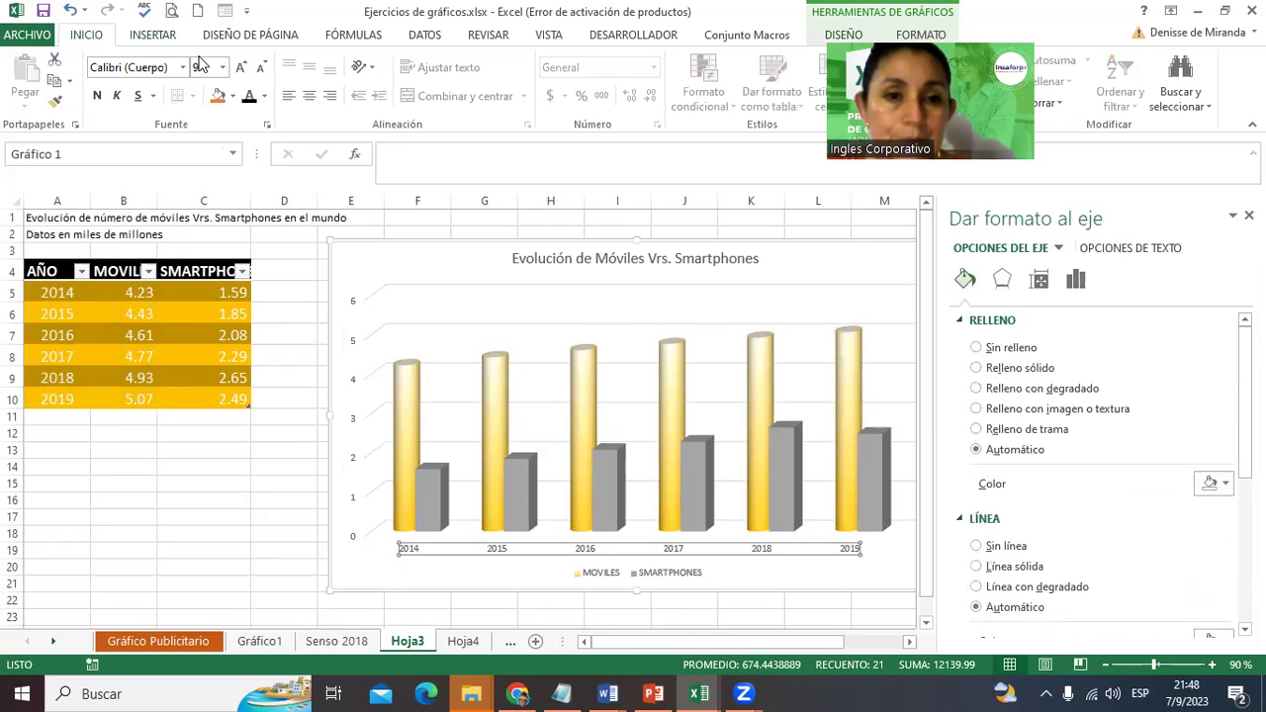
left_click(238, 67)
left_click(238, 67)
left_click(238, 67)
left_click(237, 67)
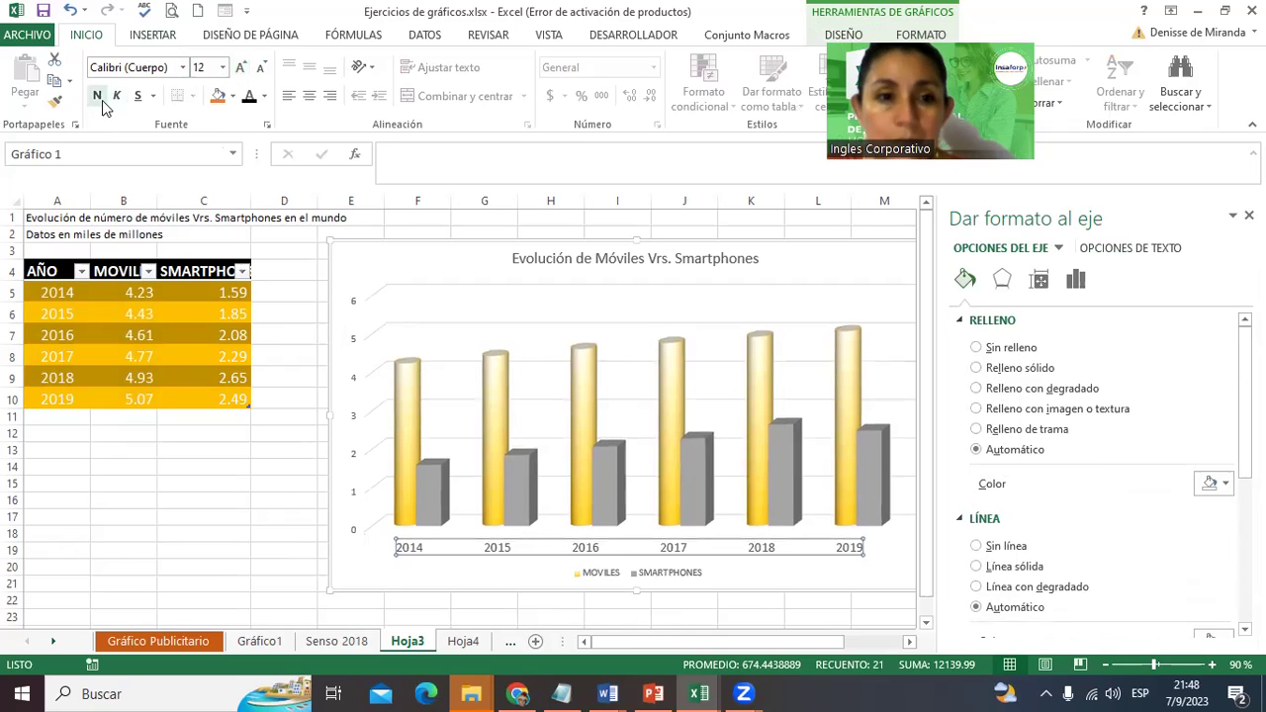
left_click(264, 96)
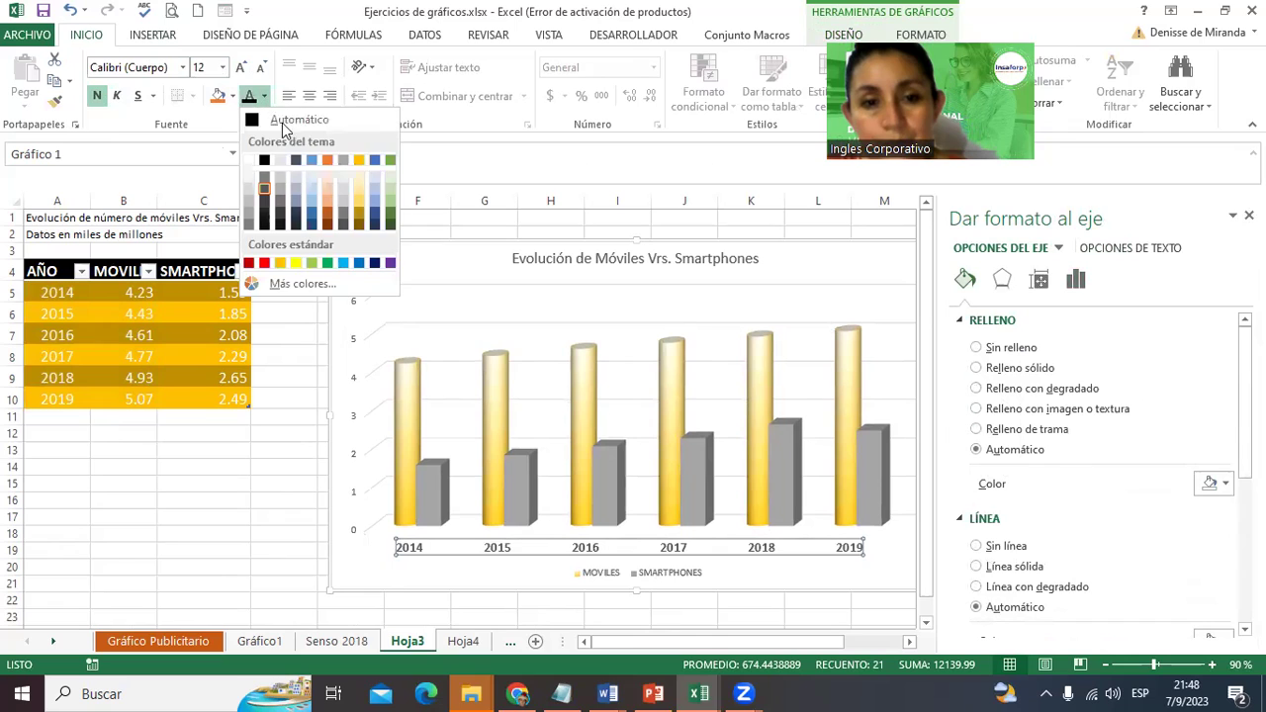
left_click(390, 263)
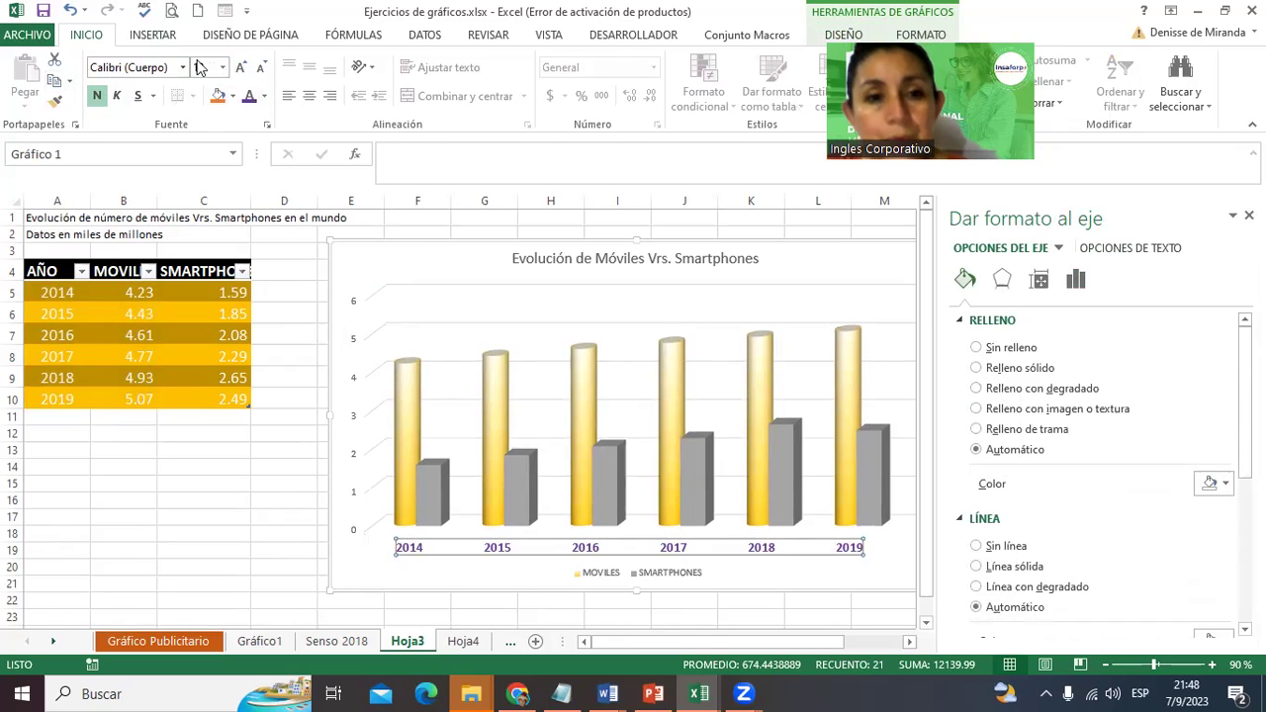
left_click(243, 76)
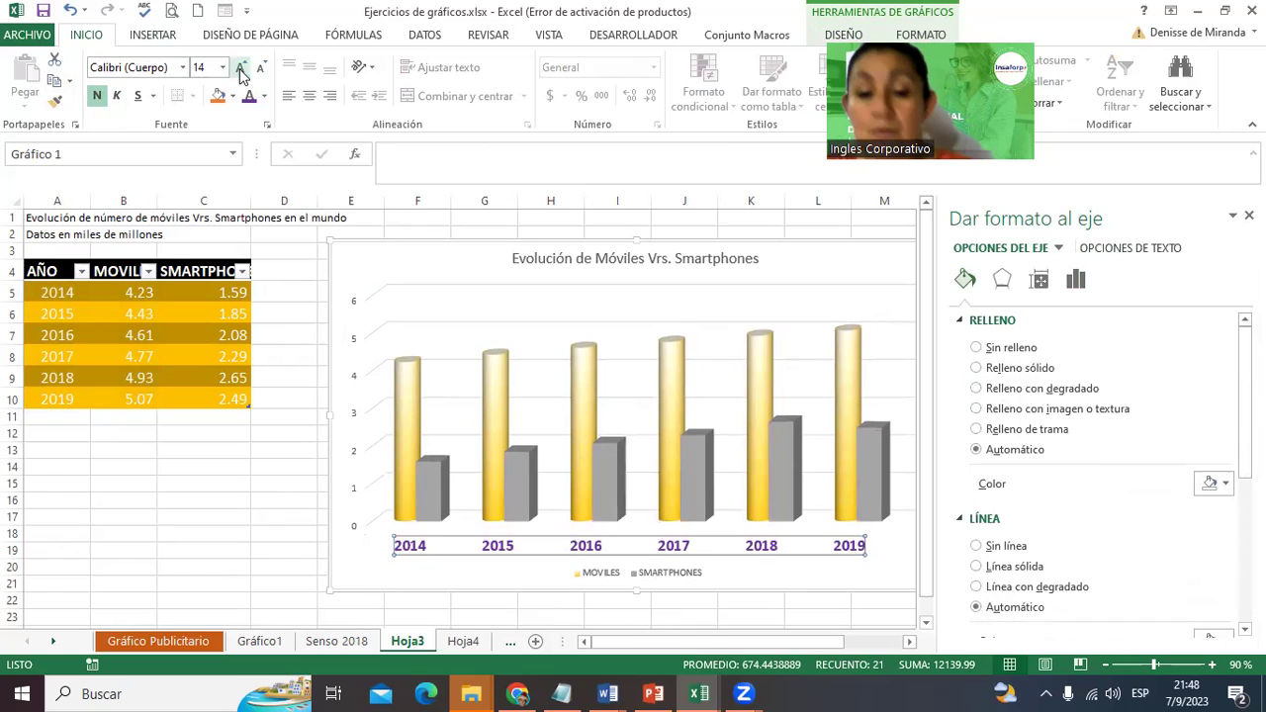
Enlarge the vertical axis numbers to size 16 and make them bold.
left_click(356, 306)
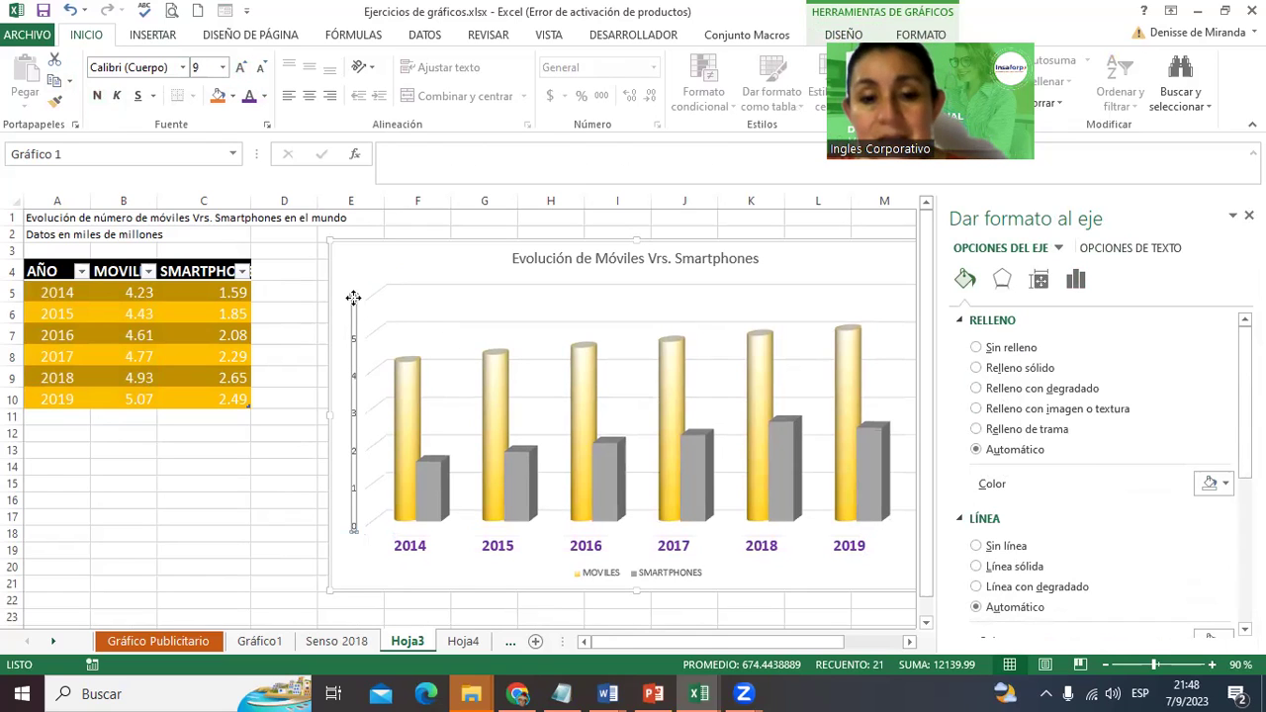
left_click(242, 69)
left_click(242, 70)
left_click(243, 69)
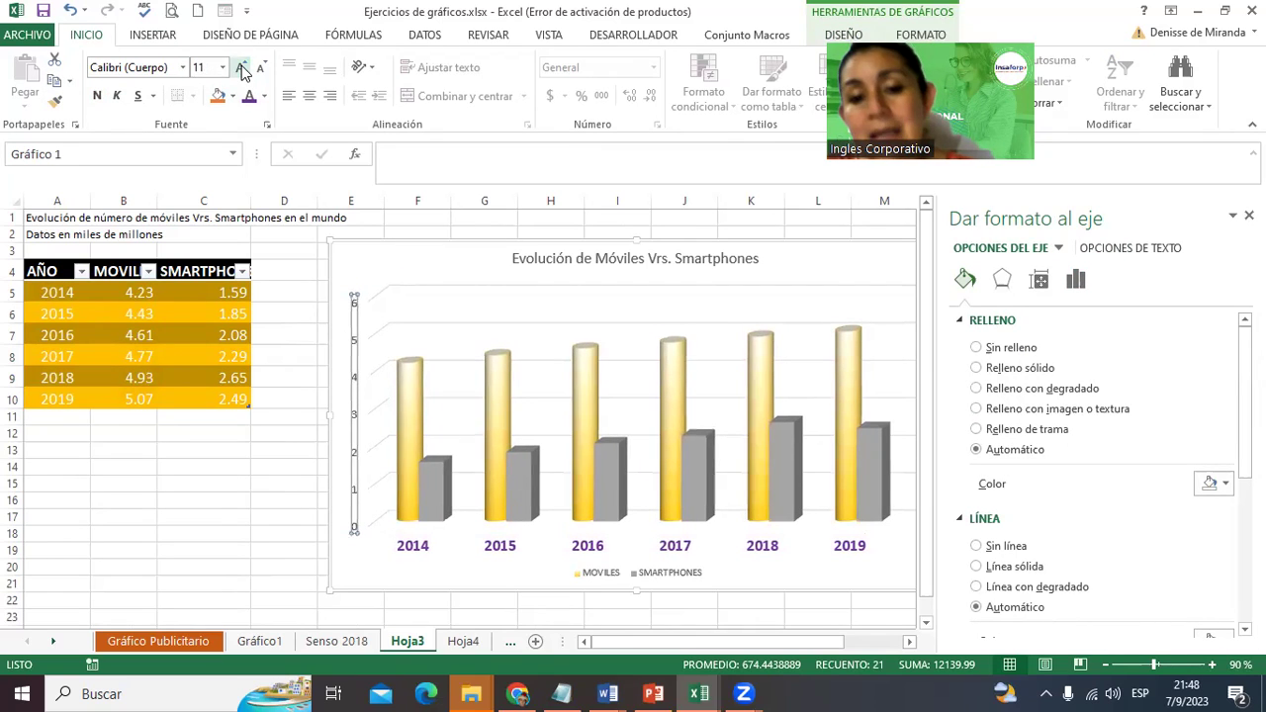
left_click(242, 69)
left_click(242, 70)
left_click(242, 69)
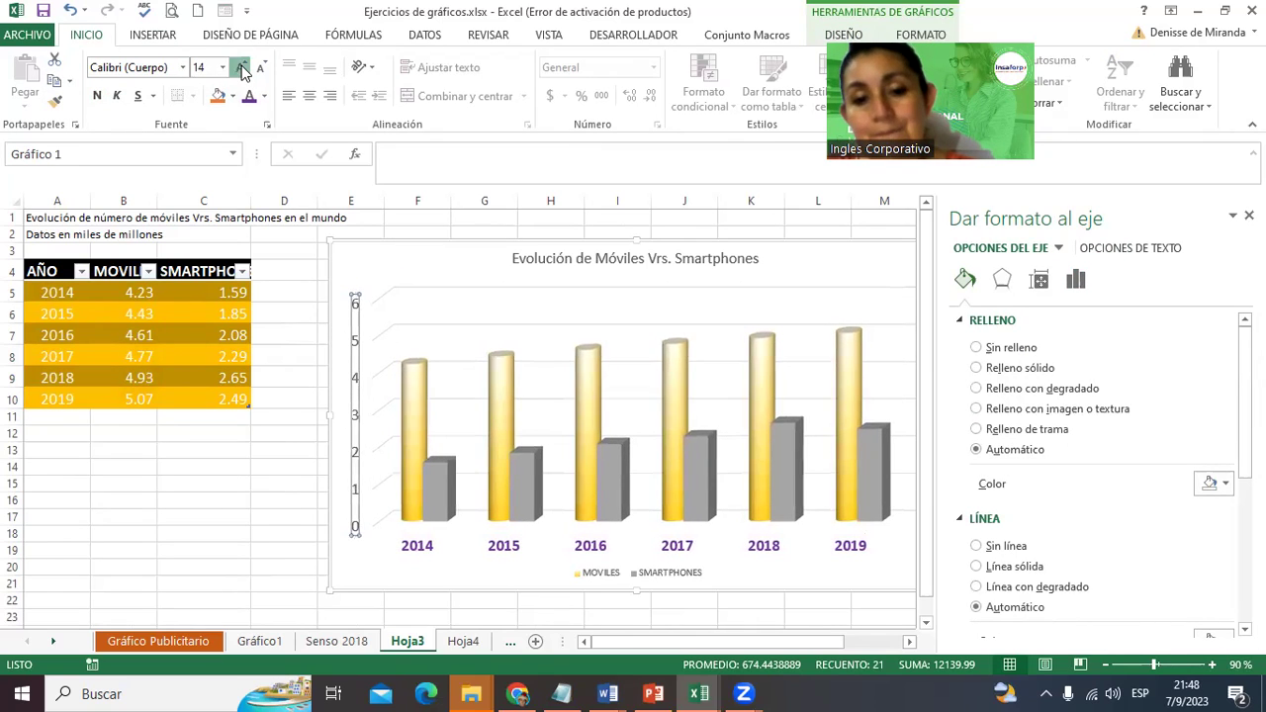
left_click(100, 99)
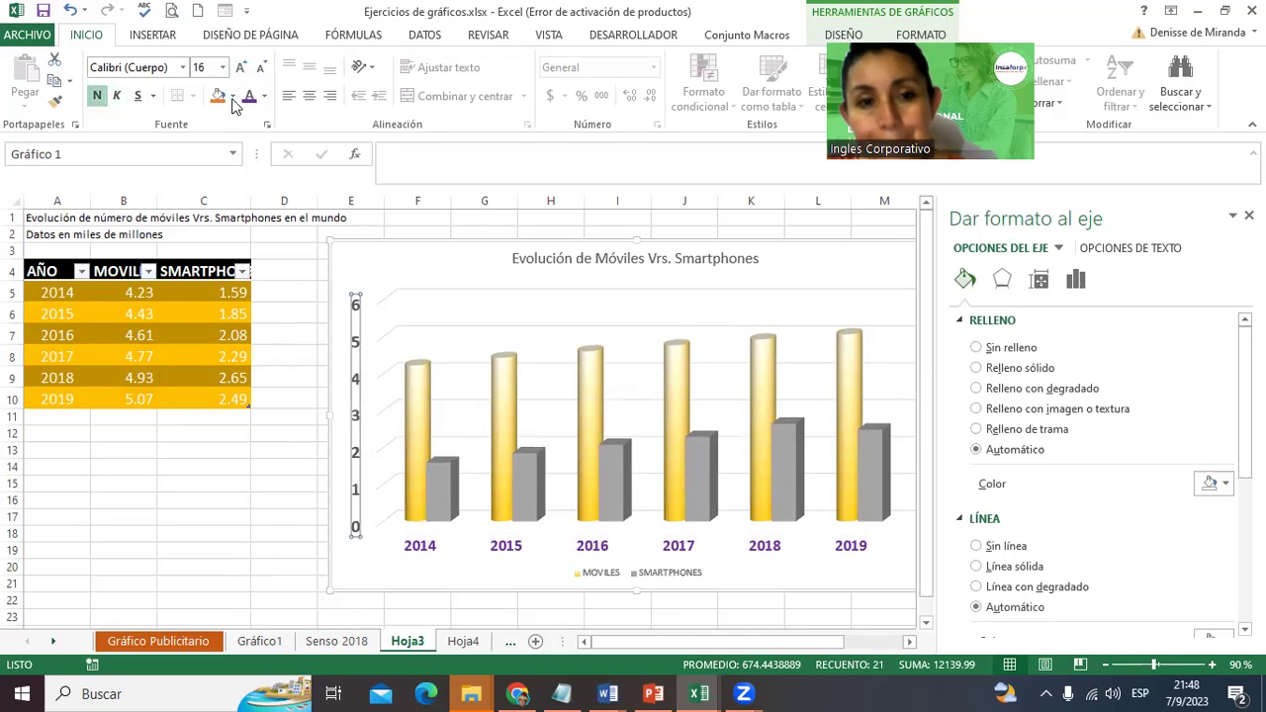
left_click(226, 512)
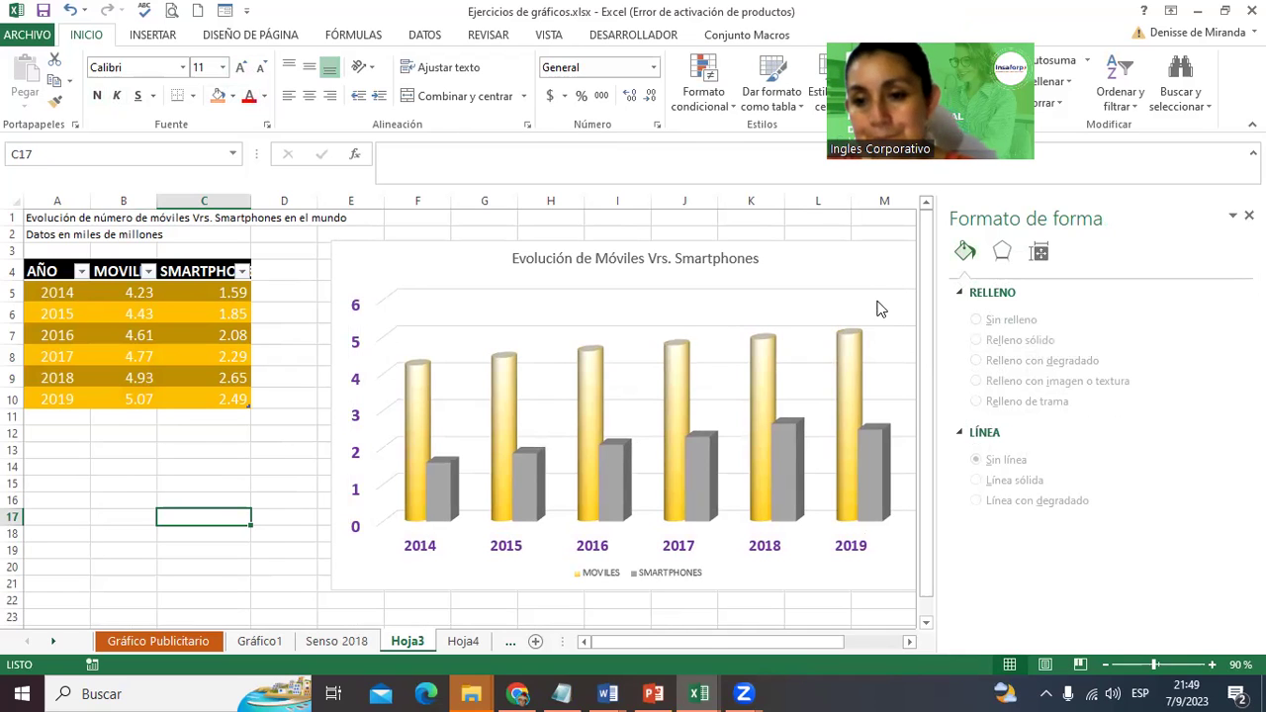
Format the 'Evolución de Móviles Vrs. Smartphones' title at 18 point, purple, in Adobe Gothic Std.
left_click(883, 263)
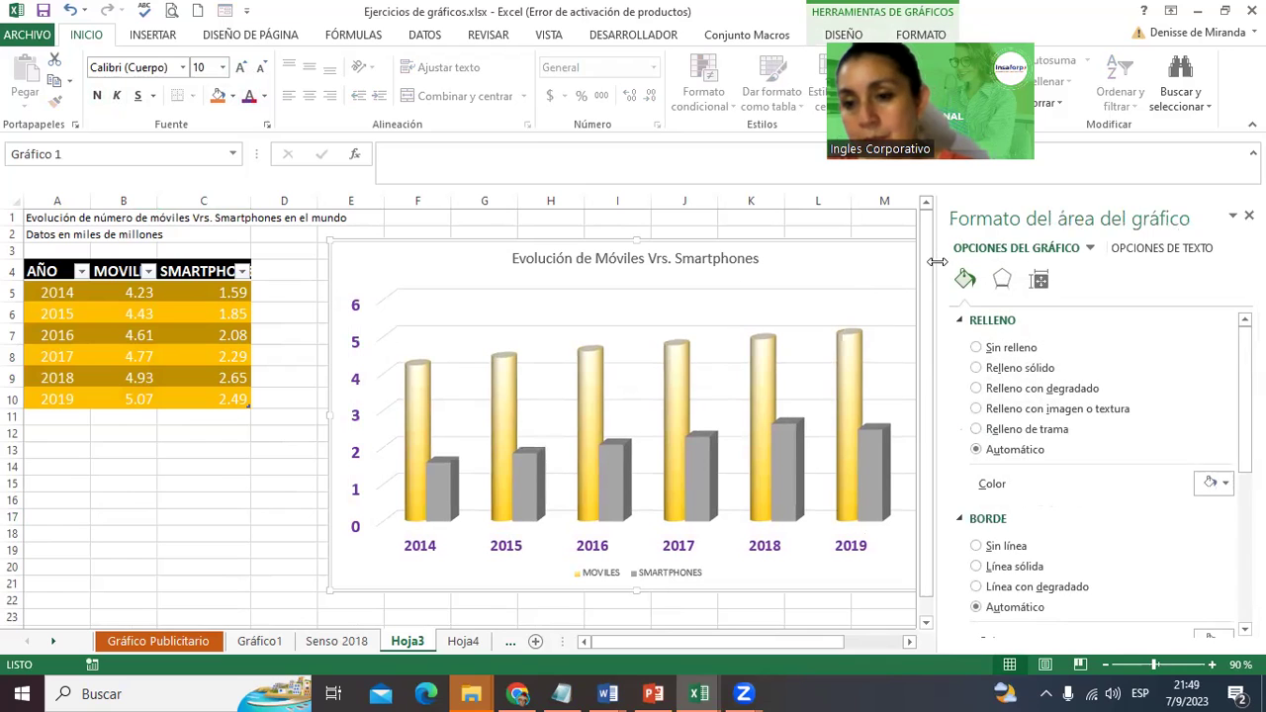
left_click_drag(940, 260, 1040, 259)
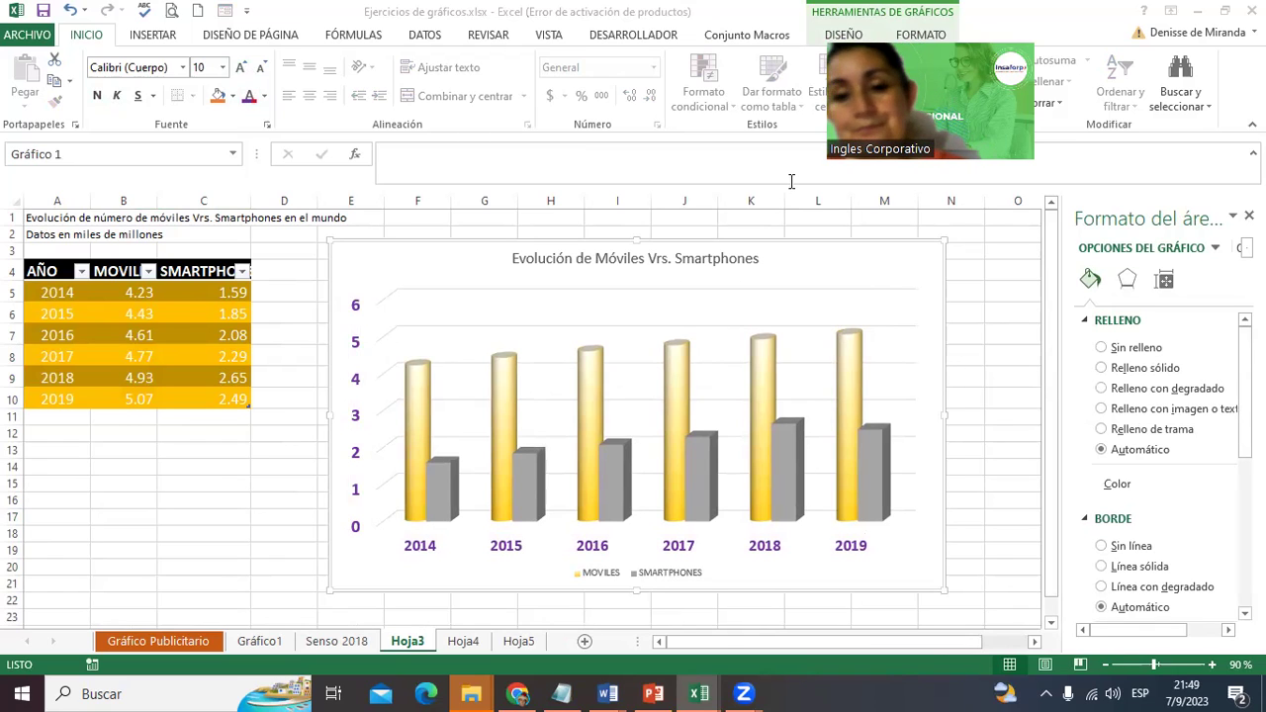
left_click(604, 256)
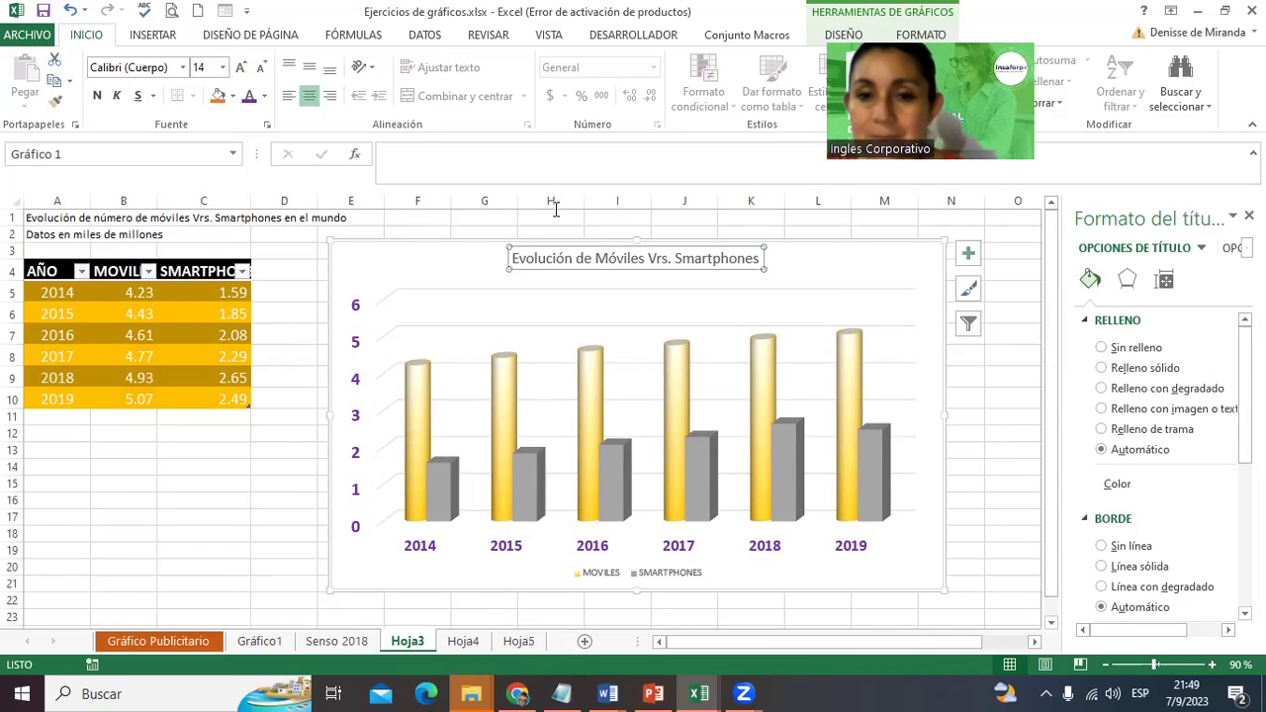
left_click(243, 68)
left_click(242, 68)
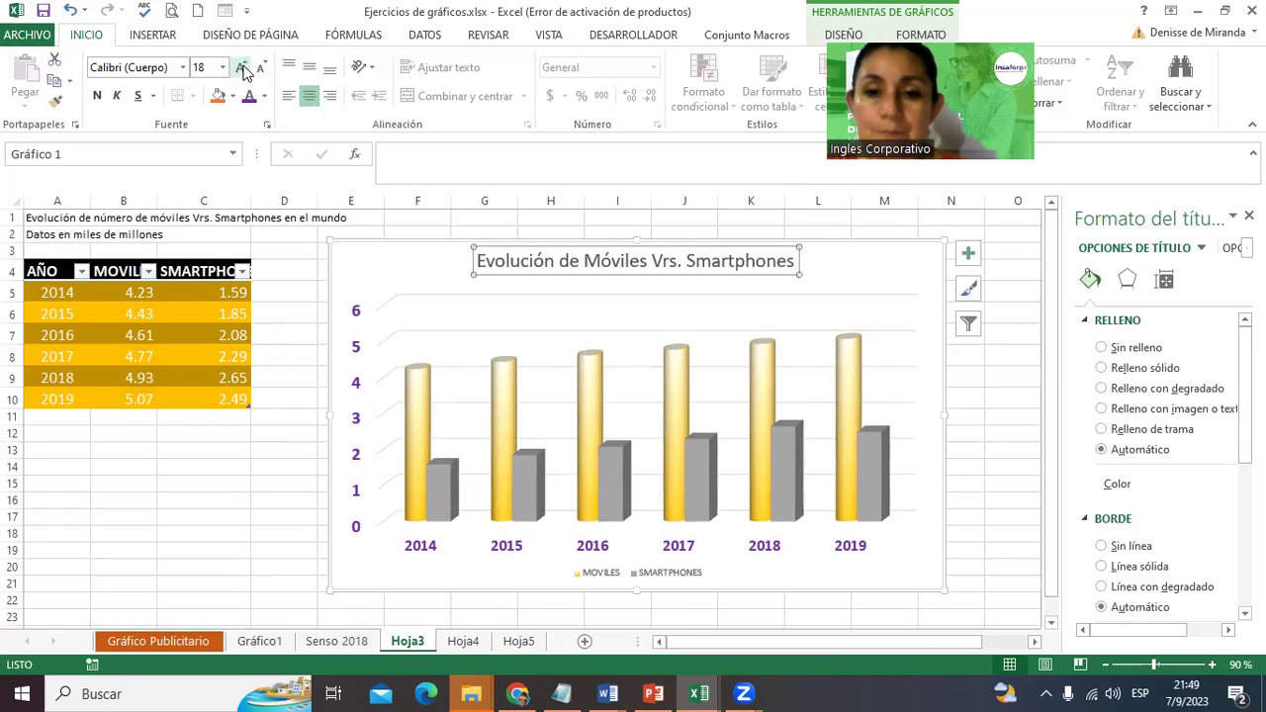
left_click(246, 96)
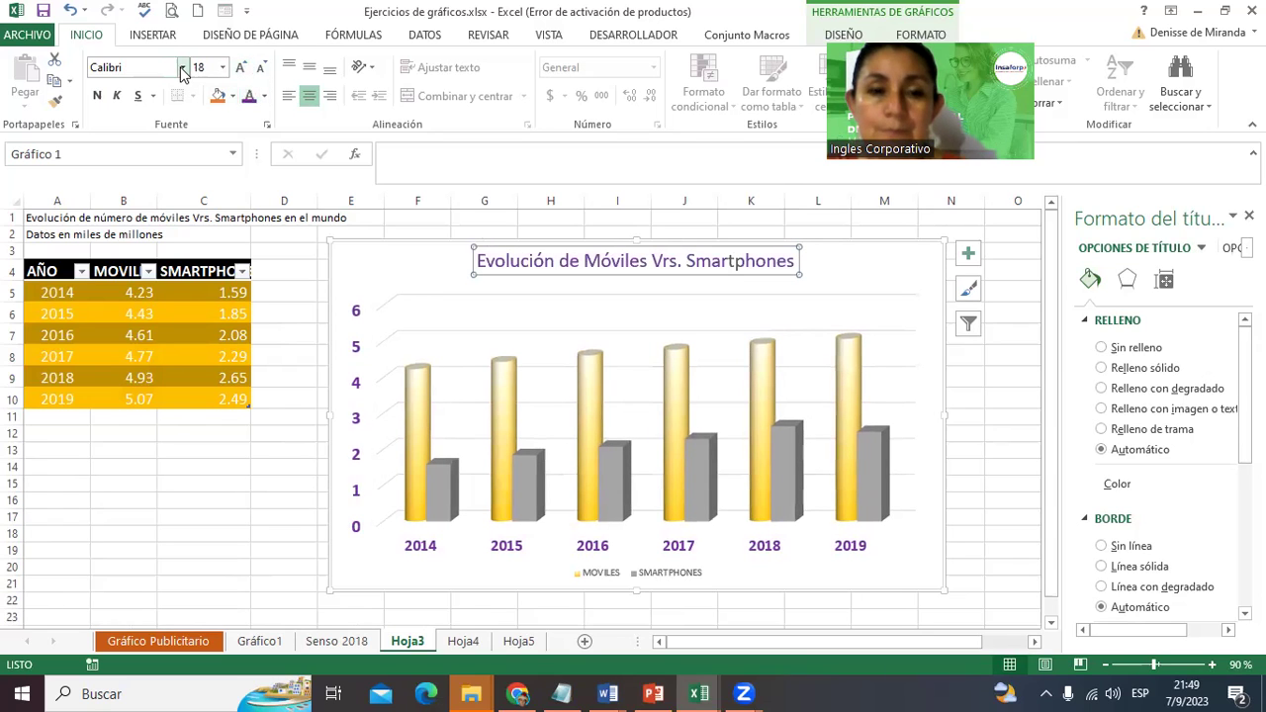
left_click(182, 69)
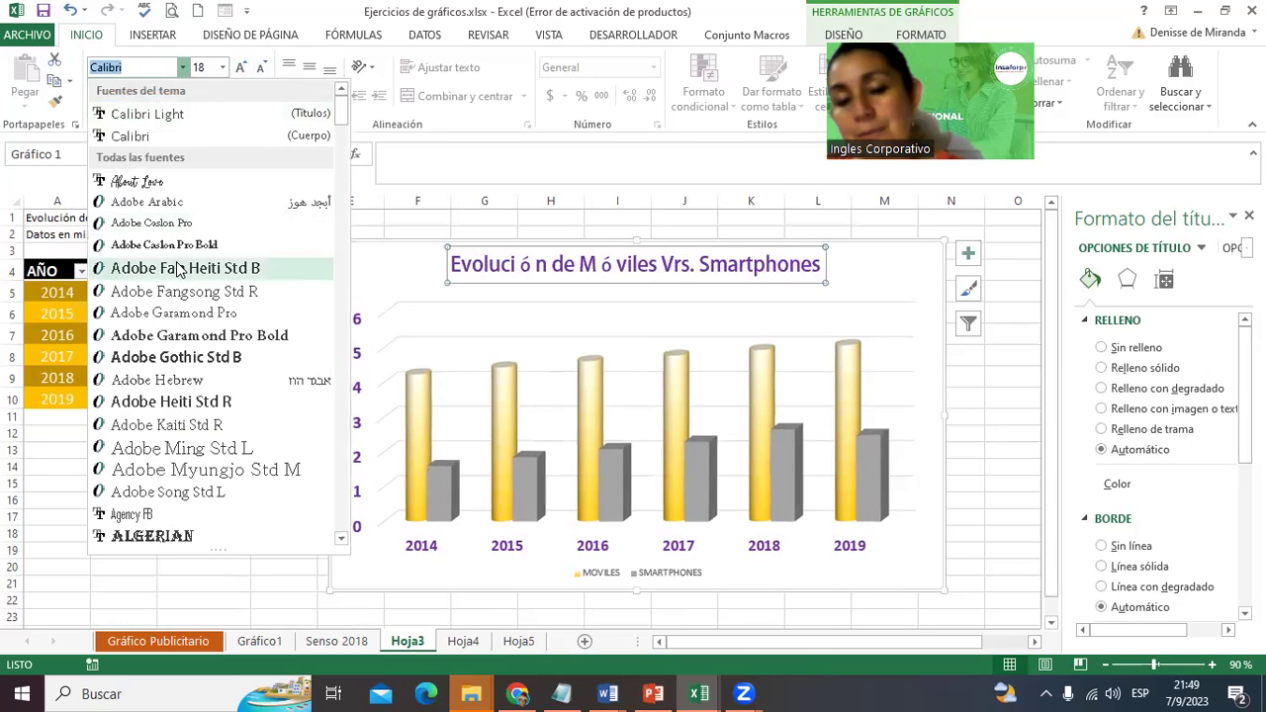
left_click(181, 358)
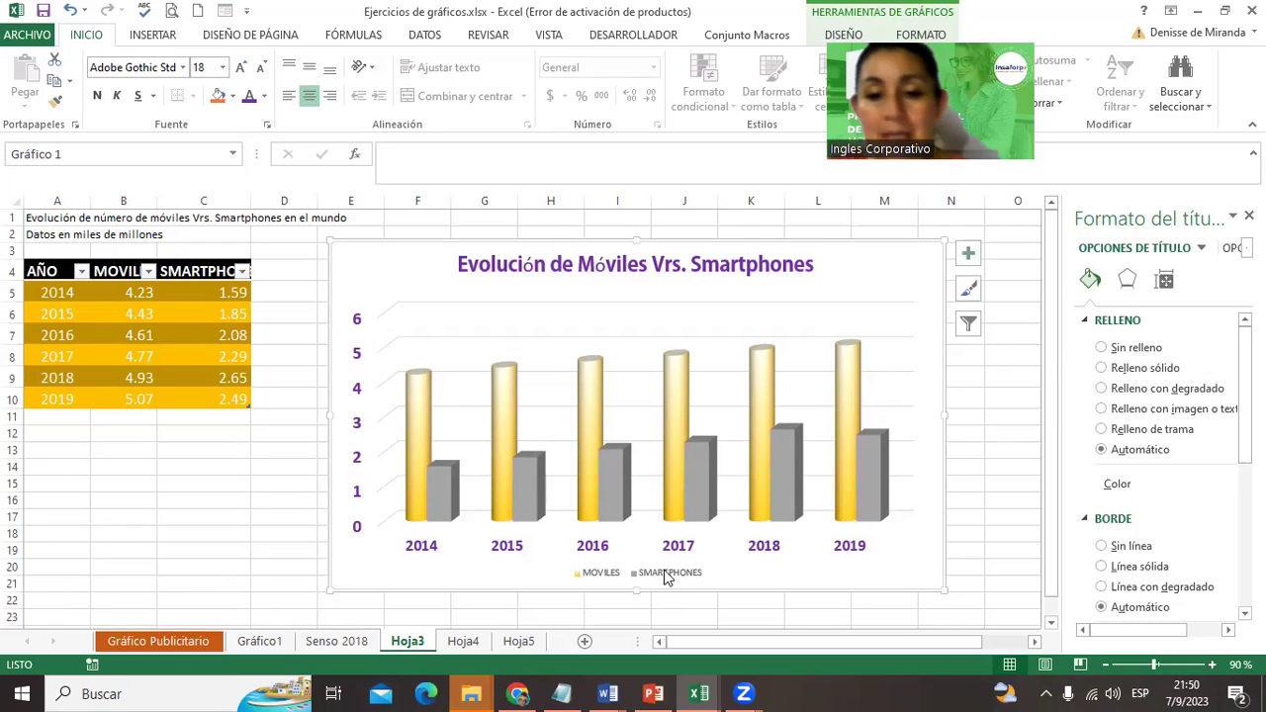
Rename the chart sheet to 'Gráficos Móviles' and apply a colour to its tab.
key("ctrl+shift+Page_Down")
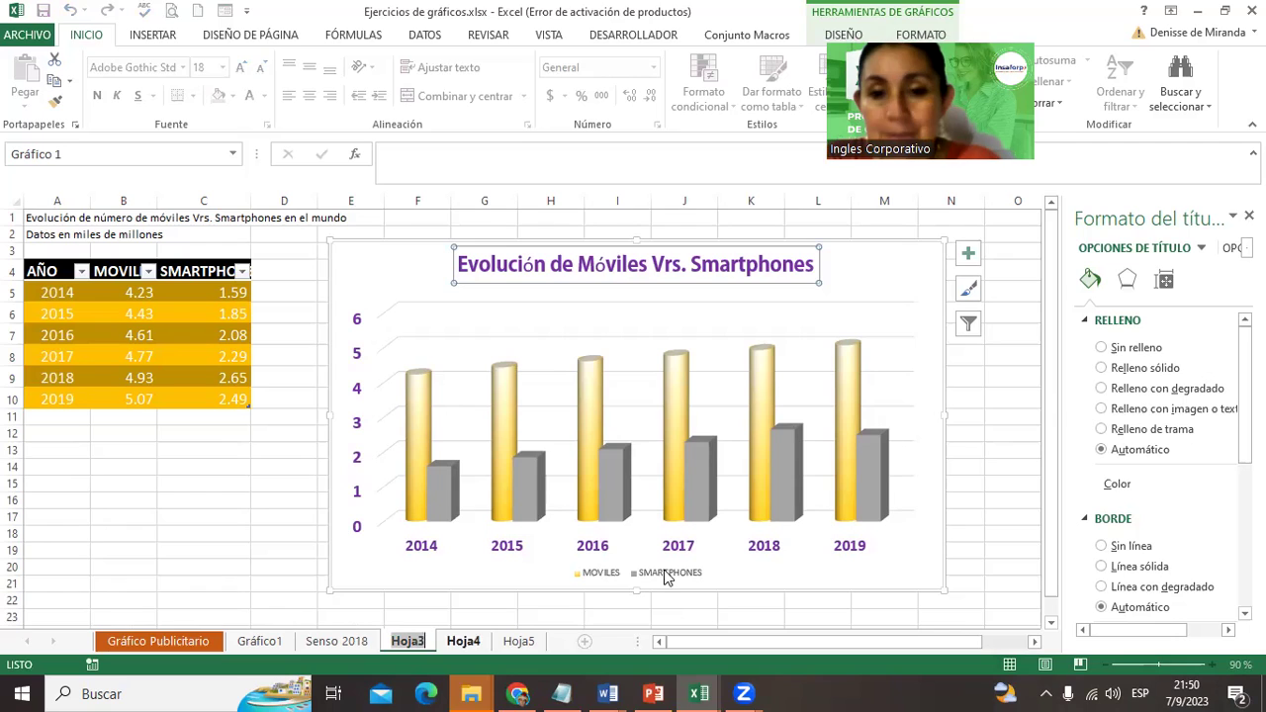
type("Gráficos Mo")
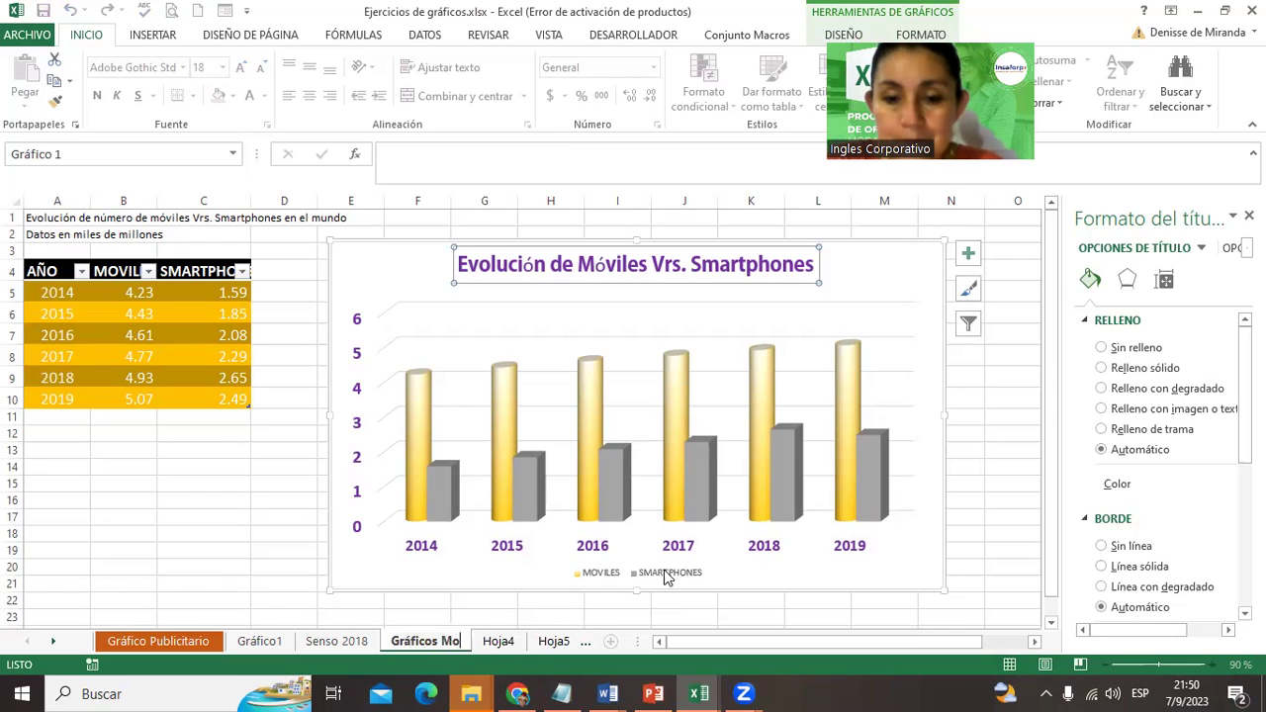
key("BackSpace")
type("óviles")
key("Return")
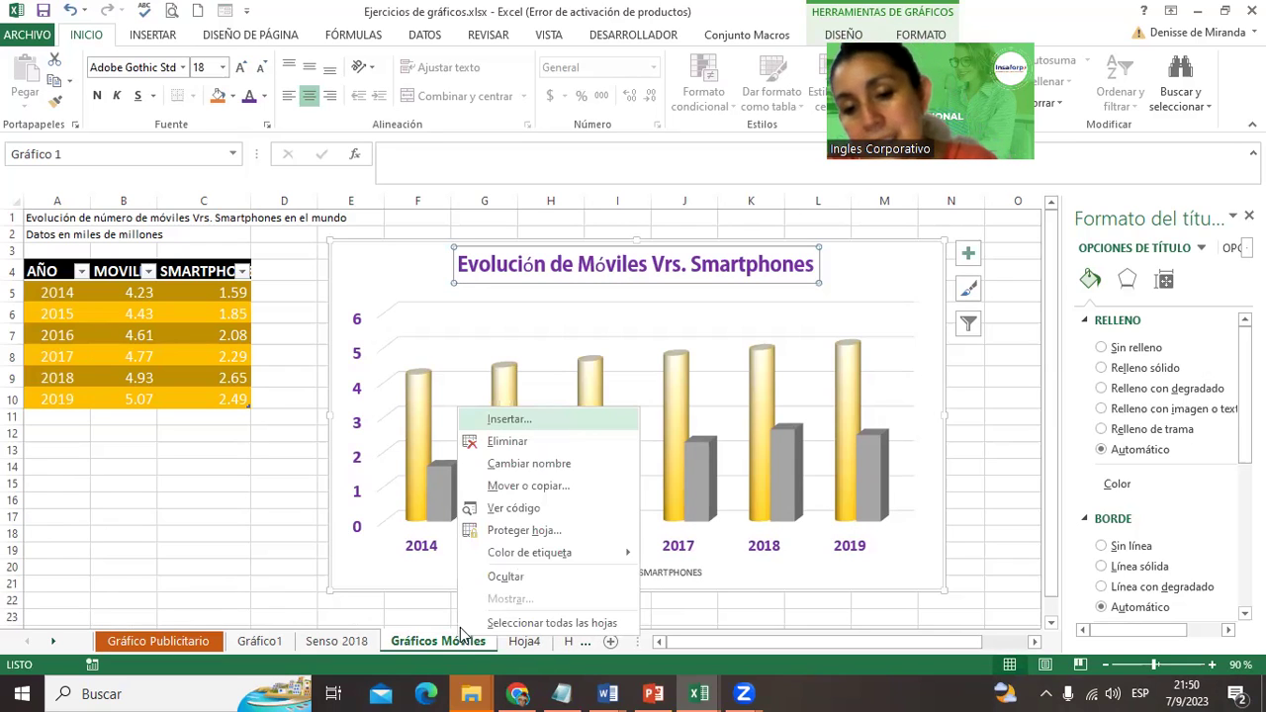
mouse_move(529, 551)
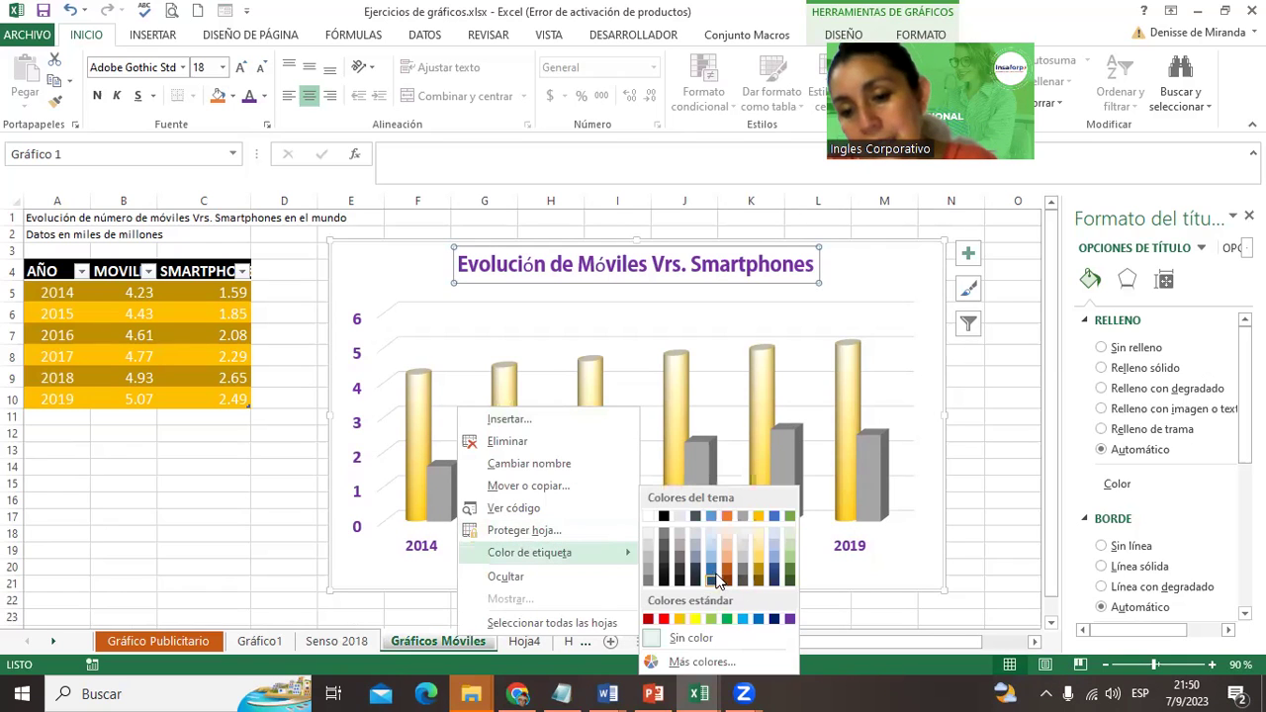
left_click(902, 526)
left_click(977, 489)
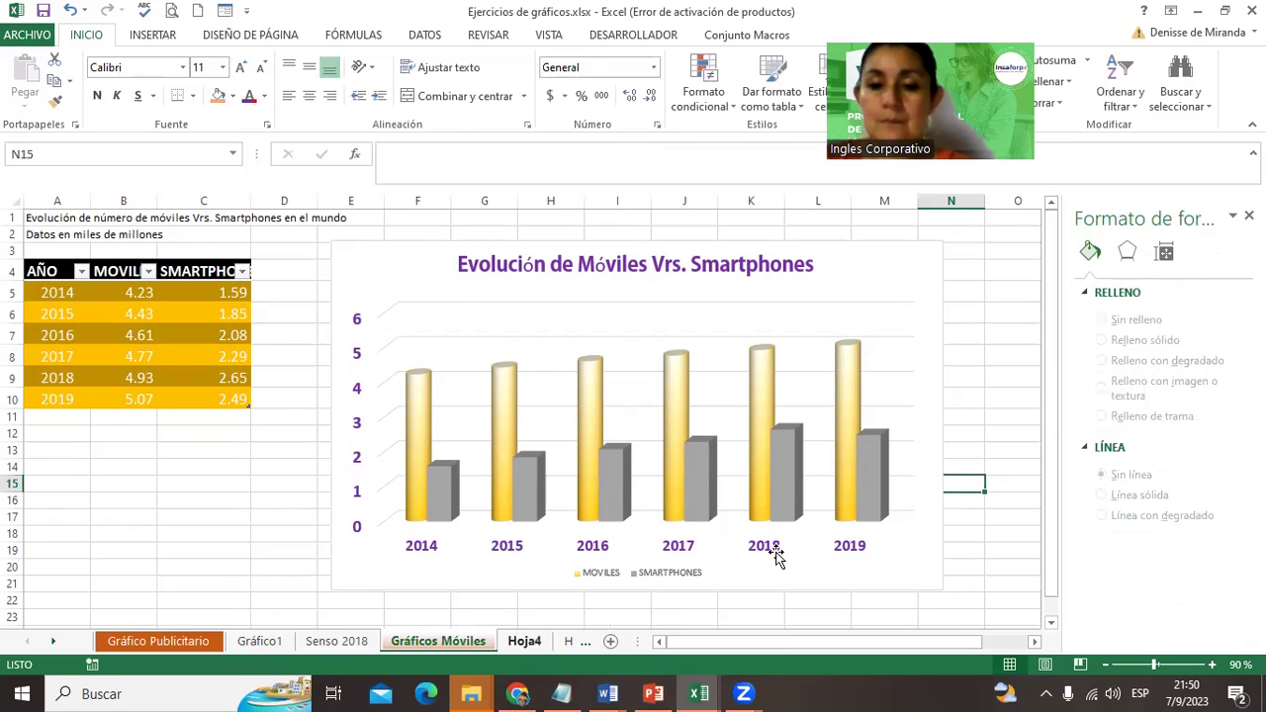
On Hoja4, select the month names A4:A16 together with the Facturación column C4:C16.
key("ctrl+Page_Down")
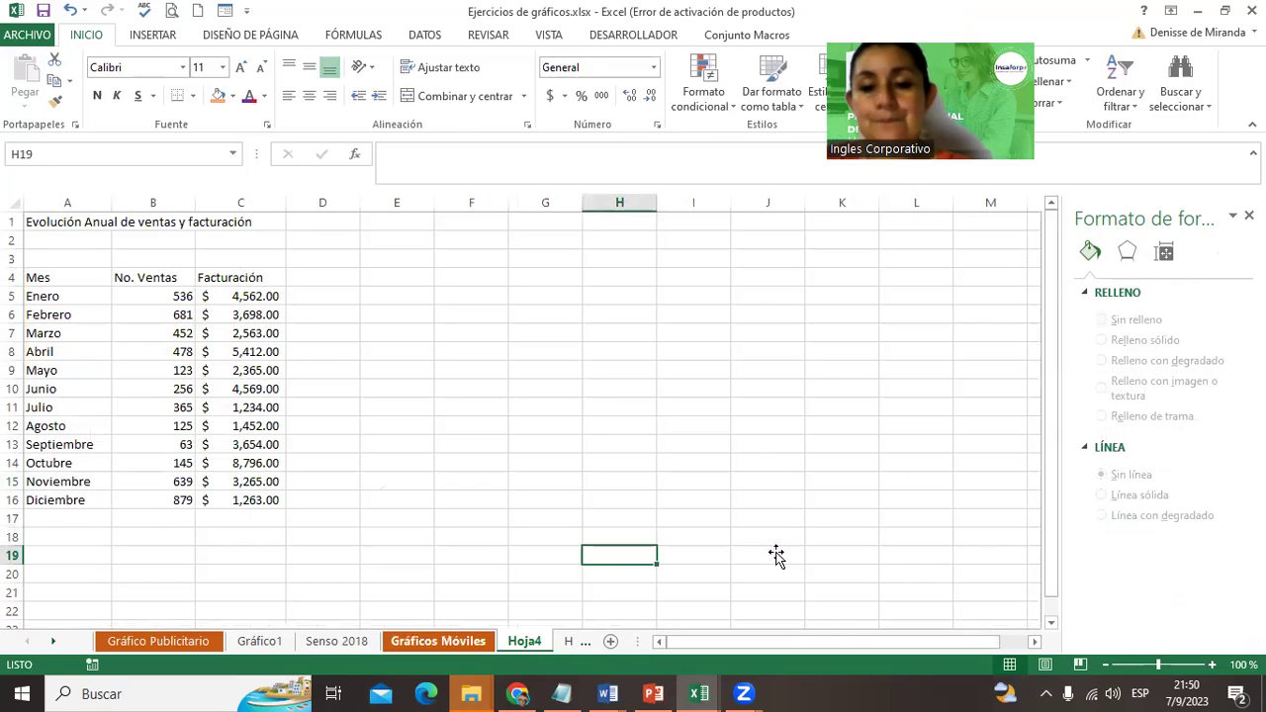
key("ctrl+Page_Up")
key("ctrl+Page_Down")
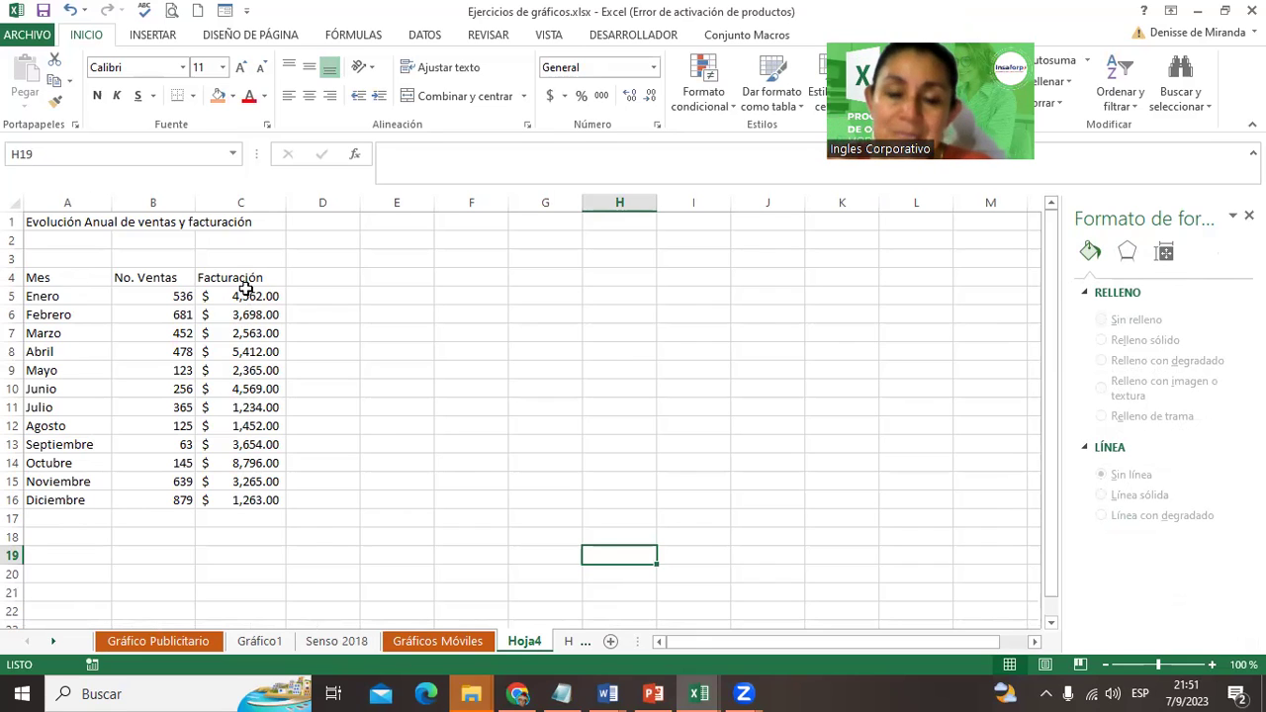
left_click_drag(72, 281, 276, 501)
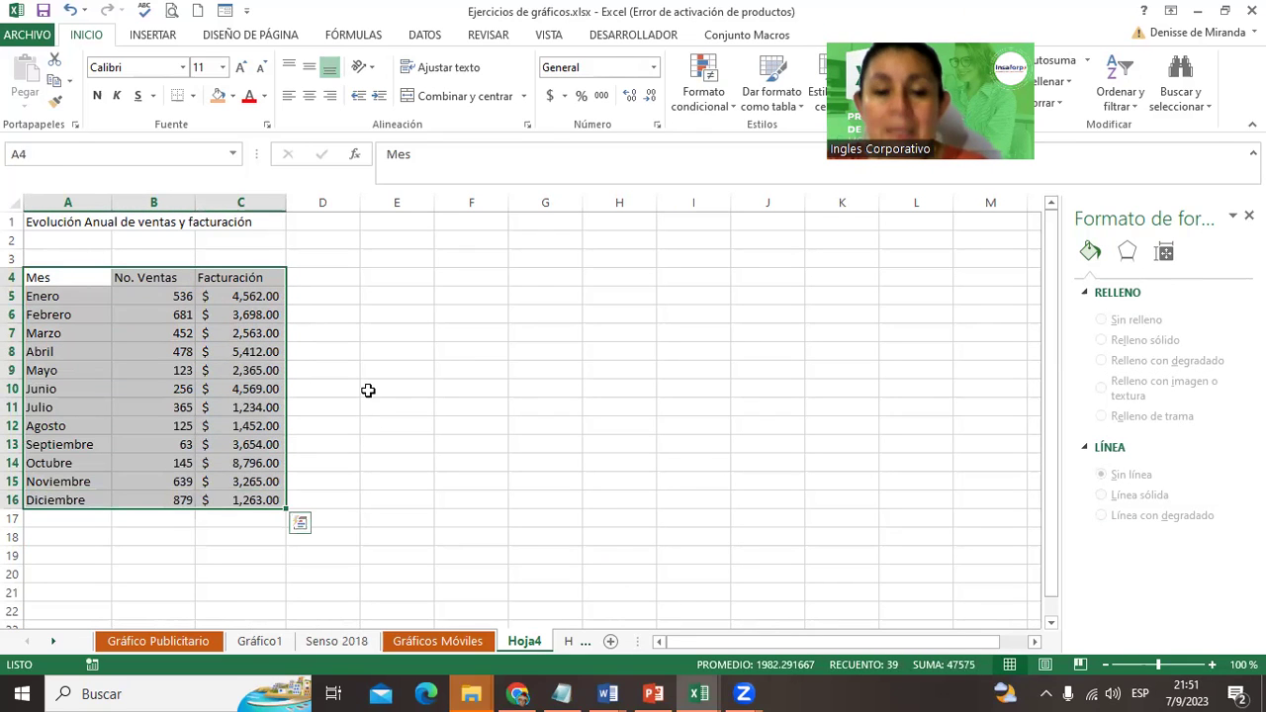
left_click(368, 390)
left_click_drag(60, 279, 78, 495)
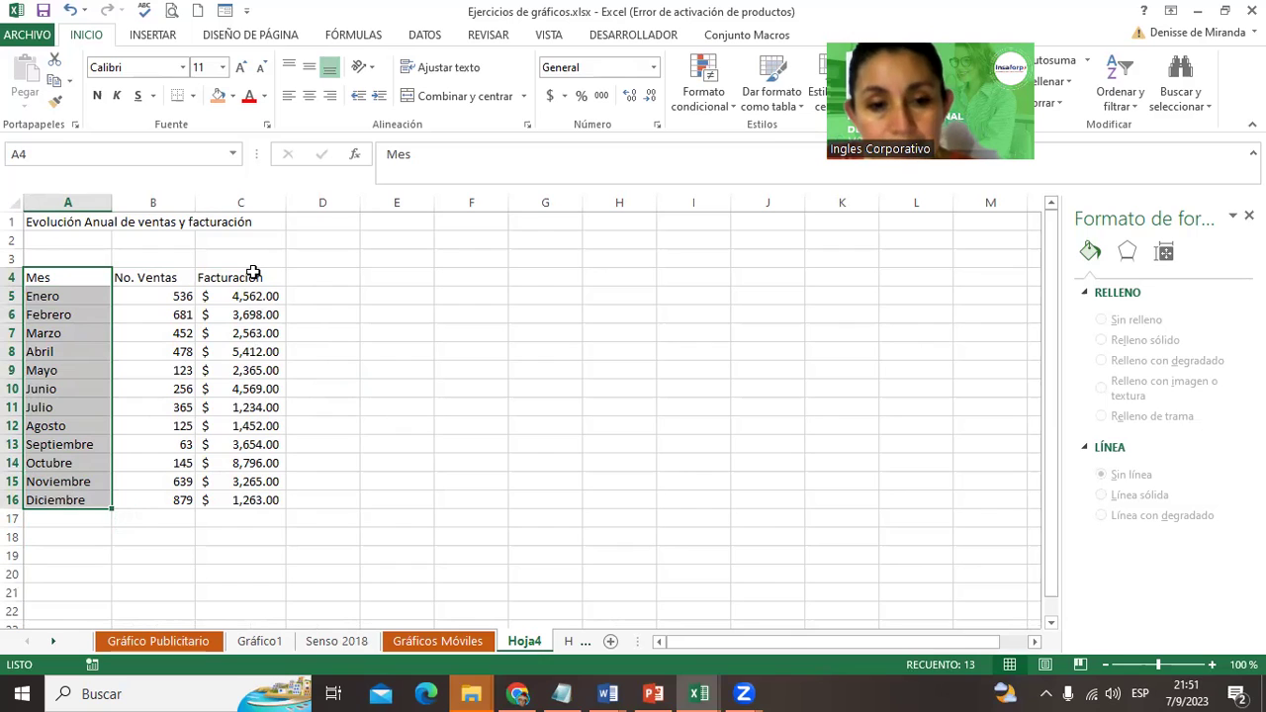
left_click_drag(254, 280, 273, 496)
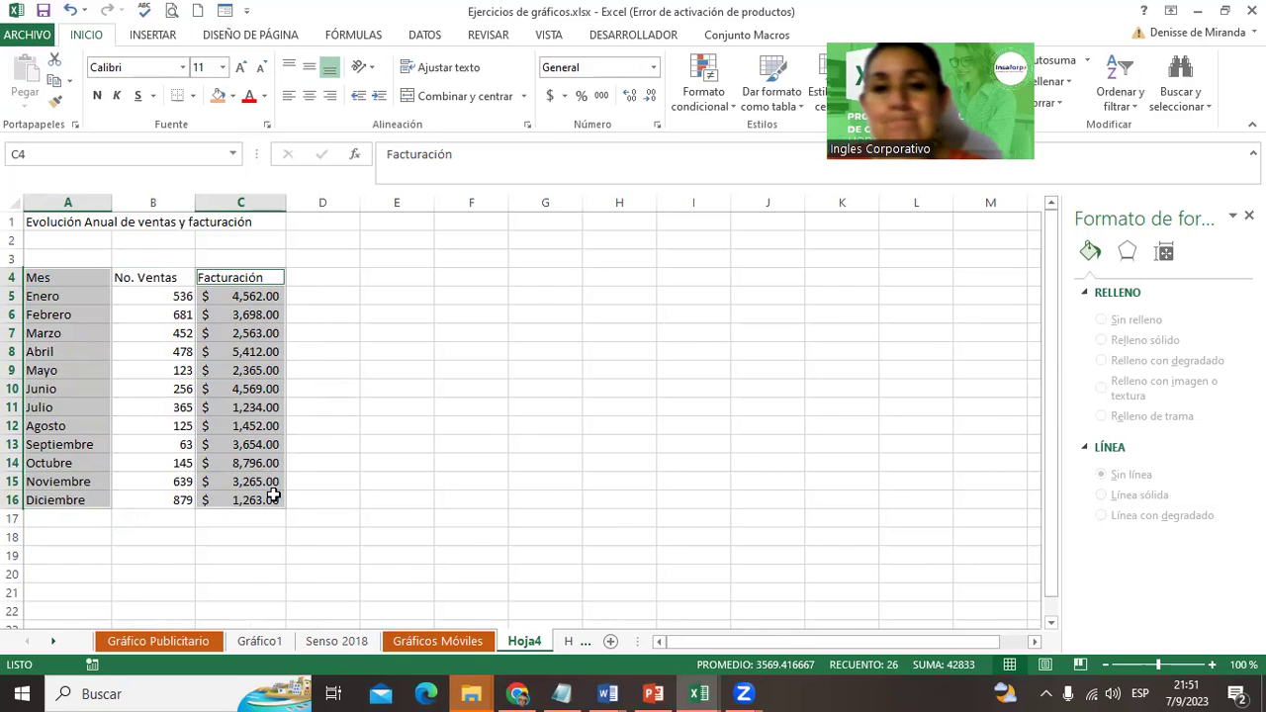
Insert a 3-D pie chart of the Facturación values and enlarge it toward the lower right.
left_click(164, 35)
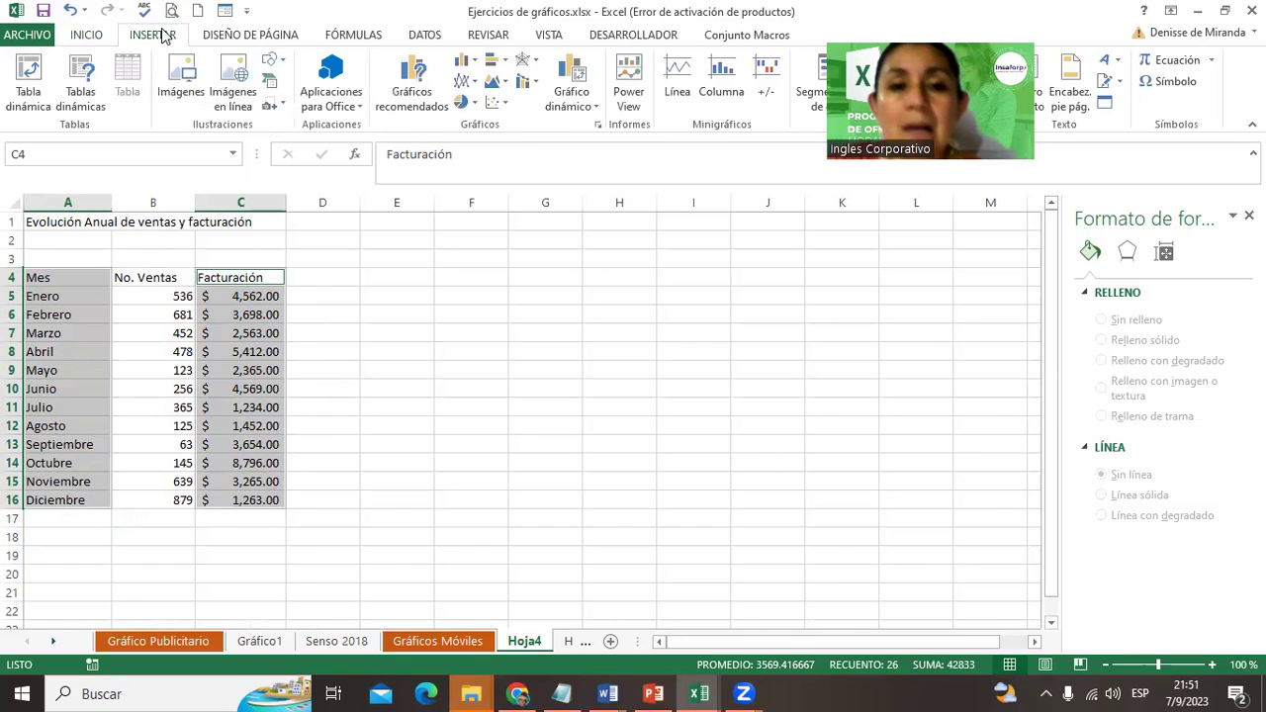
left_click(464, 102)
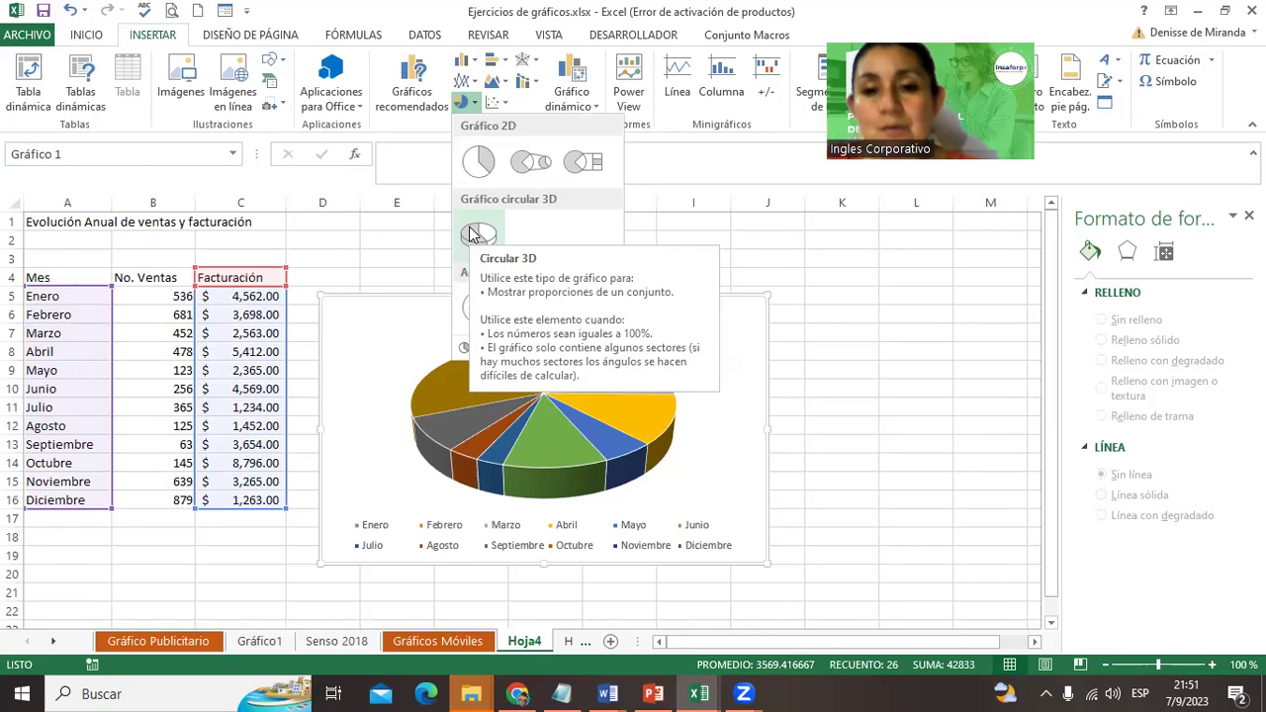
left_click(474, 233)
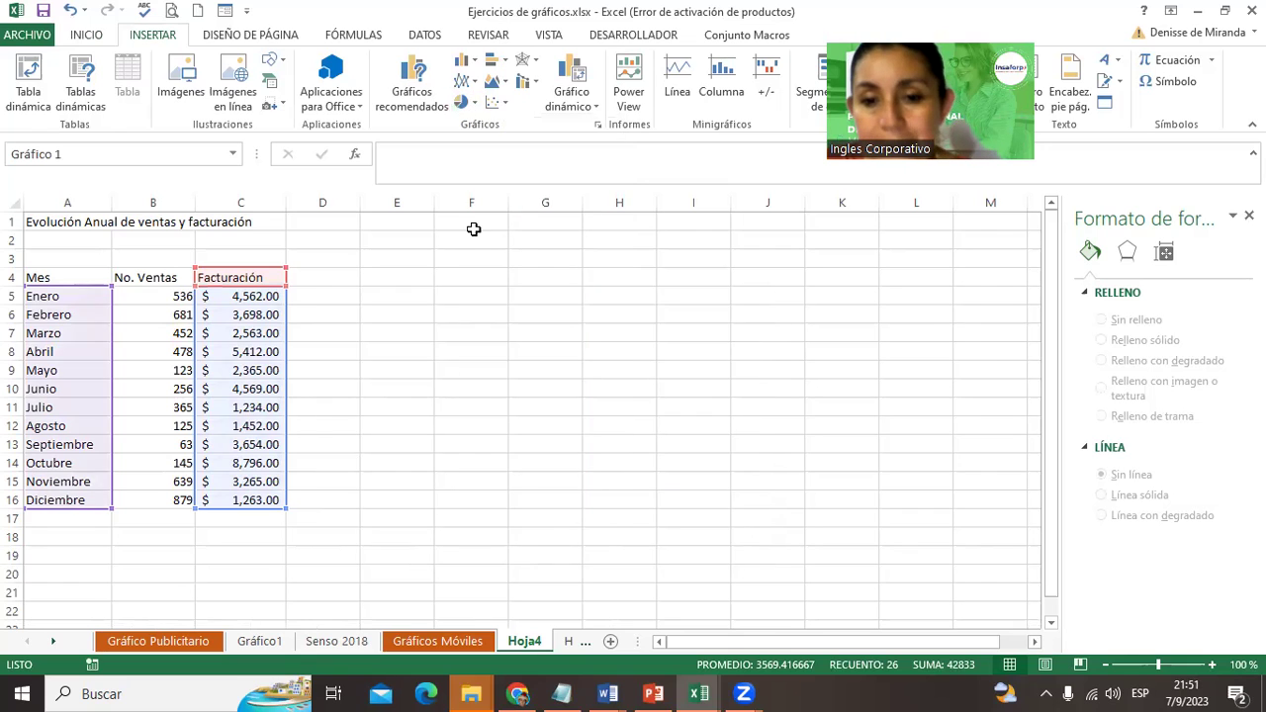
left_click(707, 353)
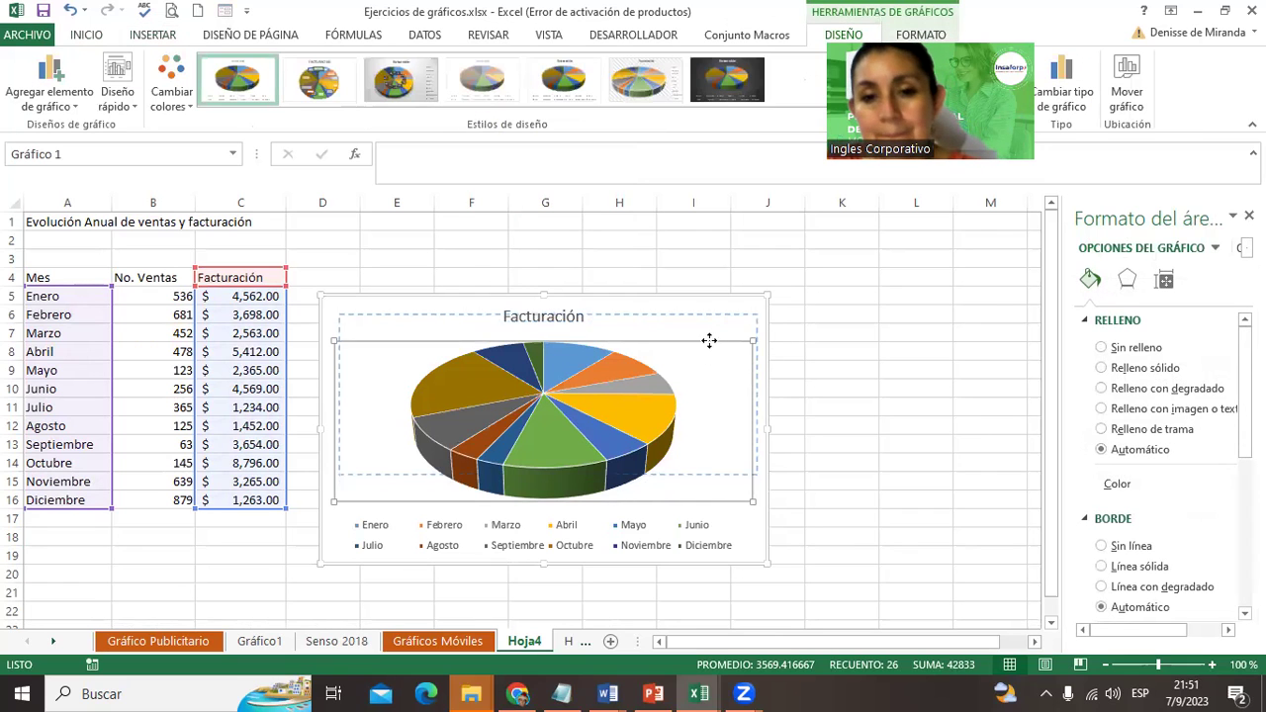
mouse_move(706, 348)
left_mouse_down()
mouse_move(722, 328)
mouse_move(705, 223)
left_mouse_up()
left_click(723, 308)
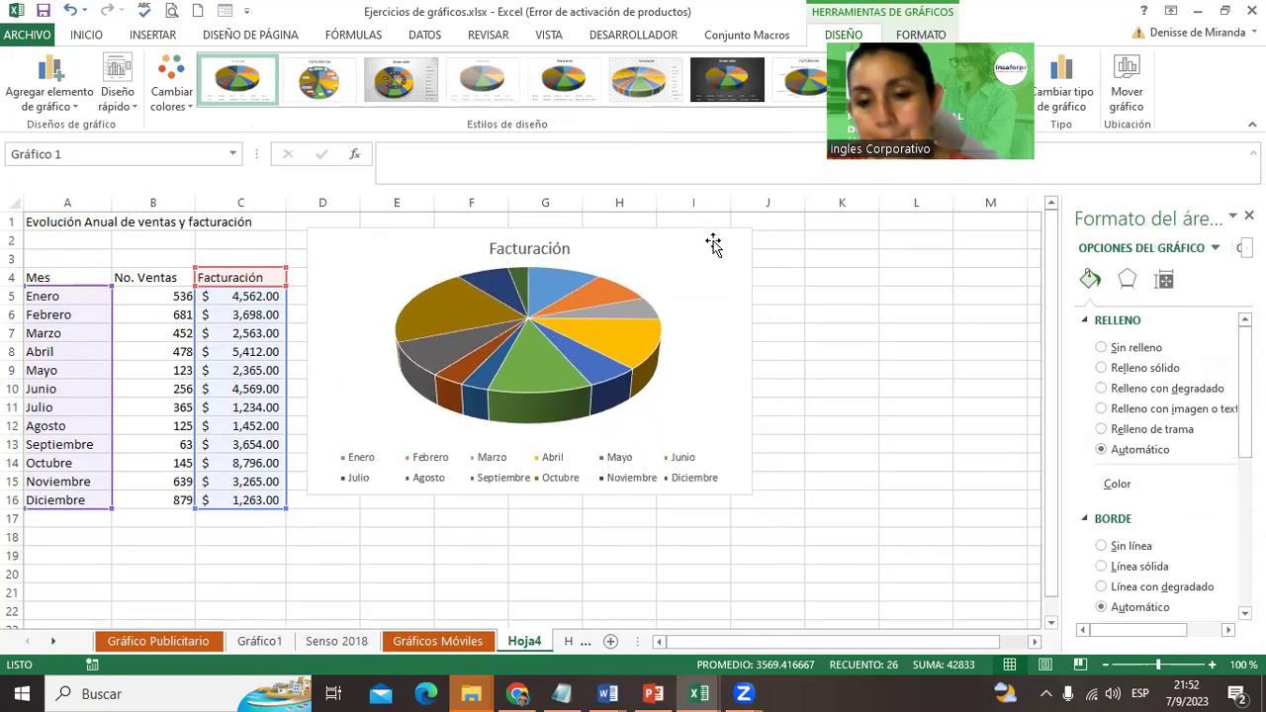
left_click_drag(752, 493, 985, 574)
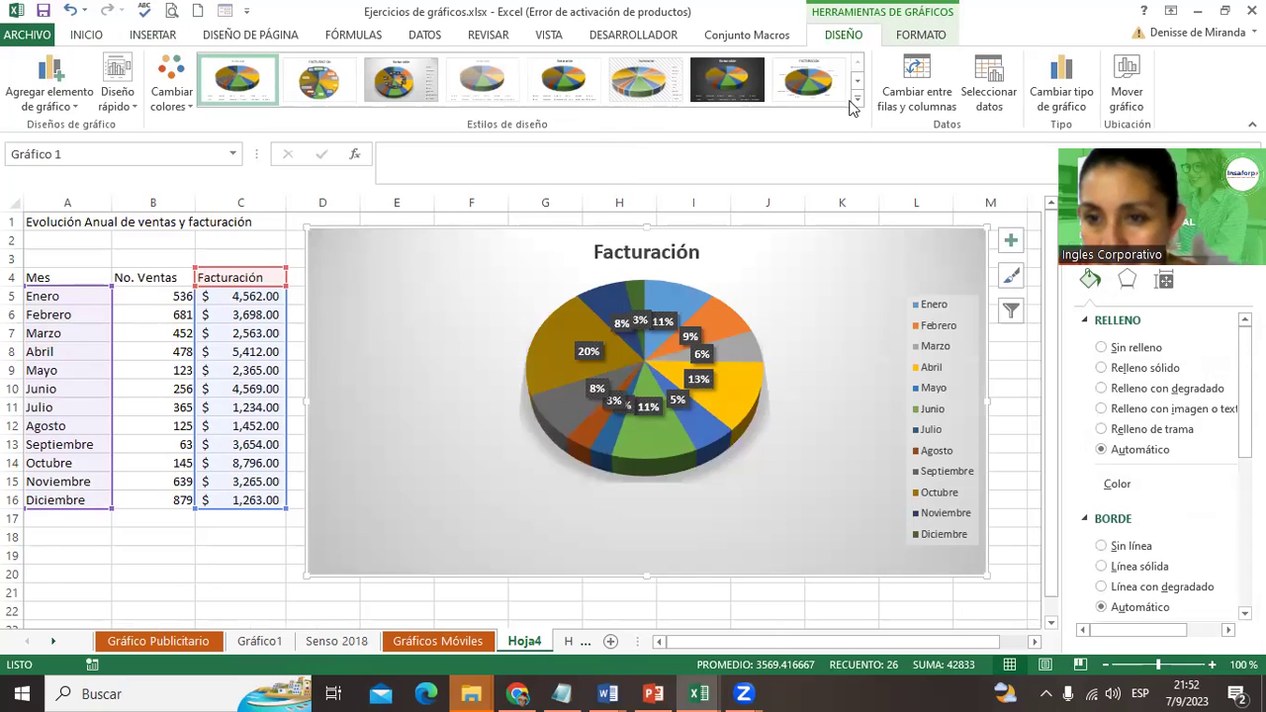
Apply a chart style with percentage labels and a bottom legend, then enlarge the pie's plot area.
left_click(855, 101)
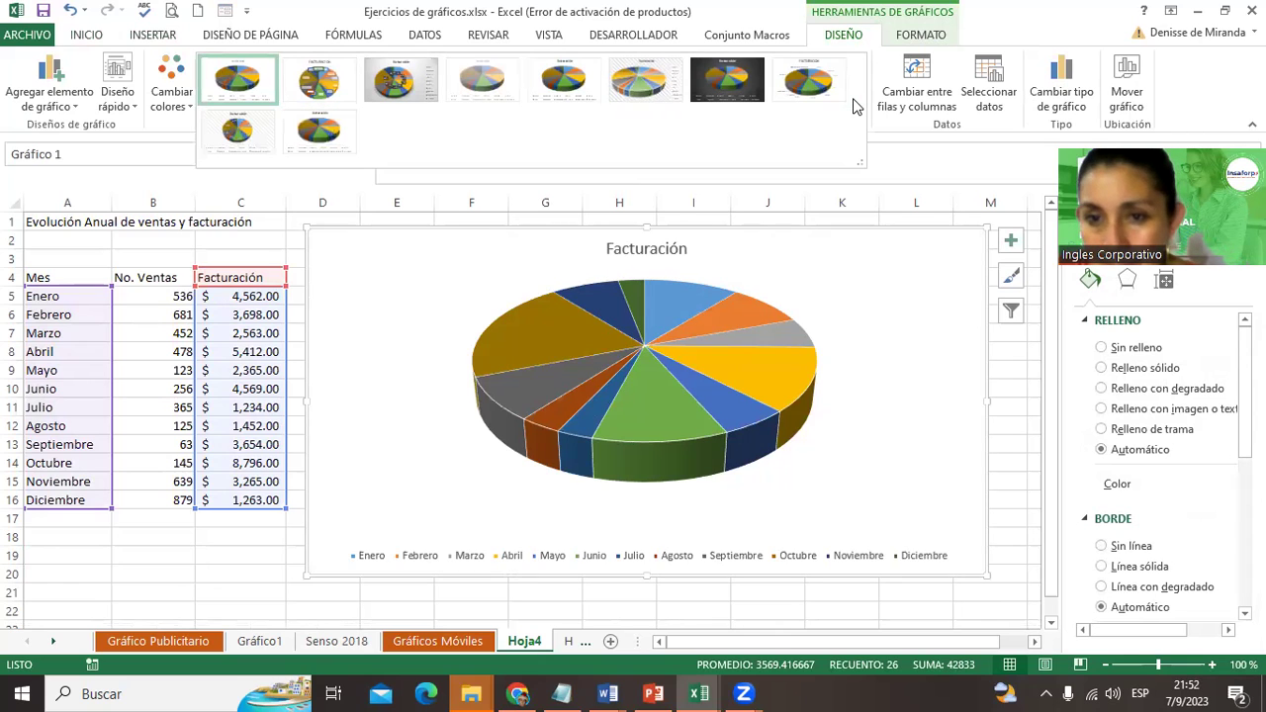
left_click(237, 133)
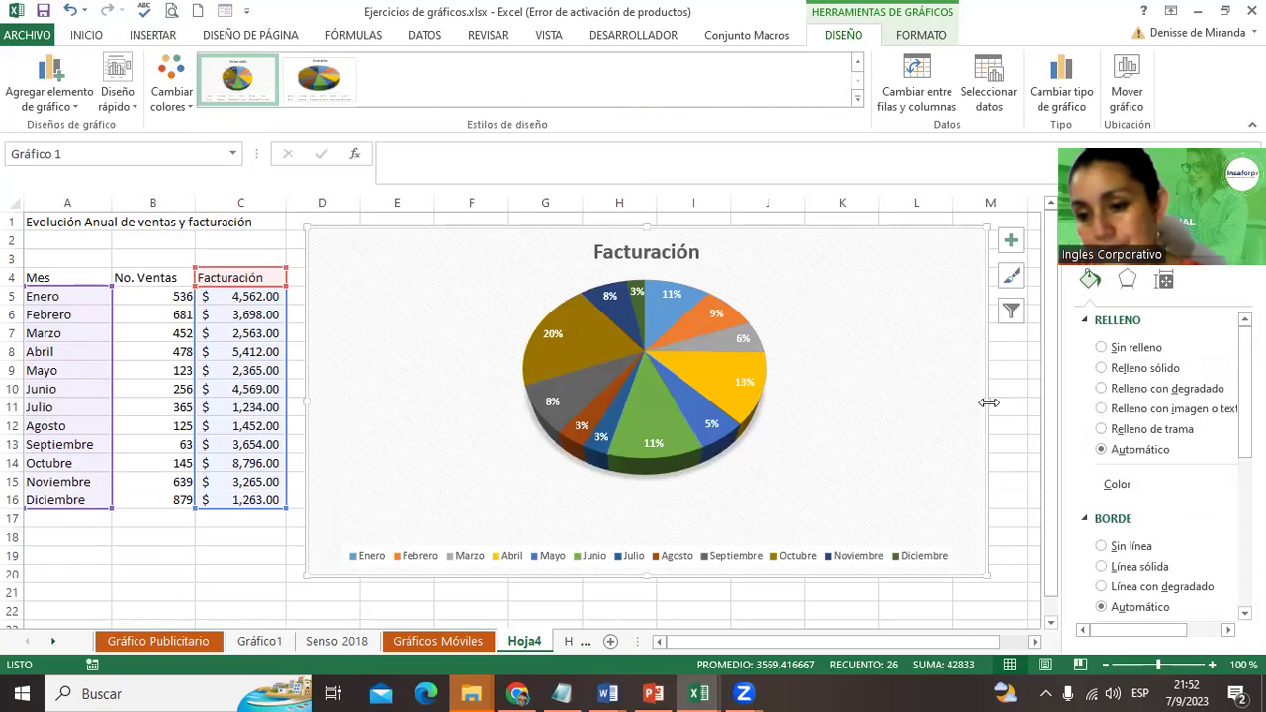
left_click(861, 406)
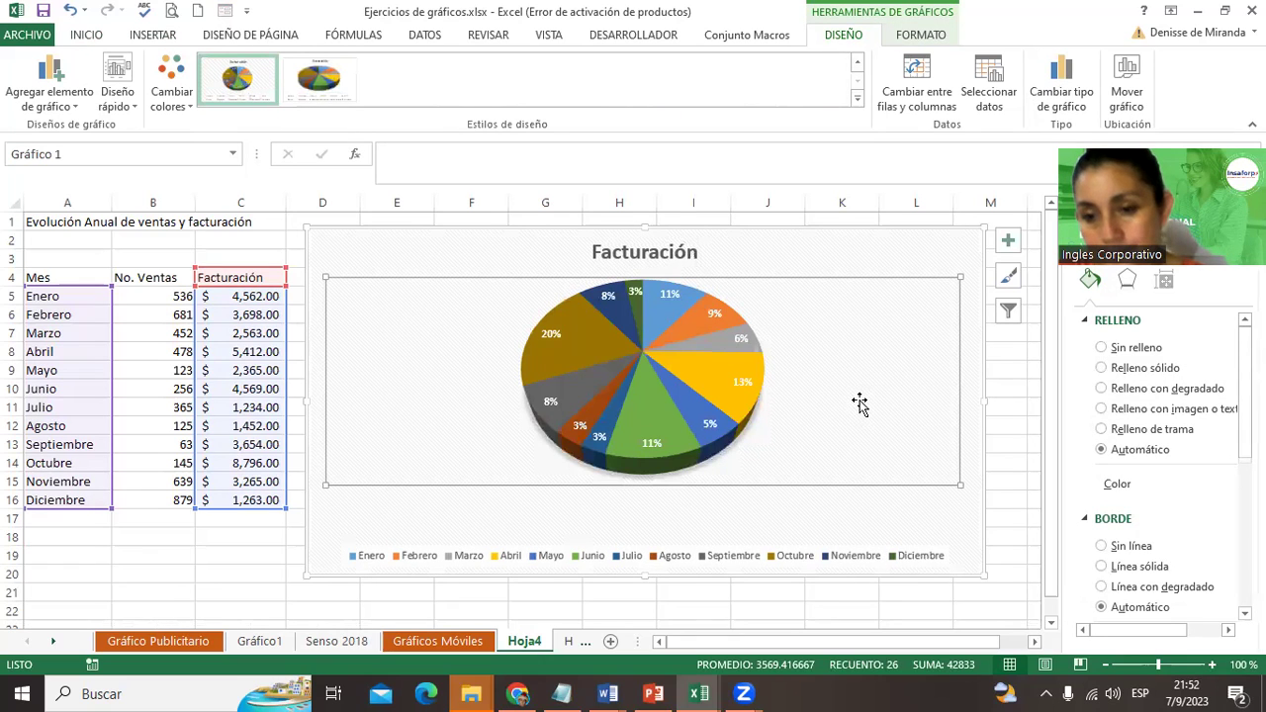
left_click_drag(955, 482, 961, 531)
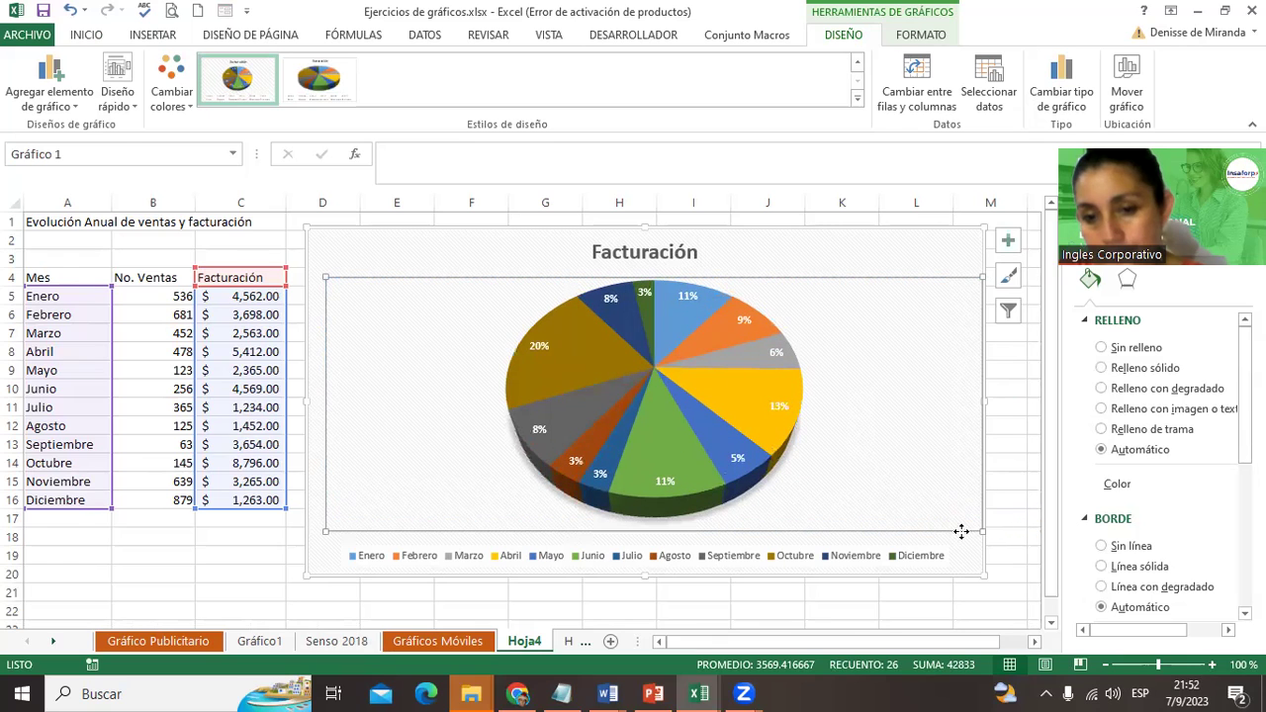
Replace the pie chart title 'Facturación' with 'Evolución de Ventas Anuales'.
left_click(653, 250)
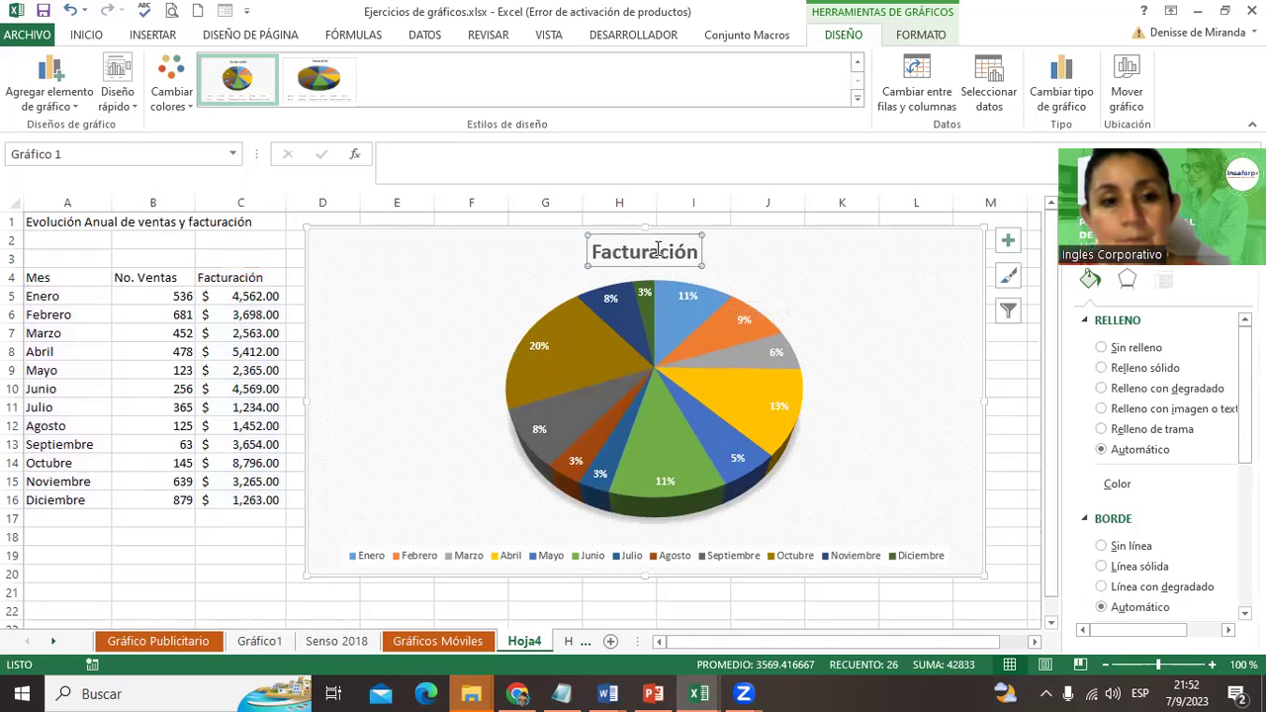
left_click_drag(697, 252, 621, 255)
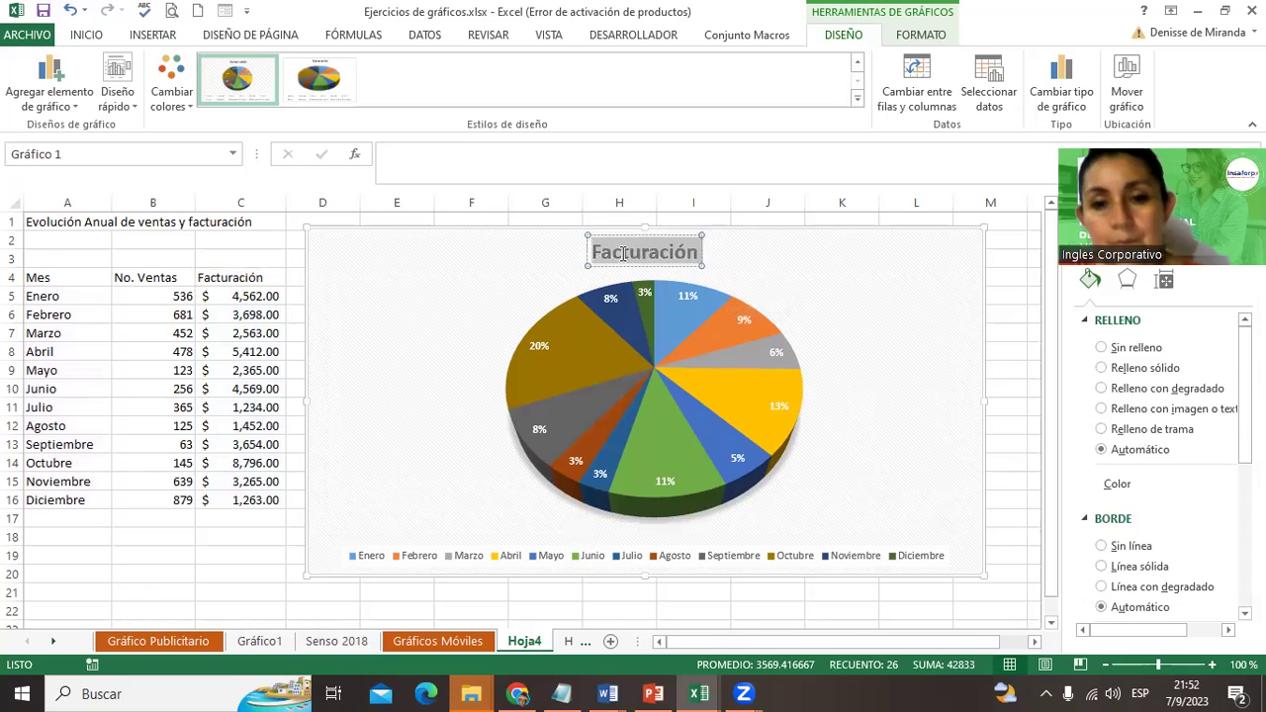
type("Ev")
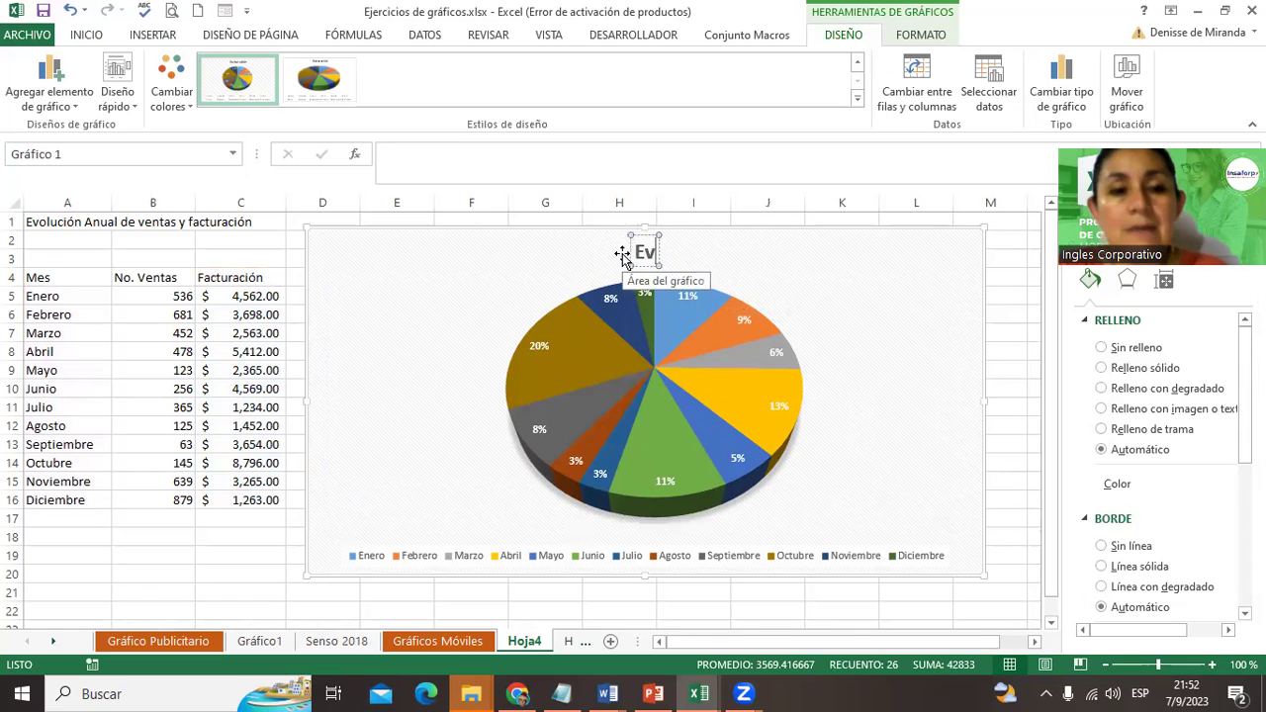
type("olución de ve")
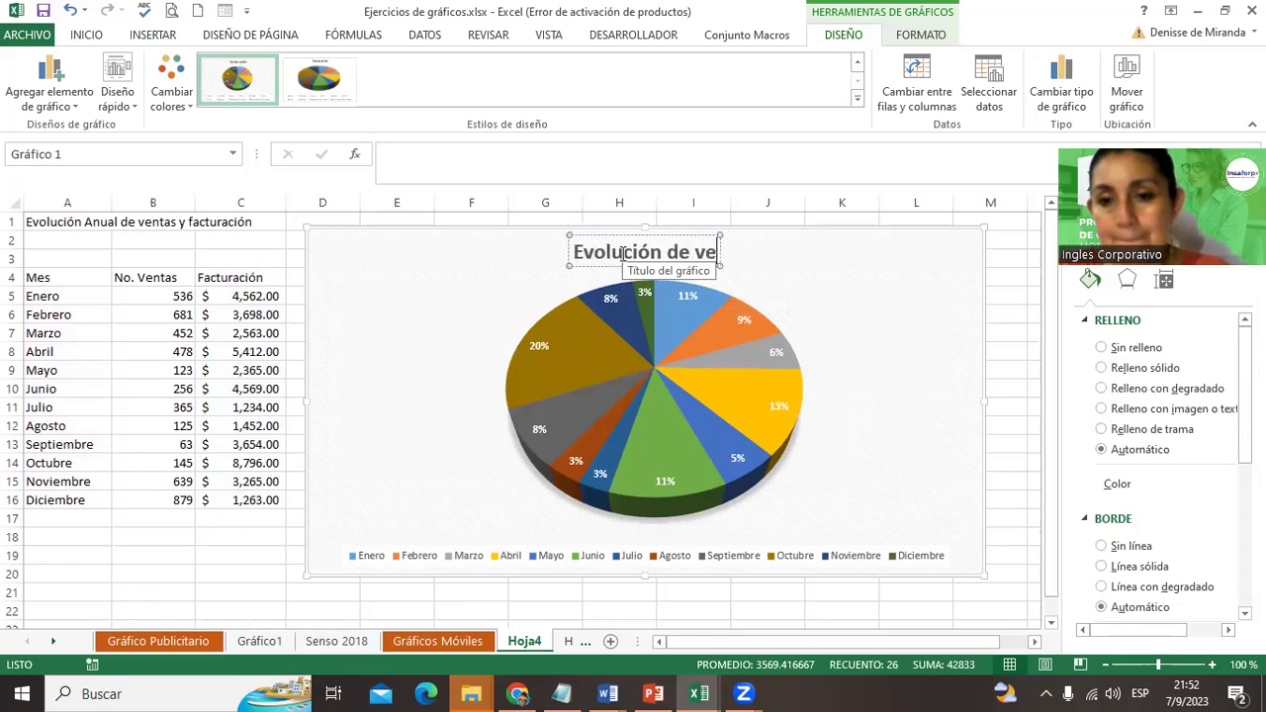
key("BackSpace")
key("BackSpace")
type("Ventas Anuale")
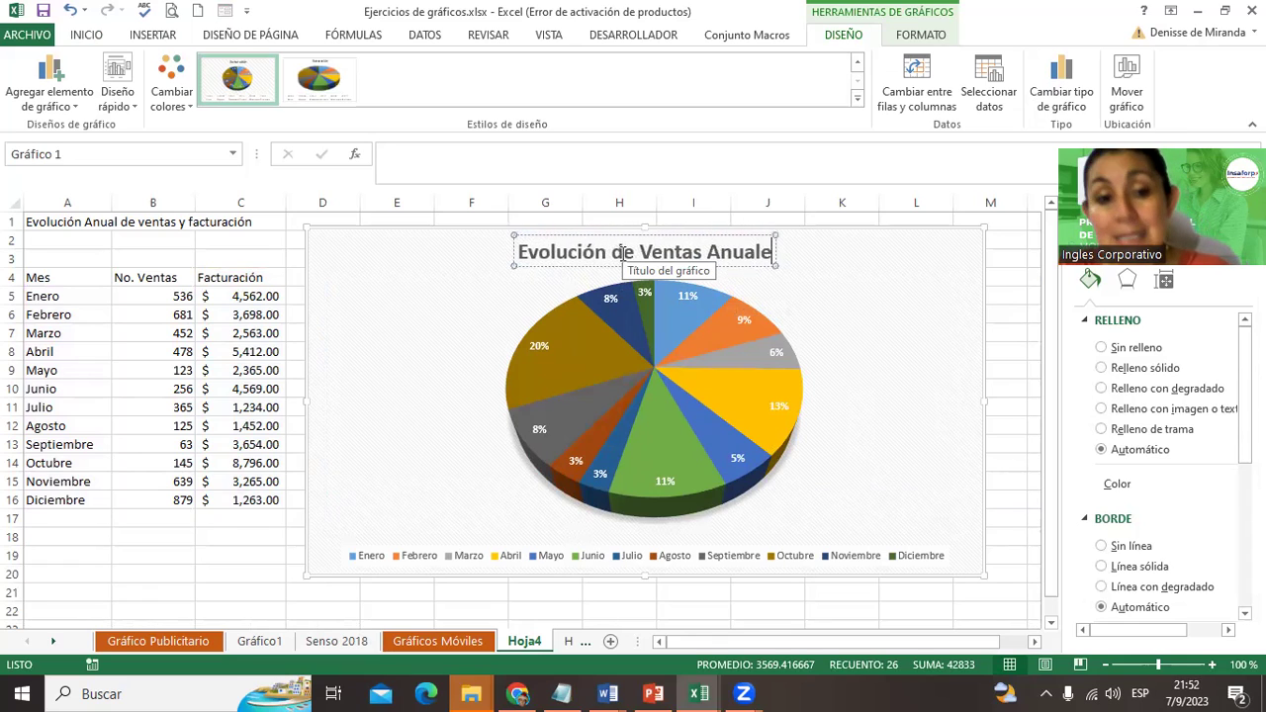
type("s")
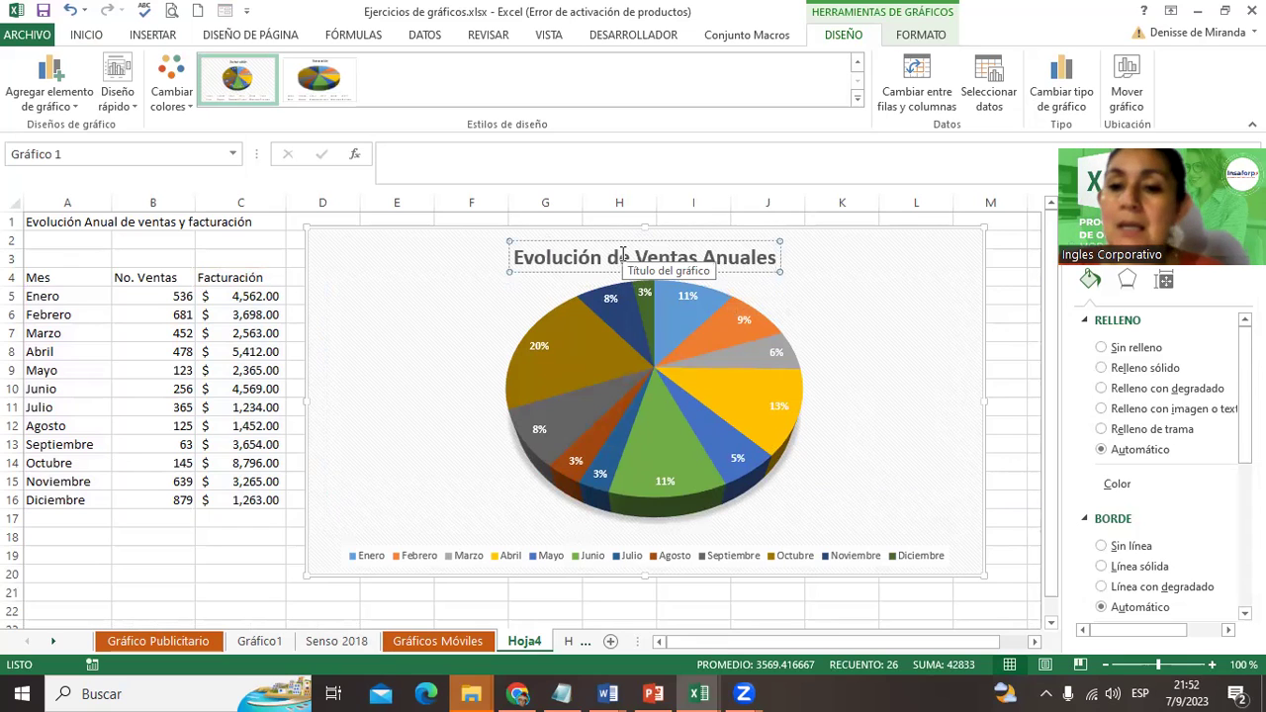
key("Escape")
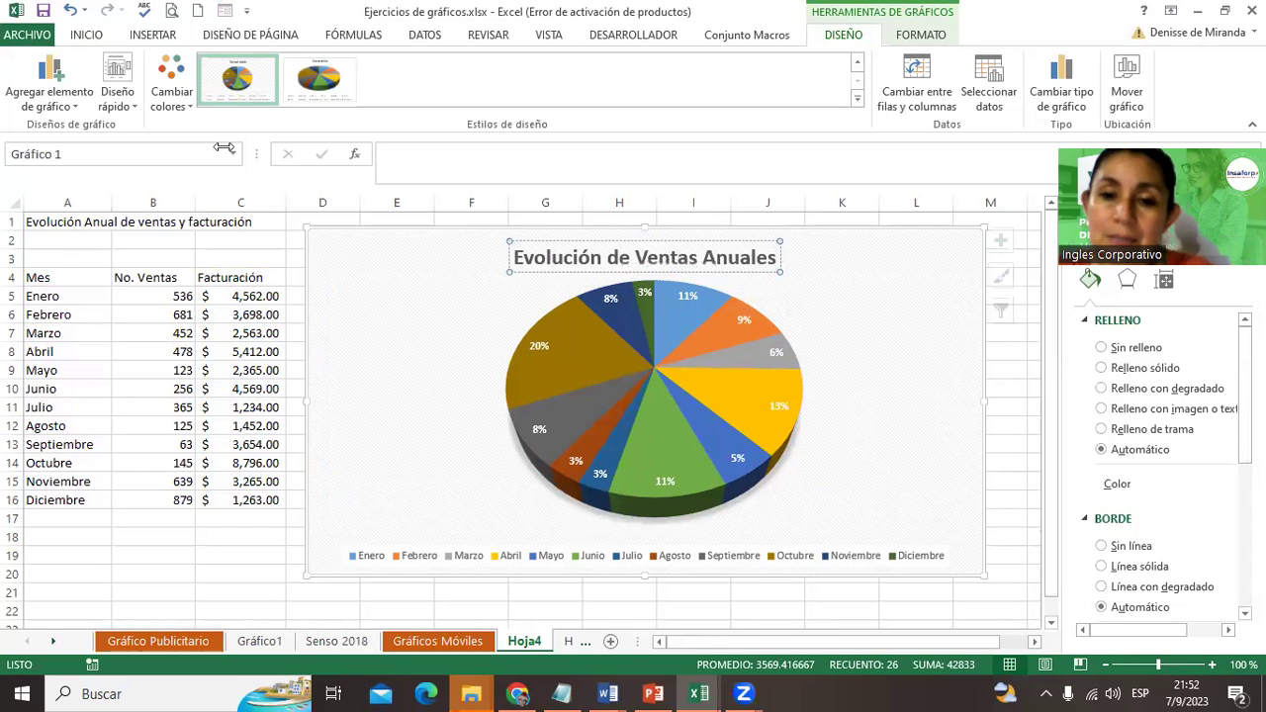
left_click(86, 34)
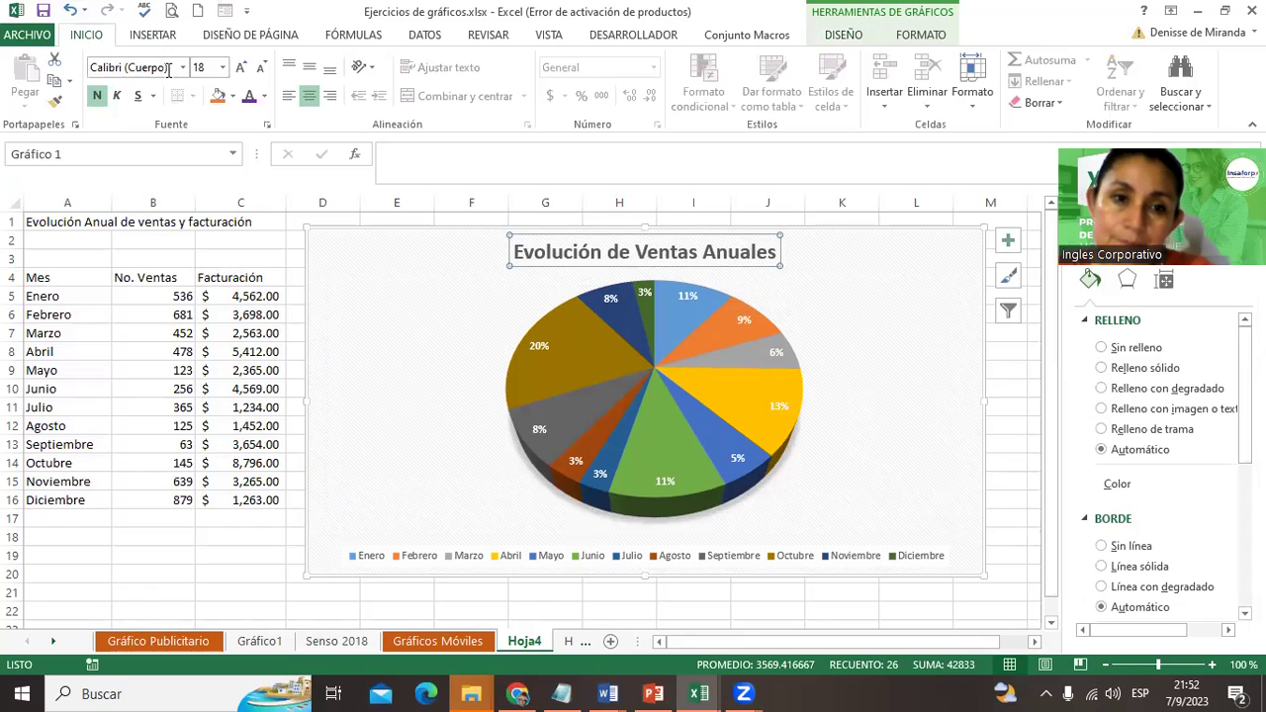
Make the 'Evolución de Ventas Anuales' title purple at 28 point and the month legend 10.5 point.
left_click(248, 99)
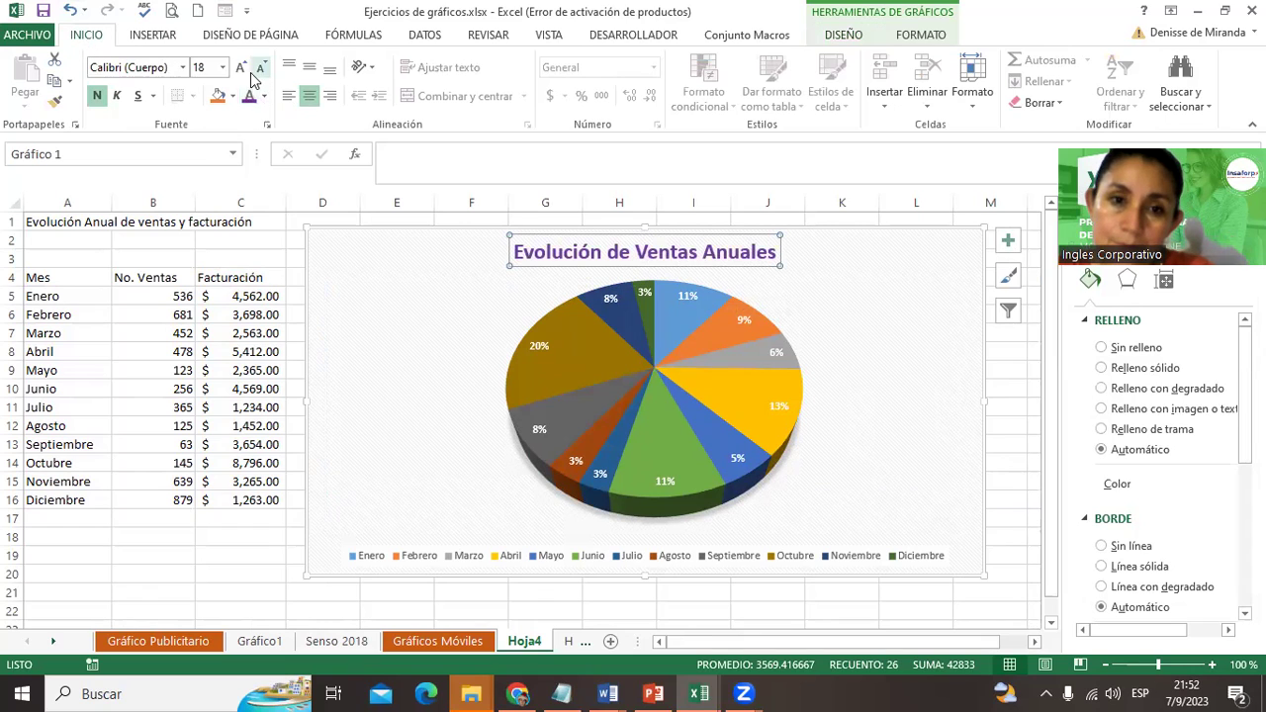
left_click(243, 69)
left_click(243, 69)
left_click(242, 69)
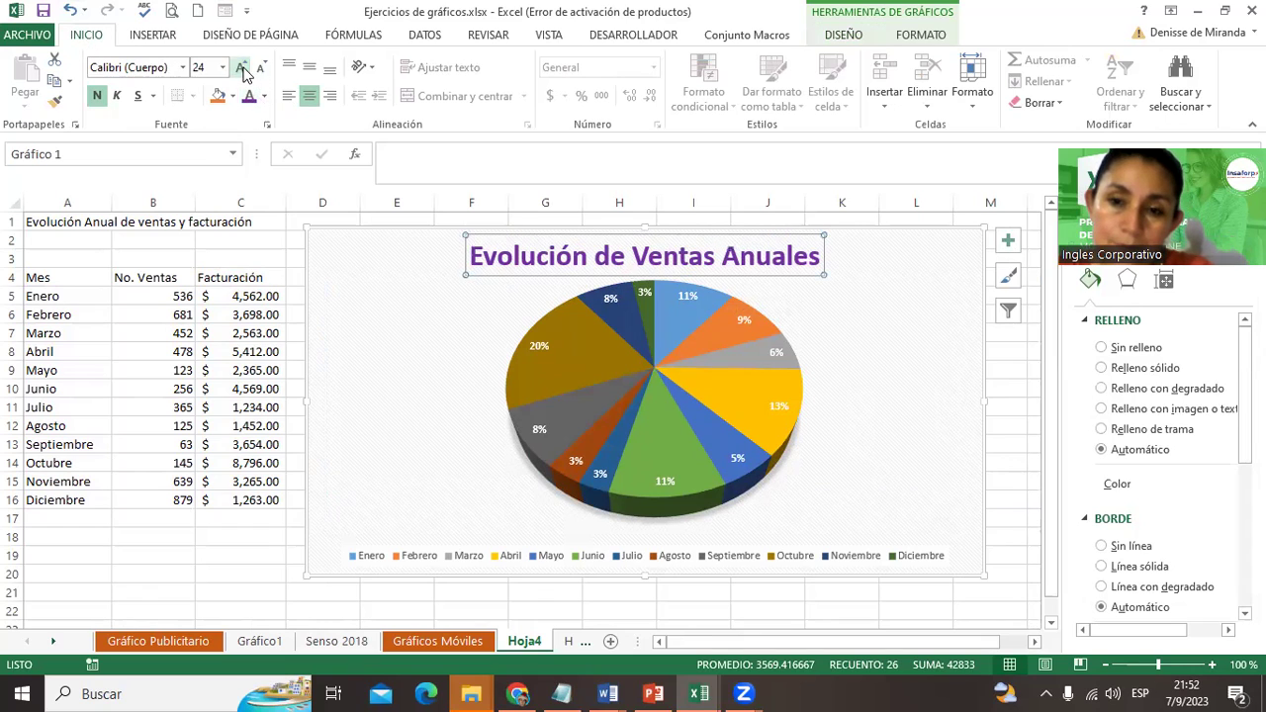
left_click(243, 69)
left_click(242, 69)
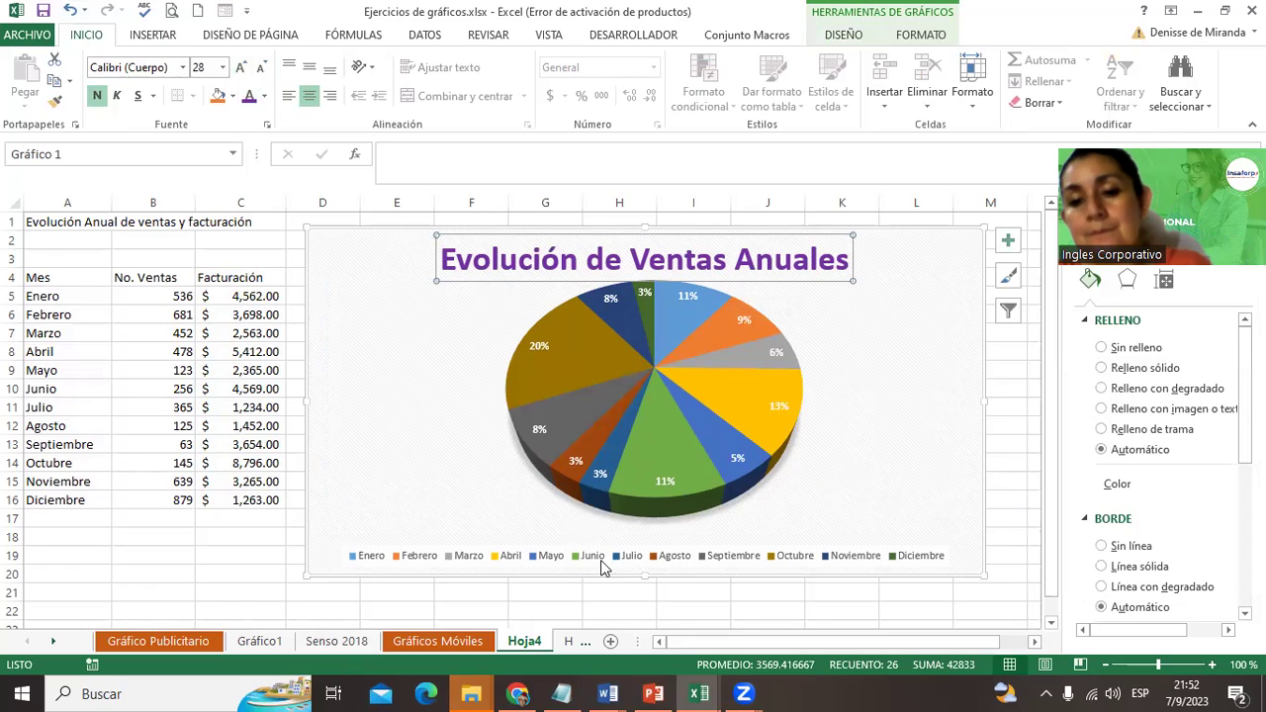
left_click(603, 559)
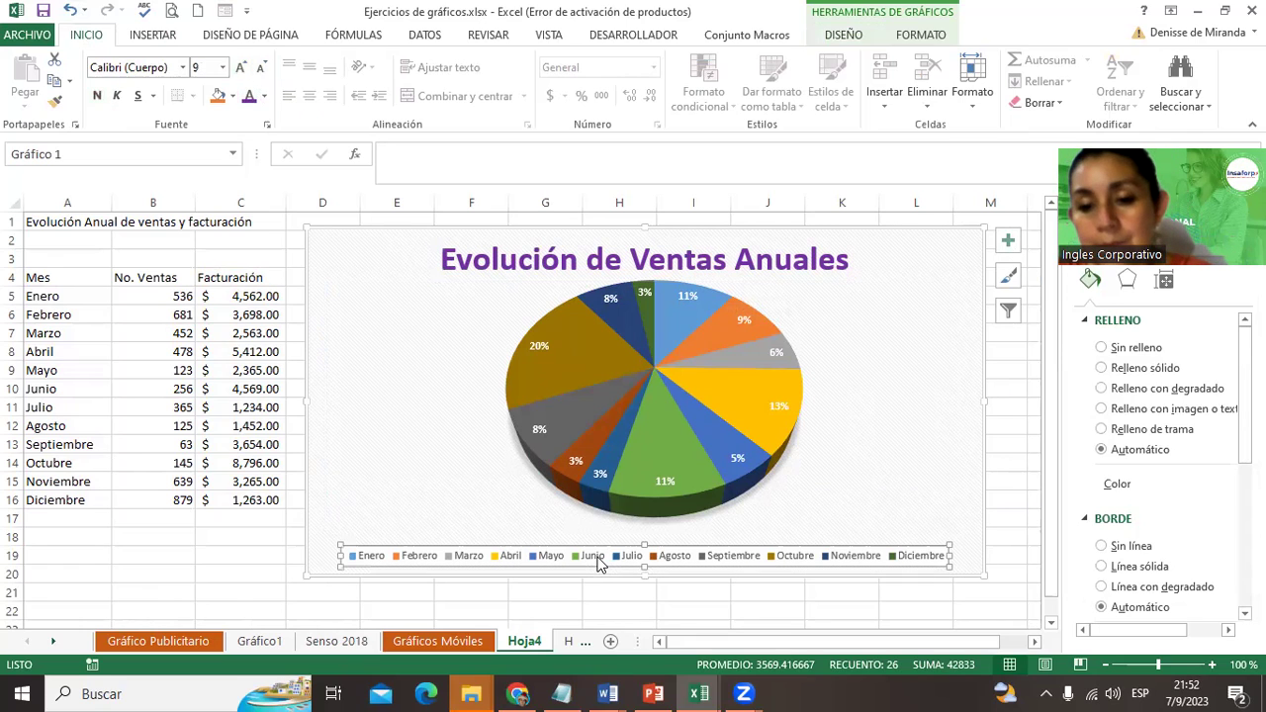
left_click(243, 69)
left_click(243, 69)
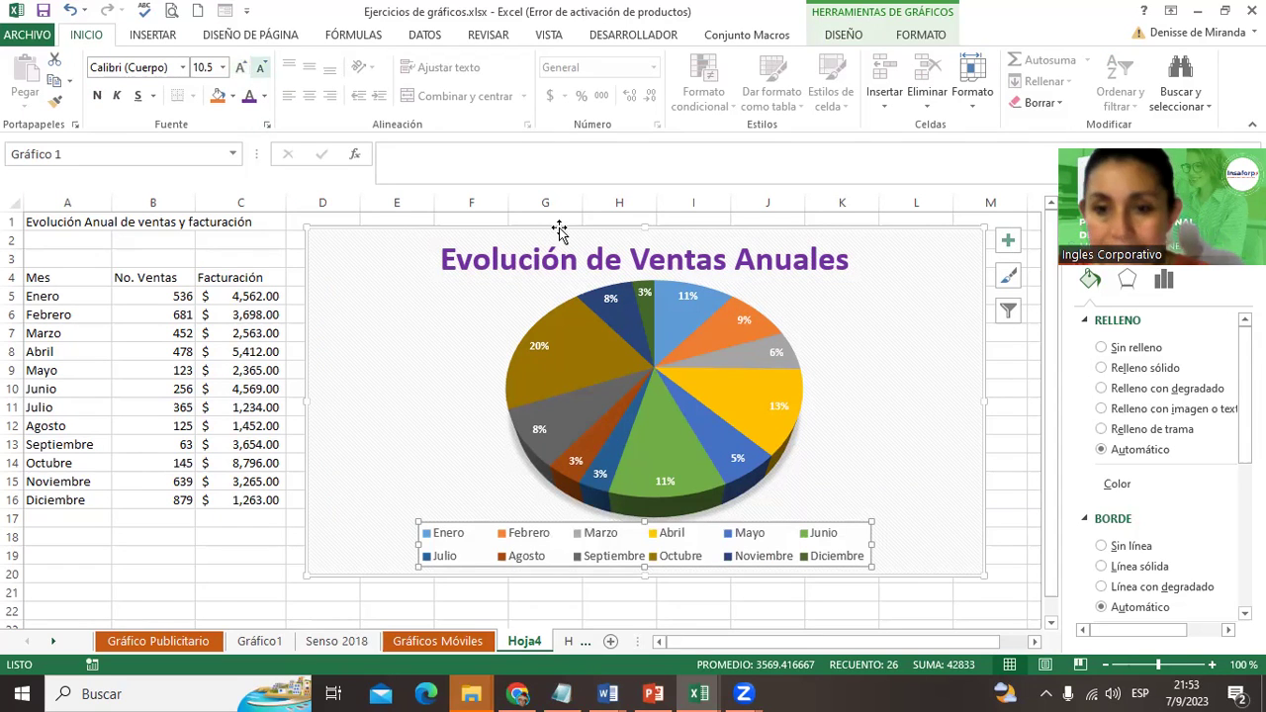
Enlarge the pie's percentage labels to 11 point and colour them light green (Verde claro).
left_click(608, 298)
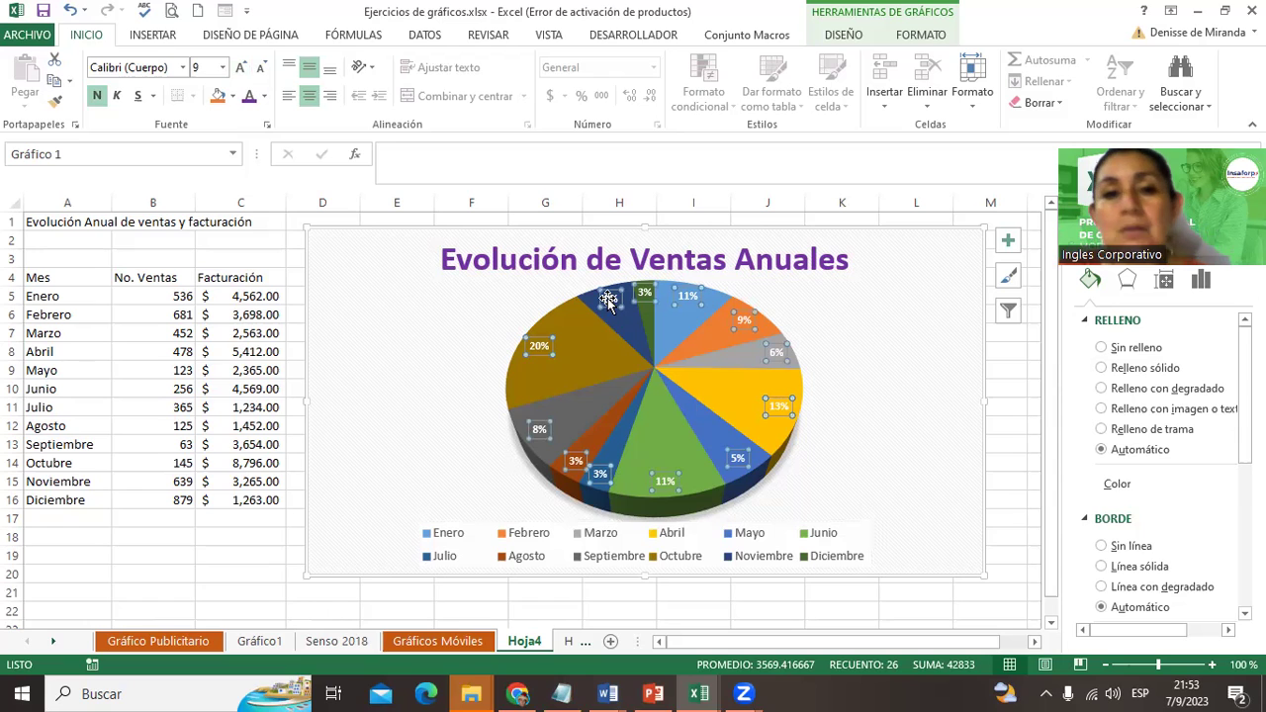
left_click(244, 74)
left_click(244, 74)
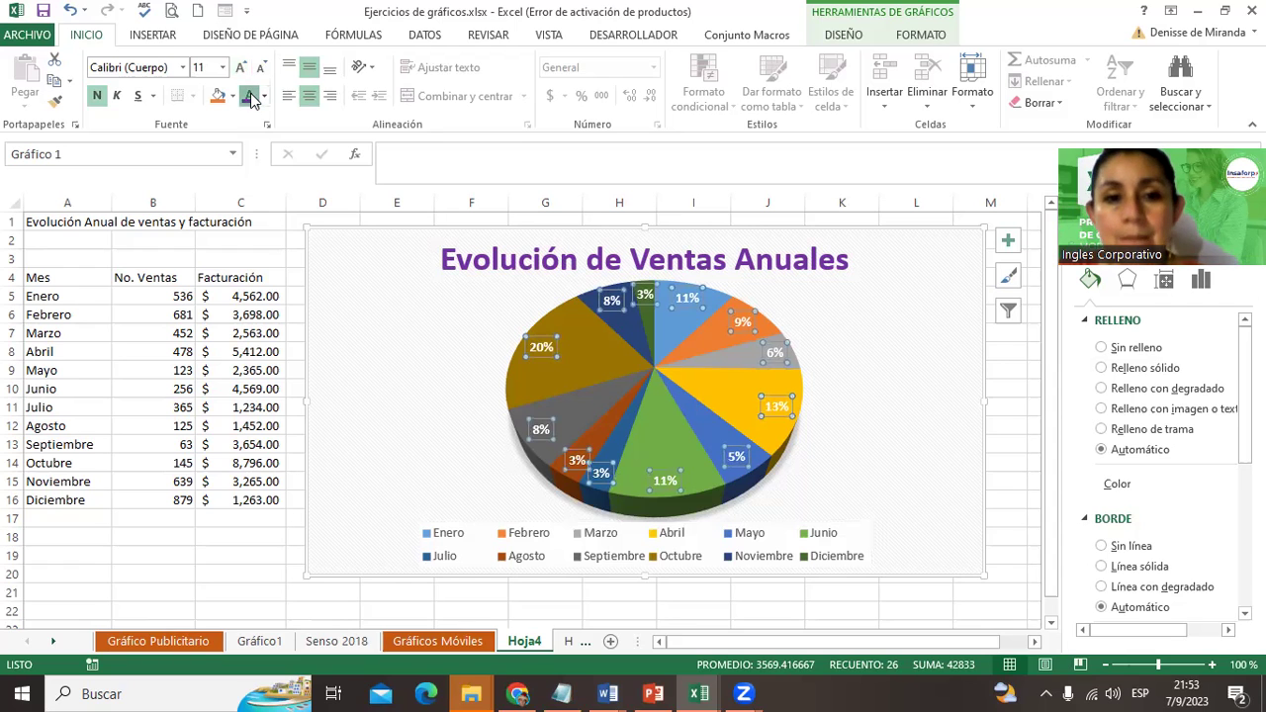
left_click(249, 96)
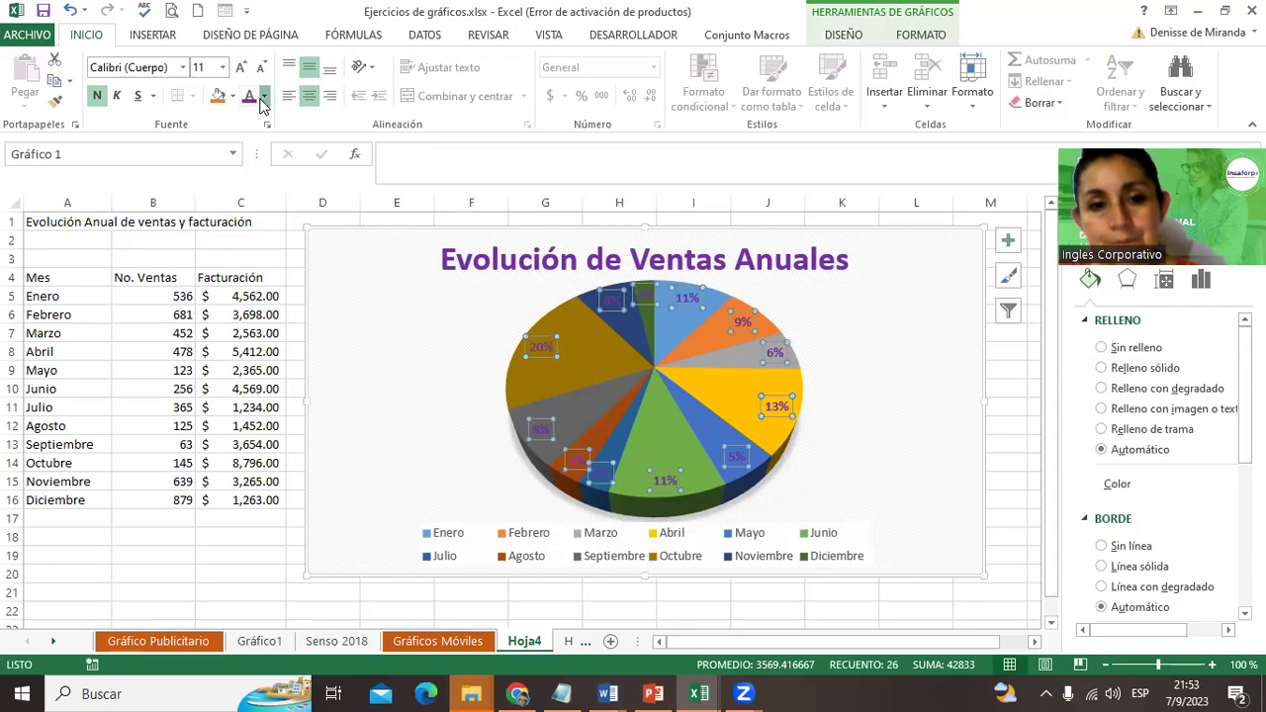
left_click(263, 99)
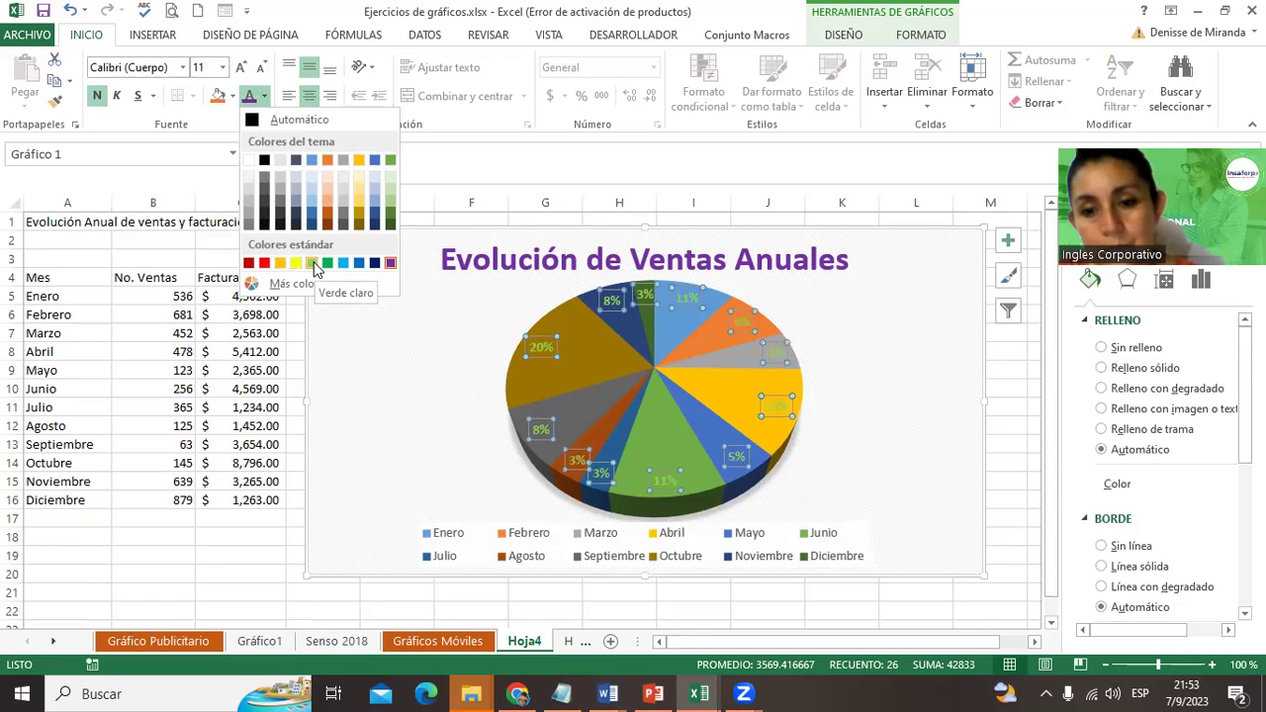
left_click(313, 264)
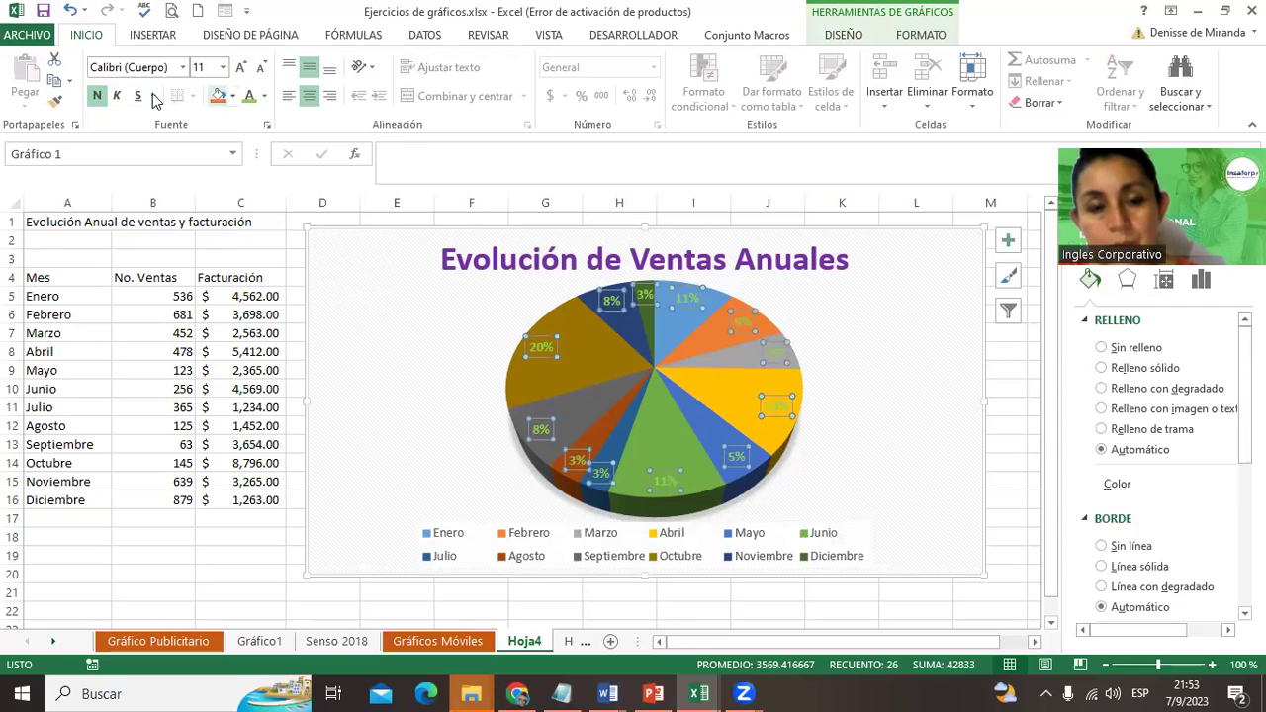
left_click(392, 304)
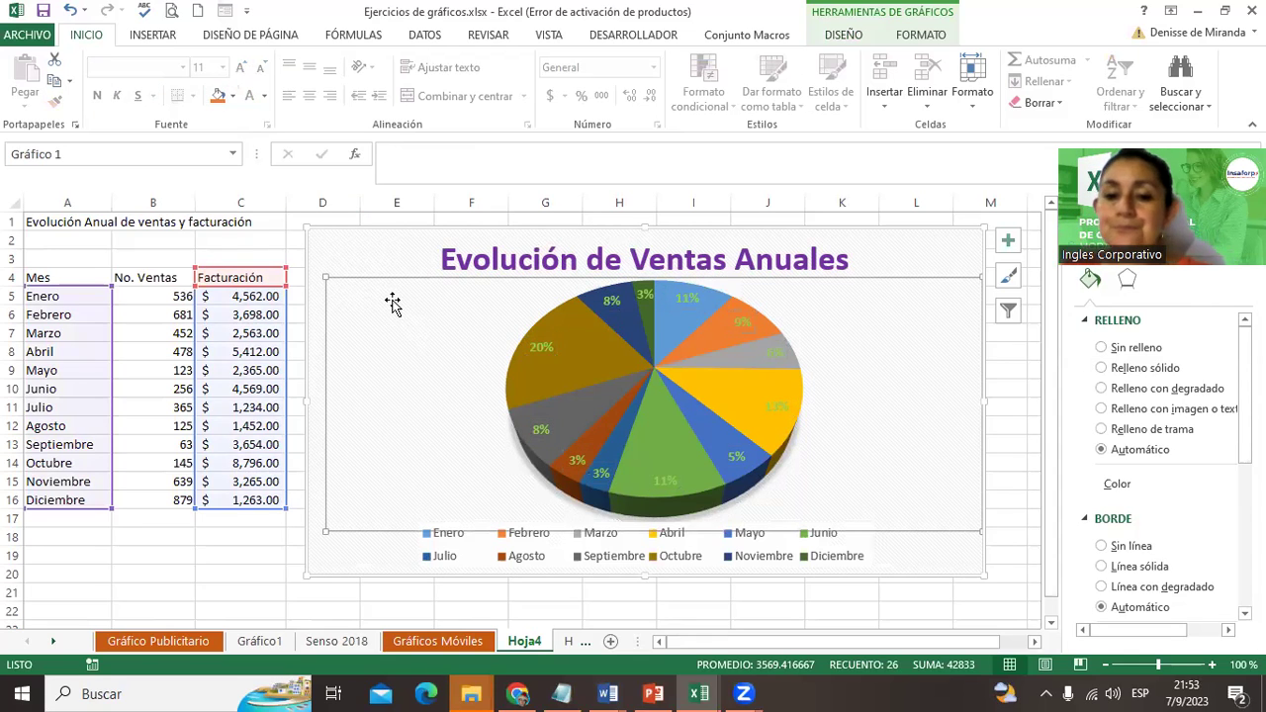
Zoom the sheet to 80% and select the sales data A4:C16.
key("Escape")
key("Escape")
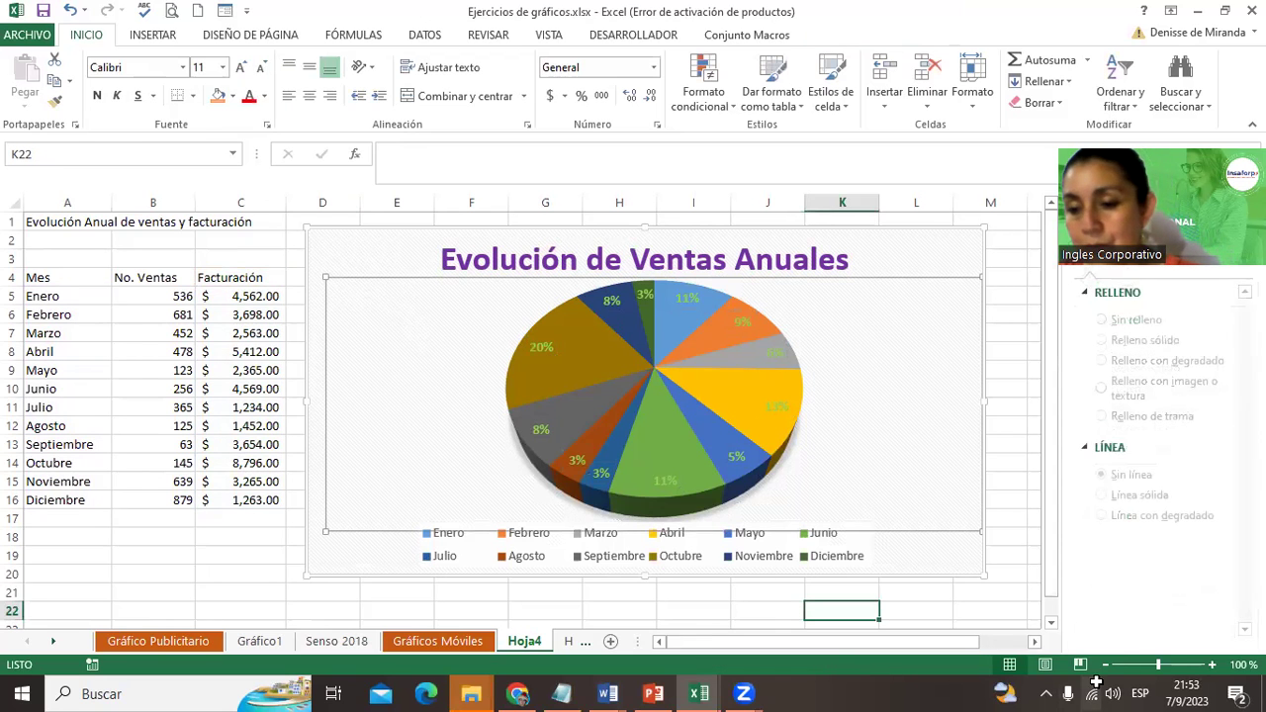
left_click(1105, 664)
left_click(1106, 664)
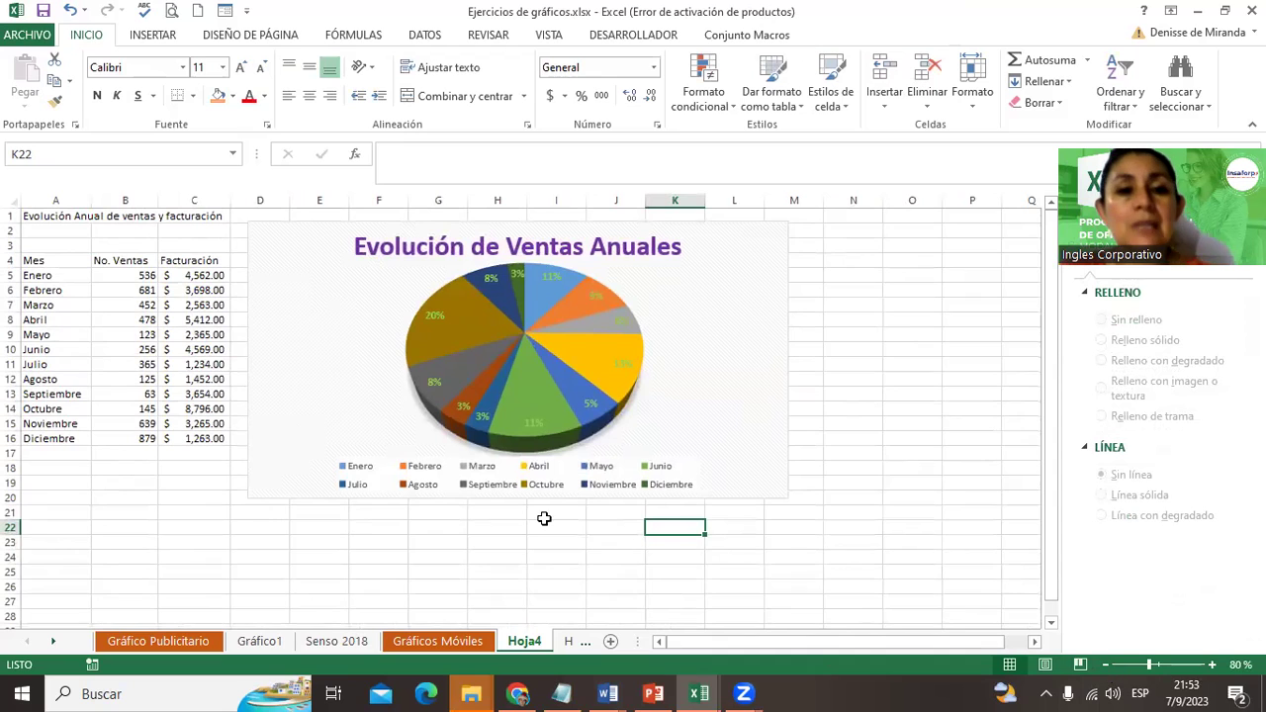
left_click(67, 261)
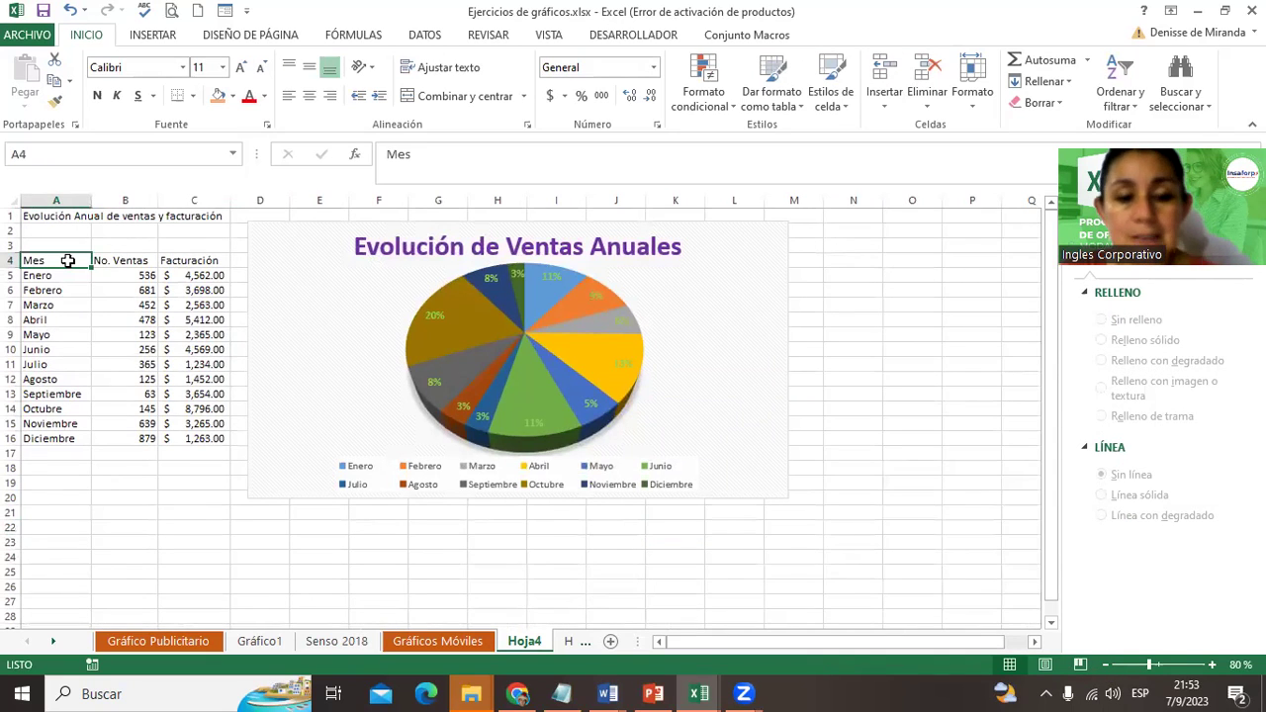
key("shift+Right")
key("shift+Right")
key("shift+Down")
key("shift+Down")
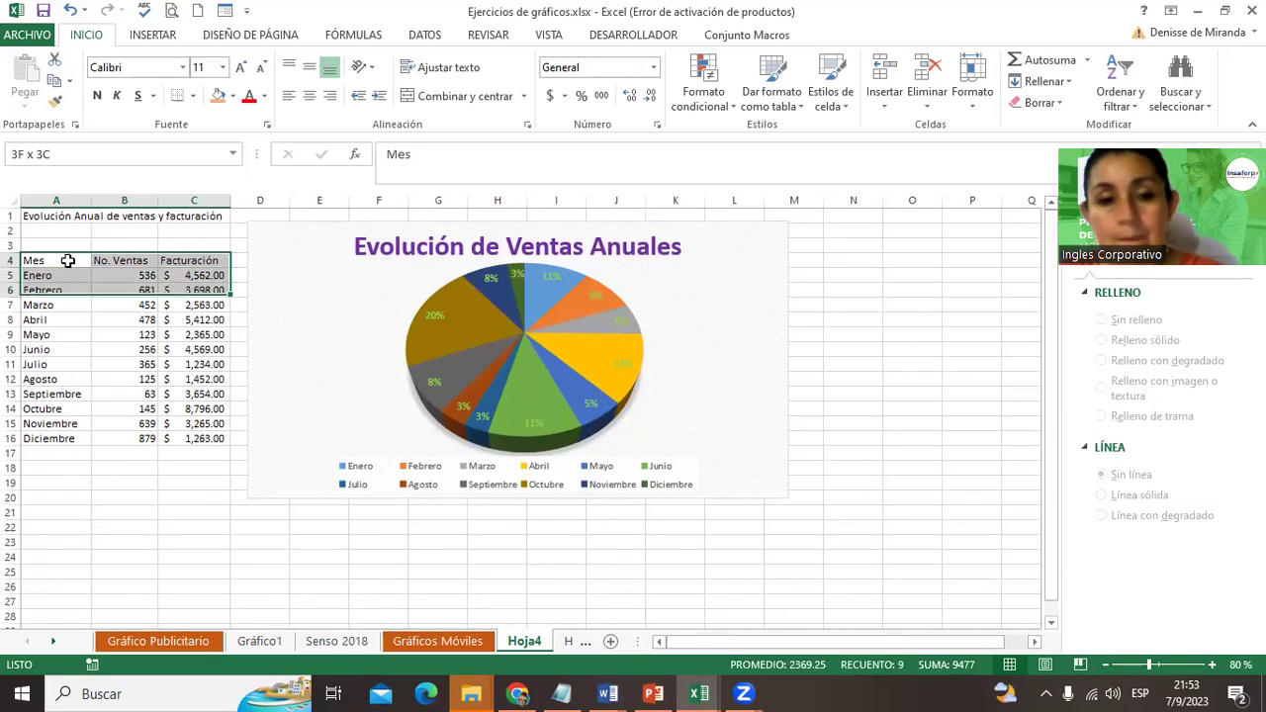
key("shift+Down")
key("shift+Down")
key("shift+Down")
key("shift+Down")
key("shift+Down")
key("shift+Down")
key("shift+Down")
key("shift+Down")
key("shift+Down")
key("shift+Down")
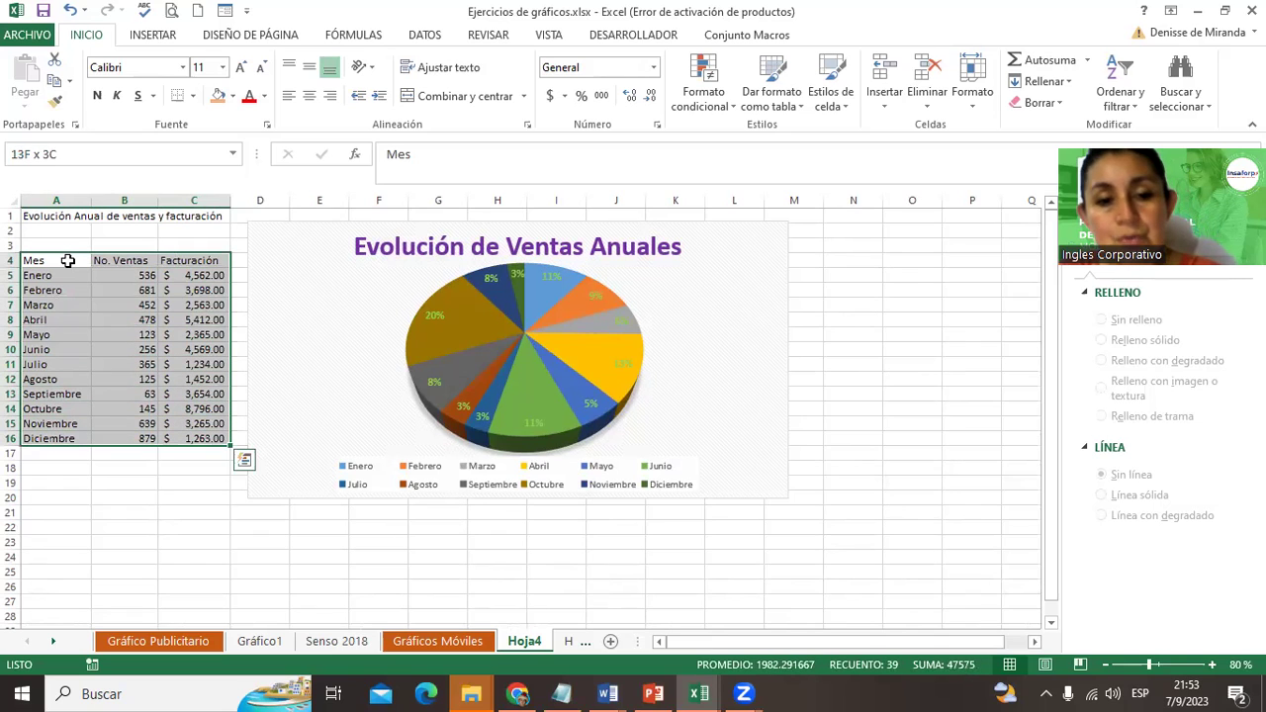
Format the selection as a dark blue banded table with headers and widen column C.
left_click(771, 97)
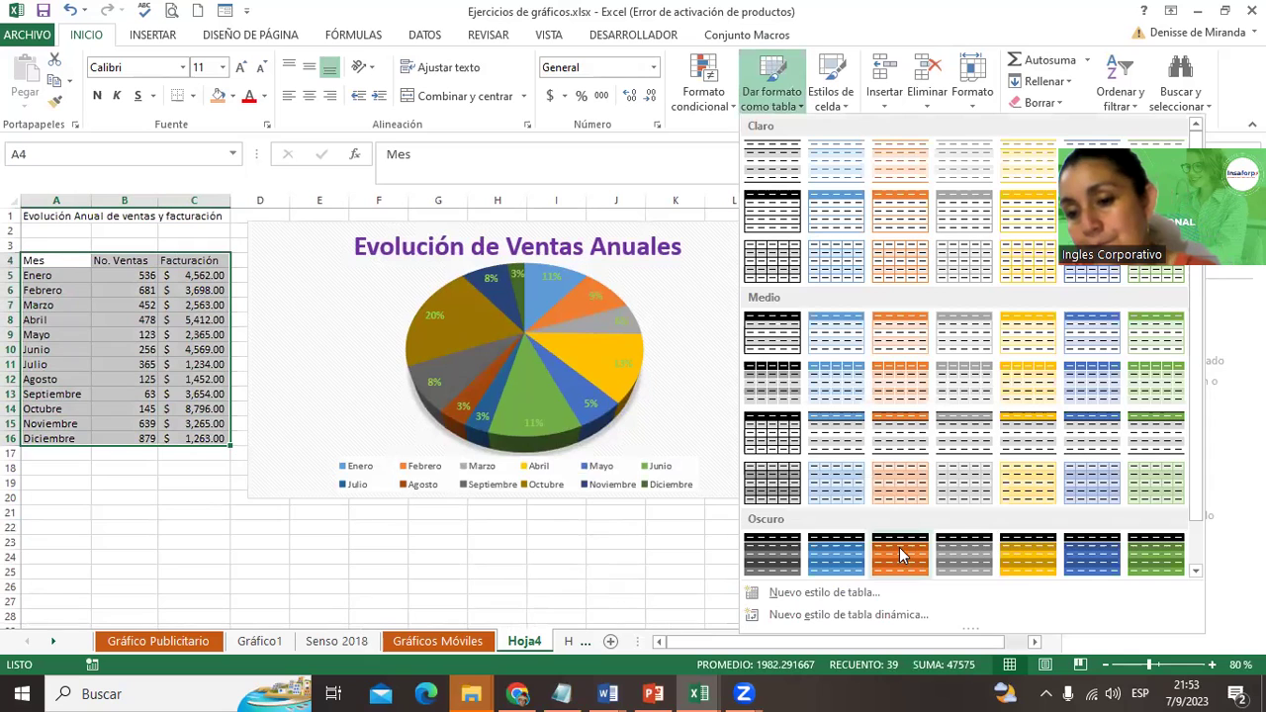
left_click(1086, 557)
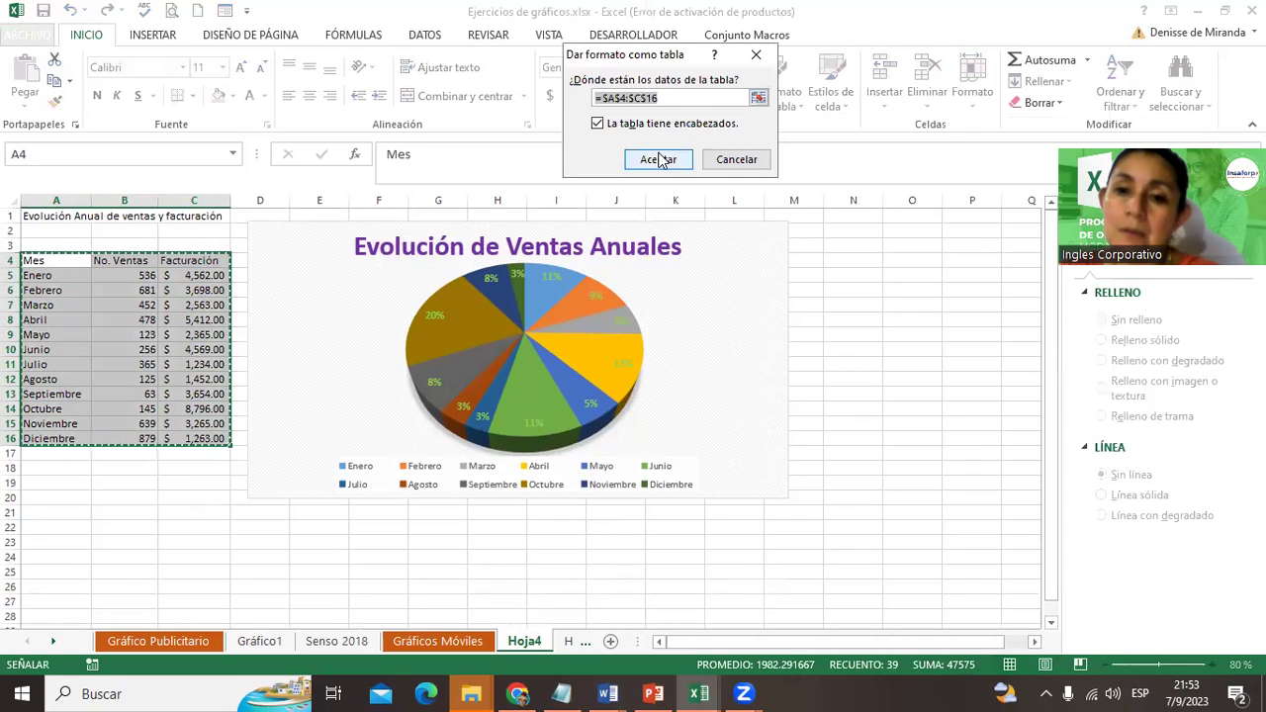
left_click(659, 160)
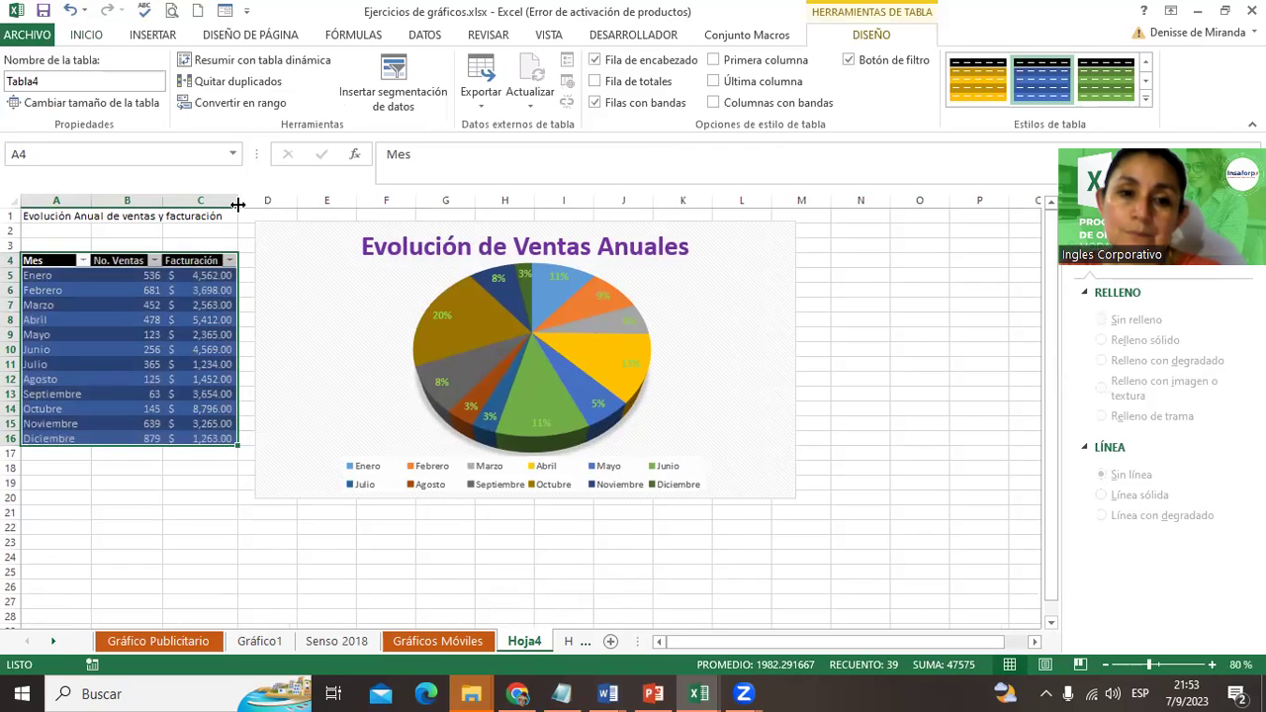
left_click_drag(237, 204, 248, 203)
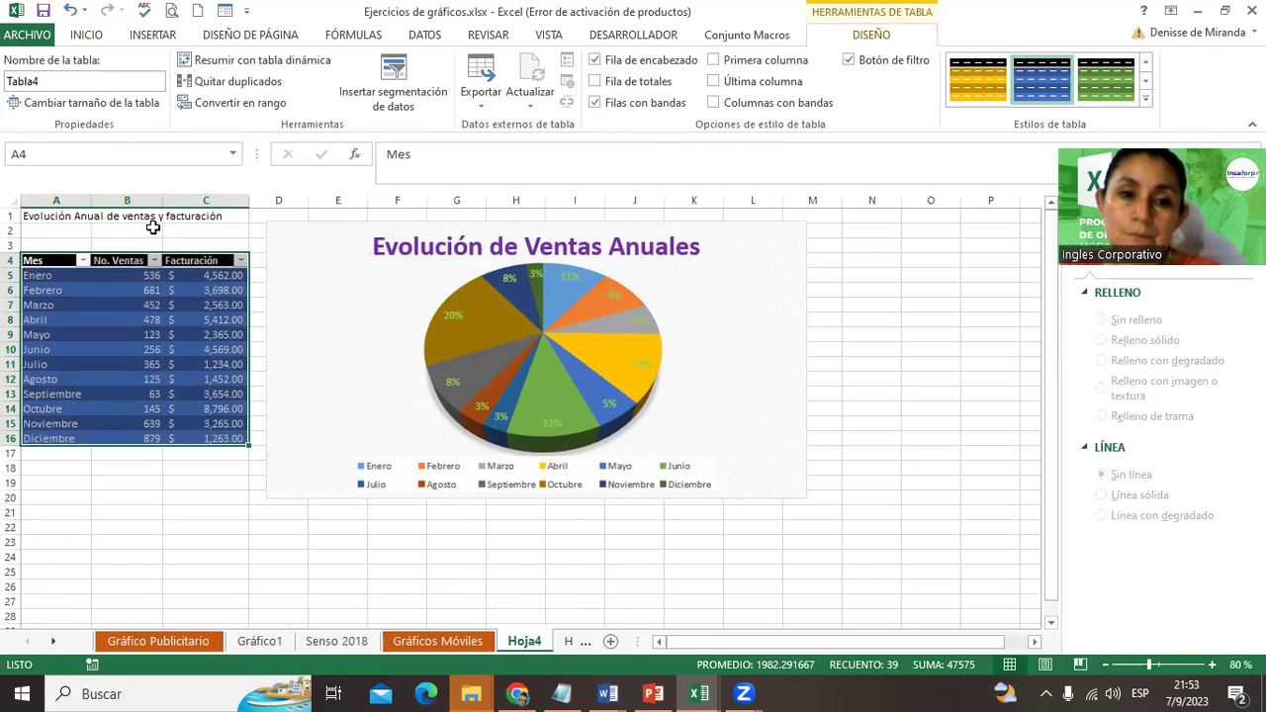
left_click(148, 217)
Merge and centre the title over A1:C1 at 16 pt, wrap it, and heighten row 1.
left_click_drag(55, 212, 178, 215)
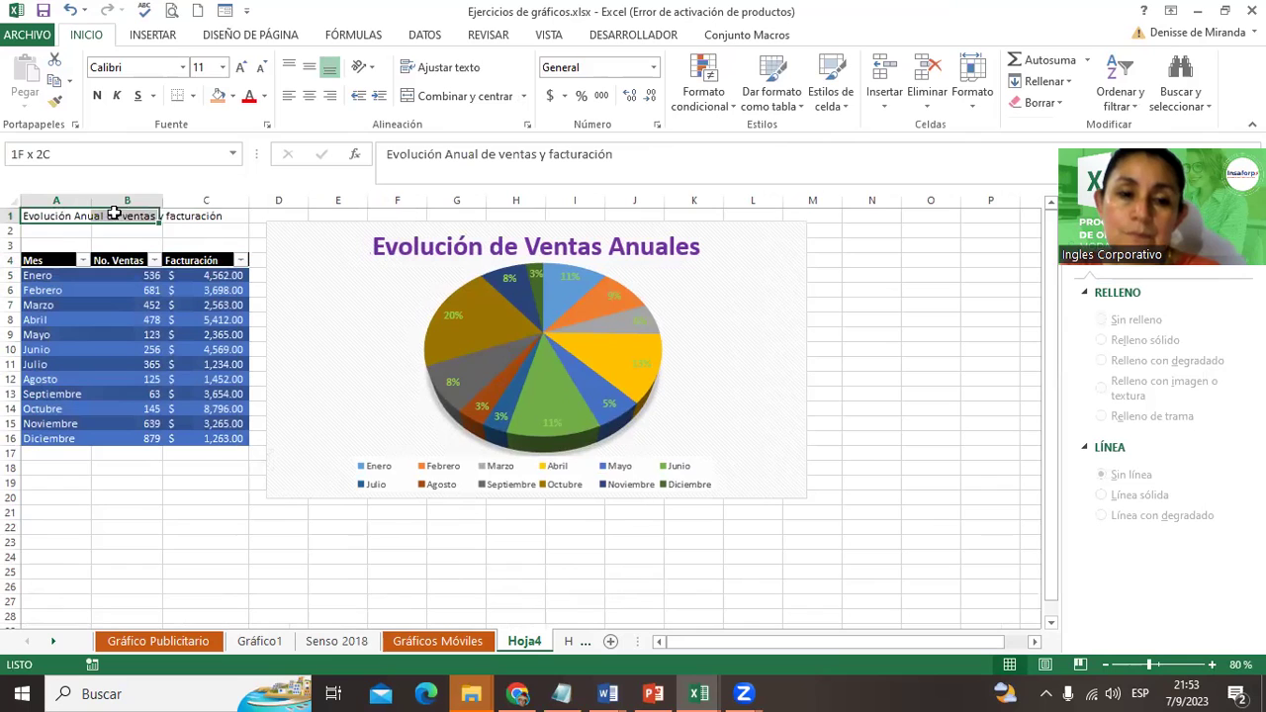
left_click(455, 96)
left_click(241, 71)
left_click(243, 71)
left_click(243, 71)
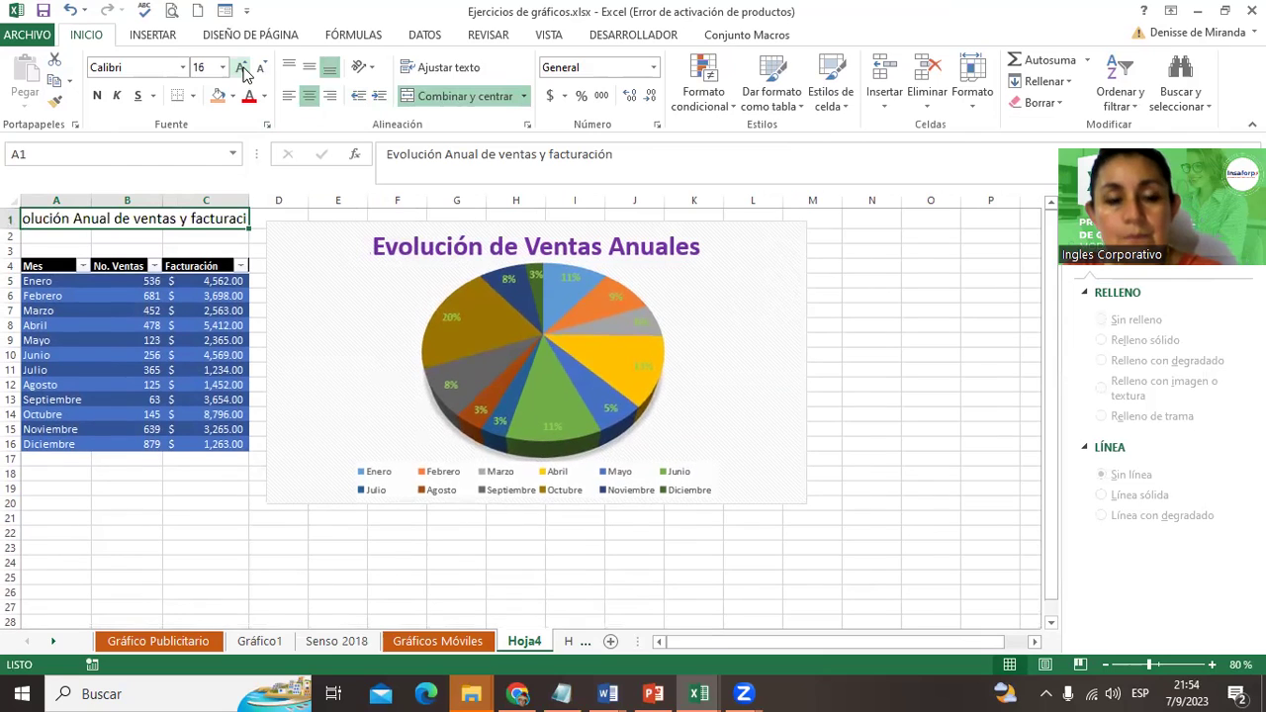
left_click(436, 73)
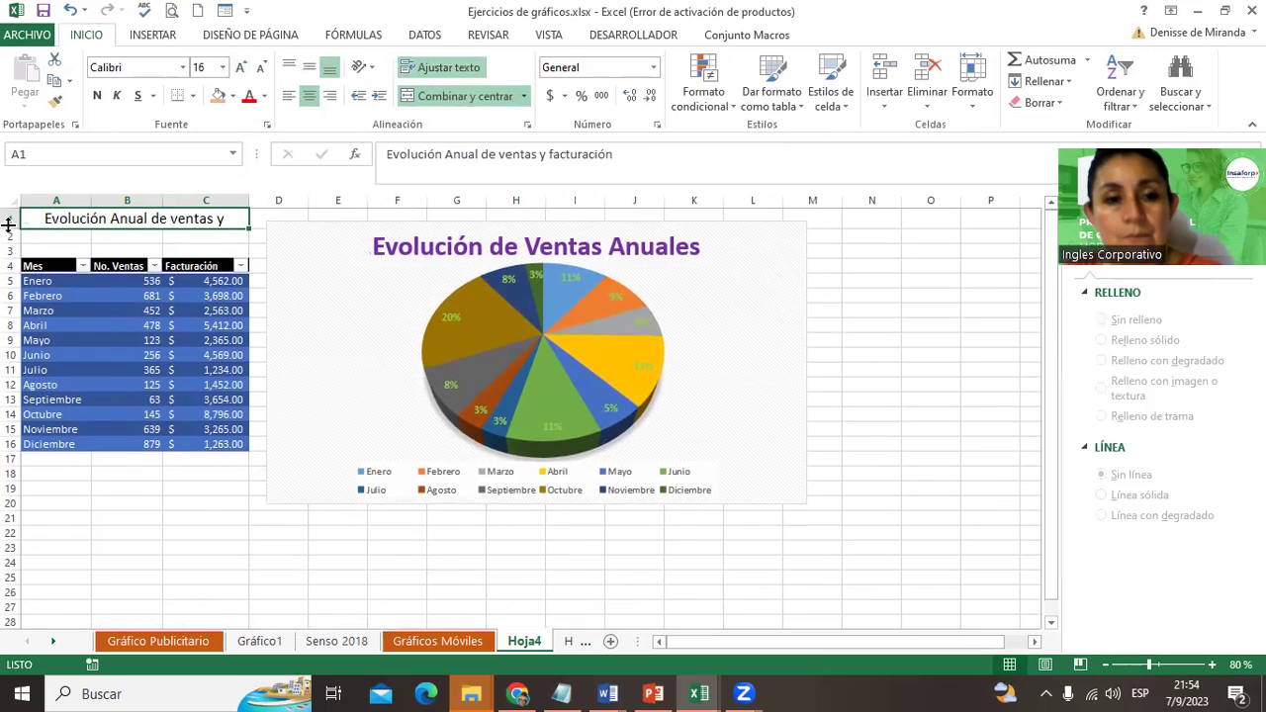
left_click_drag(10, 228, 10, 263)
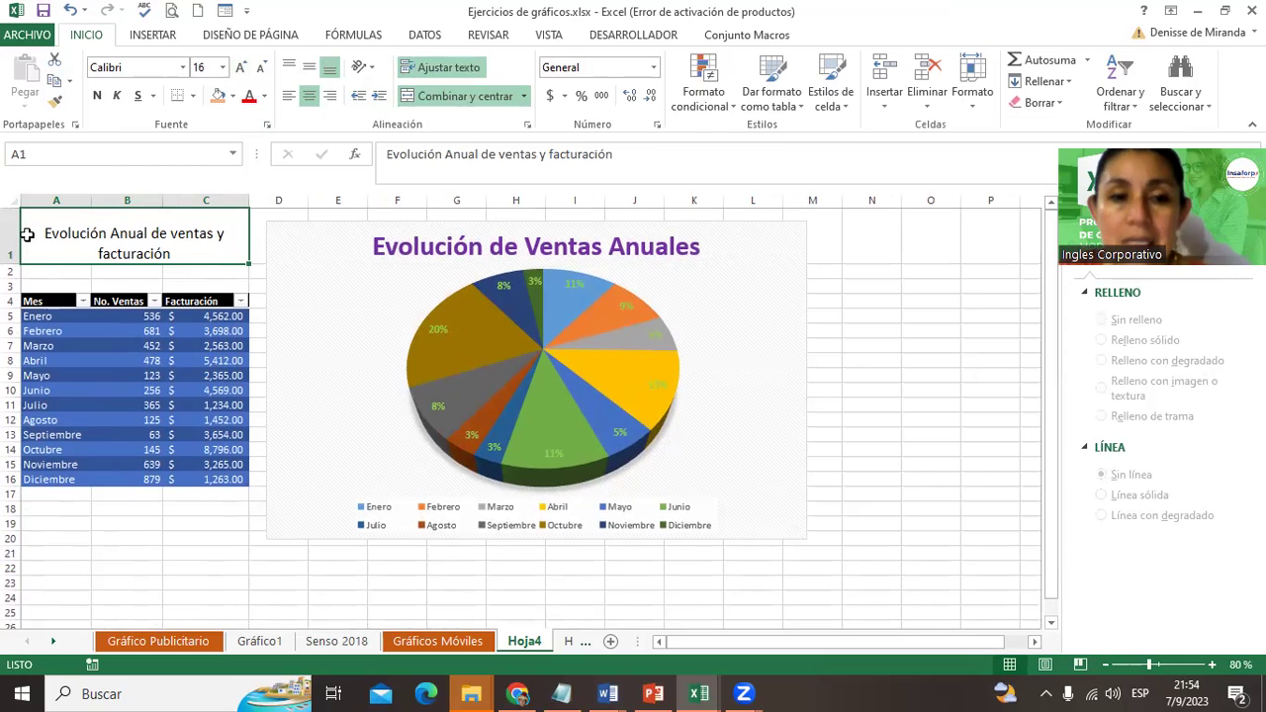
left_click_drag(12, 263, 16, 250)
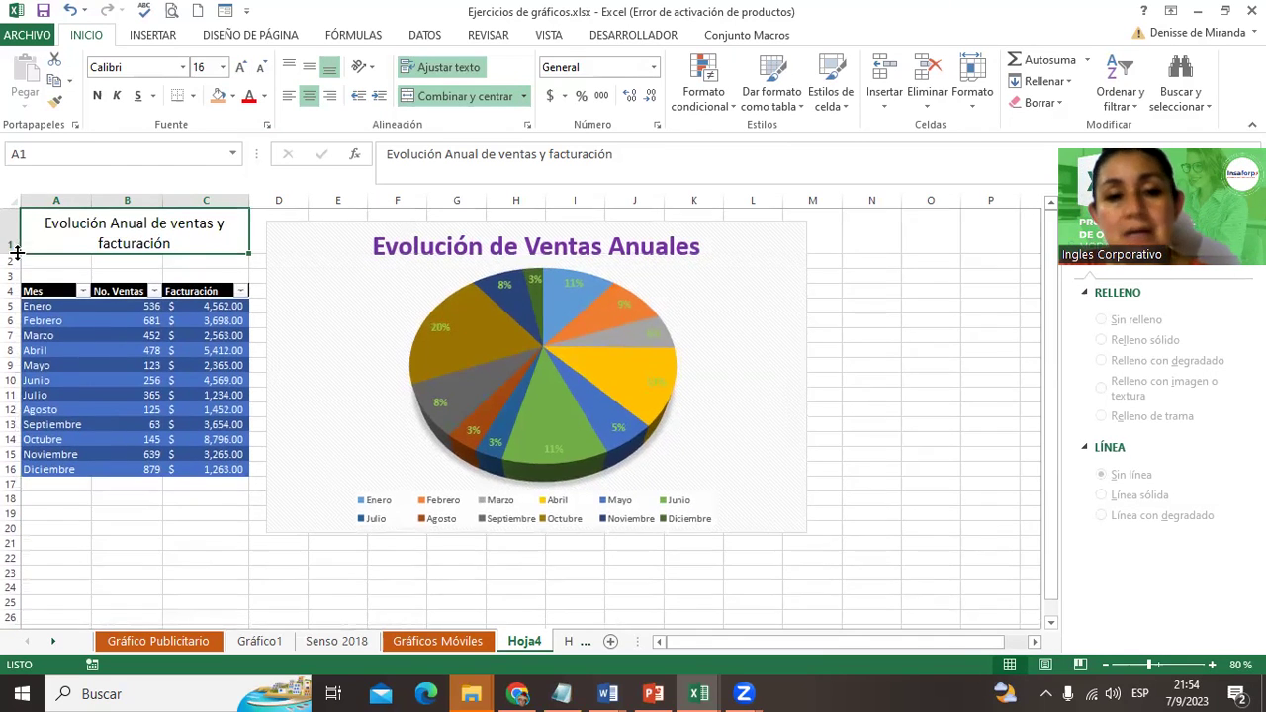
Nudge the 3-D pie chart slightly up beside the sales table, then deselect it.
left_click(339, 244)
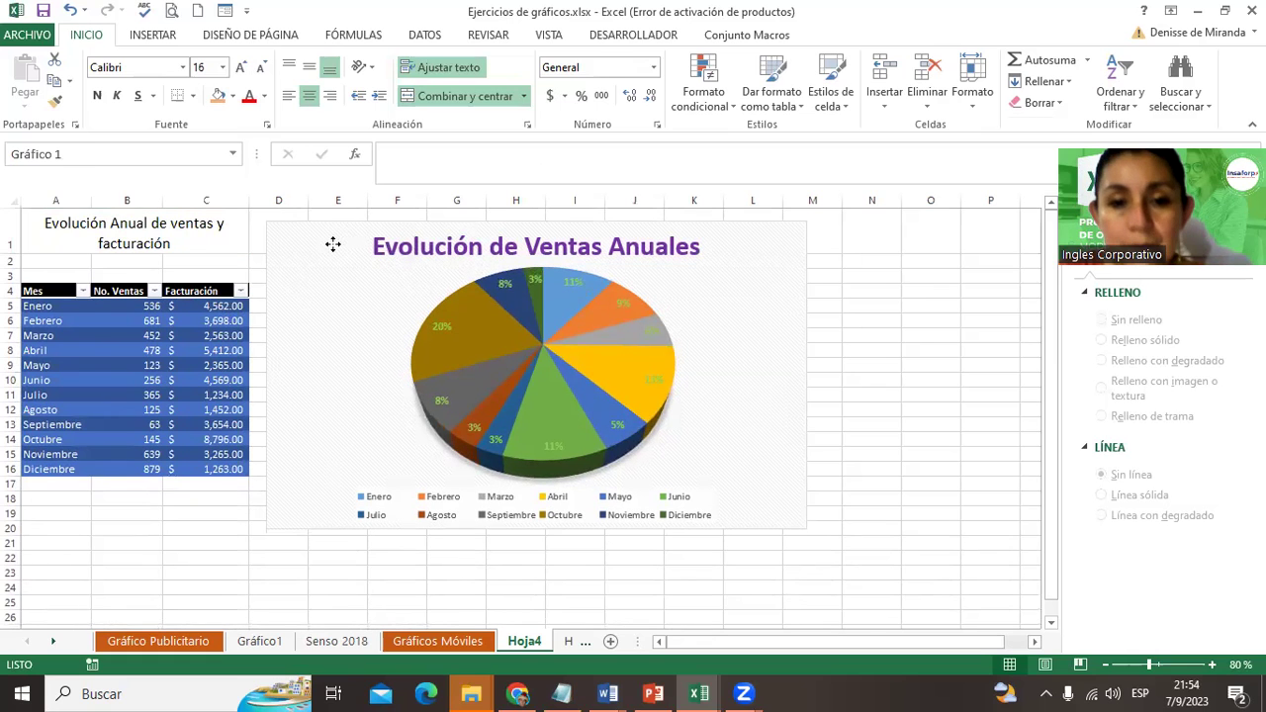
left_click_drag(316, 247, 321, 238)
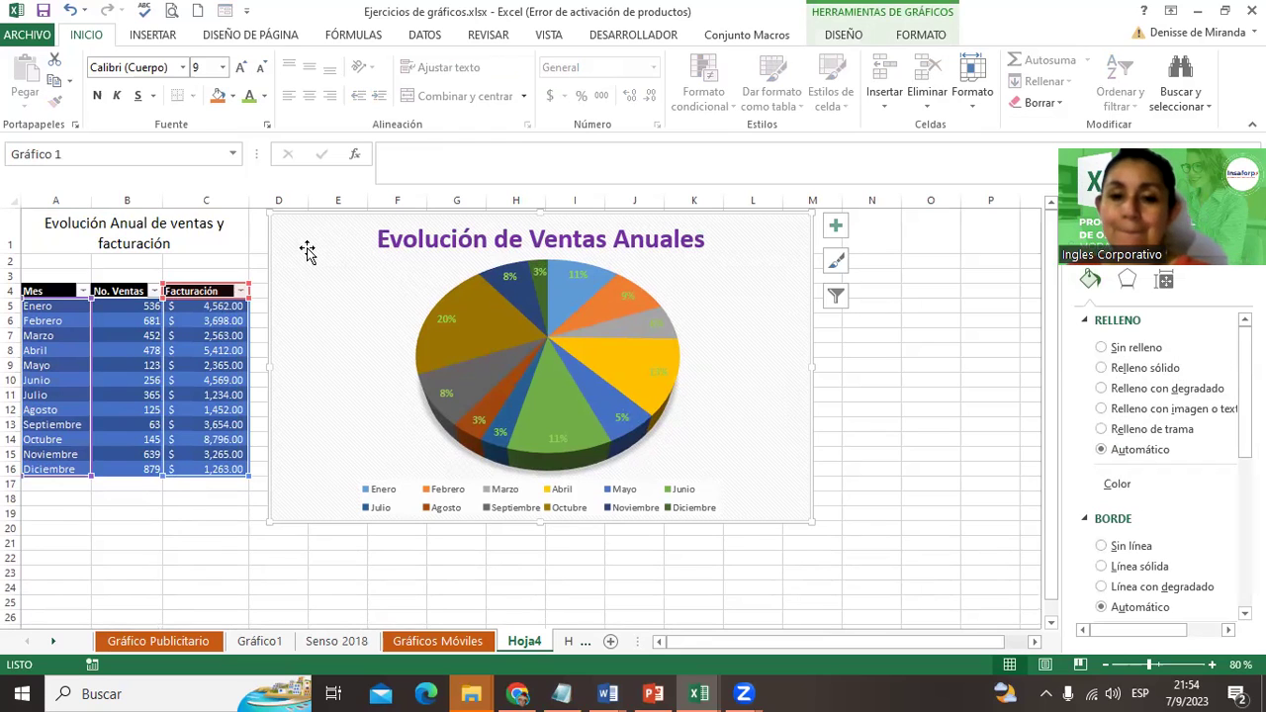
left_click(885, 346)
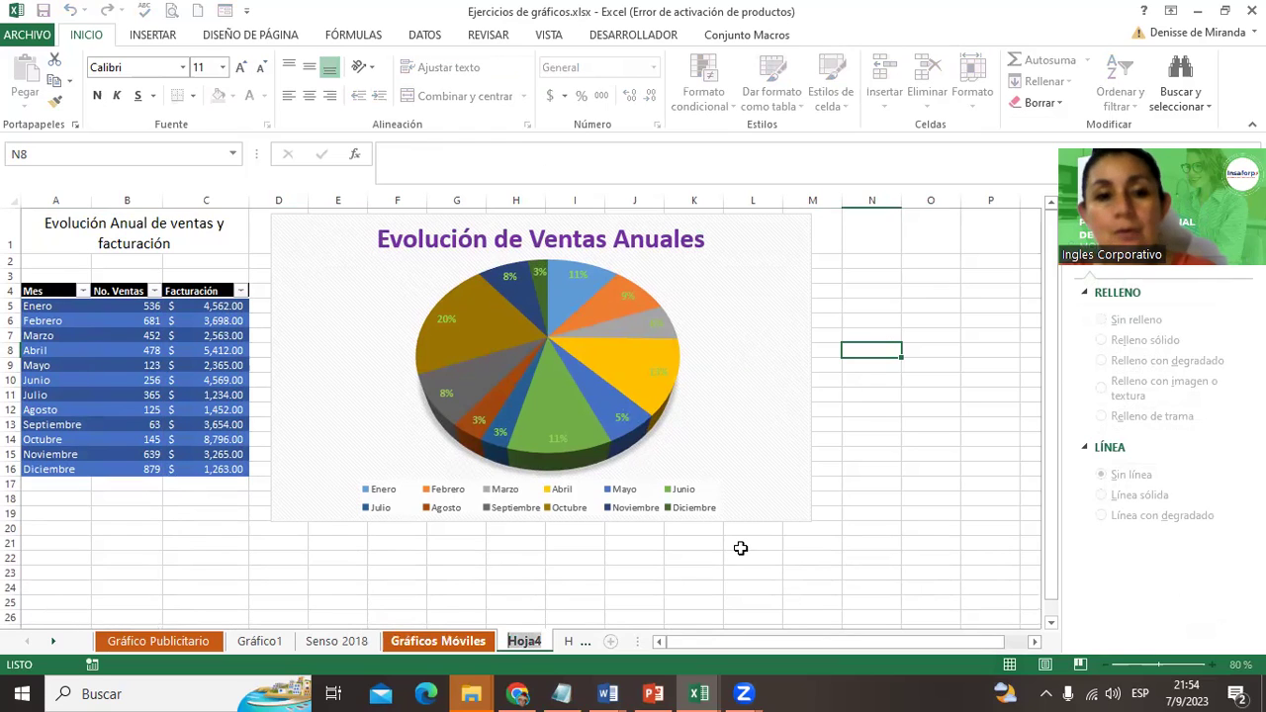
Rename the Hoja4 sheet to 'Gráfico Facturas'.
type("F")
key("BackSpace")
type("gráfic")
key("BackSpace")
key("BackSpace")
key("BackSpace")
key("BackSpace")
key("BackSpace")
key("BackSpace")
type("Gráfico Fac")
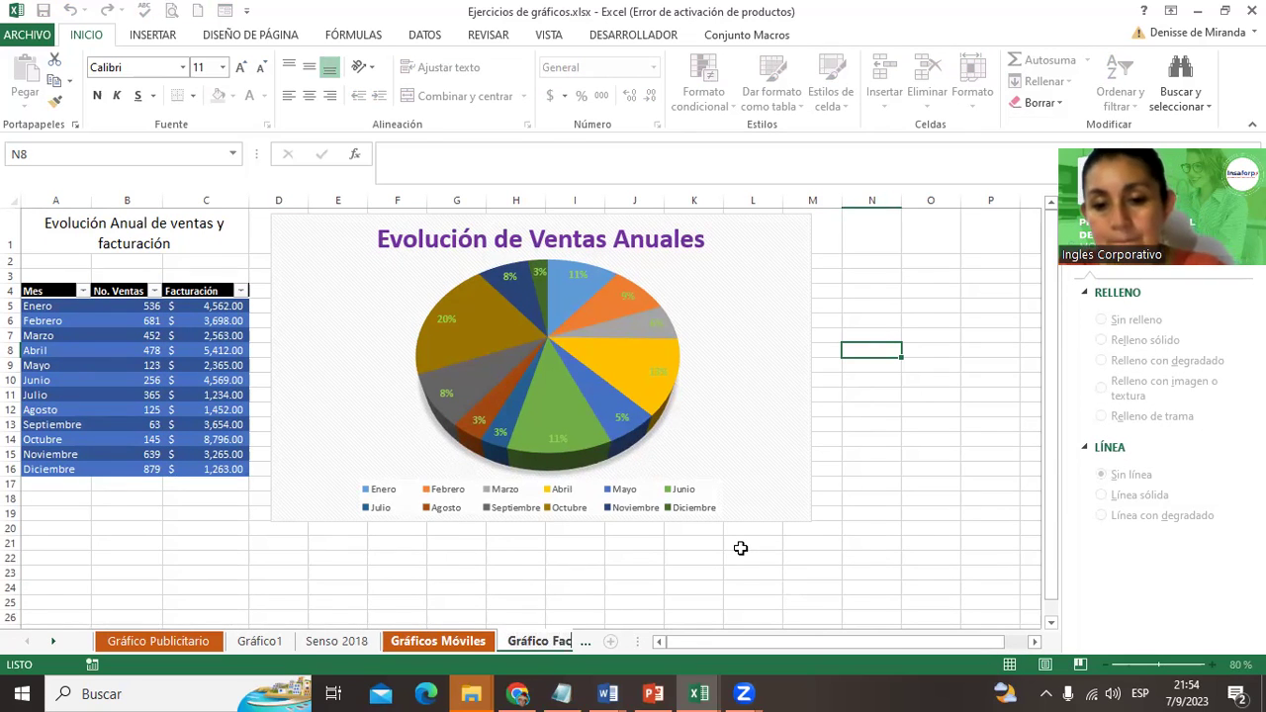
type("turas")
key("Return")
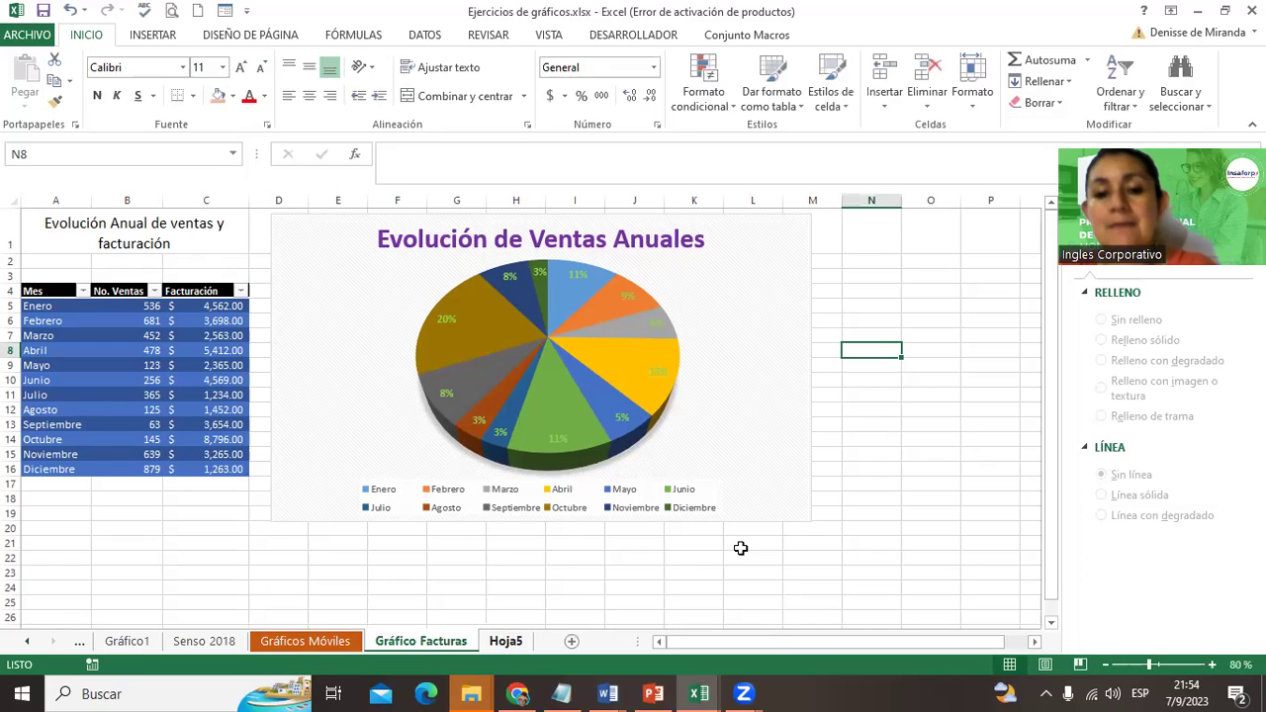
Colour the Senso 2018 sheet tab orange.
right_click(447, 641)
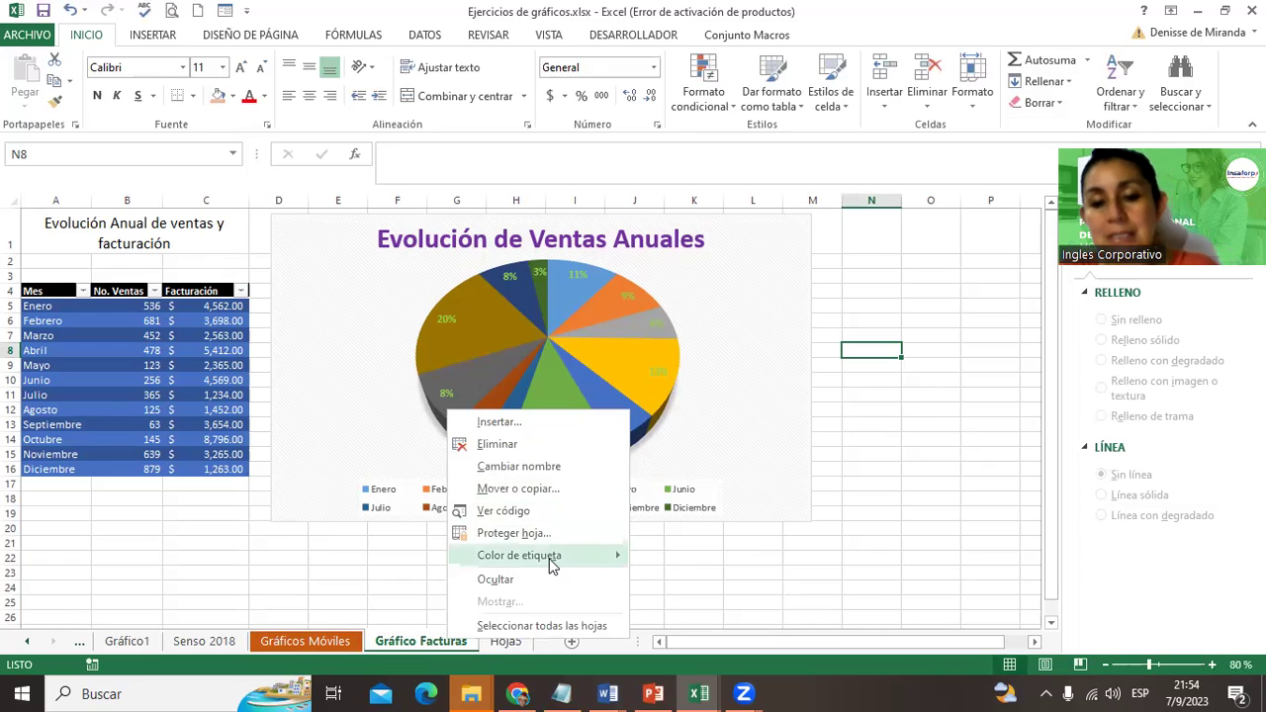
left_click(400, 571)
left_click(188, 644)
right_click(188, 642)
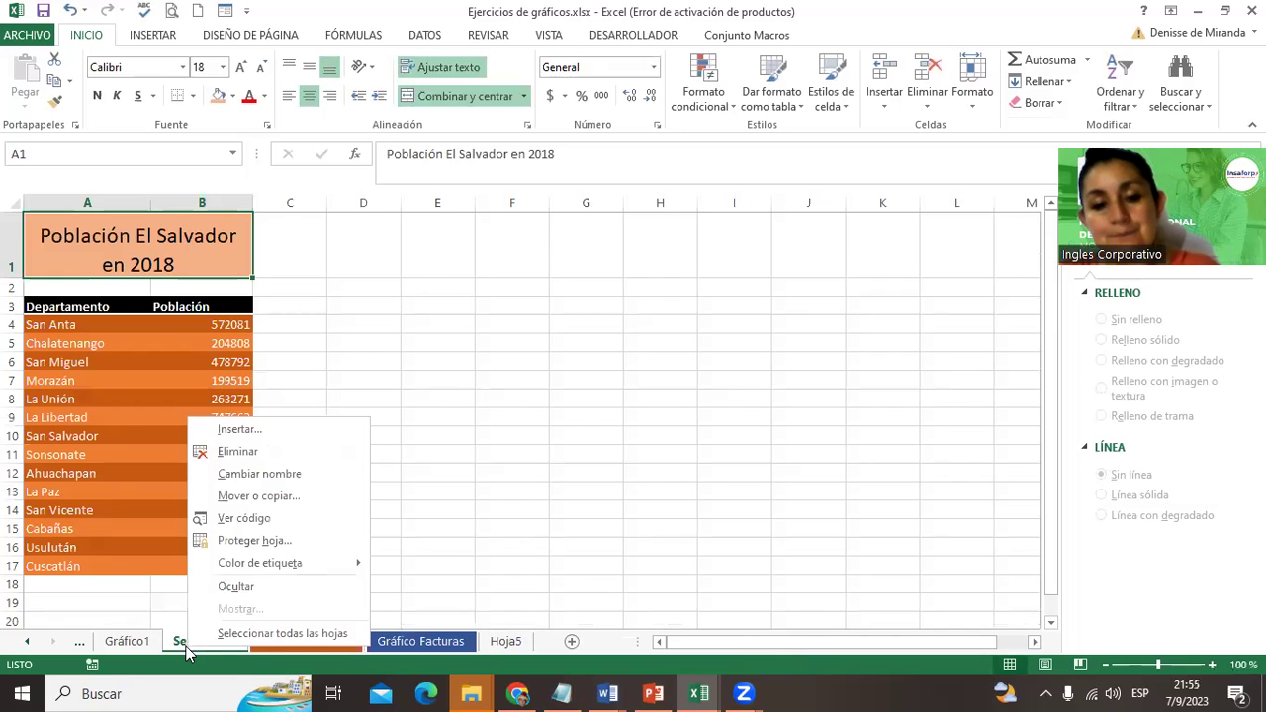
mouse_move(260, 562)
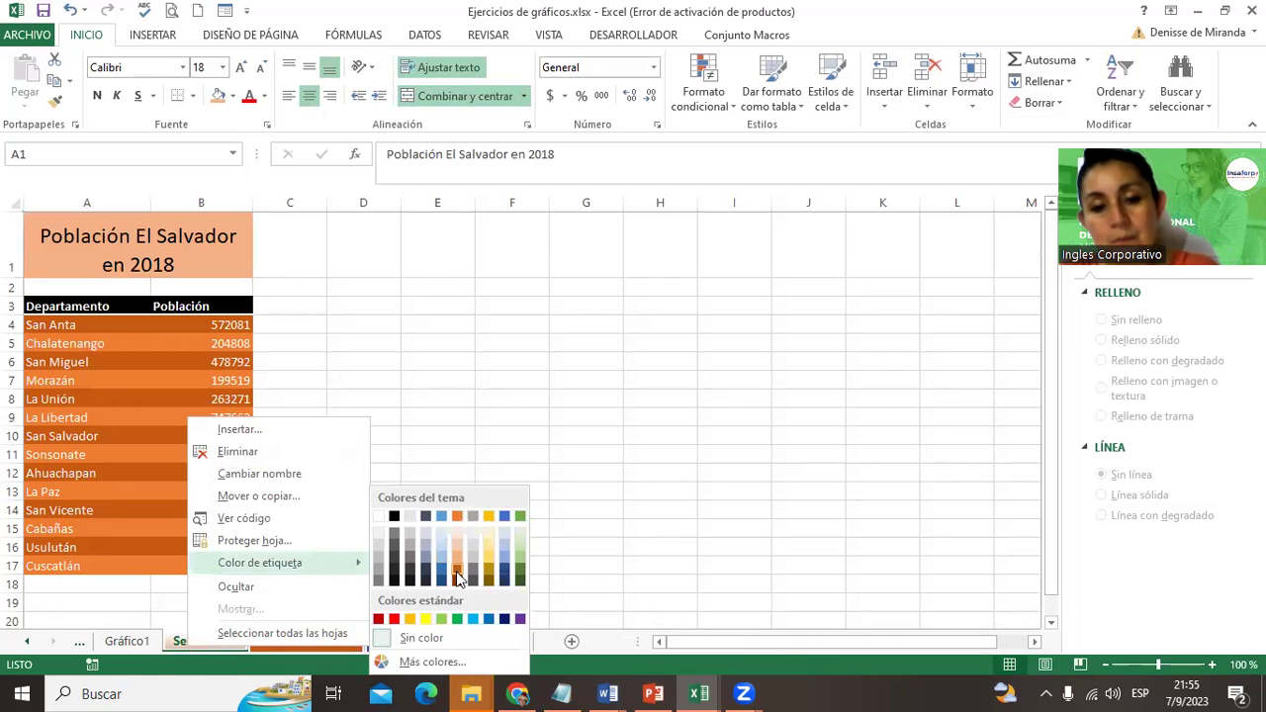
left_click(458, 578)
left_click(127, 643)
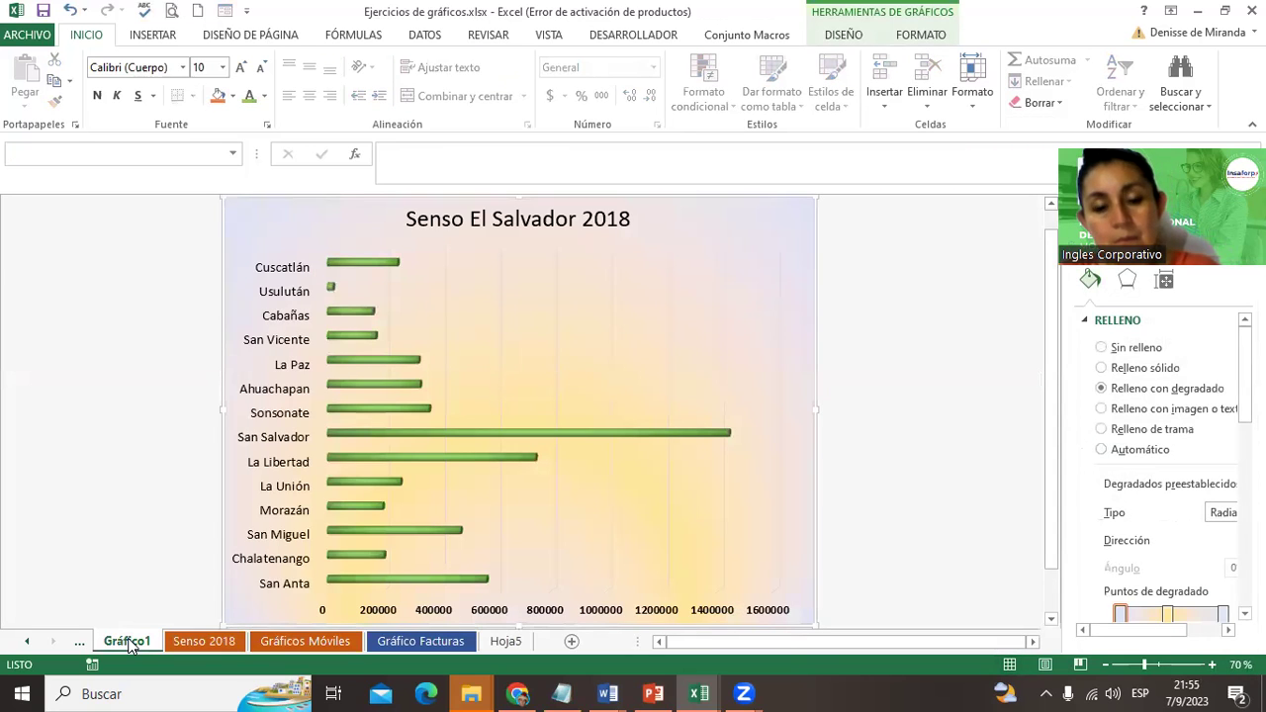
Colour the Gráfico1 tab dark blue and switch to the Hoja5 sheet.
right_click(129, 643)
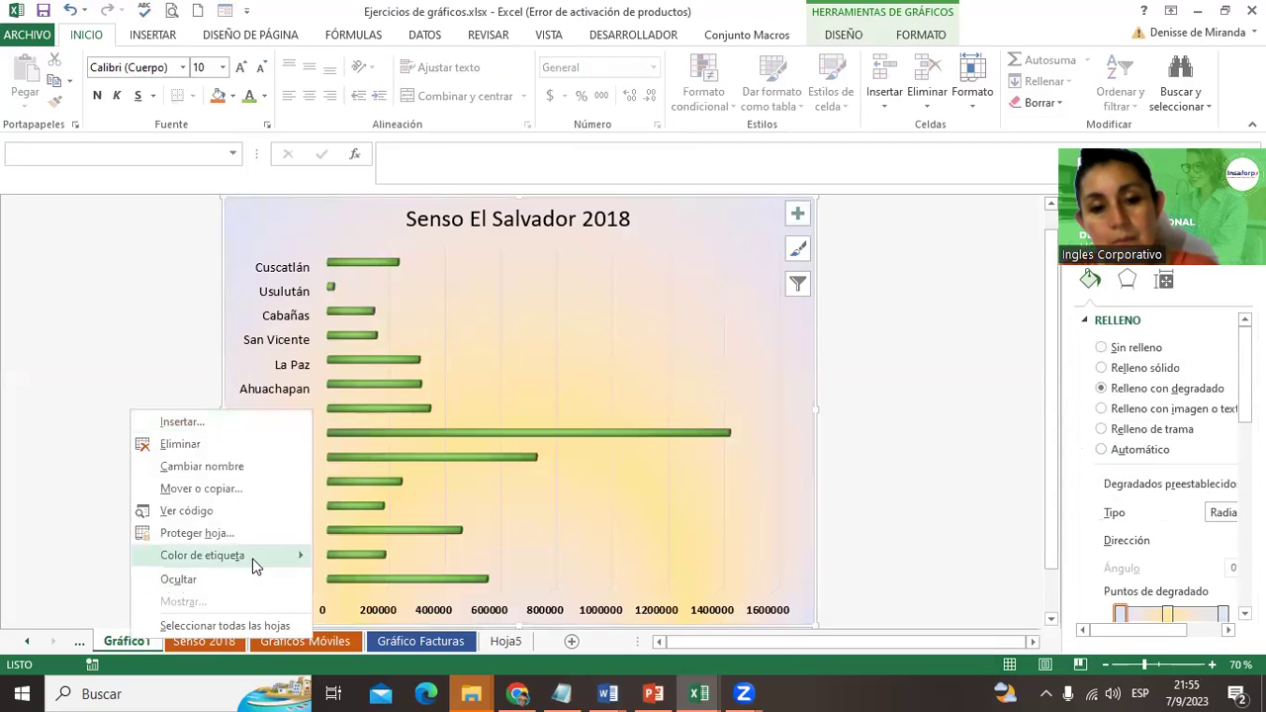
mouse_move(203, 554)
left_click(443, 578)
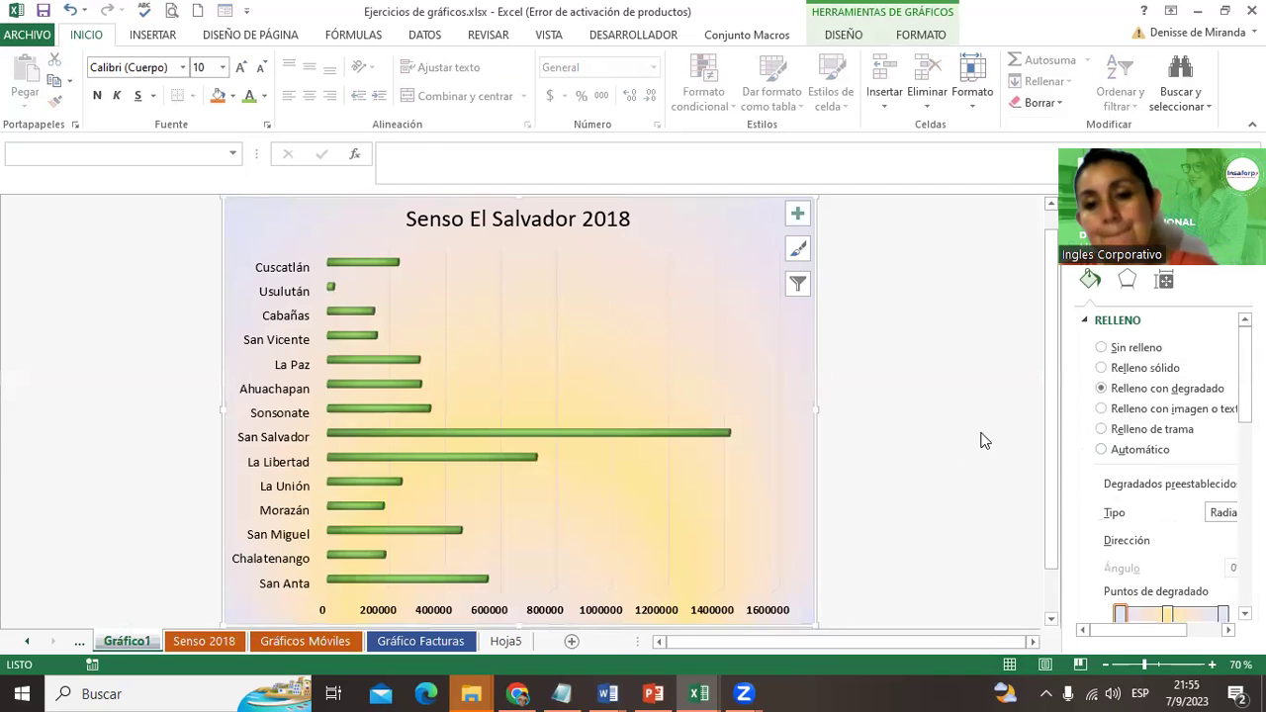
left_click(505, 641)
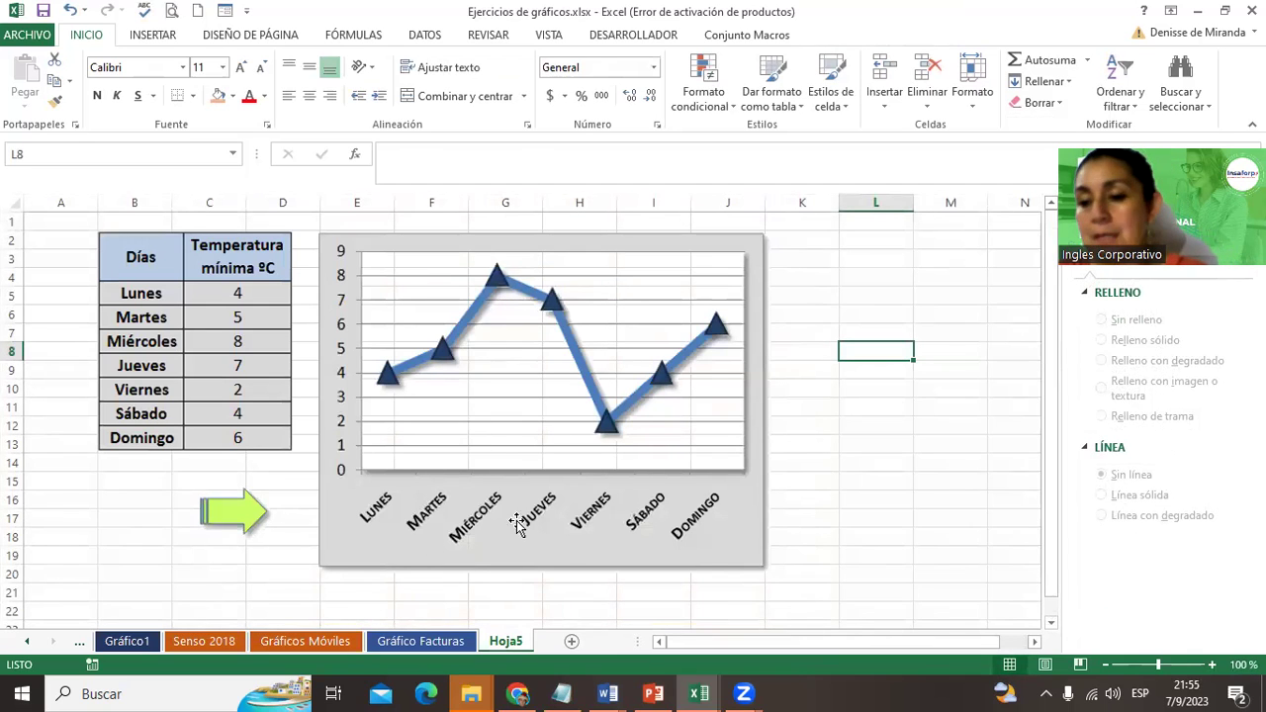
Drag the temperature table and line-chart picture right until the table starts at column H.
left_click_drag(514, 427, 726, 432)
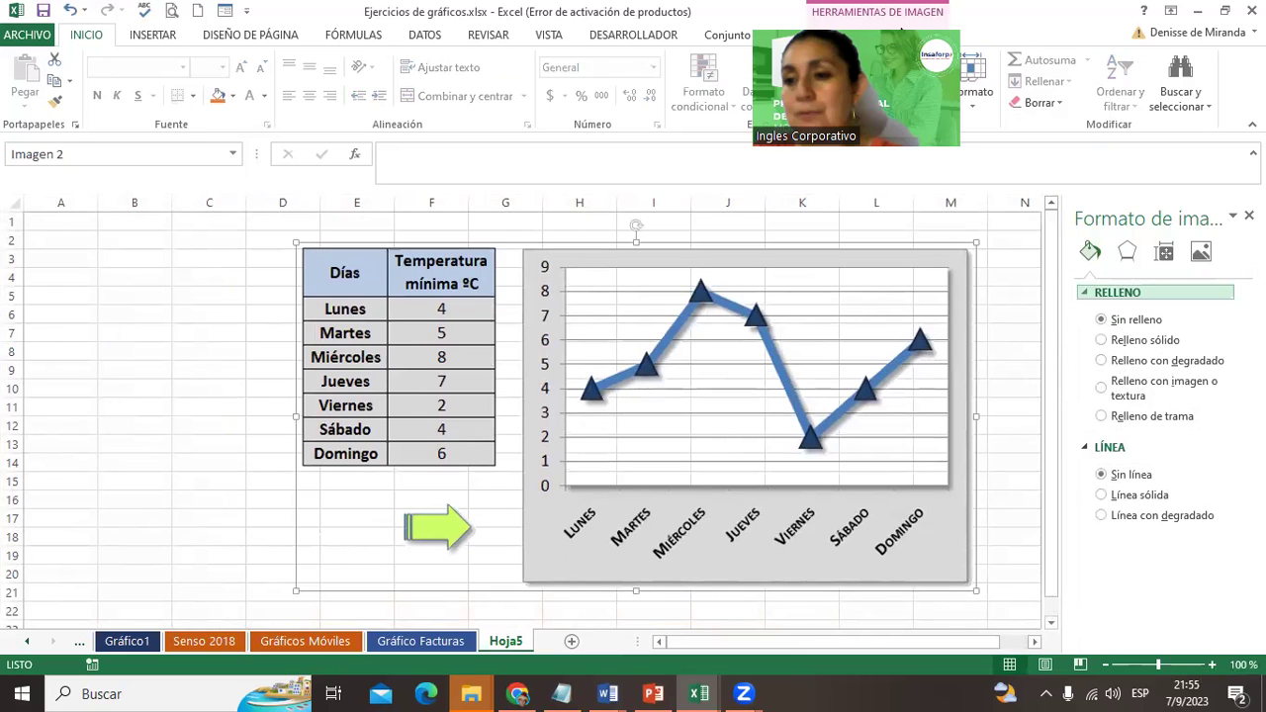
left_click_drag(870, 334, 1110, 330)
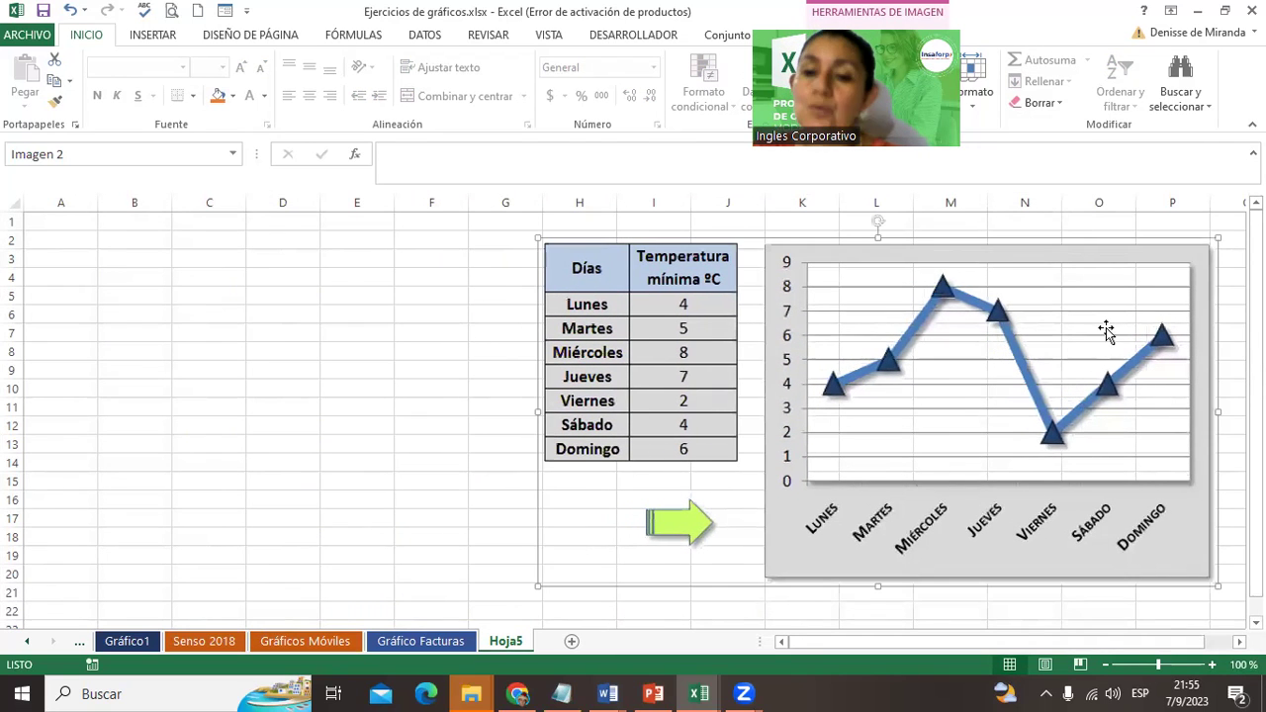
left_click_drag(641, 481, 641, 480)
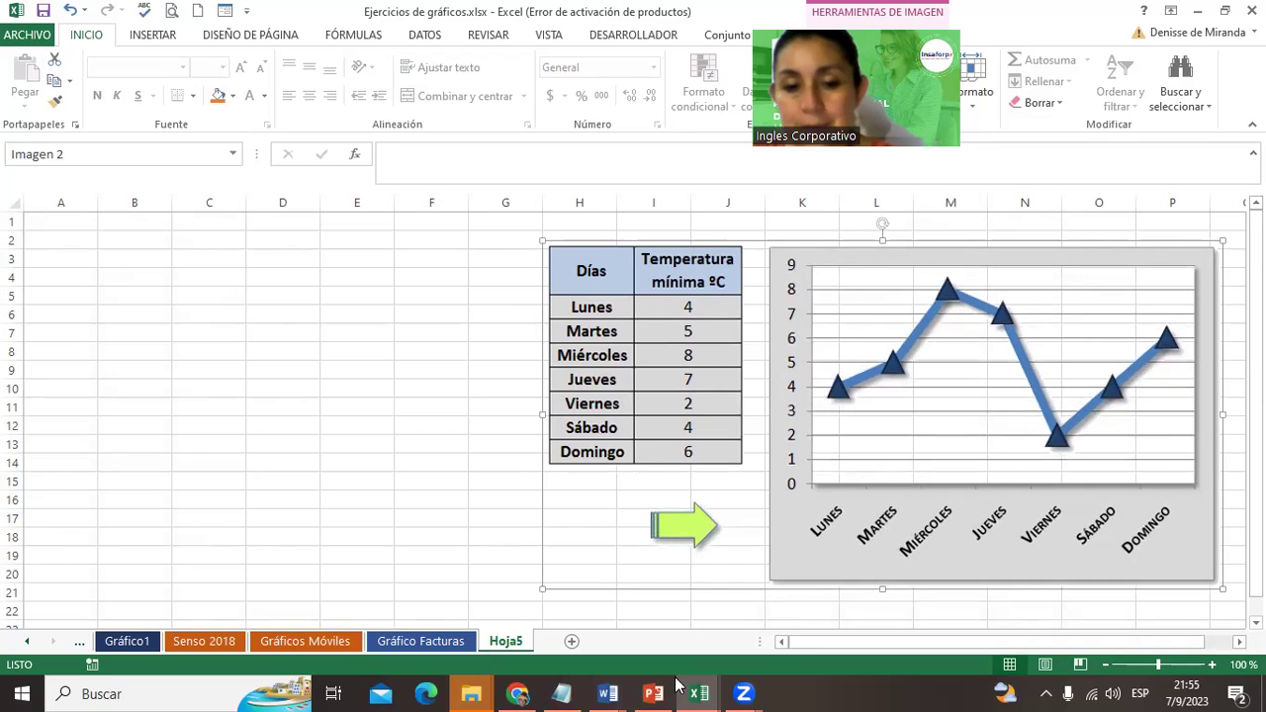
left_click(675, 684)
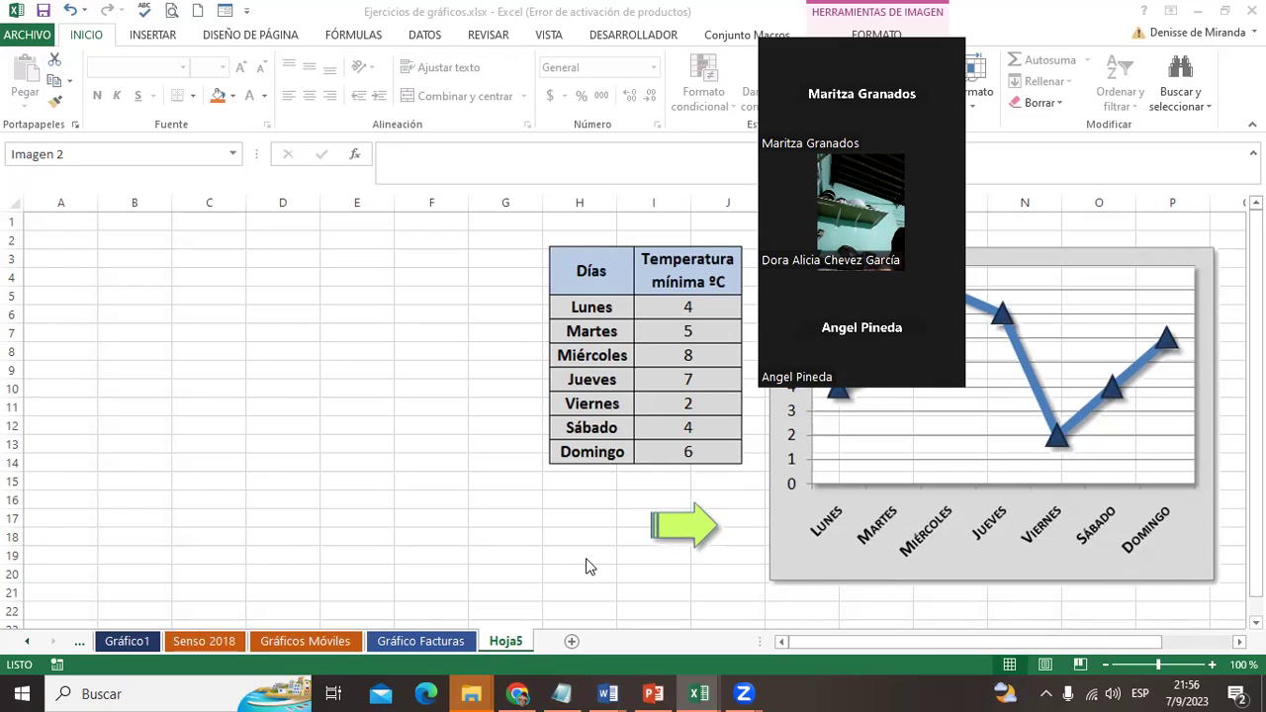
Move the temperature picture slightly up so the table begins near row 2.
left_click(610, 431)
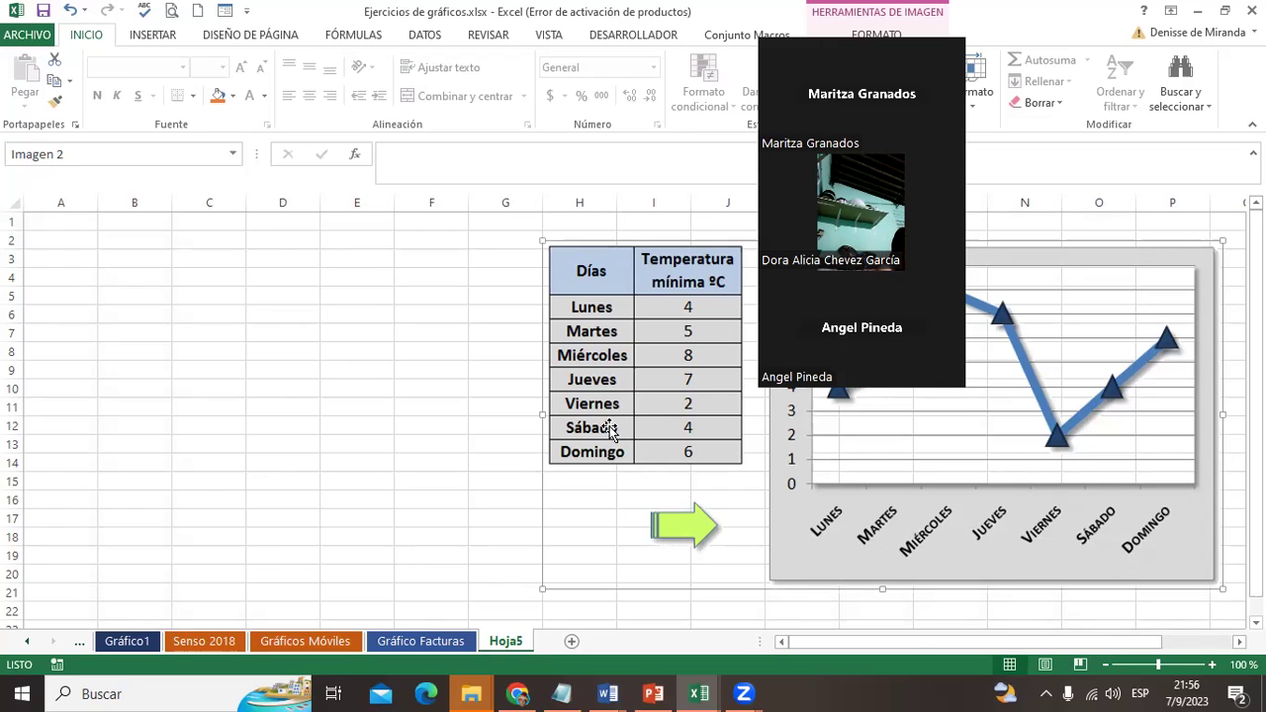
left_click_drag(610, 431, 619, 406)
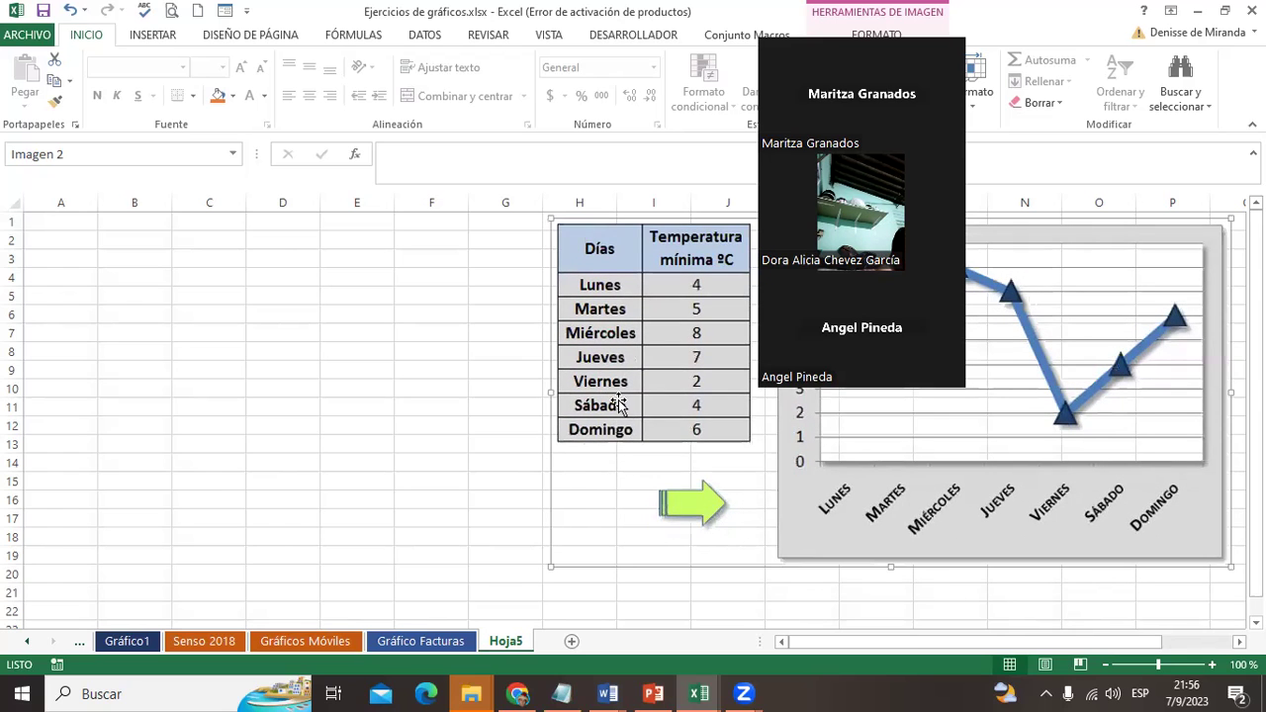
left_click(461, 689)
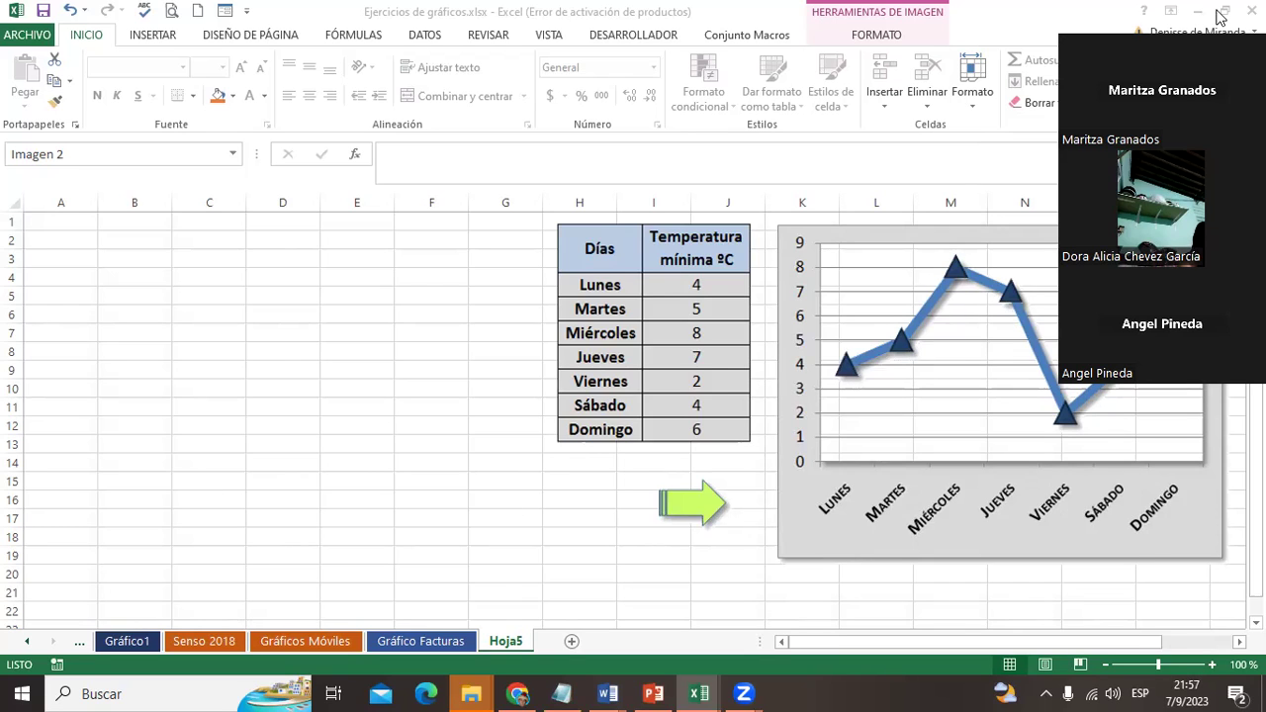
Move the temperature picture down a little so the table begins around row 4.
left_click(889, 360)
left_click_drag(889, 361, 889, 399)
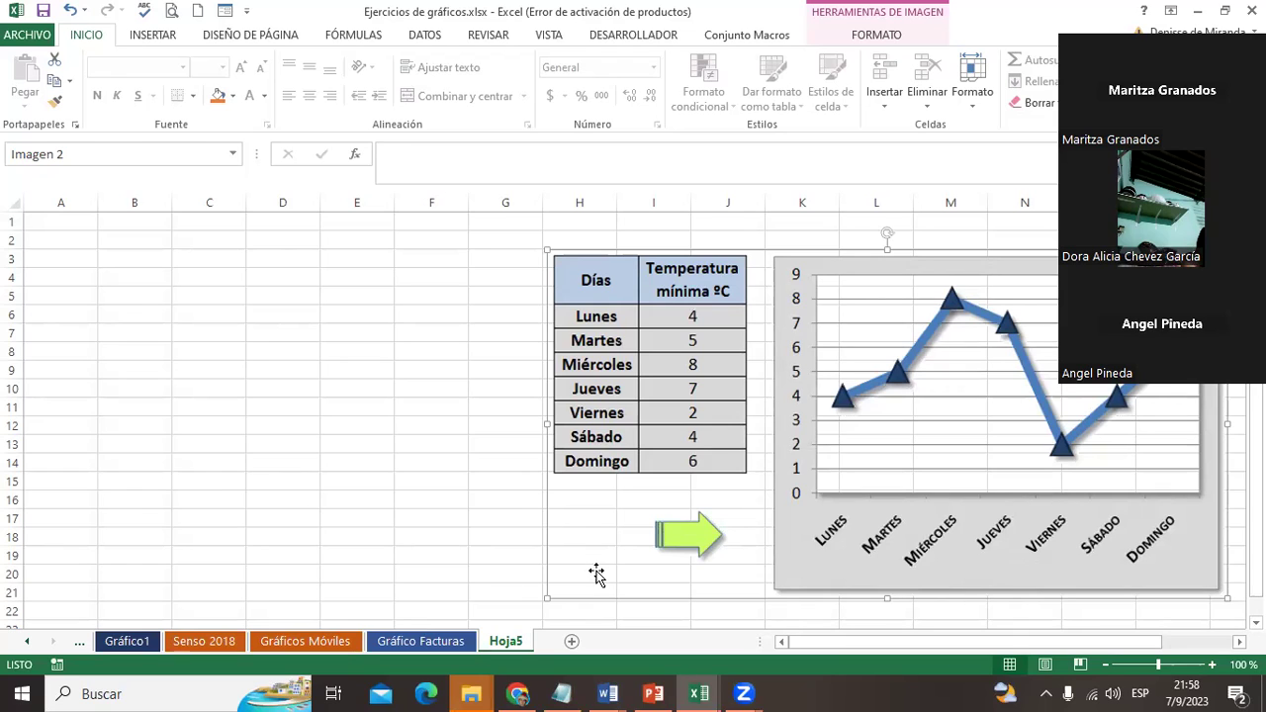
left_click(543, 691)
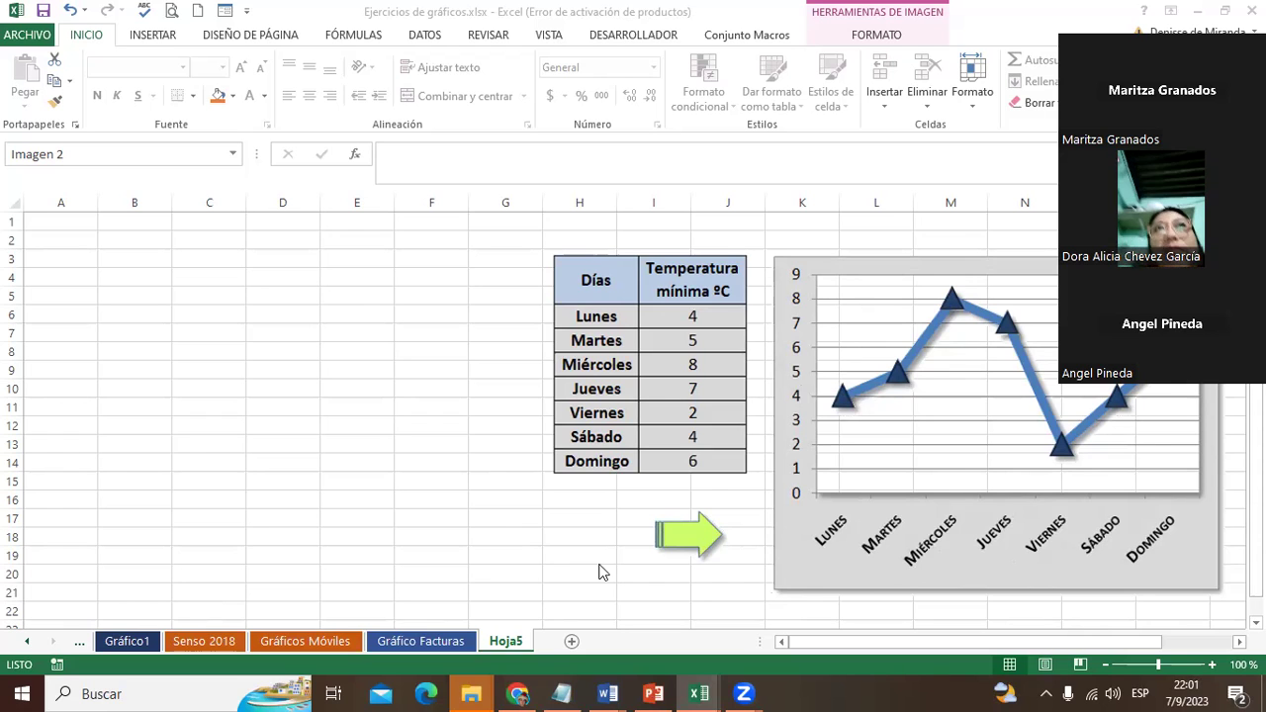
Drag the grouped table, arrow and chart image left to start around column F.
left_click_drag(742, 380, 611, 398)
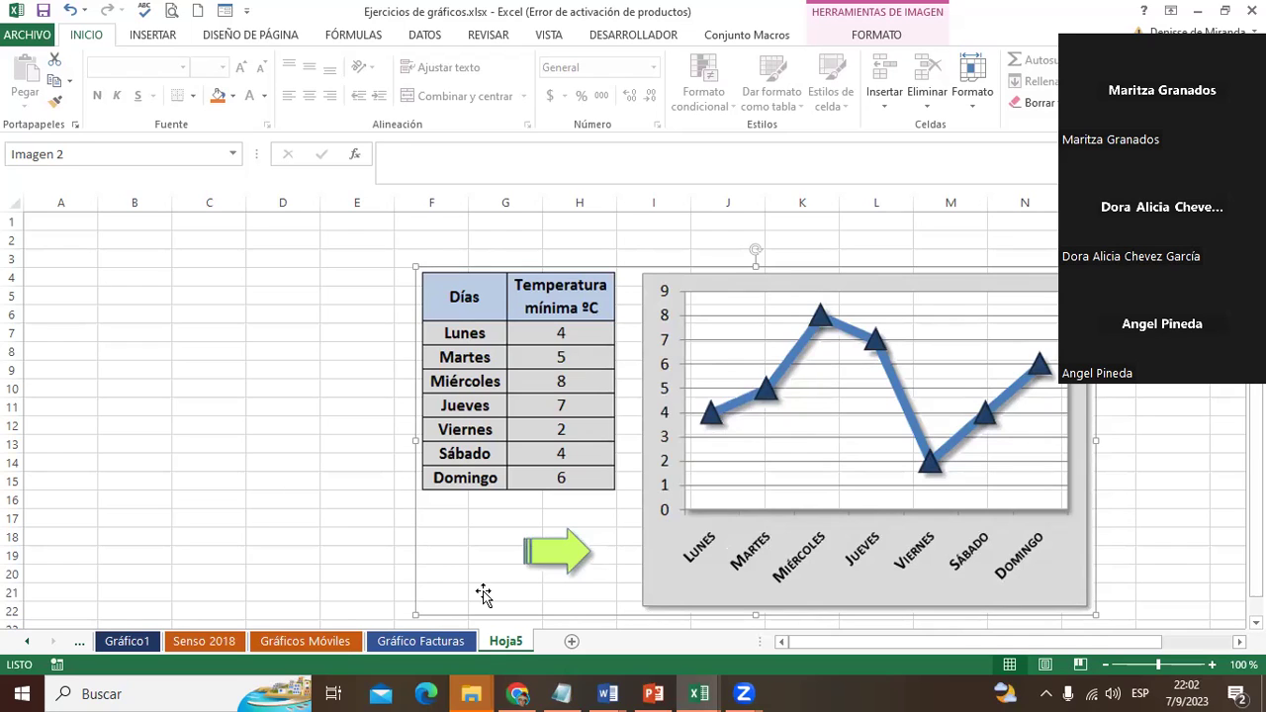
Rename the Hoja5 sheet to 'Gráfico Temperatura'.
key("alt+h")
type("or")
type("Gráfico Temperatura")
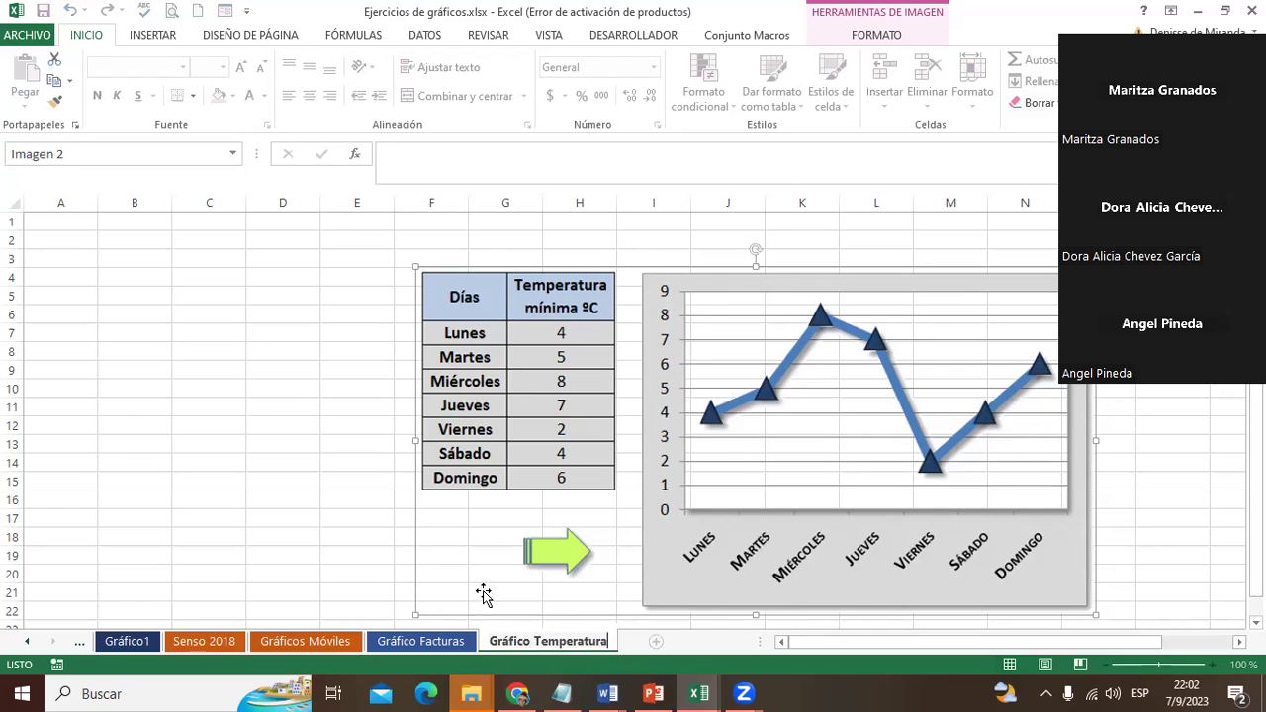
key("Return")
Give the Gráfico Temperatura tab a dark blue-grey colour.
key("shift+F10")
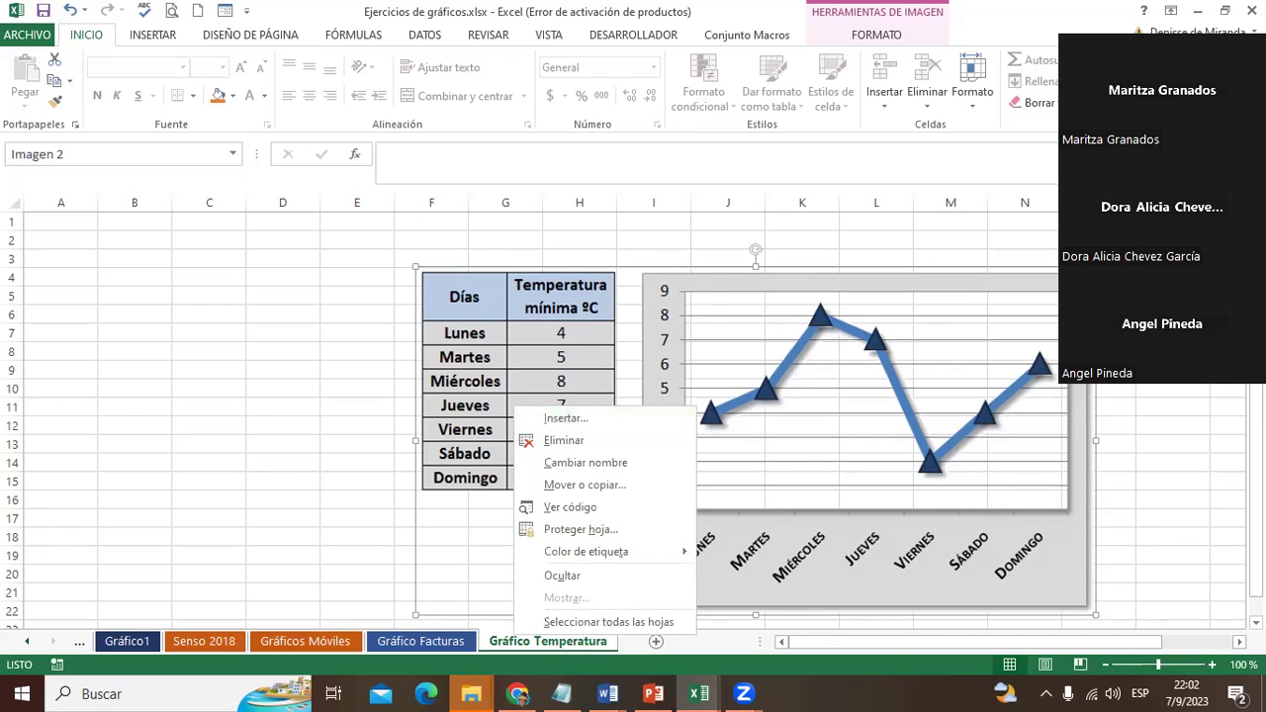
mouse_move(586, 551)
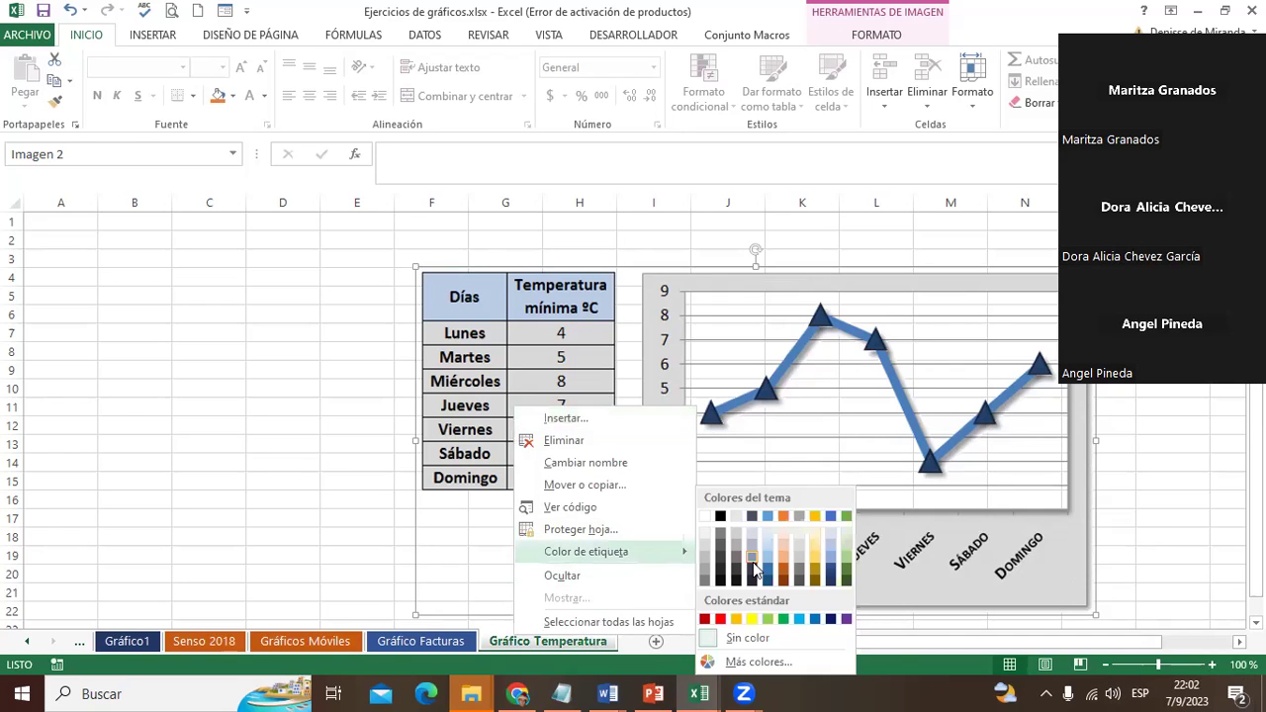
left_click(753, 567)
left_click(296, 503)
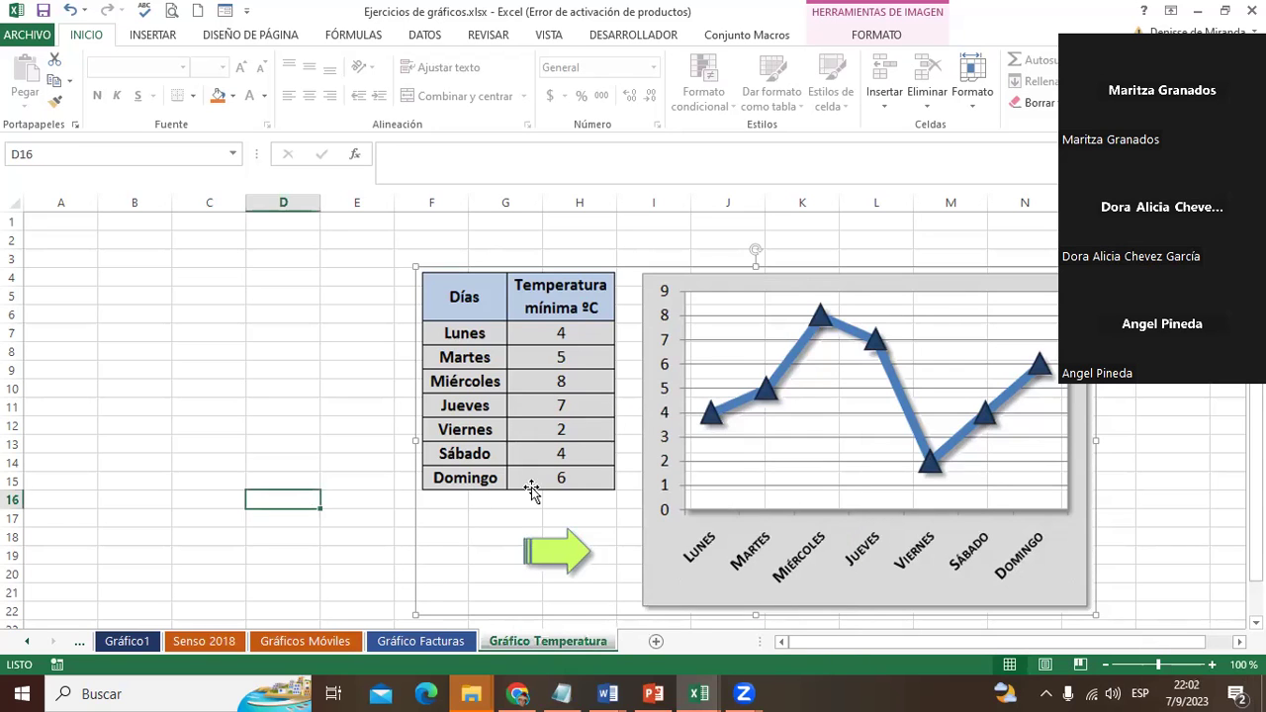
Drag the grouped temperature image up to the top-left so it spans columns B–K.
left_click_drag(516, 394, 220, 344)
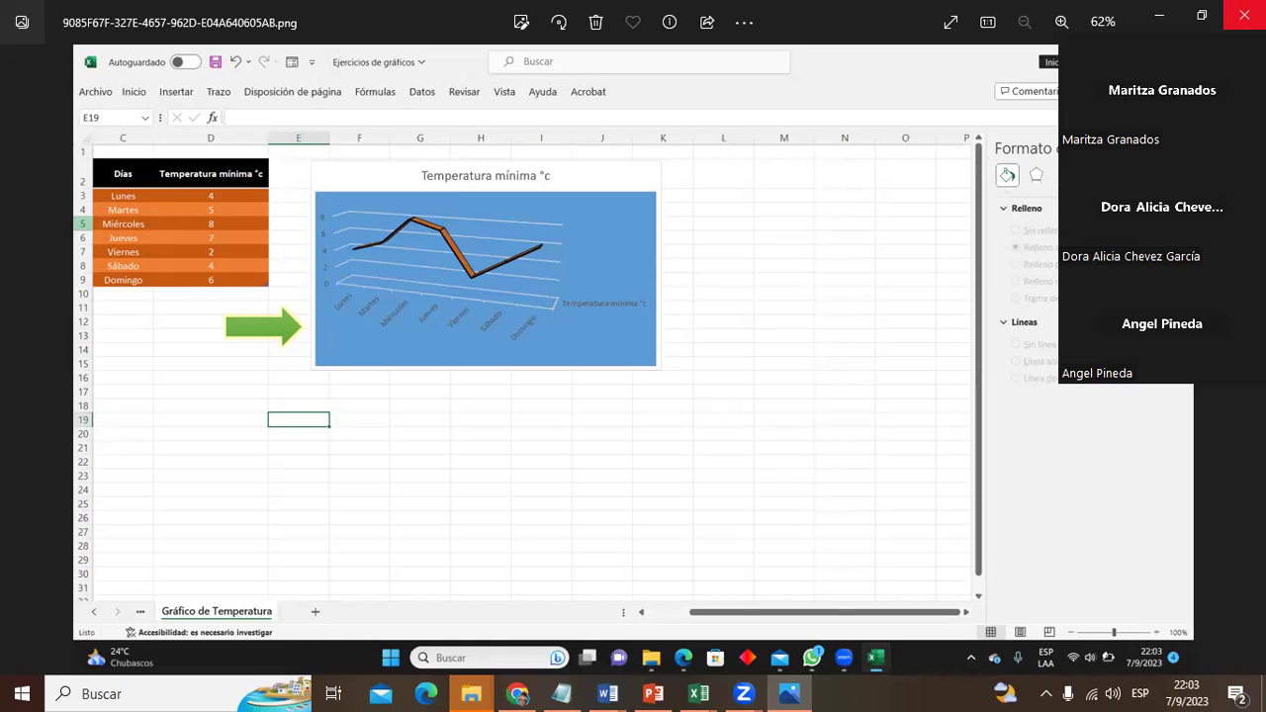
Close the Photos reference screenshot and return to the Gráficos Móviles sheet.
left_click(1244, 15)
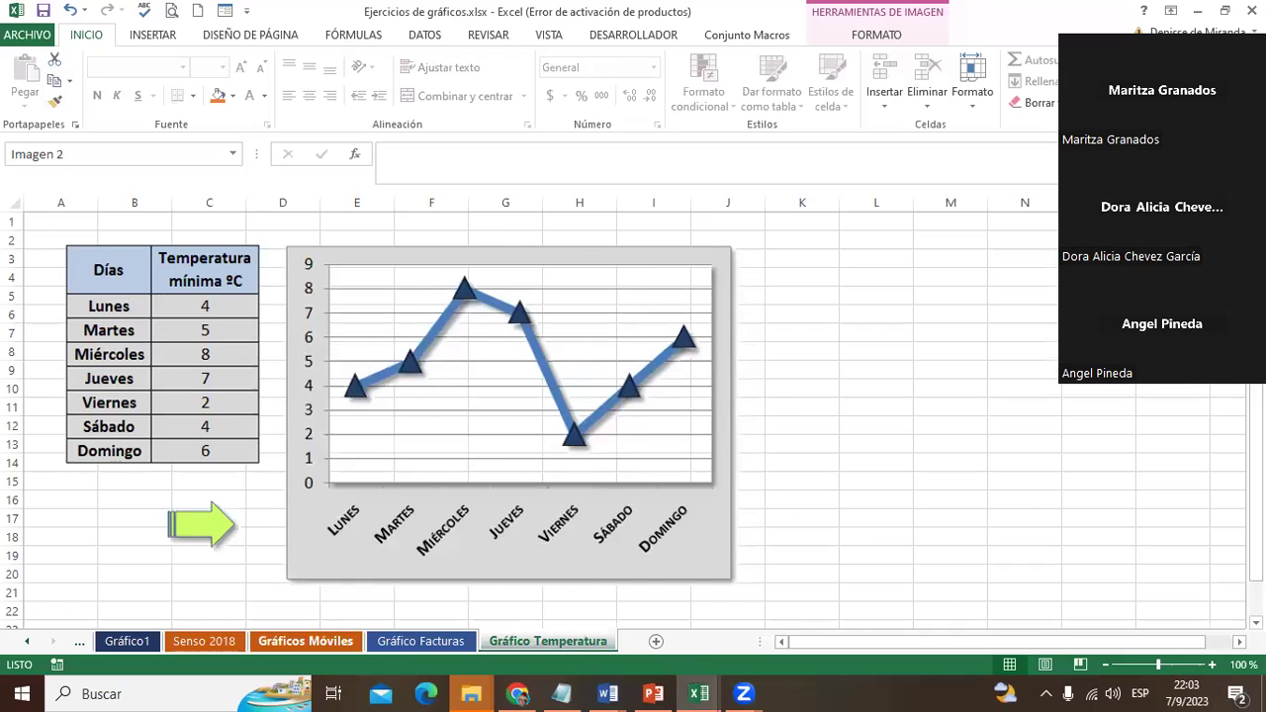
left_click(304, 641)
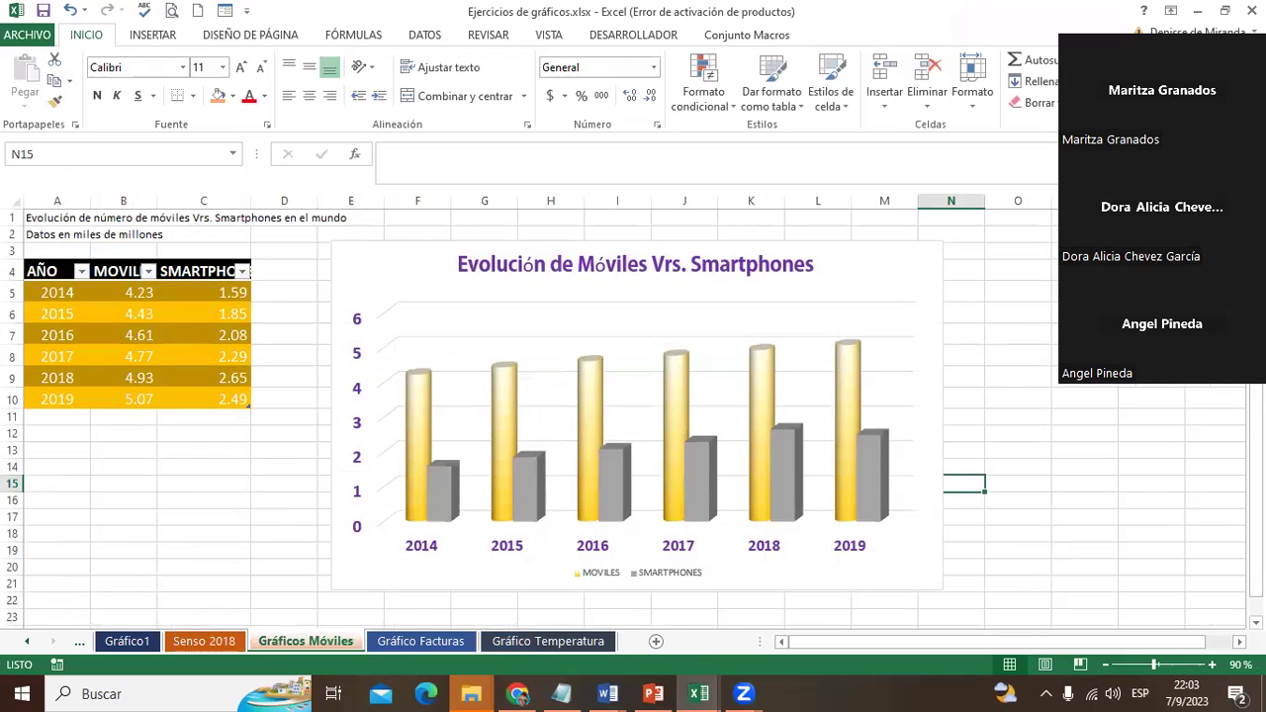